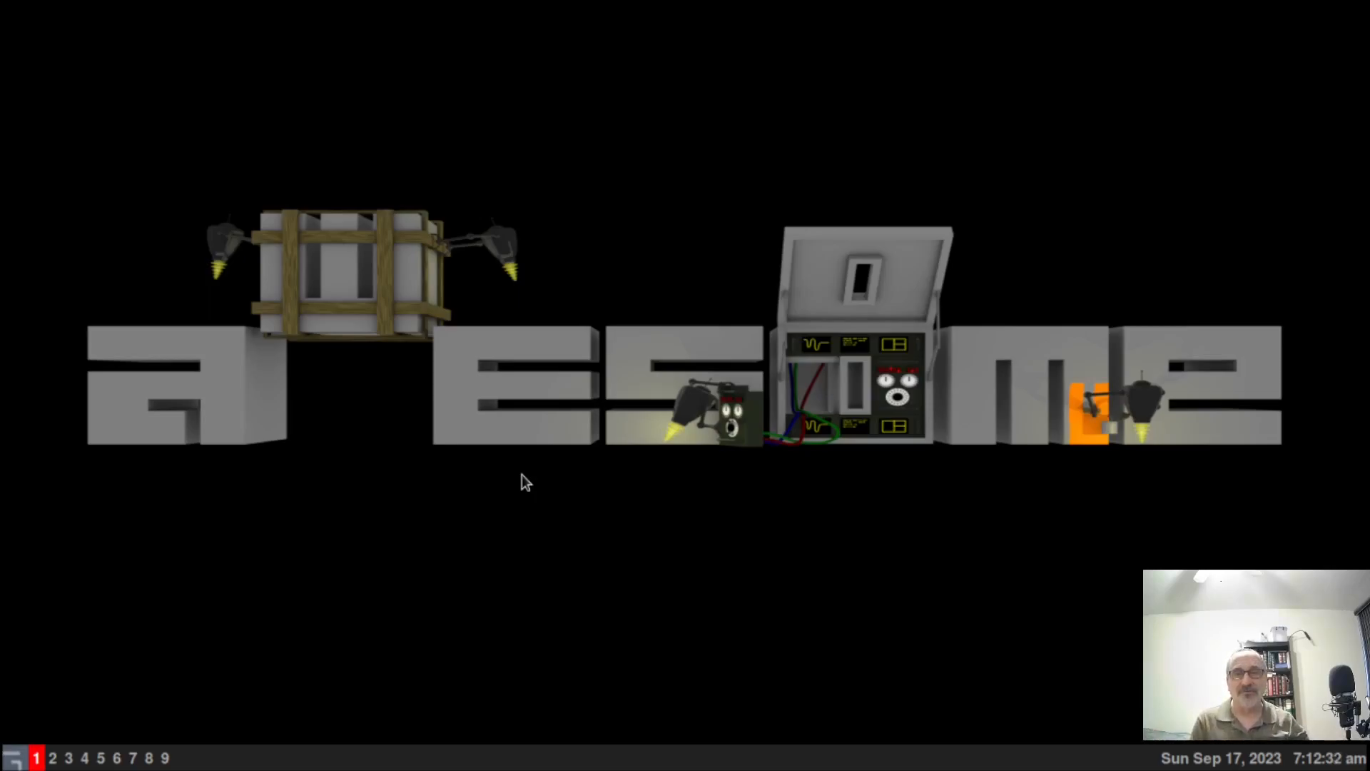
Launch a maximized xterm from the awesome desktop launcher menu.
right_click(401, 498)
left_click(355, 417)
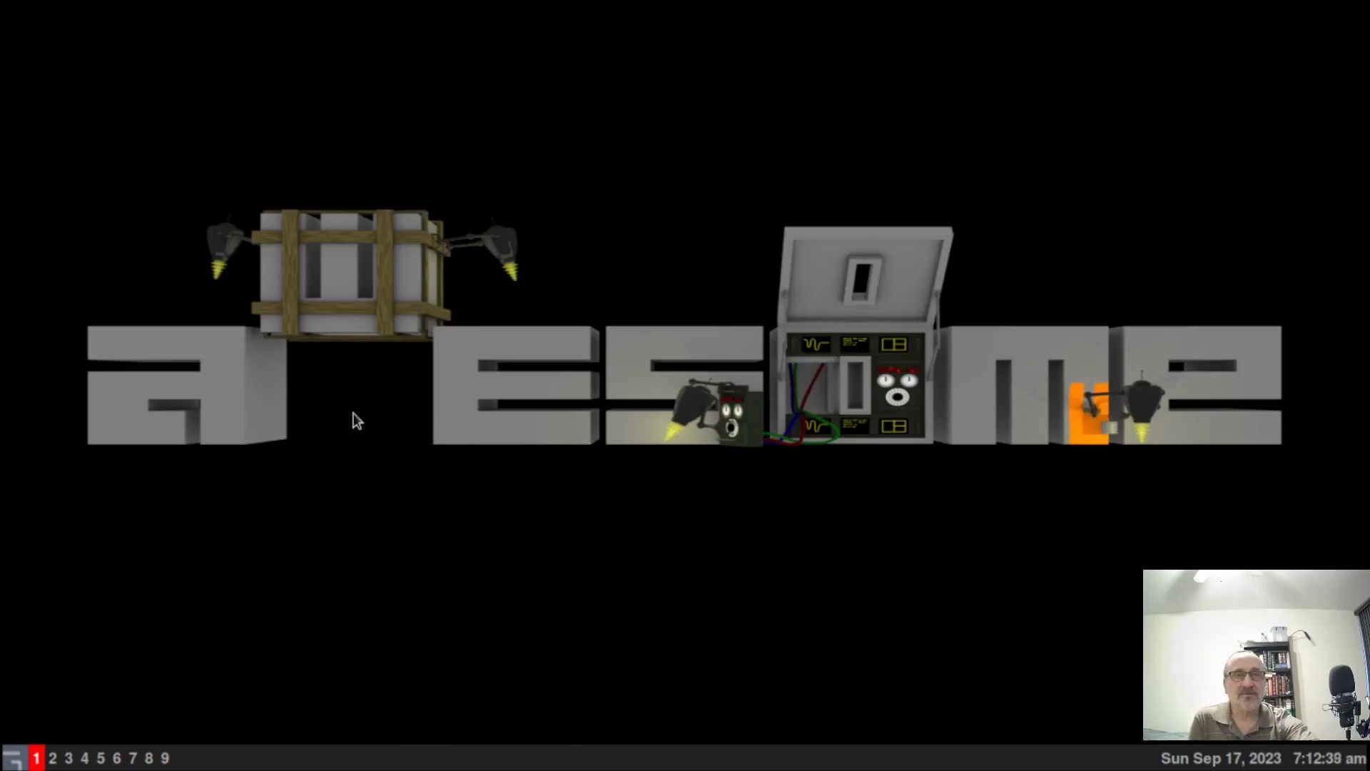
right_click(344, 392)
left_click(443, 685)
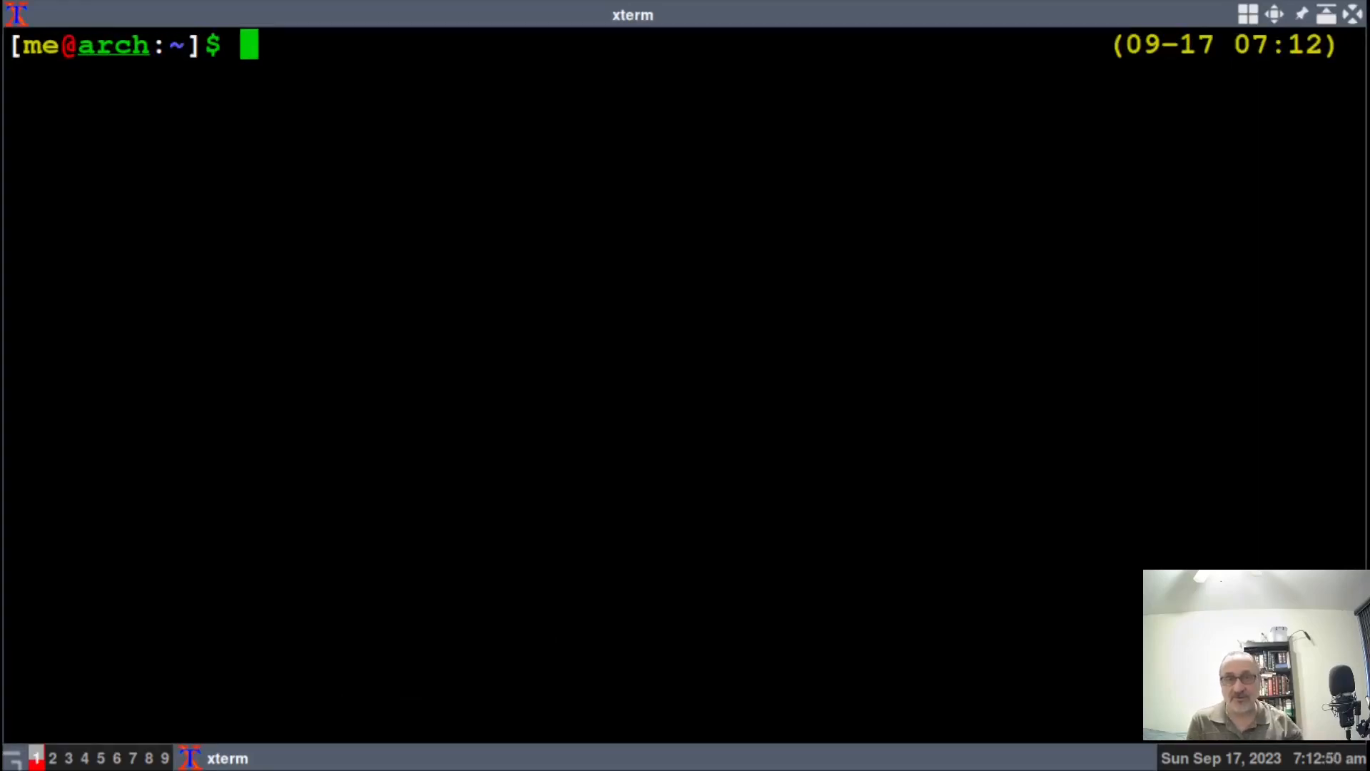
type("git clone https")
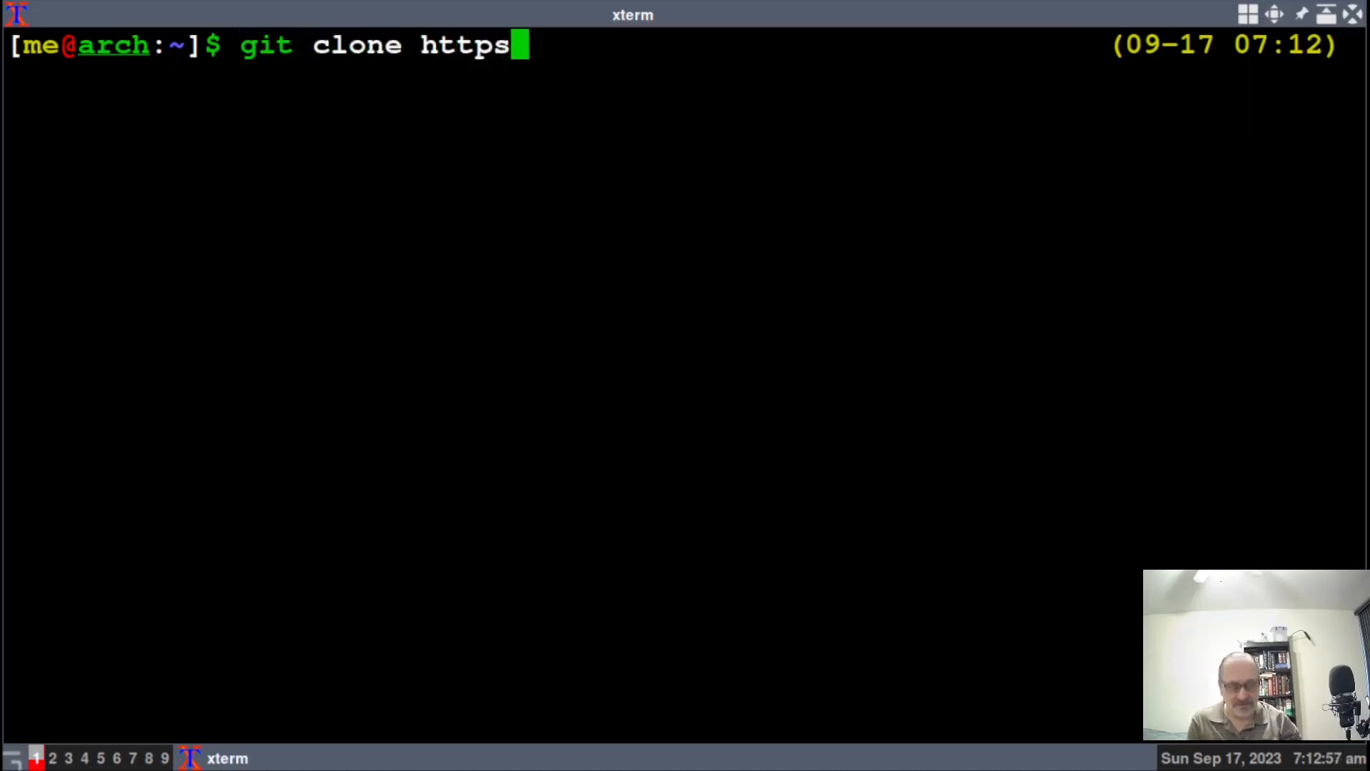
type("://")
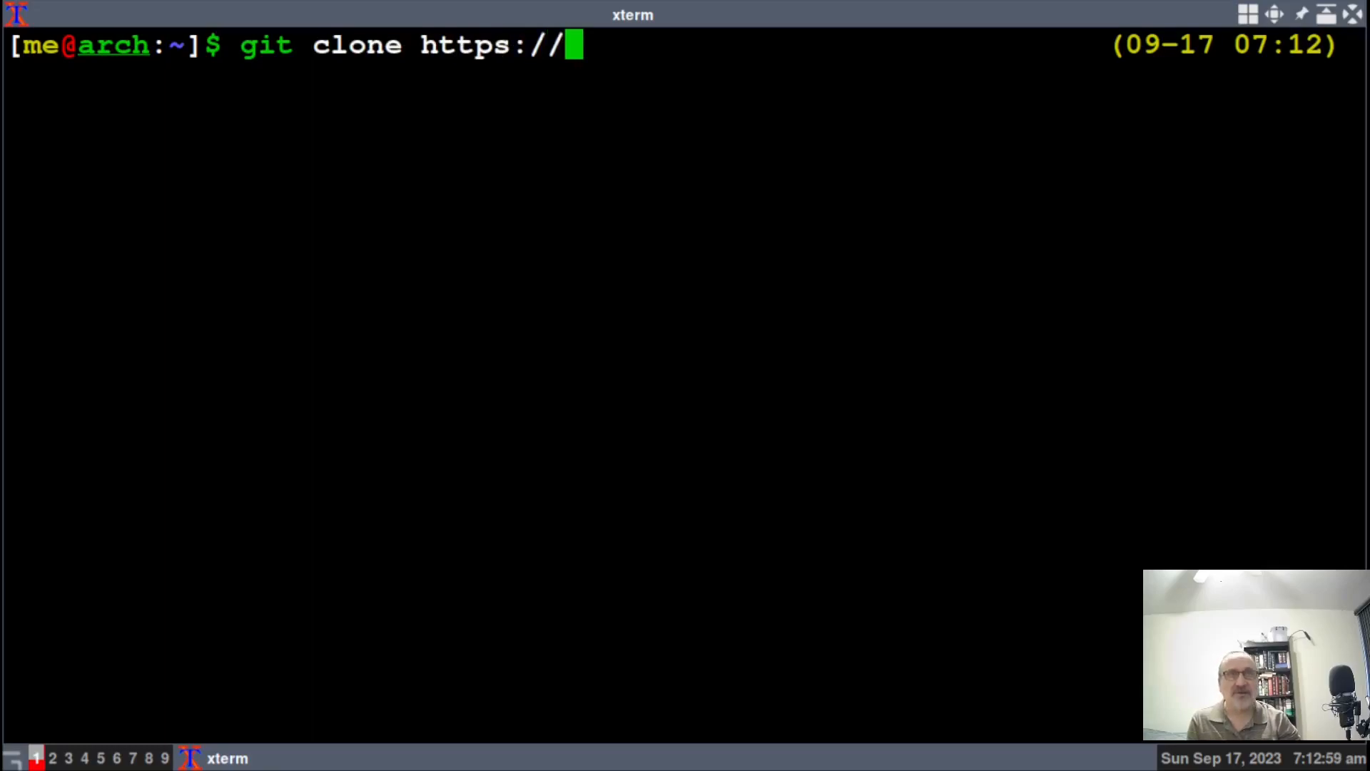
type("artibus1/")
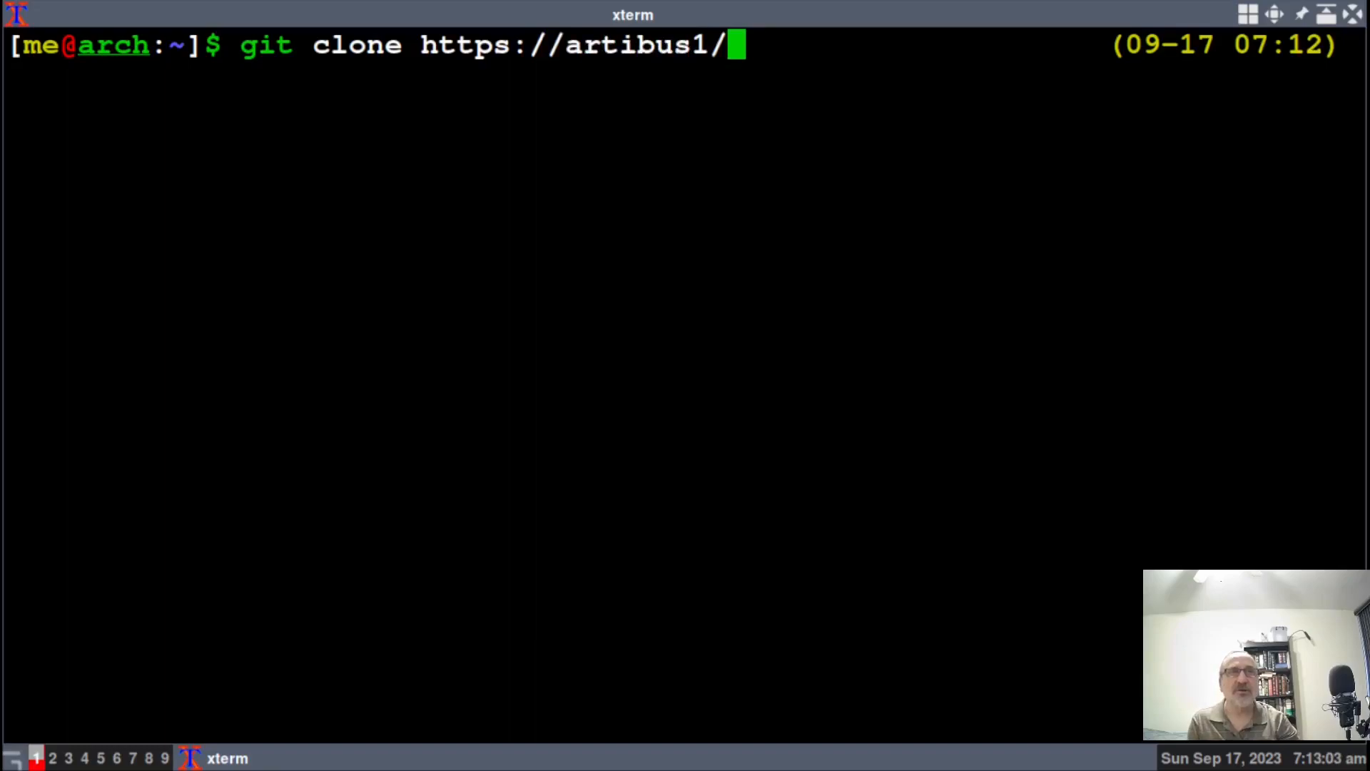
key("Left")
key("Left")
key("Left")
key("Left")
key("Left")
key("Left")
key("Left")
key("Left")
key("Left")
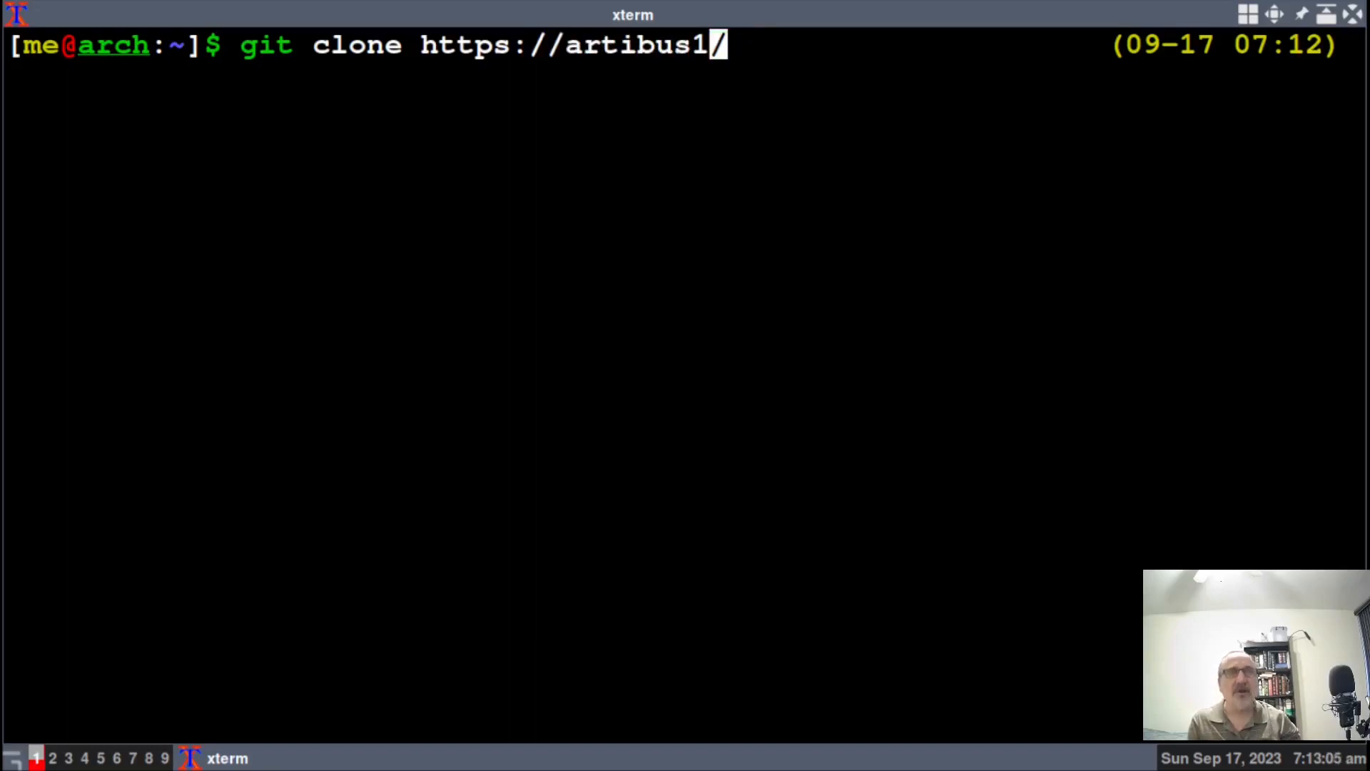
type("gitlab.c")
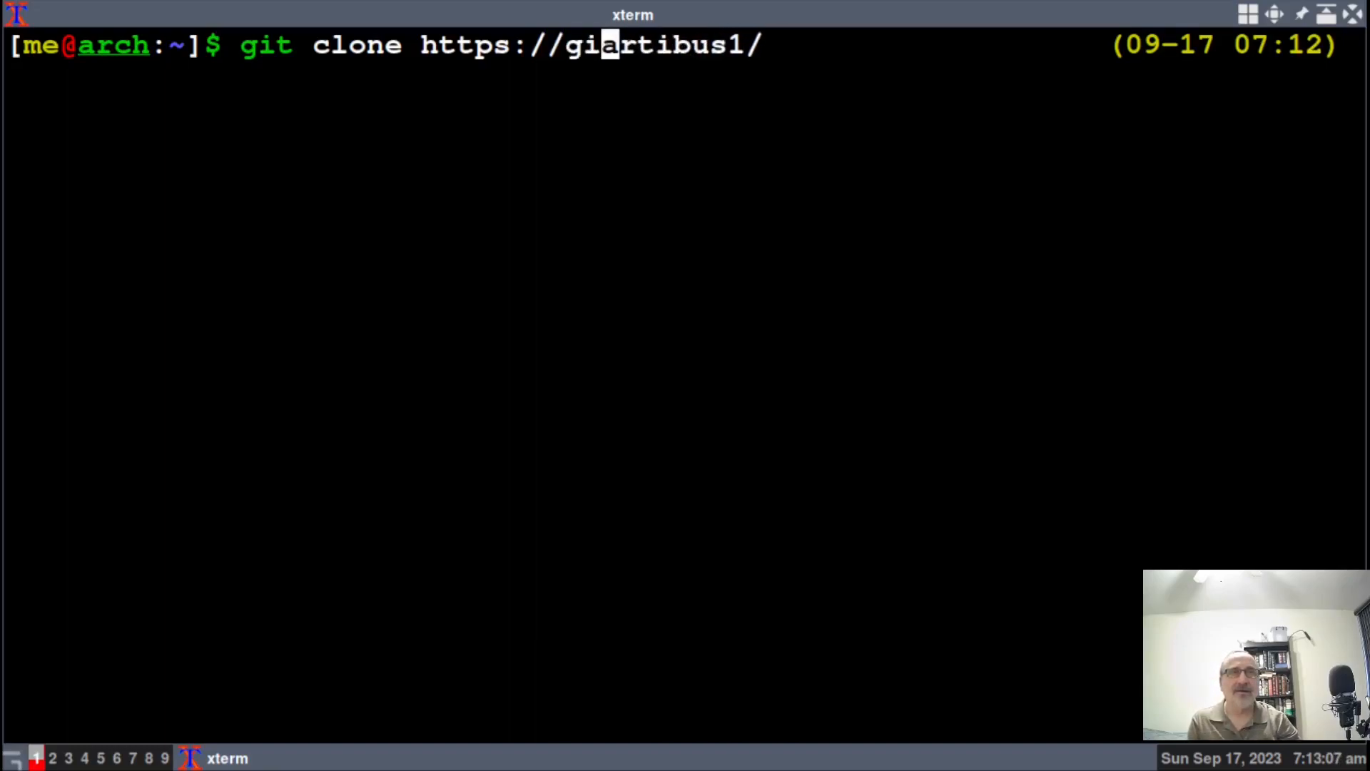
type("om")
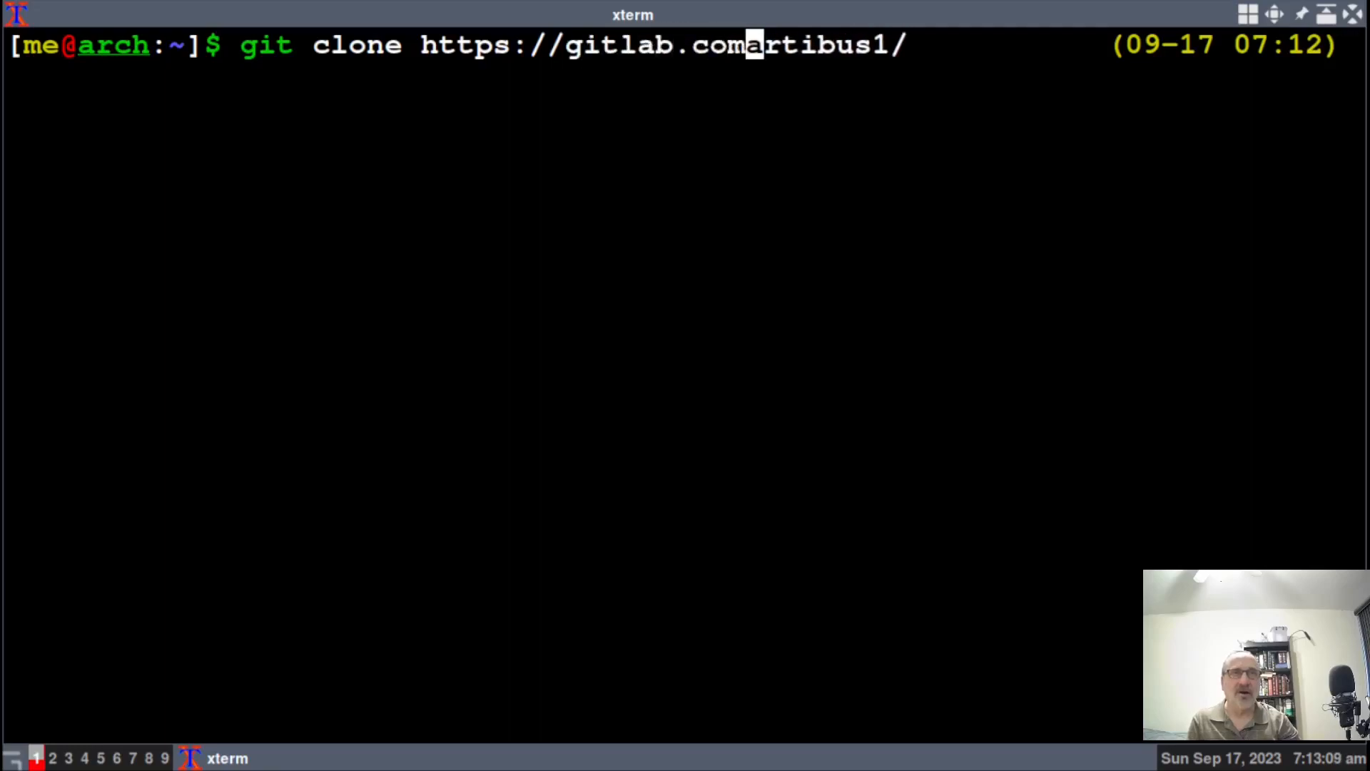
type("/")
key("Right")
key("Right")
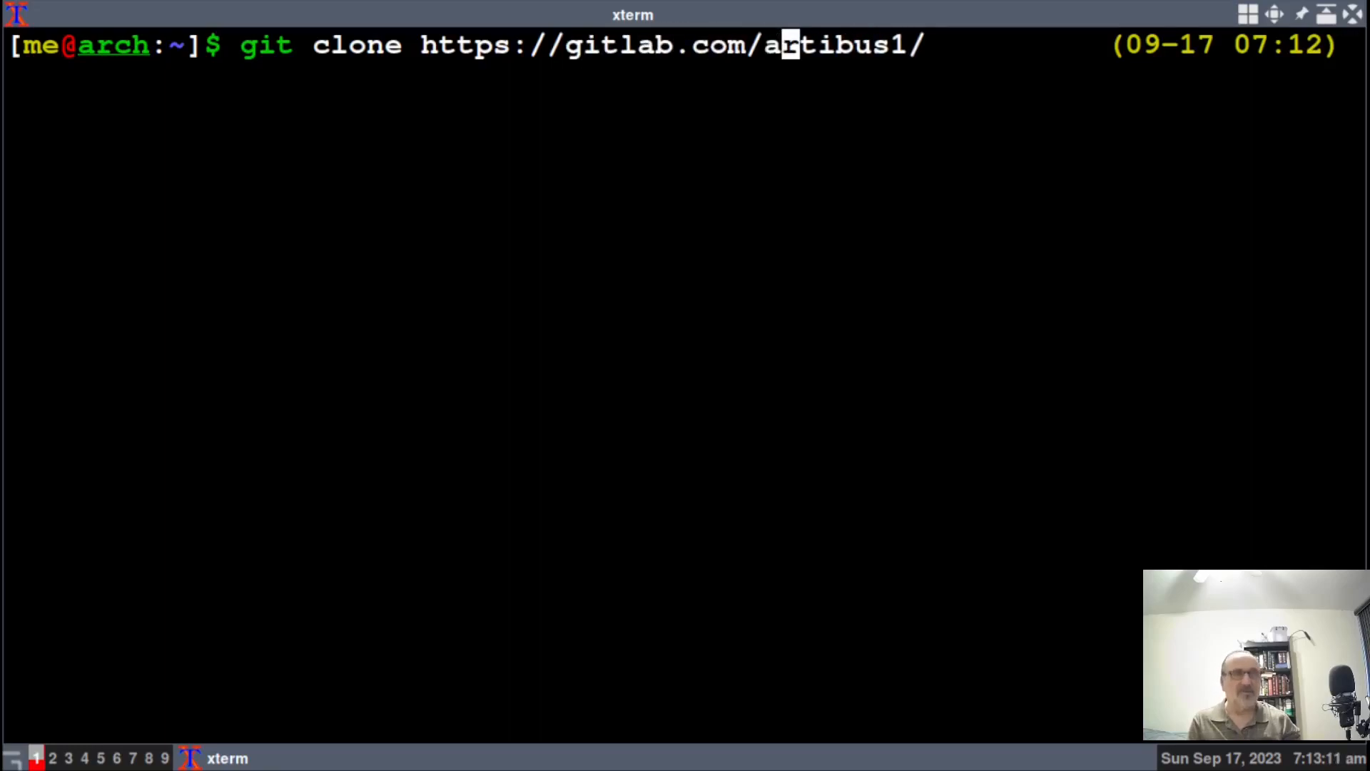
key("Right")
key("Right")
key("Right")
key("Right")
key("Right")
key("Right")
key("Right")
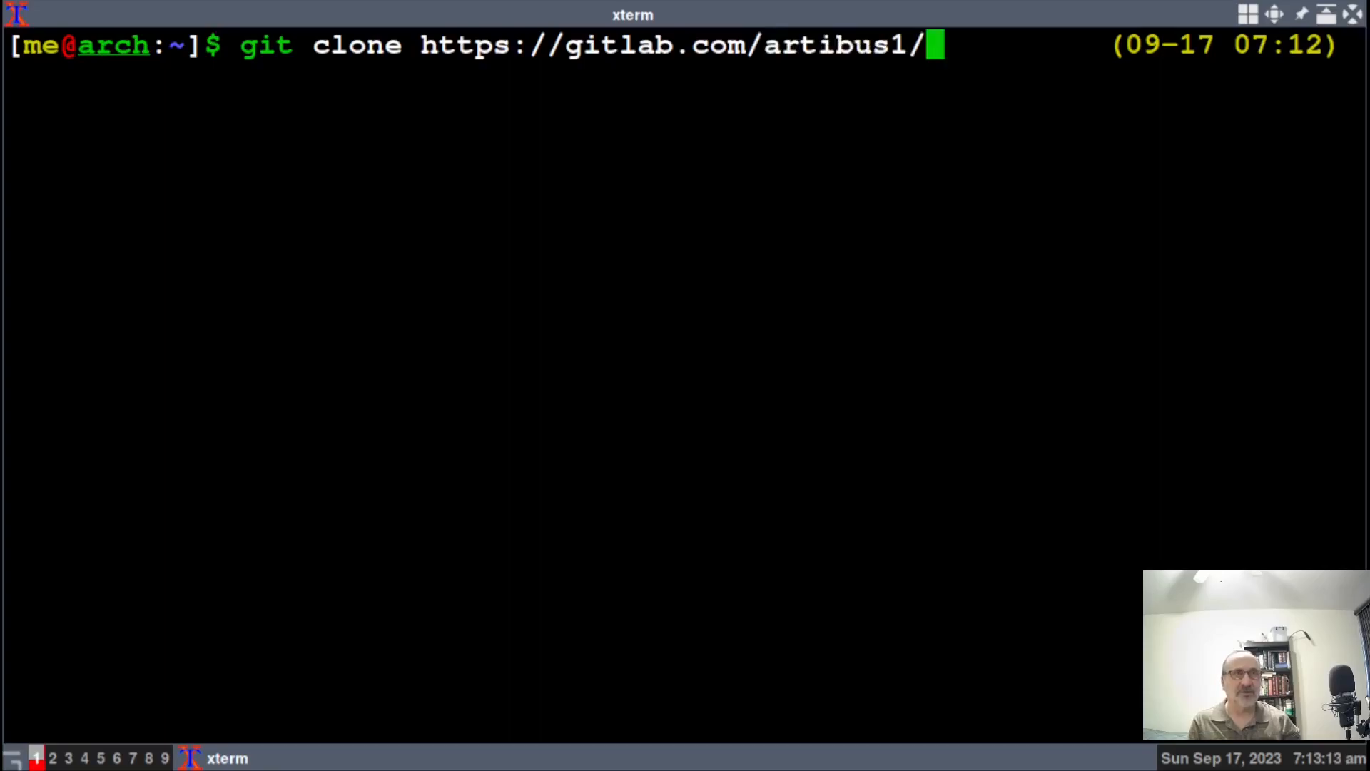
type("mench.git")
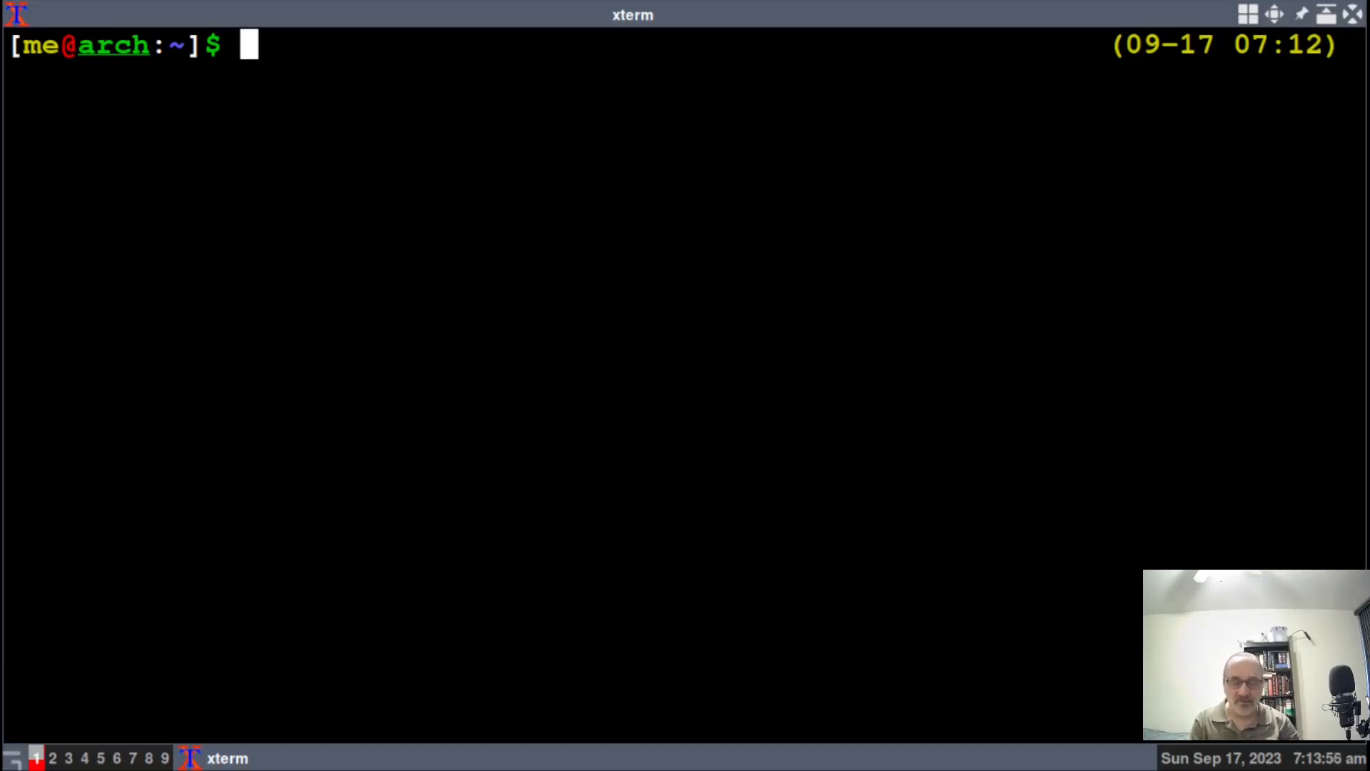
Enter the mench folder and git pull updates from gitlab.com, changing six files.
type("cd ")
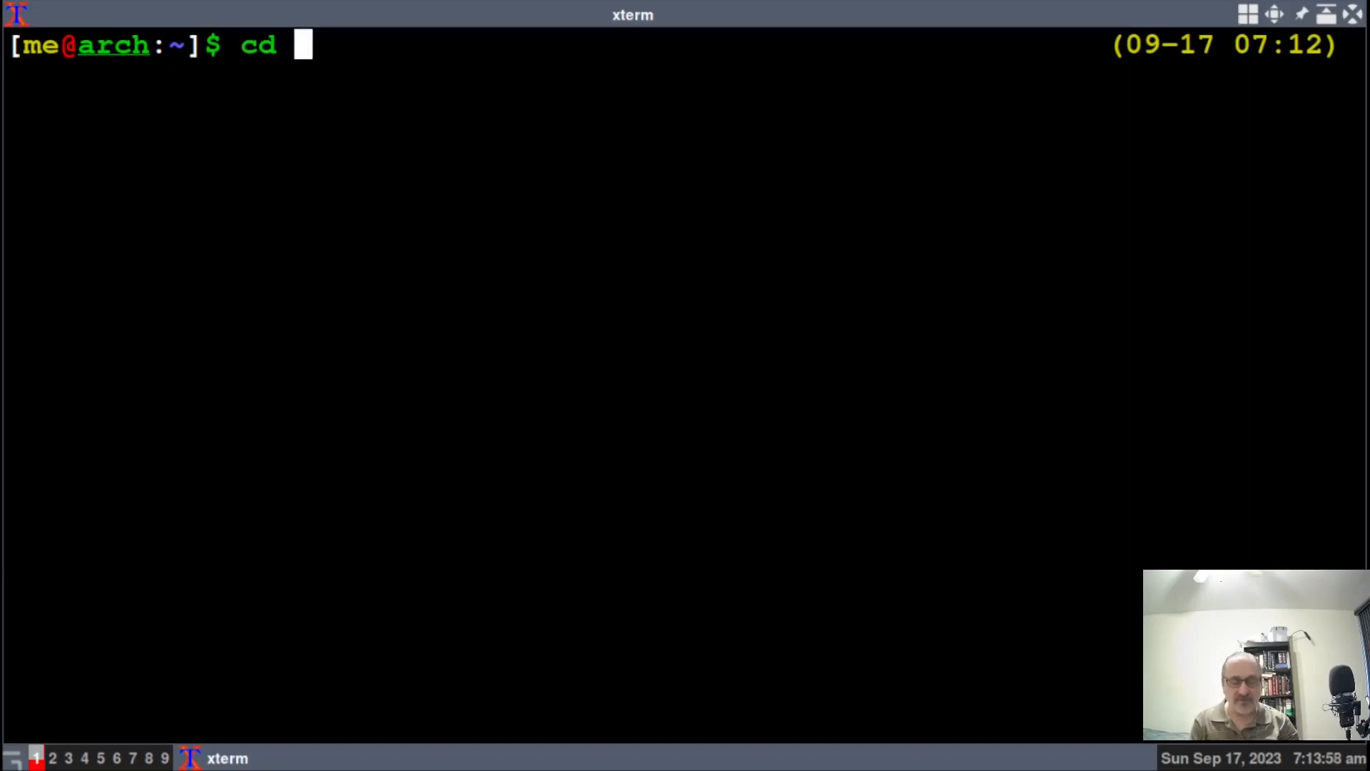
type("mench")
key("Tab")
key("Return")
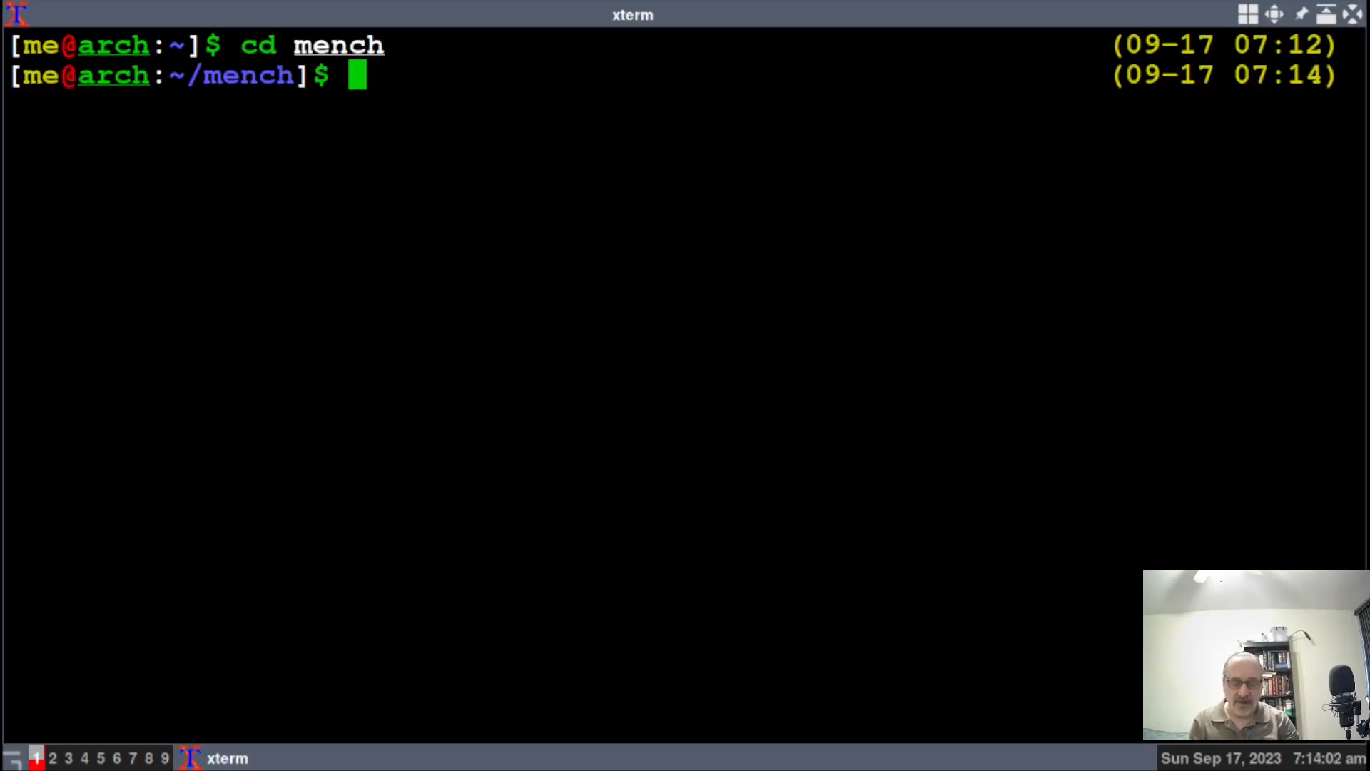
type("git pull")
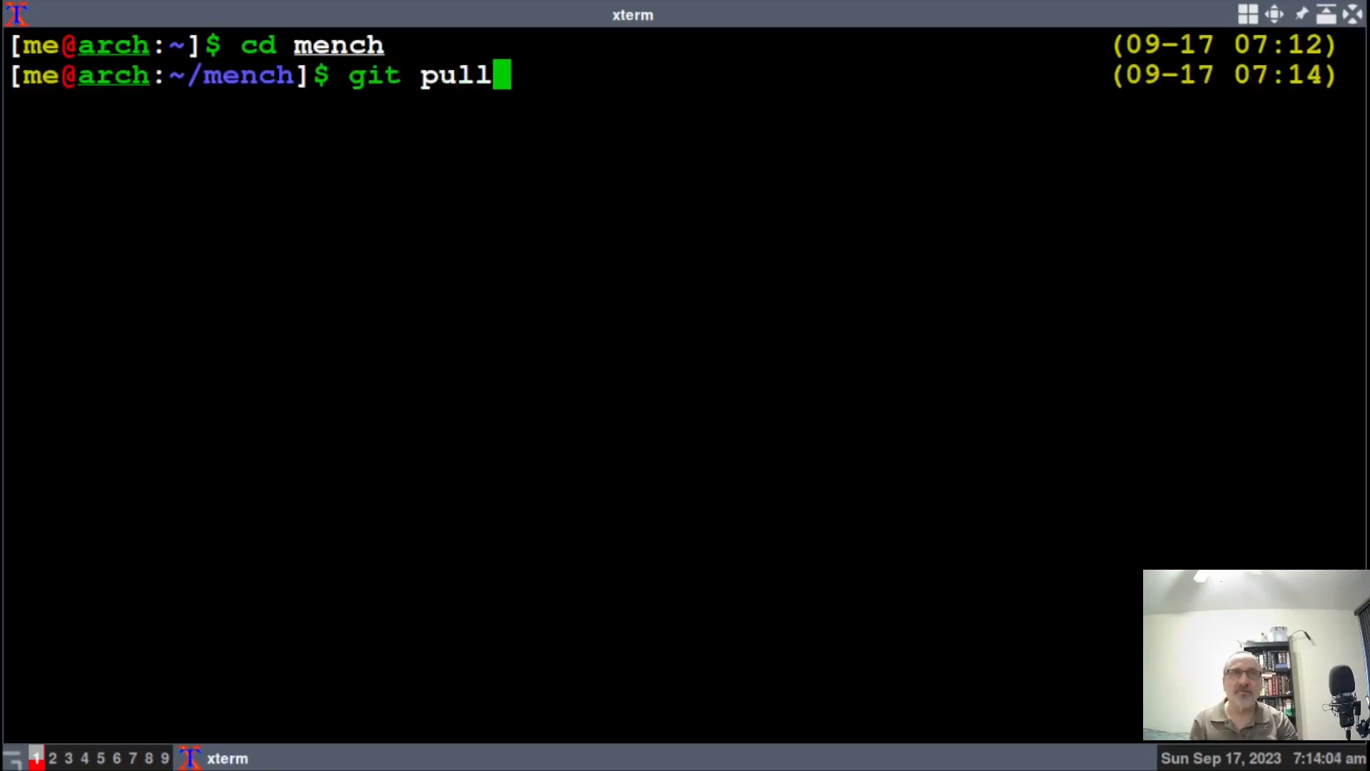
key("Return")
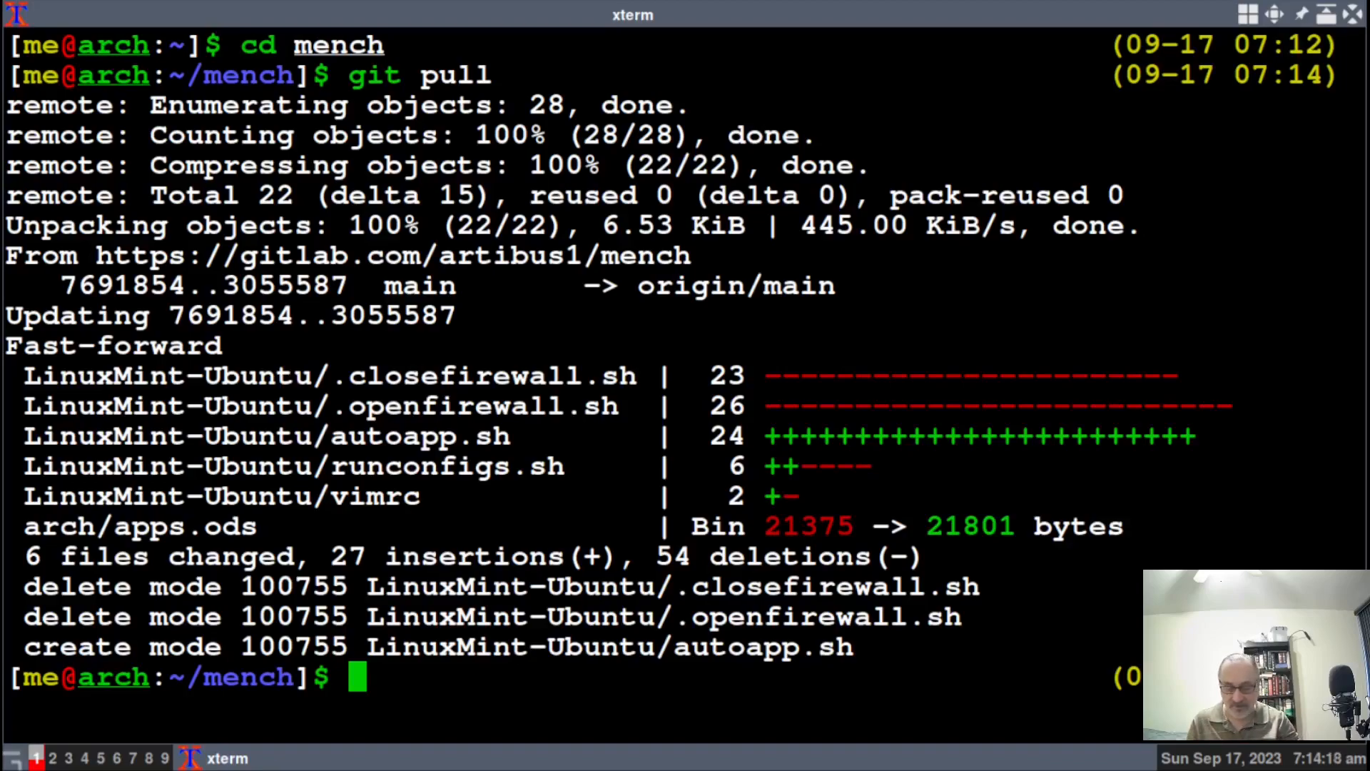
Clear the screen and rerun git pull to confirm the repository is up to date.
key("ctrl+l")
type("git pull")
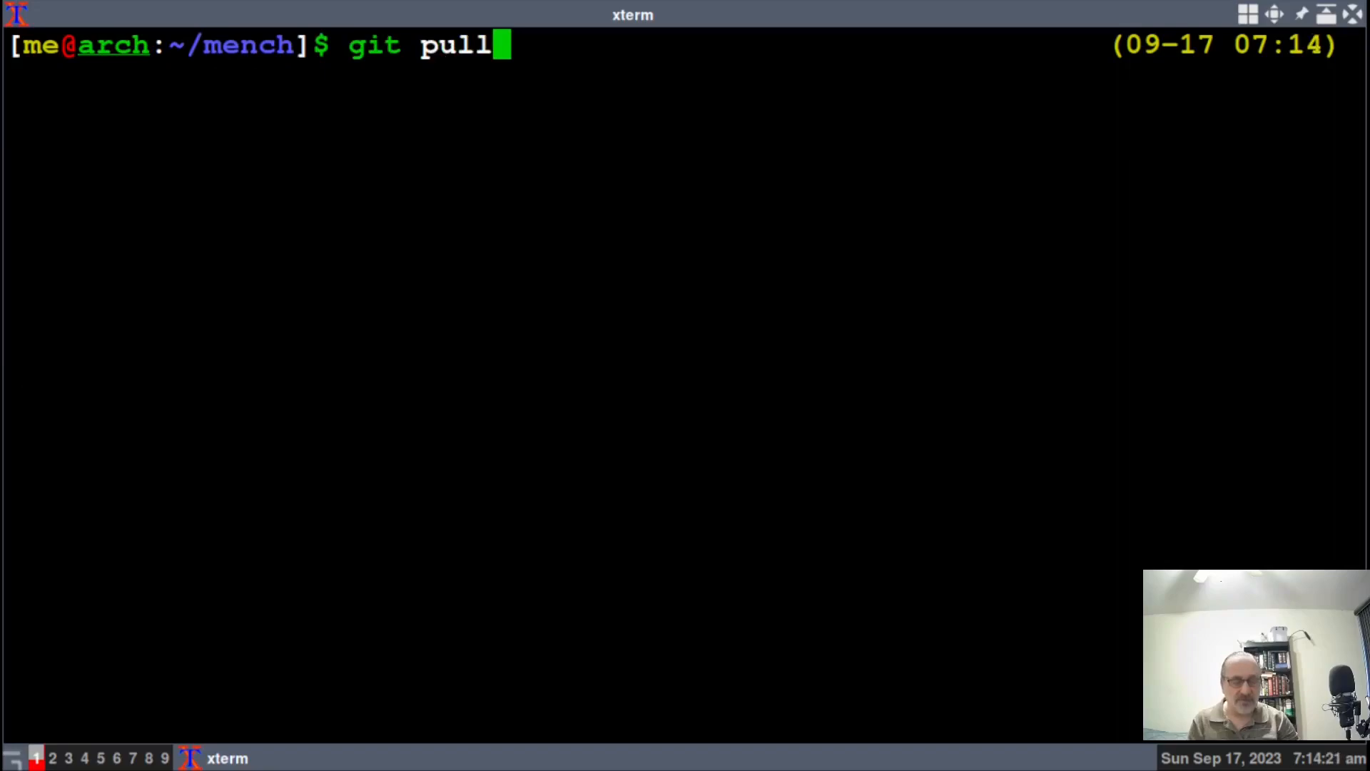
key("Return")
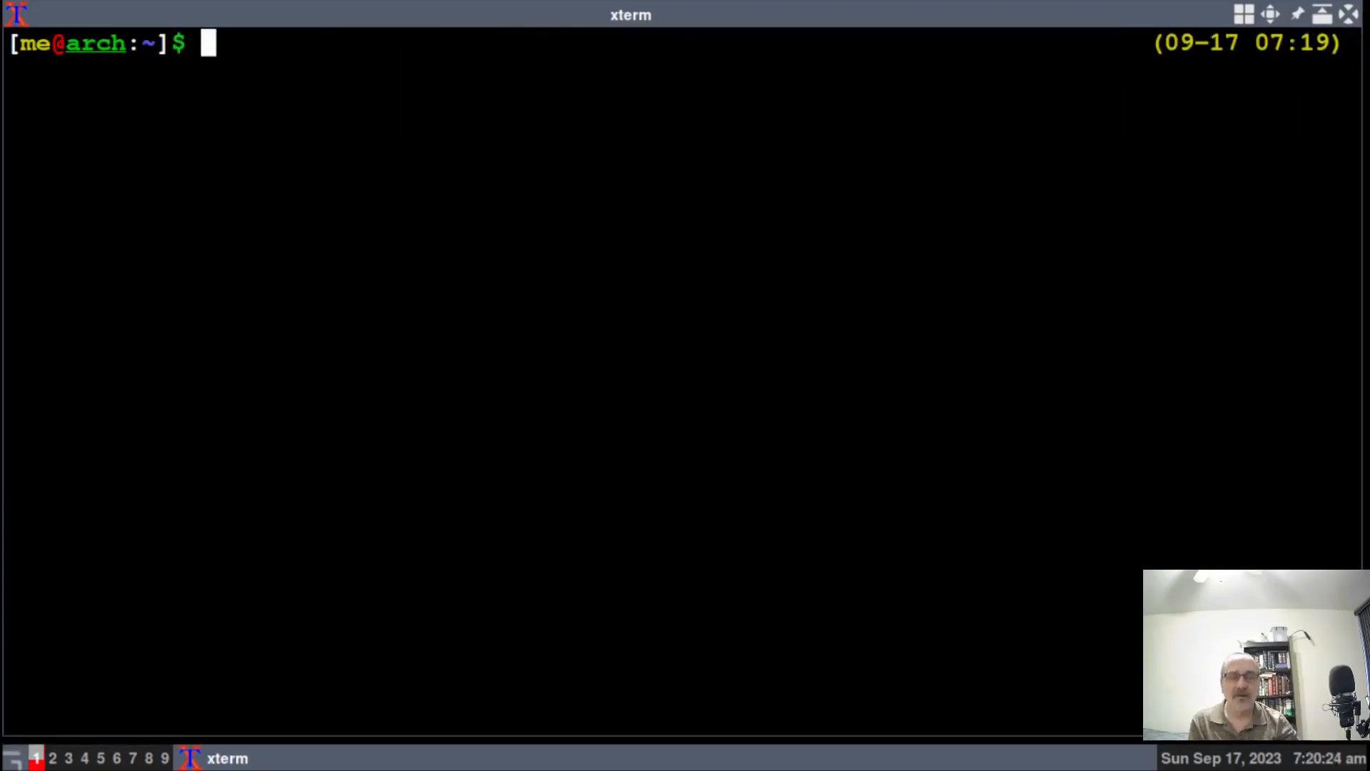
Enter the mench folder and list its contents, picking out the arch folder.
type("cd ")
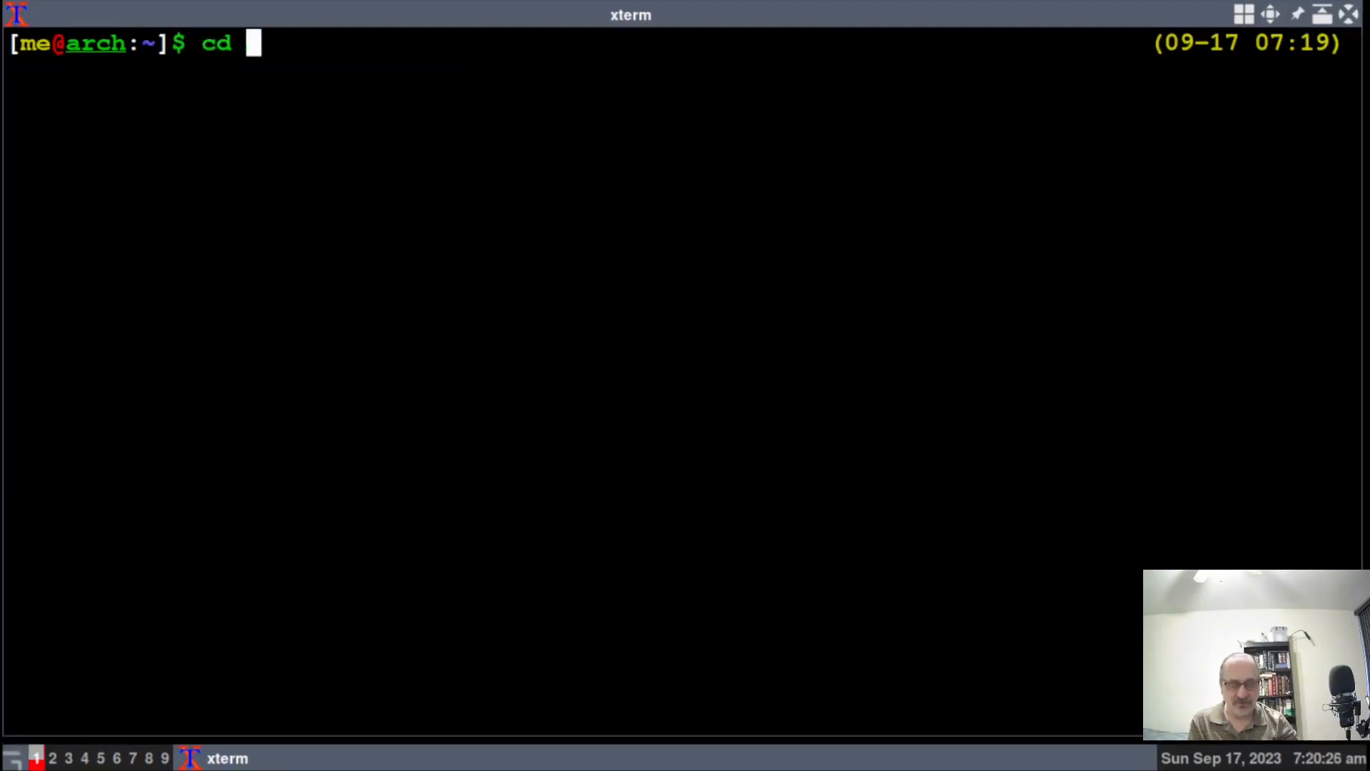
type("mench")
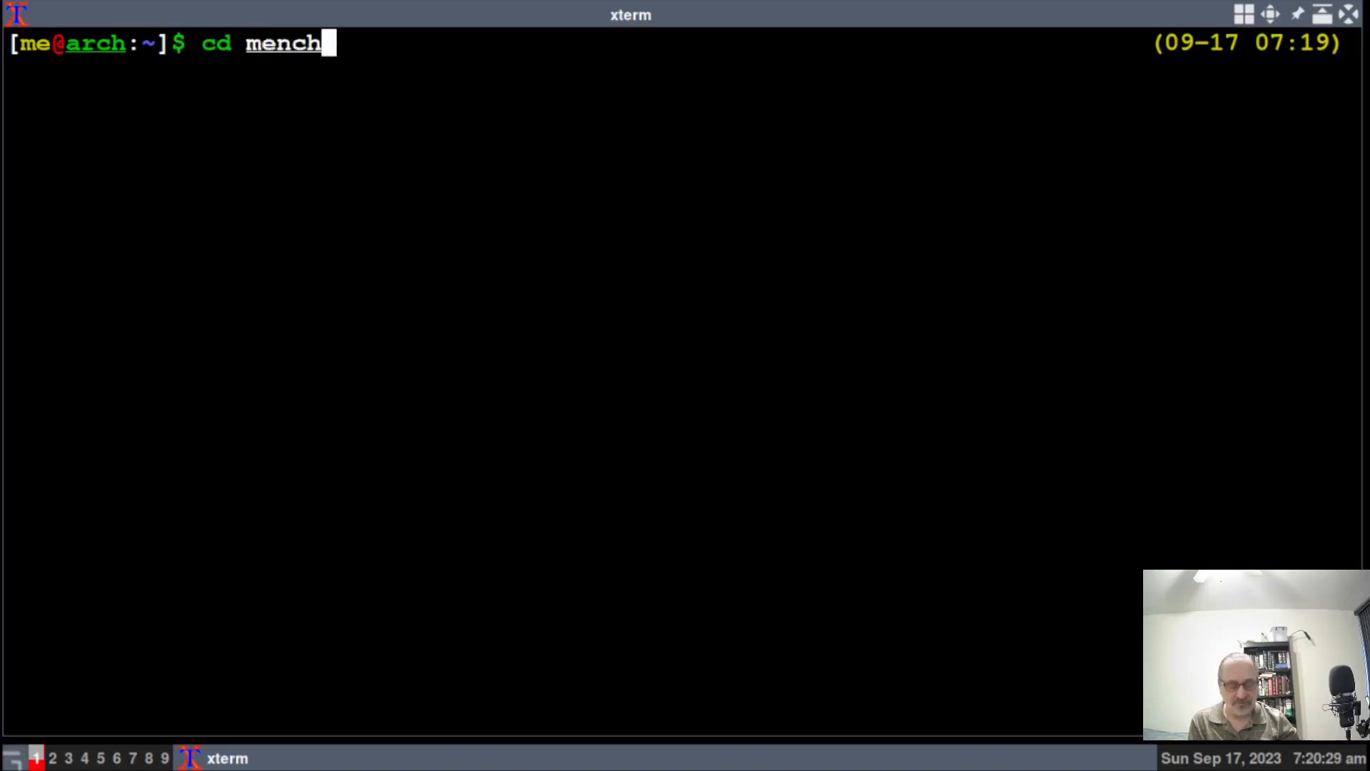
key("Tab")
key("Return")
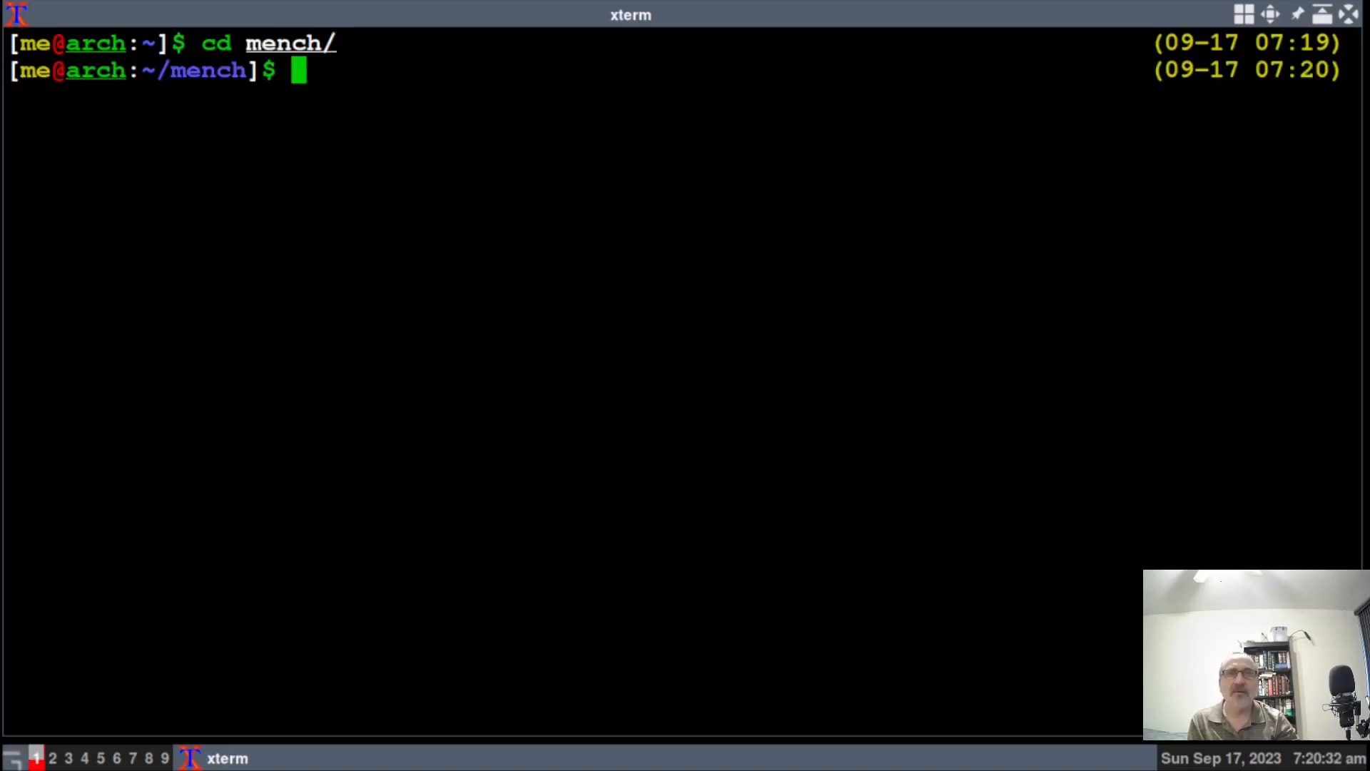
type("ls")
key("Return")
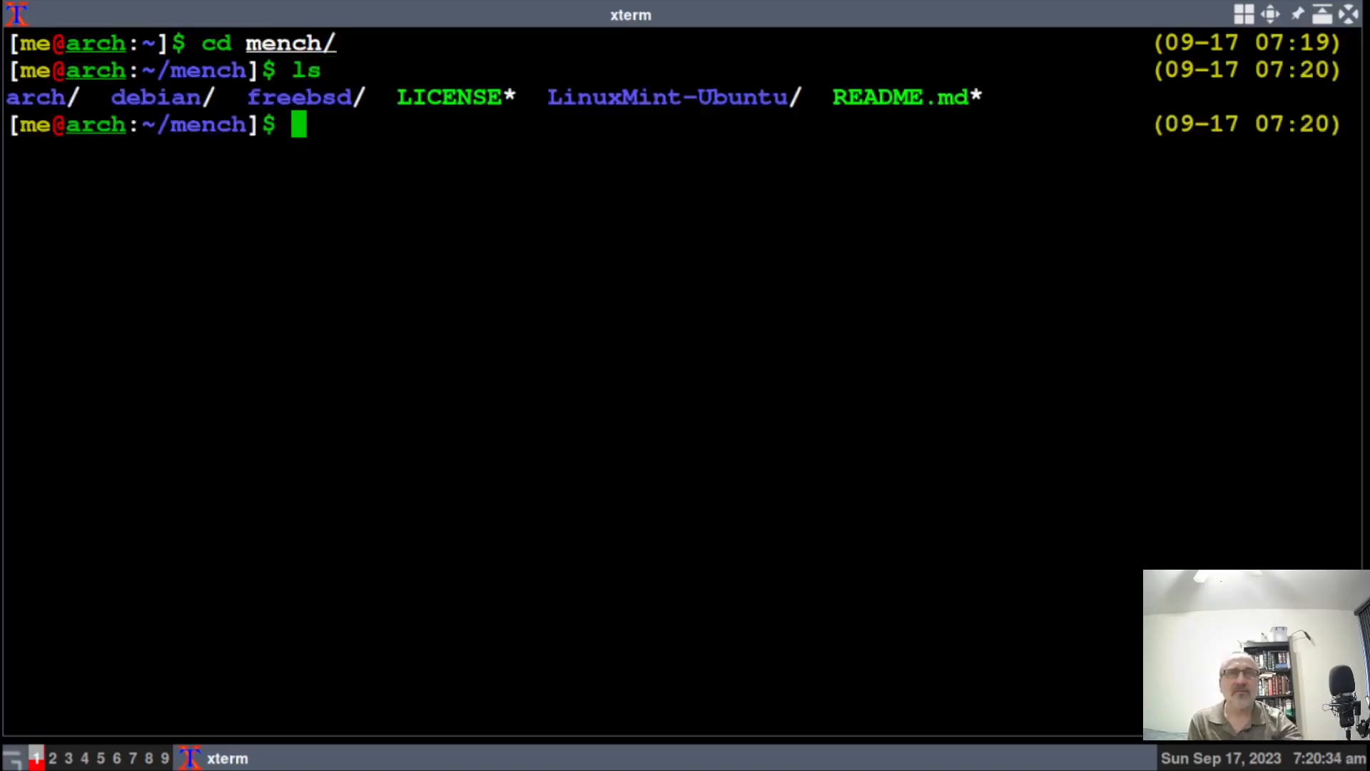
left_click_drag(4, 102, 66, 100)
left_click(397, 291)
Enter mench/arch and list its files, locating virtMinstall.txt.
type("cd arch")
key("Return")
type("ls")
key("Return")
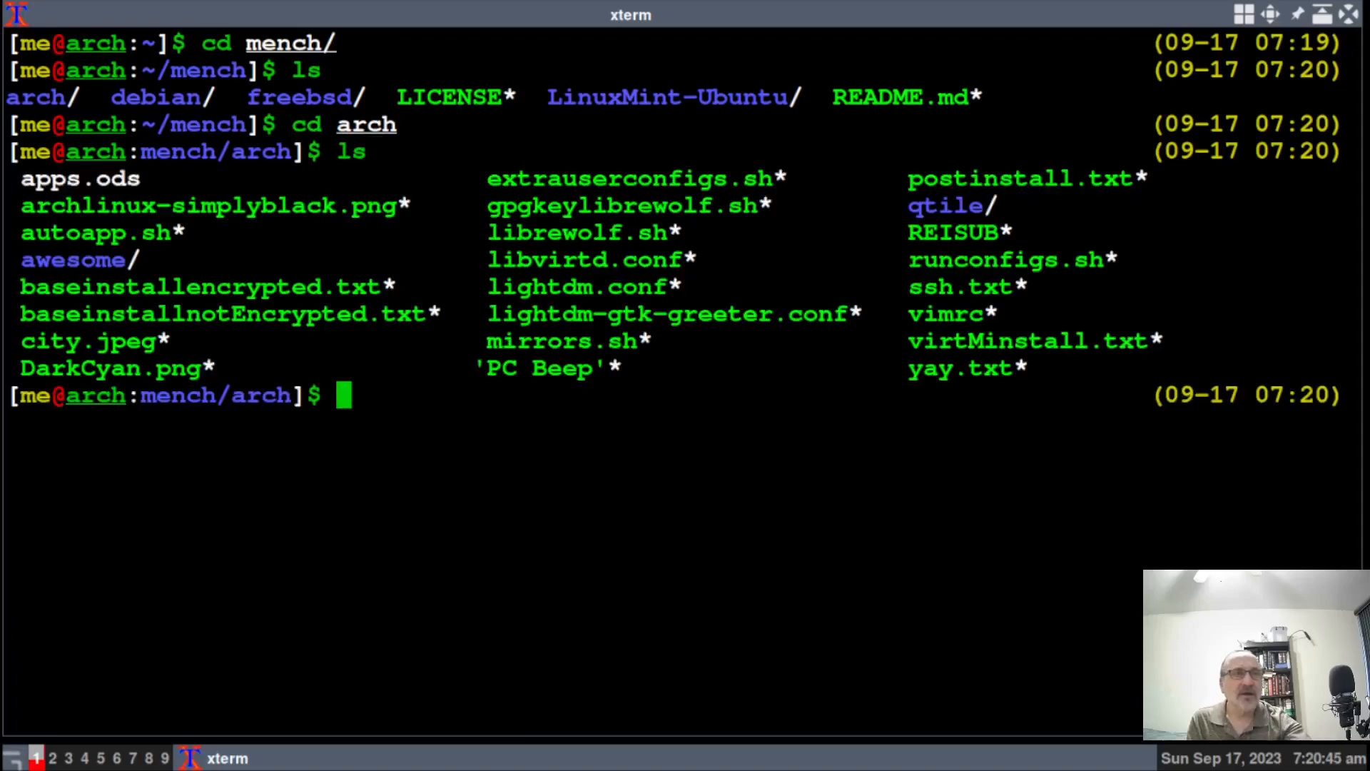
left_click_drag(899, 341, 1171, 341)
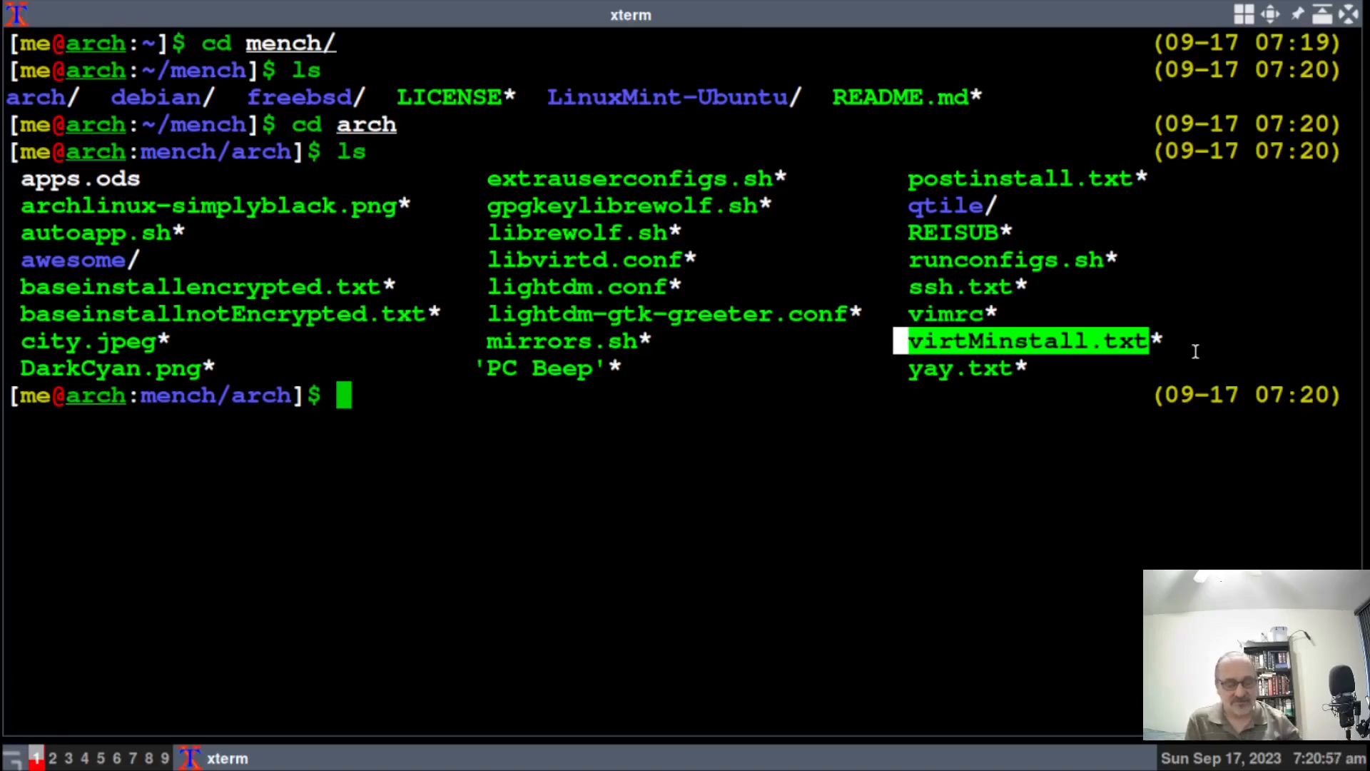
left_click(368, 398)
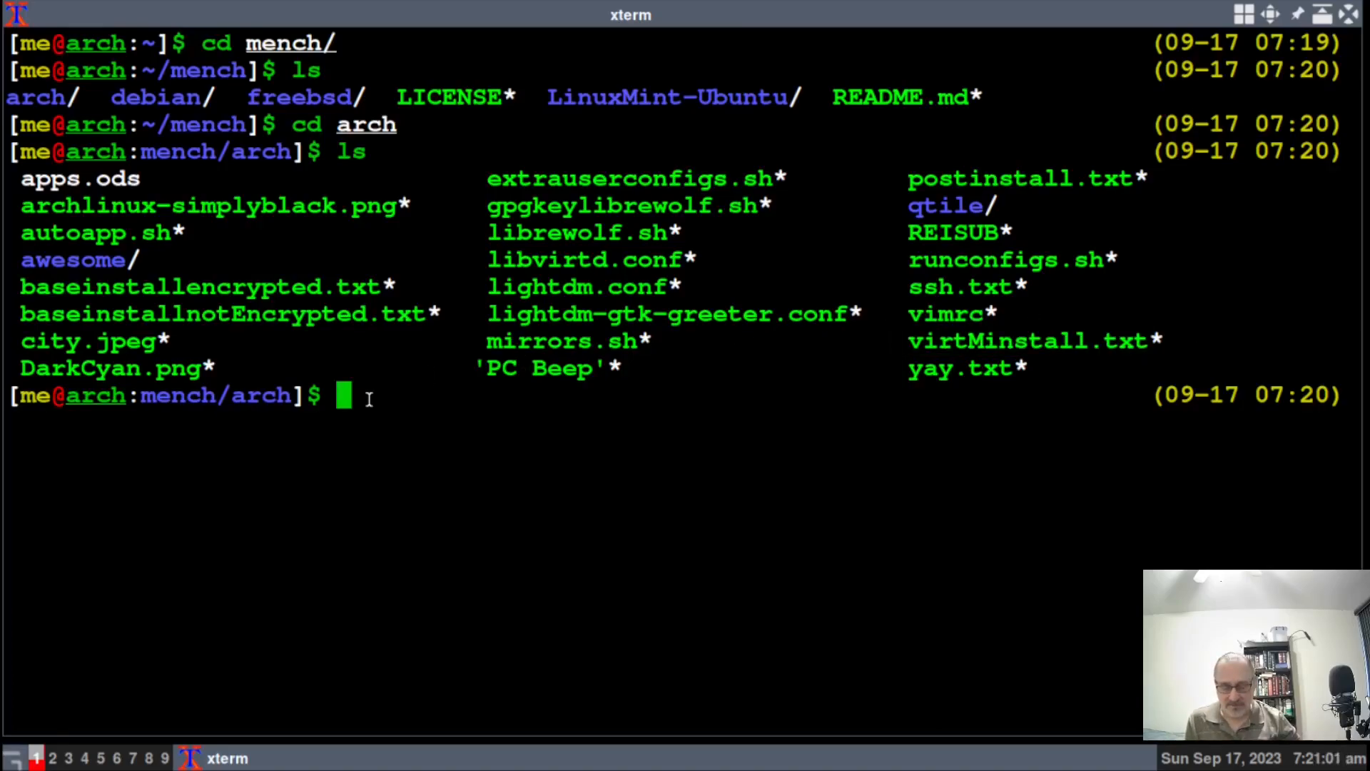
Clear the terminal and open virtMinstall.txt in less.
key("ctrl+l")
type("le")
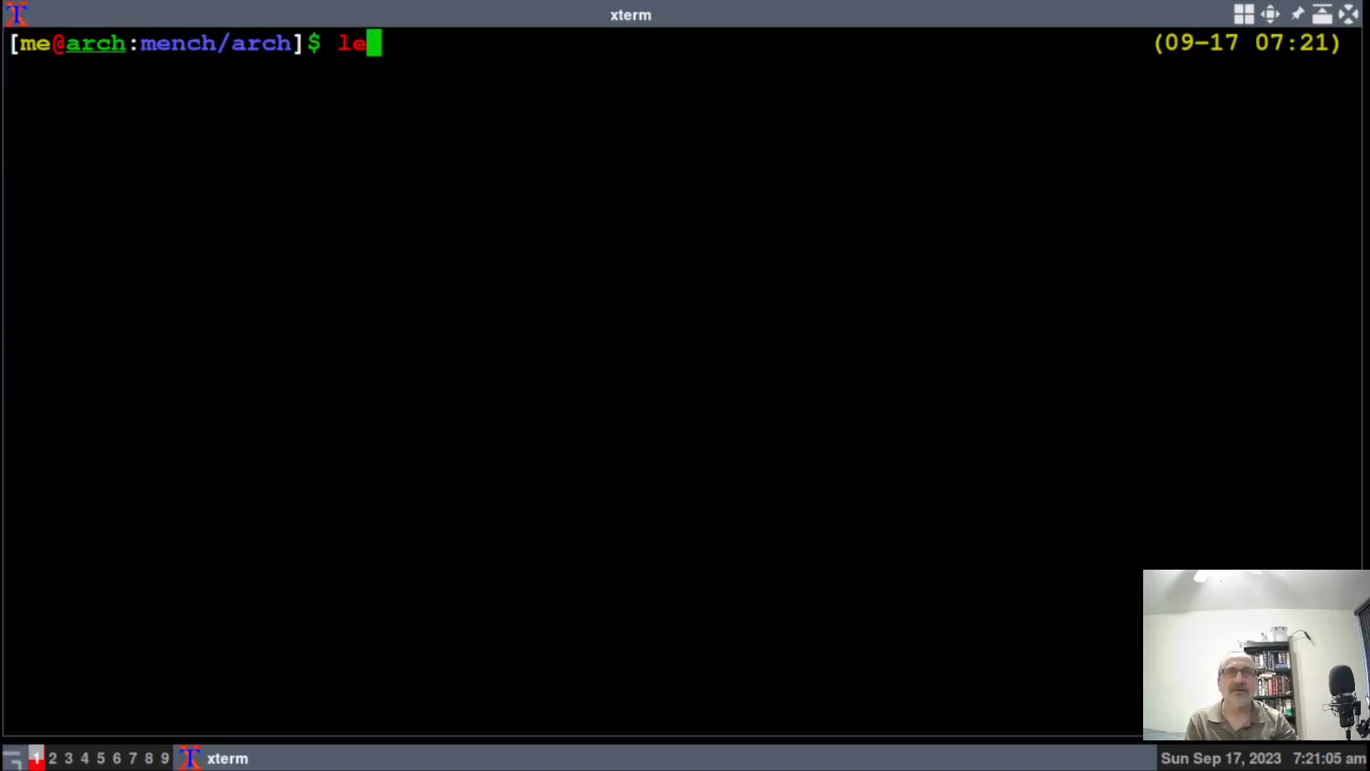
type("ss virt")
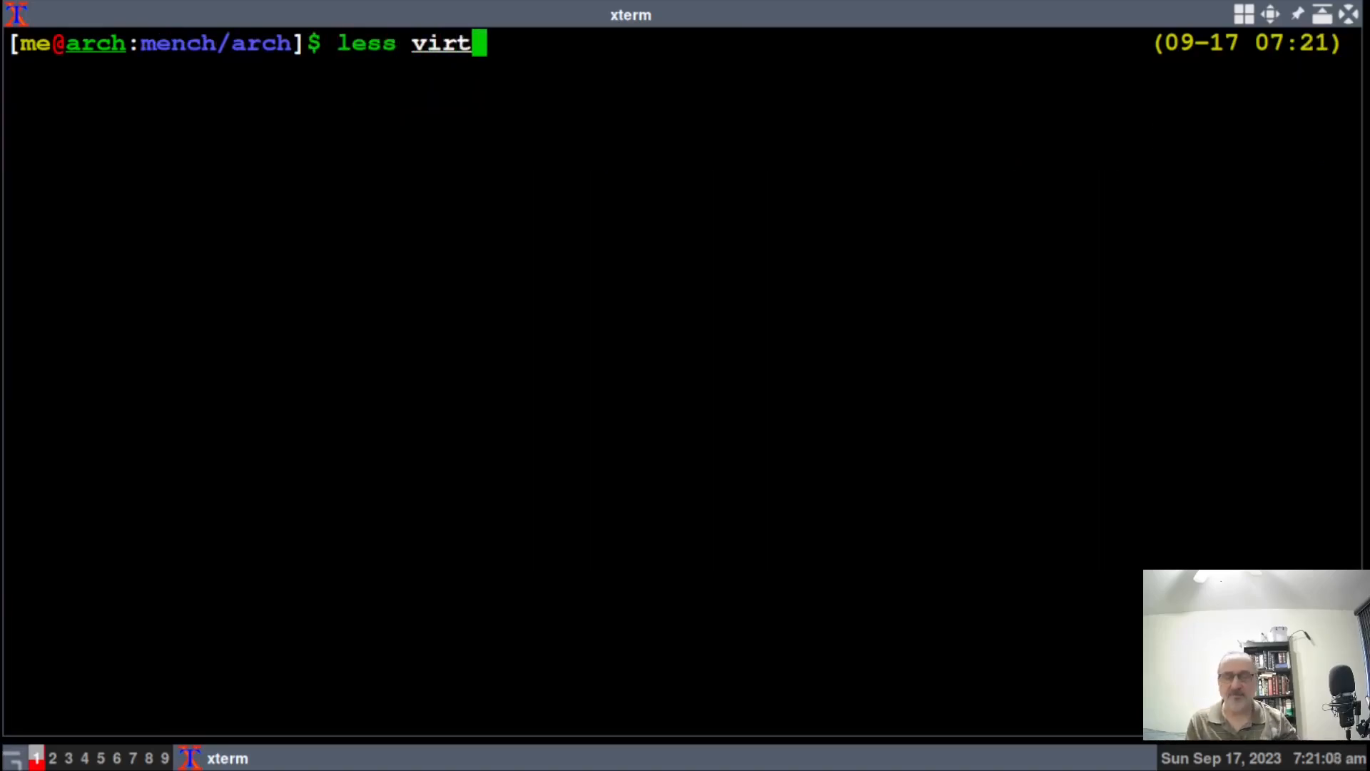
key("Tab")
key("Return")
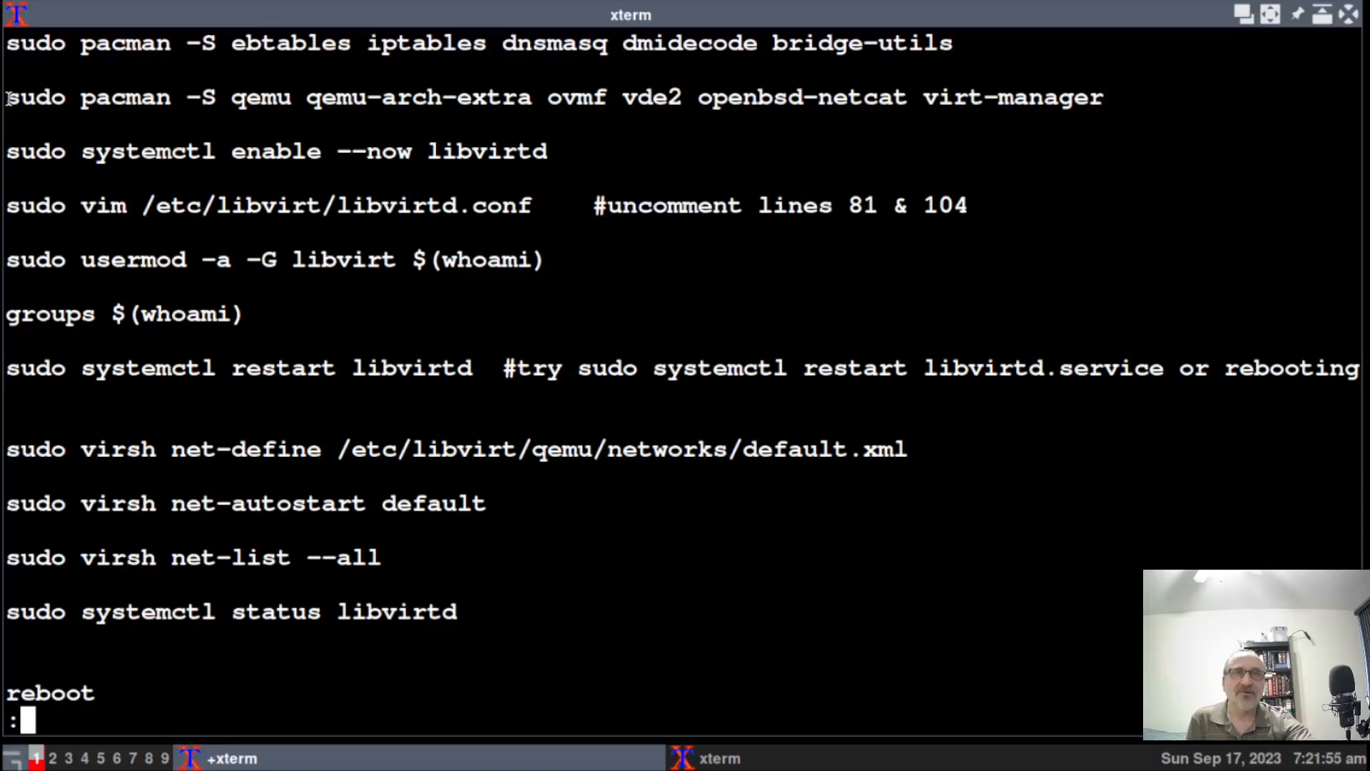
Copy the first pacman line for ebtables, iptables, dnsmasq, dmidecode and bridge-utils, then go to workspace 9.
left_click_drag(6, 47, 606, 47)
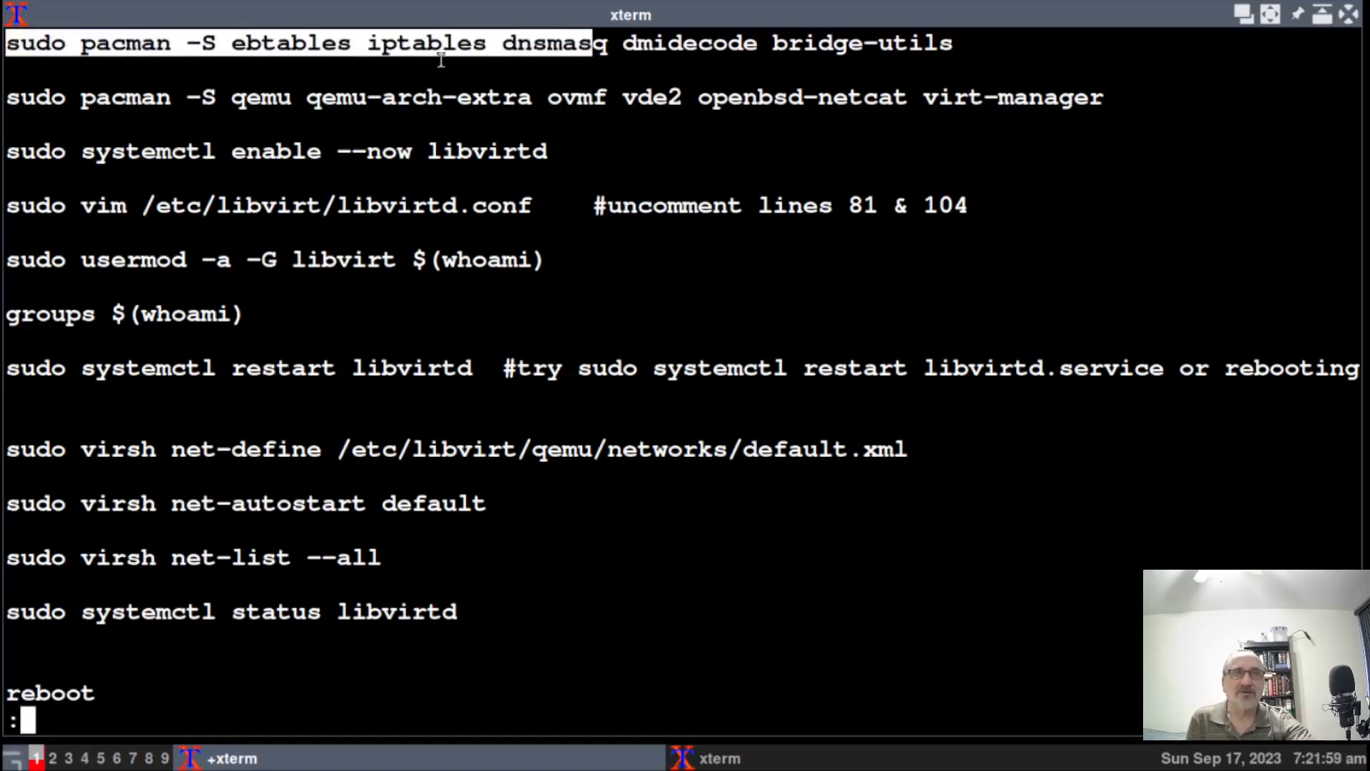
left_click(329, 51)
left_click_drag(232, 44, 956, 47)
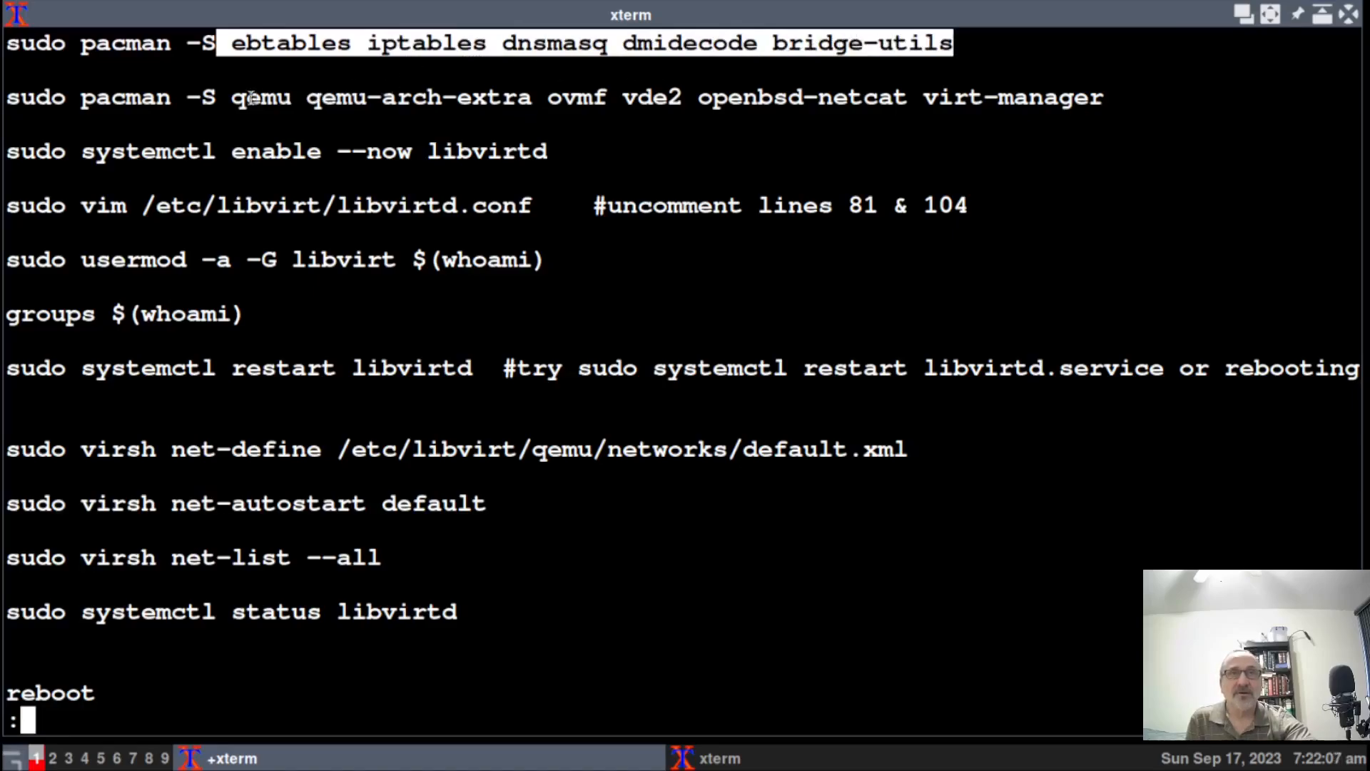
left_click_drag(220, 97, 1107, 109)
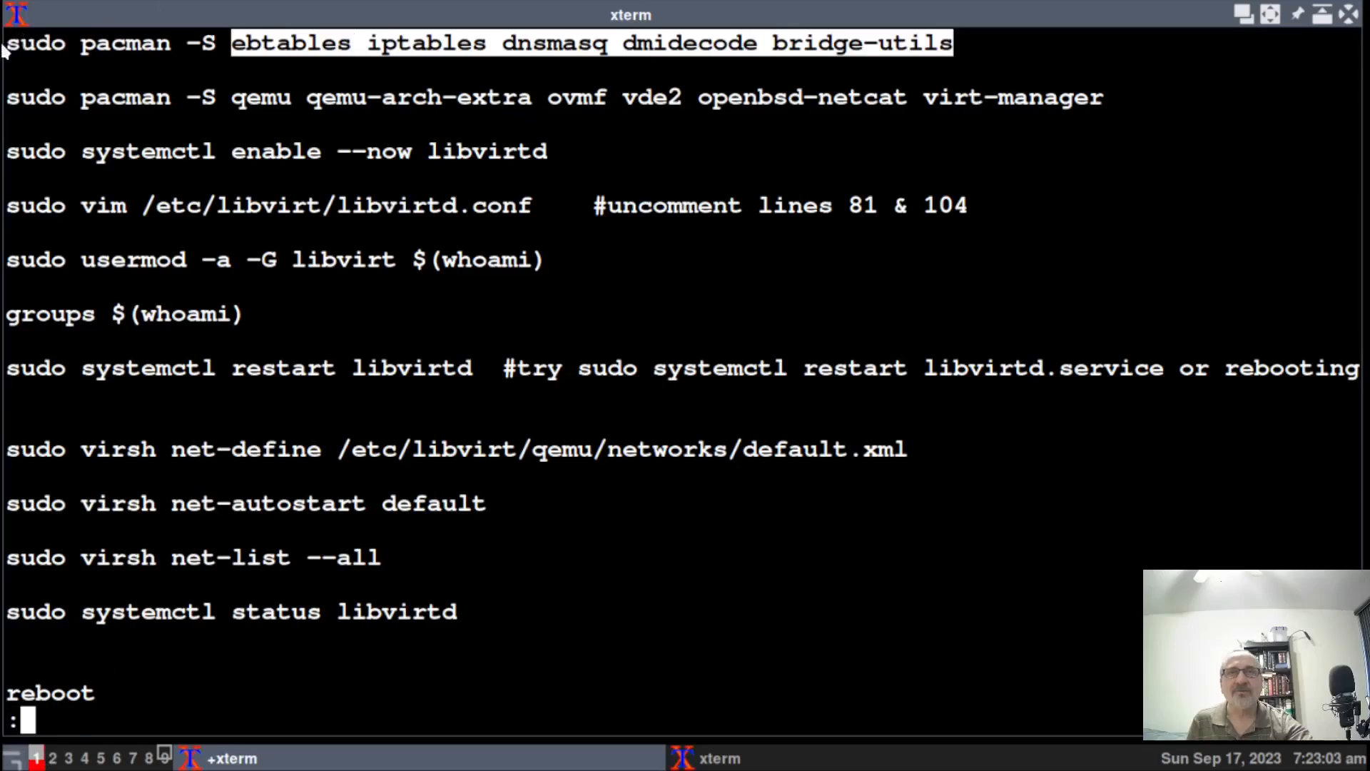
left_click_drag(7, 43, 960, 43)
key("ctrl+c")
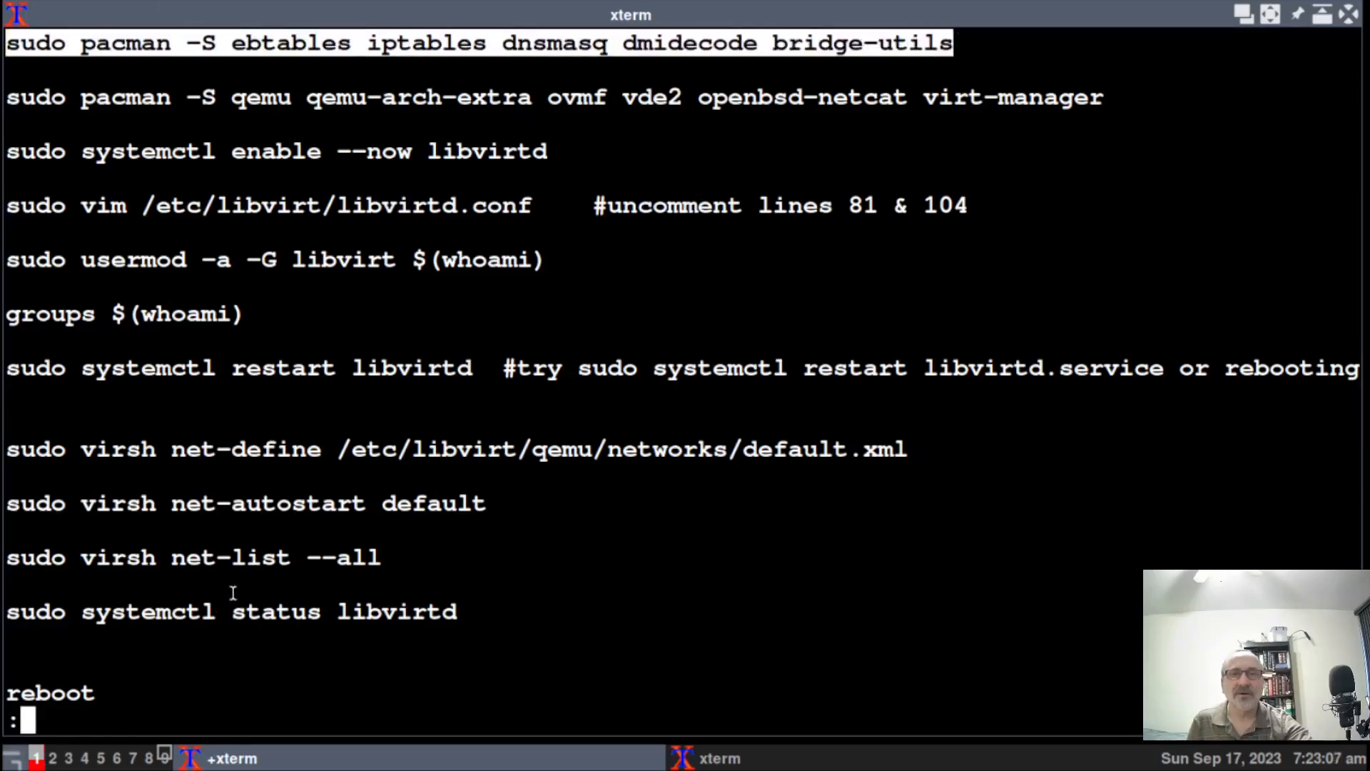
left_click(166, 759)
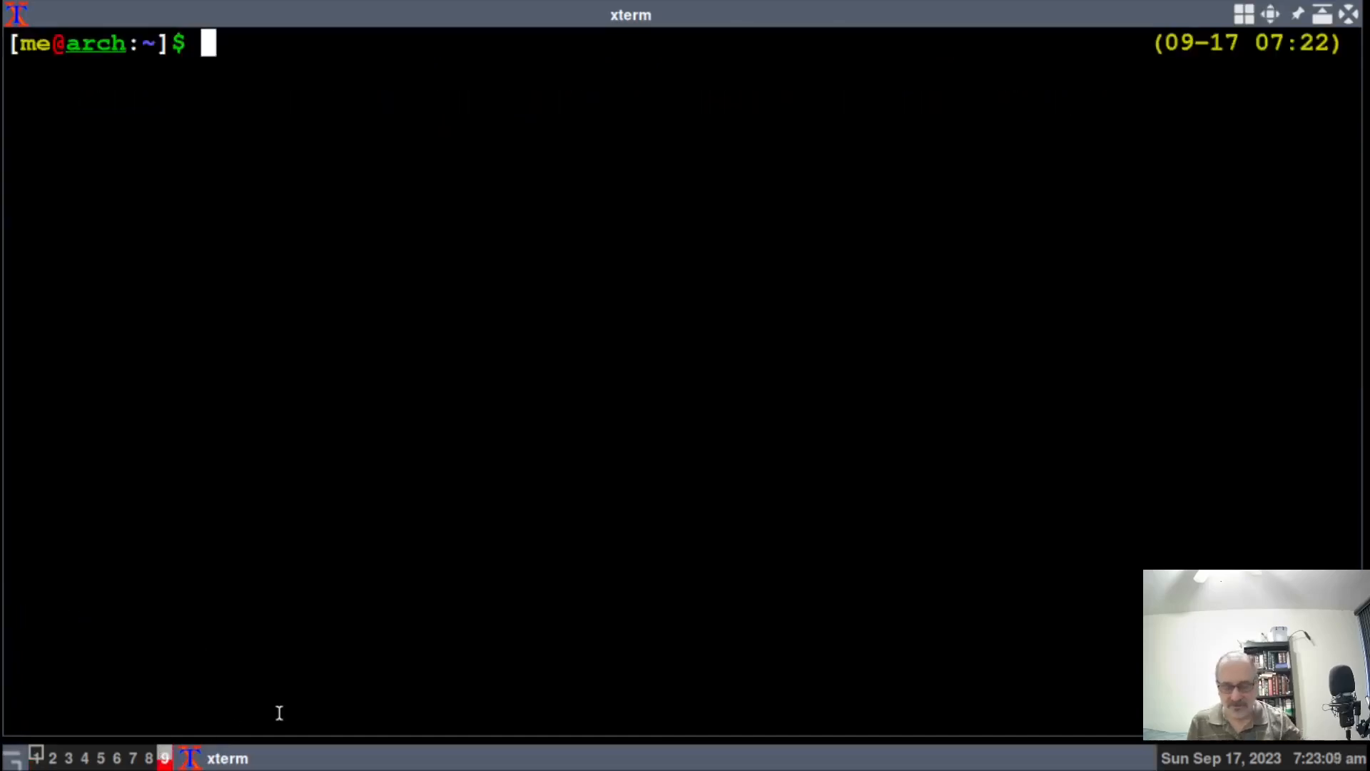
Run the pasted pacman install with sudo, accepting iptables-nft in place of iptables, then clear the output.
middle_click(279, 713)
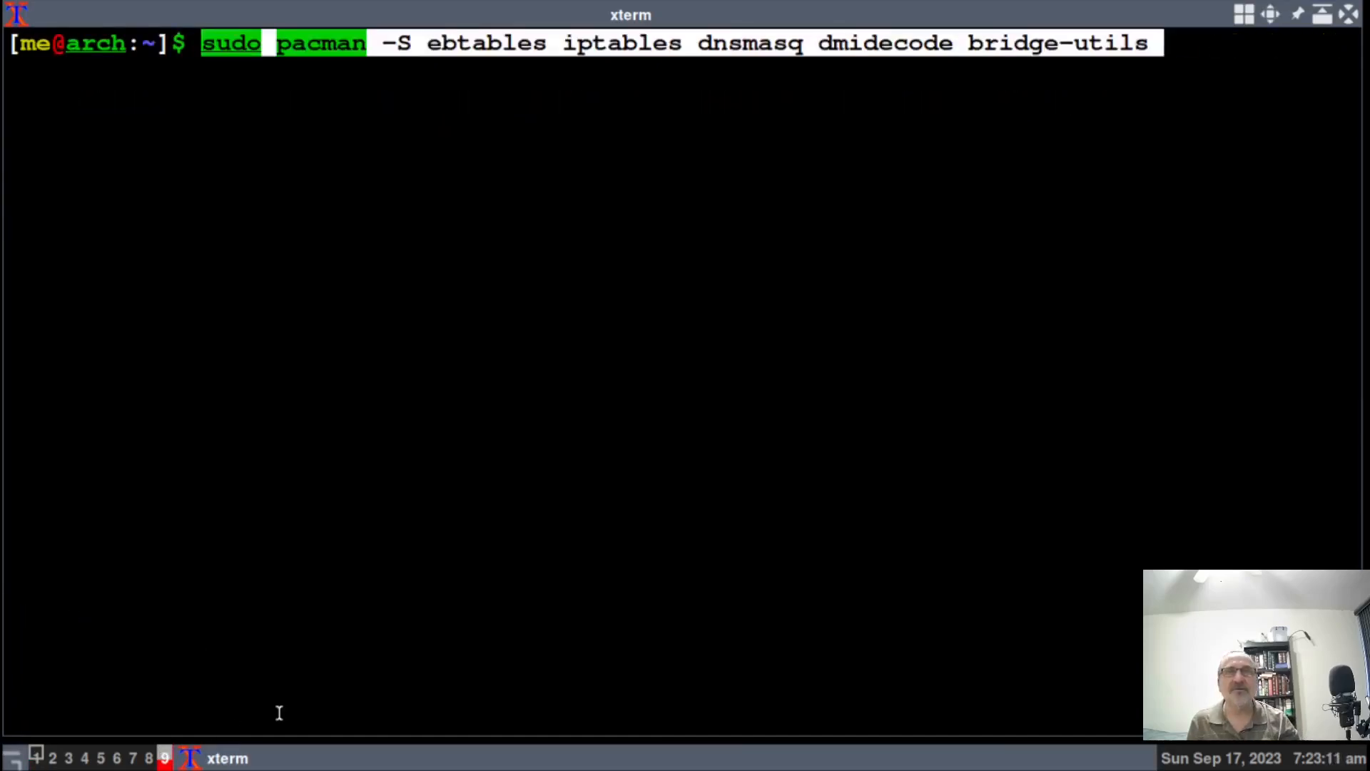
key("Return")
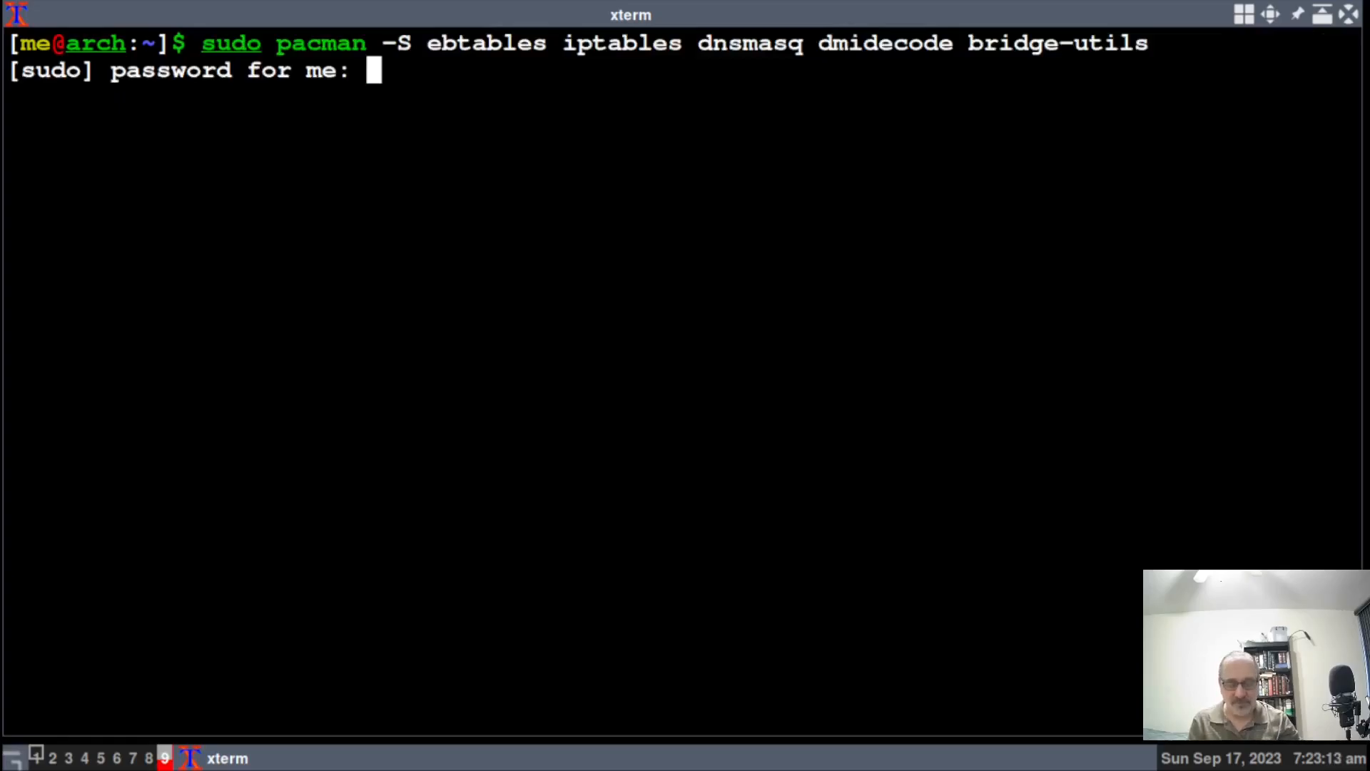
key("Return")
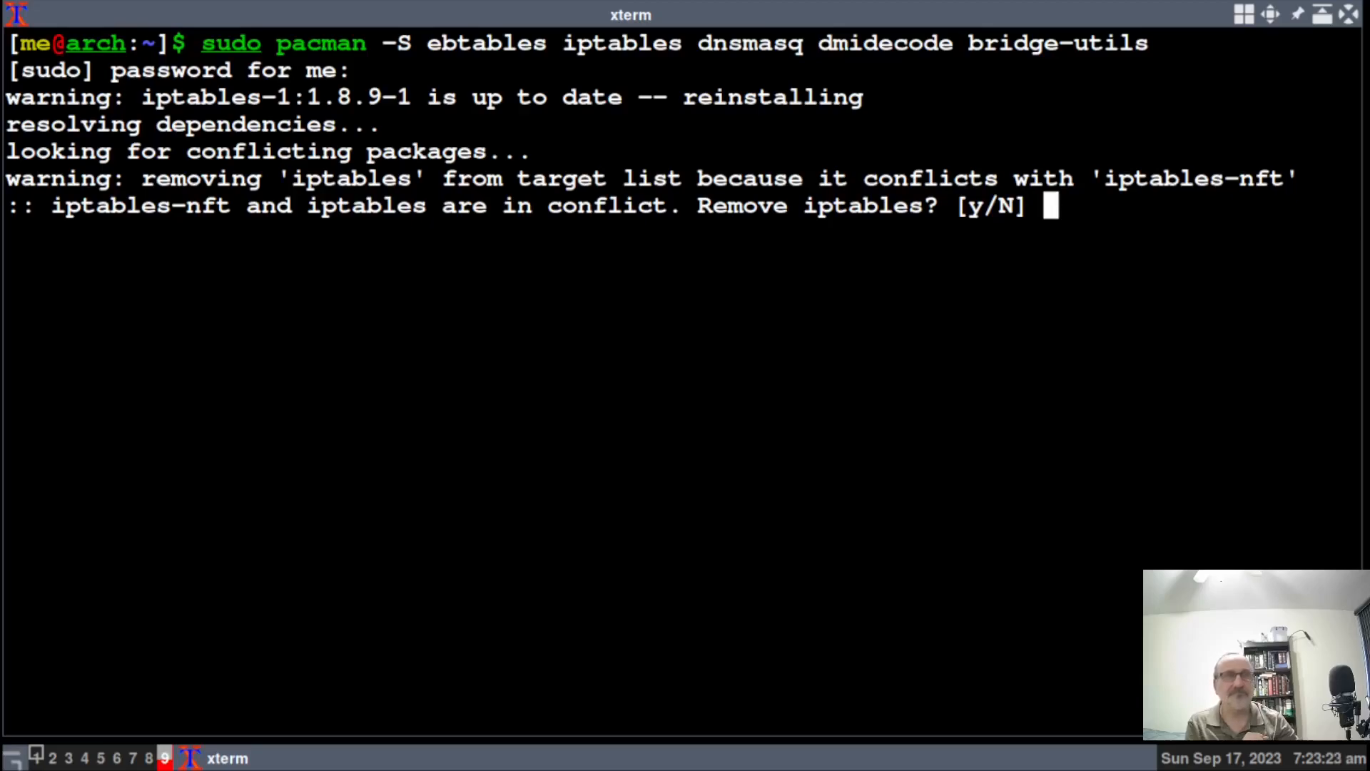
type("y")
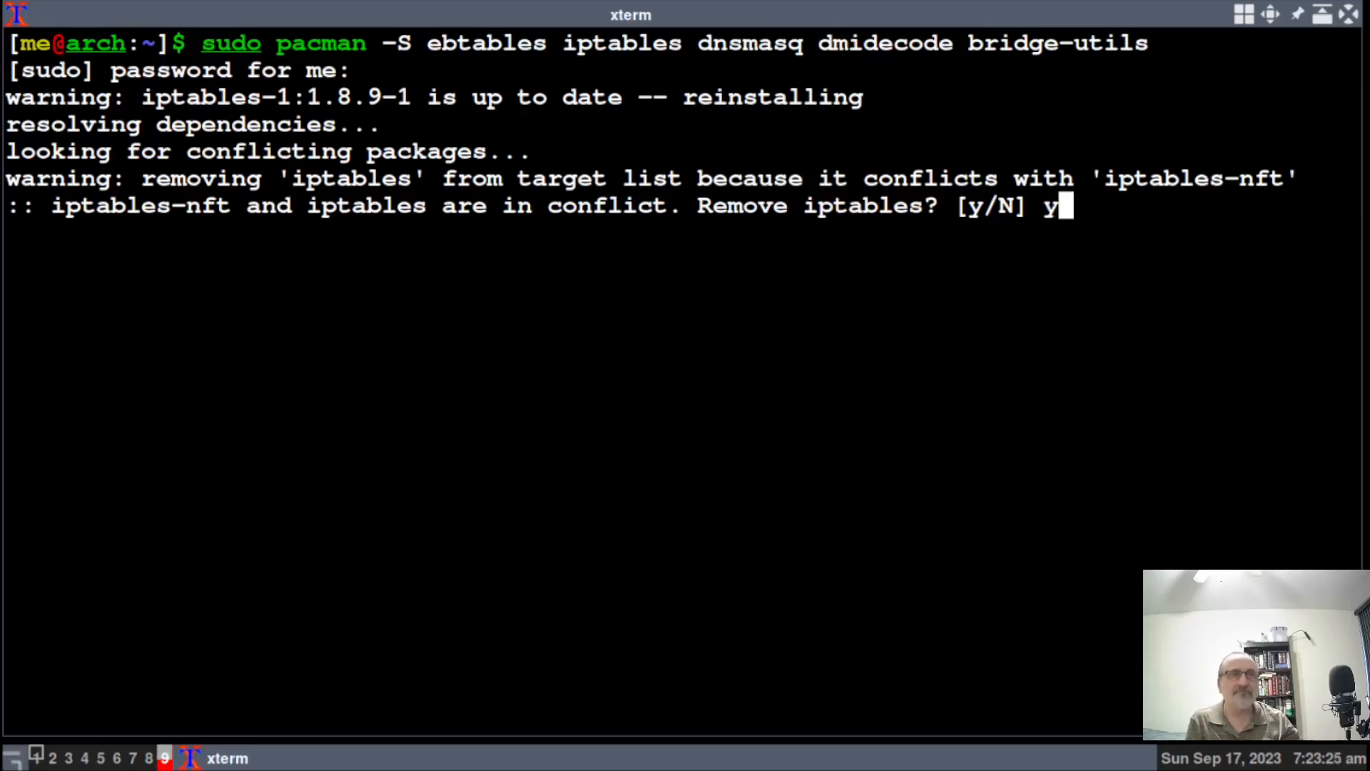
key("Return")
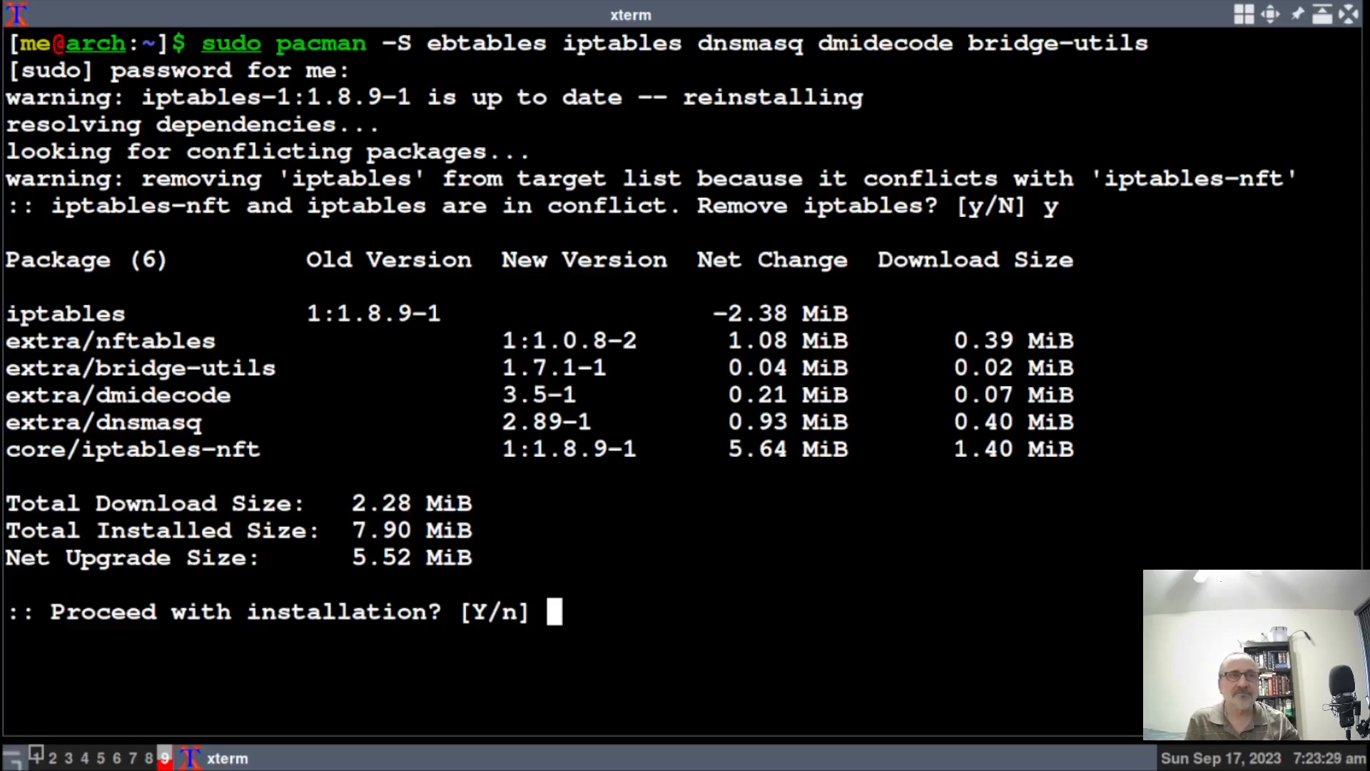
key("Return")
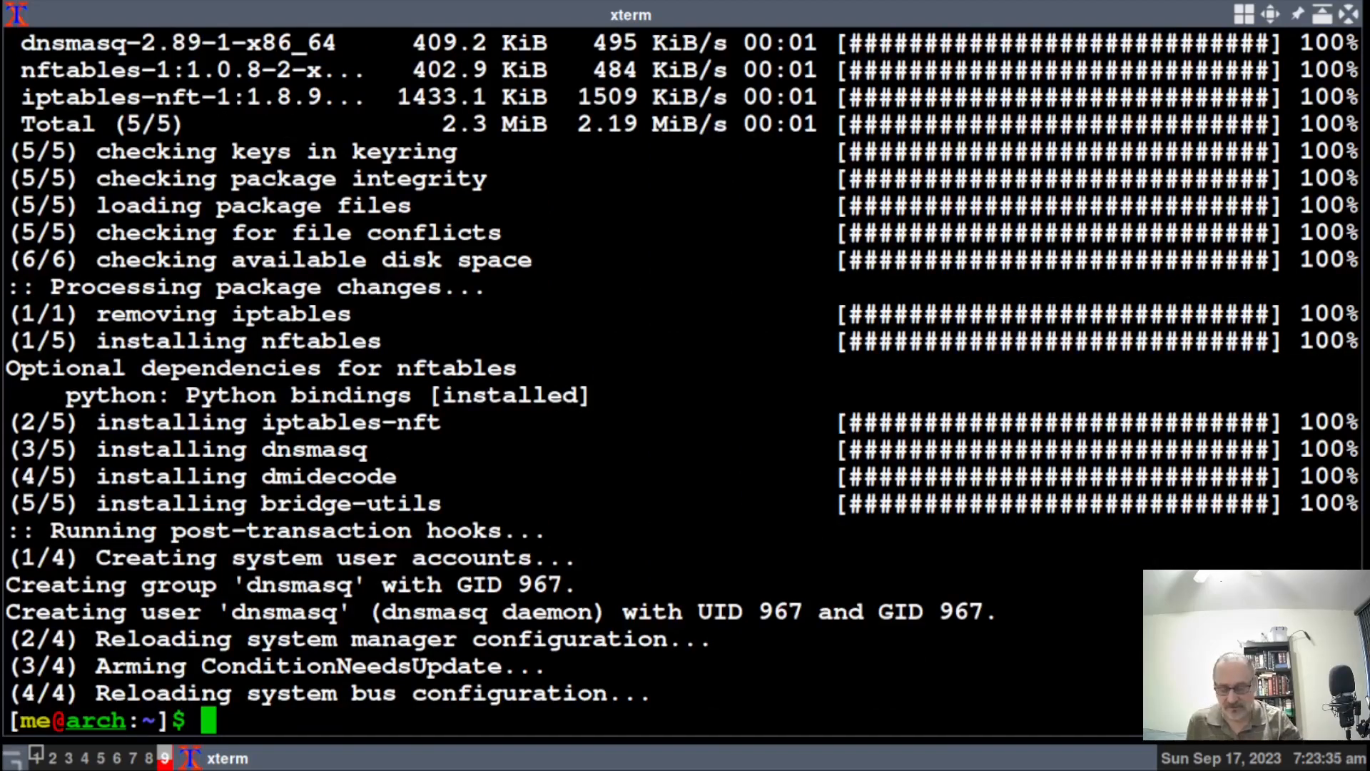
key("ctrl+l")
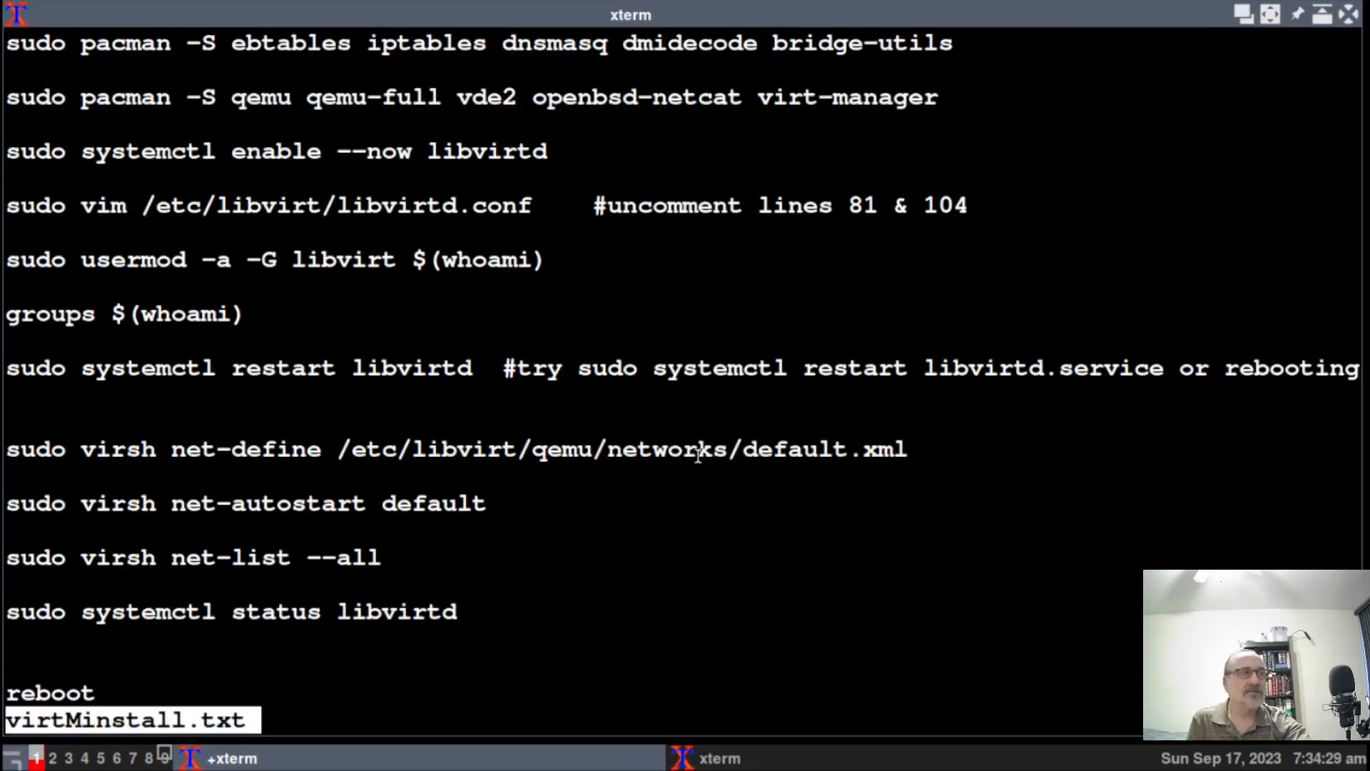
Copy the qemu, qemu-full, vde2, openbsd-netcat and virt-manager pacman line and return to workspace 9.
left_click_drag(11, 95, 507, 118)
left_click_drag(788, 108, 948, 98)
key("ctrl+c")
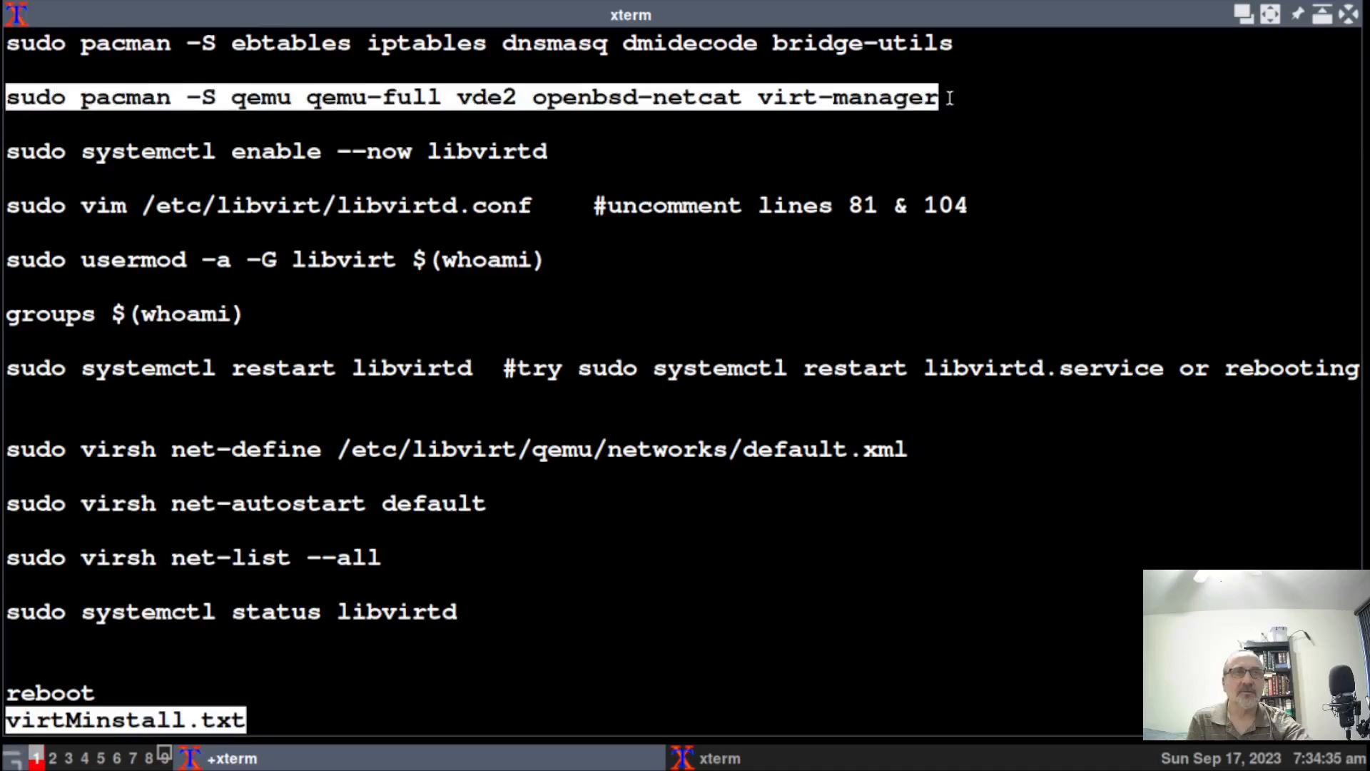
left_click(164, 758)
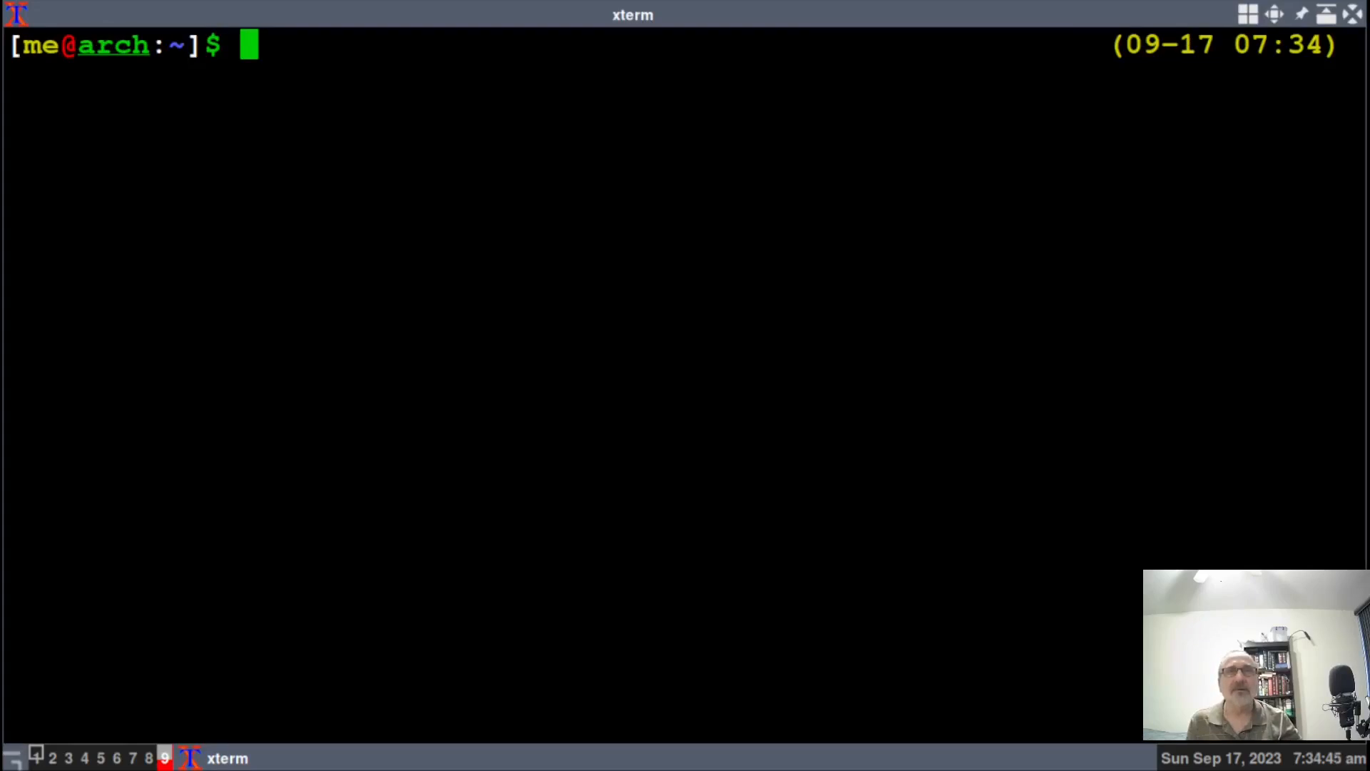
Run the pasted qemu install with sudo, choosing provider 3 (qemu-full), then clear the output.
middle_click(300, 518)
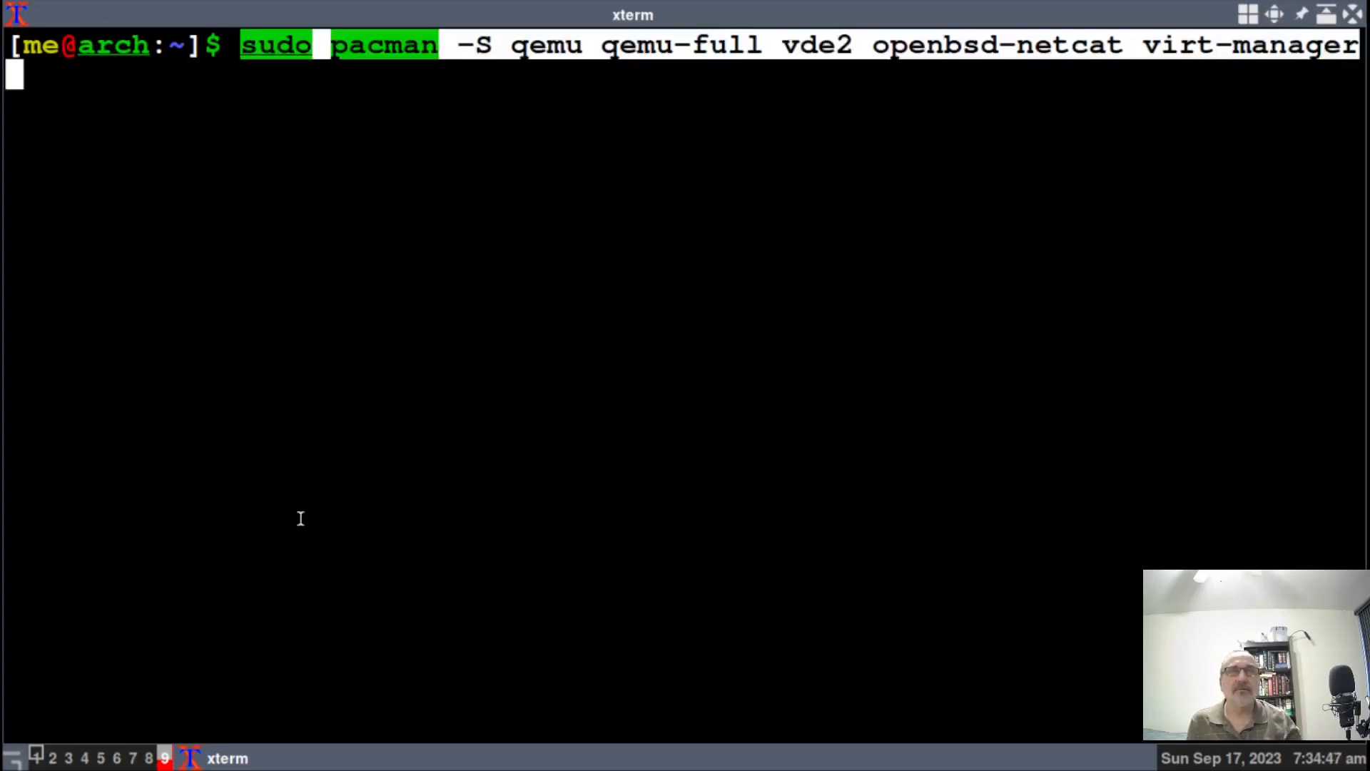
key("Return")
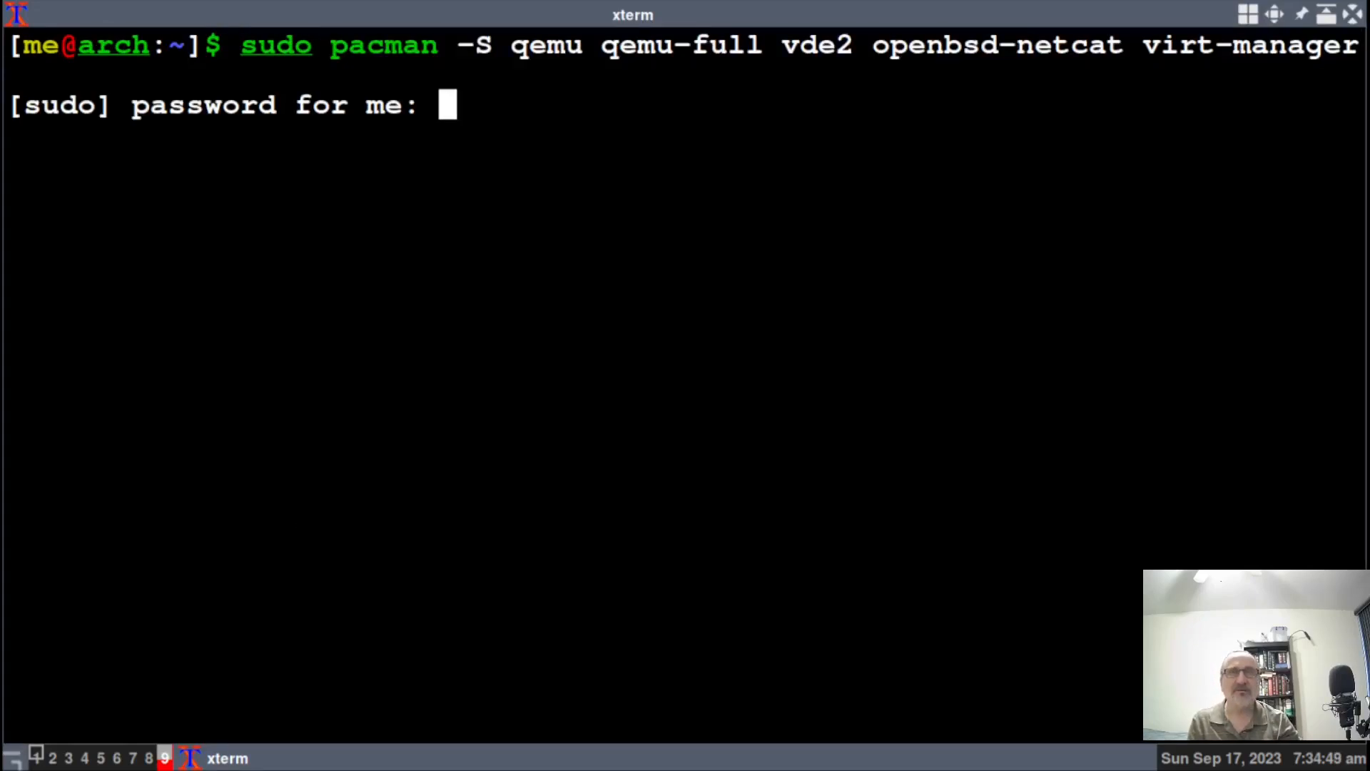
key("Return")
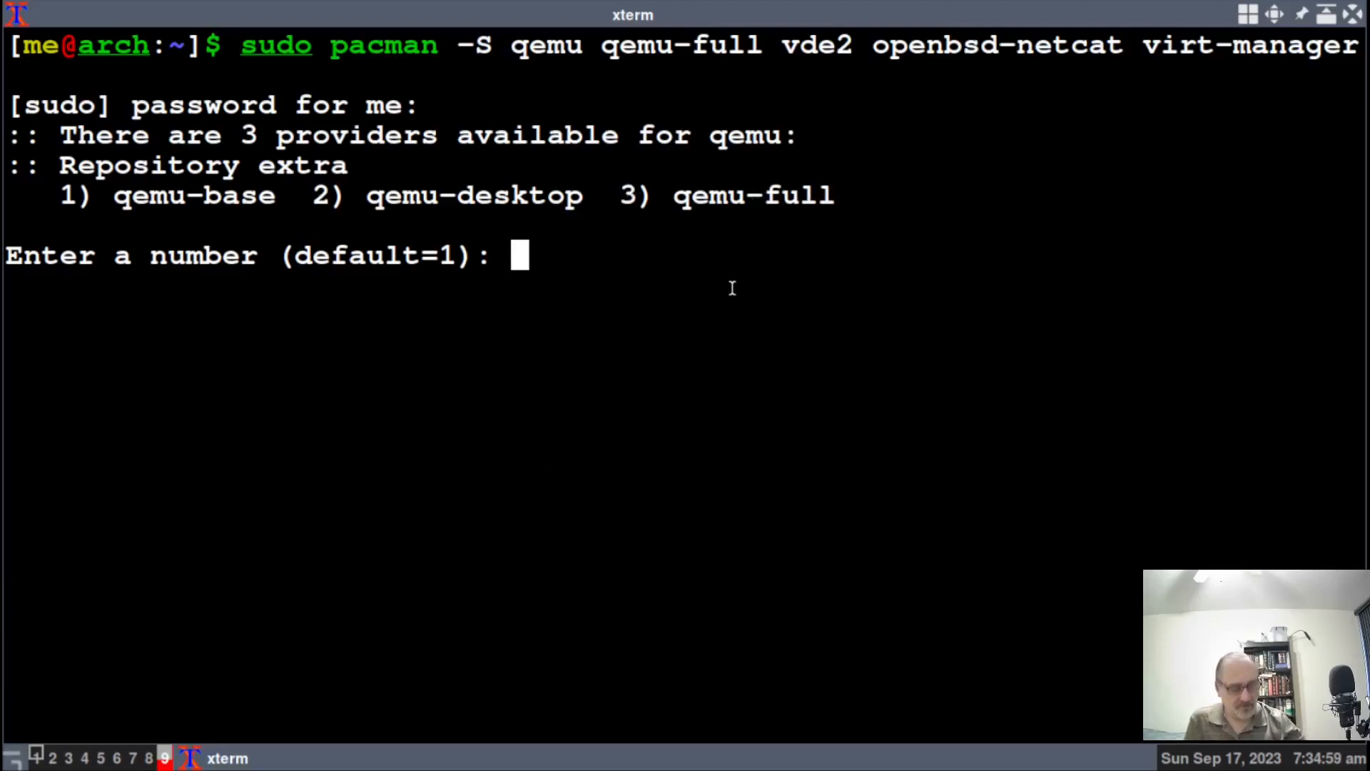
type("3")
key("Return")
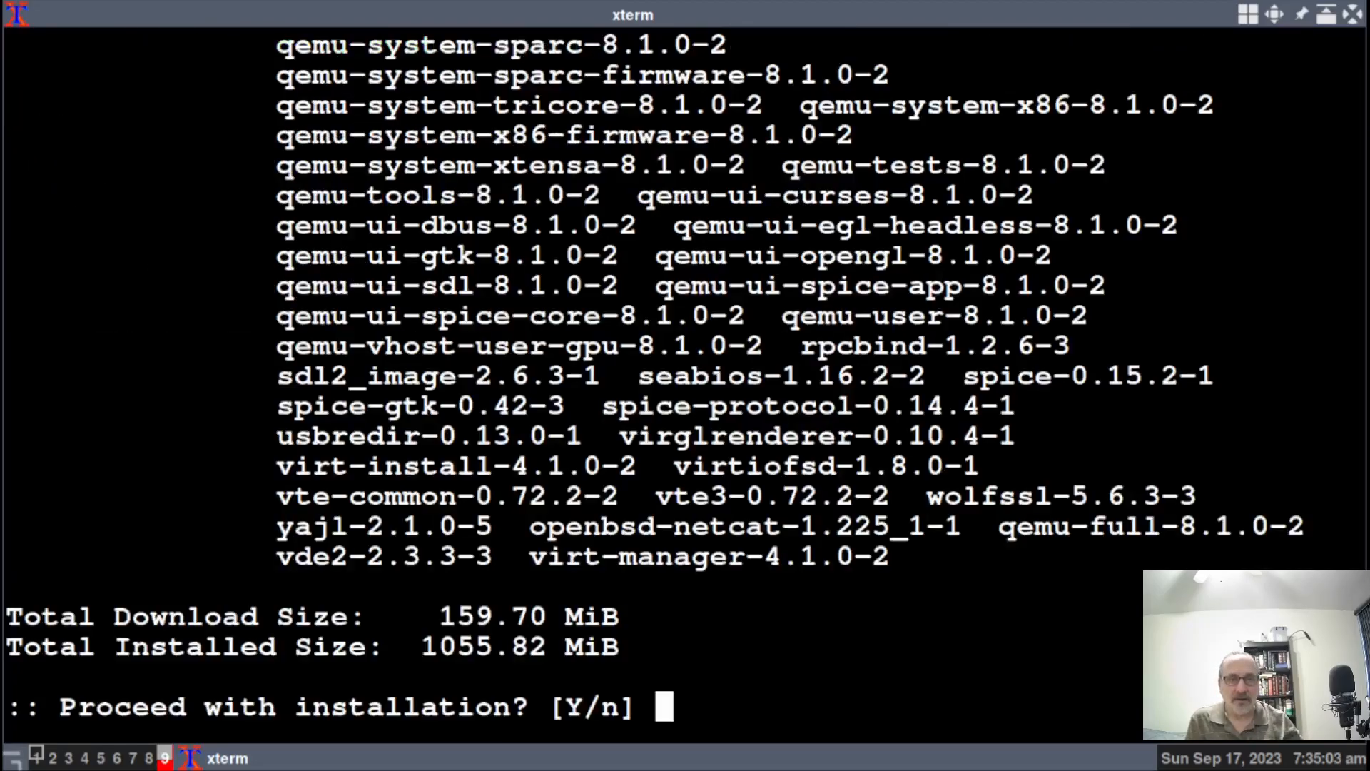
key("Return")
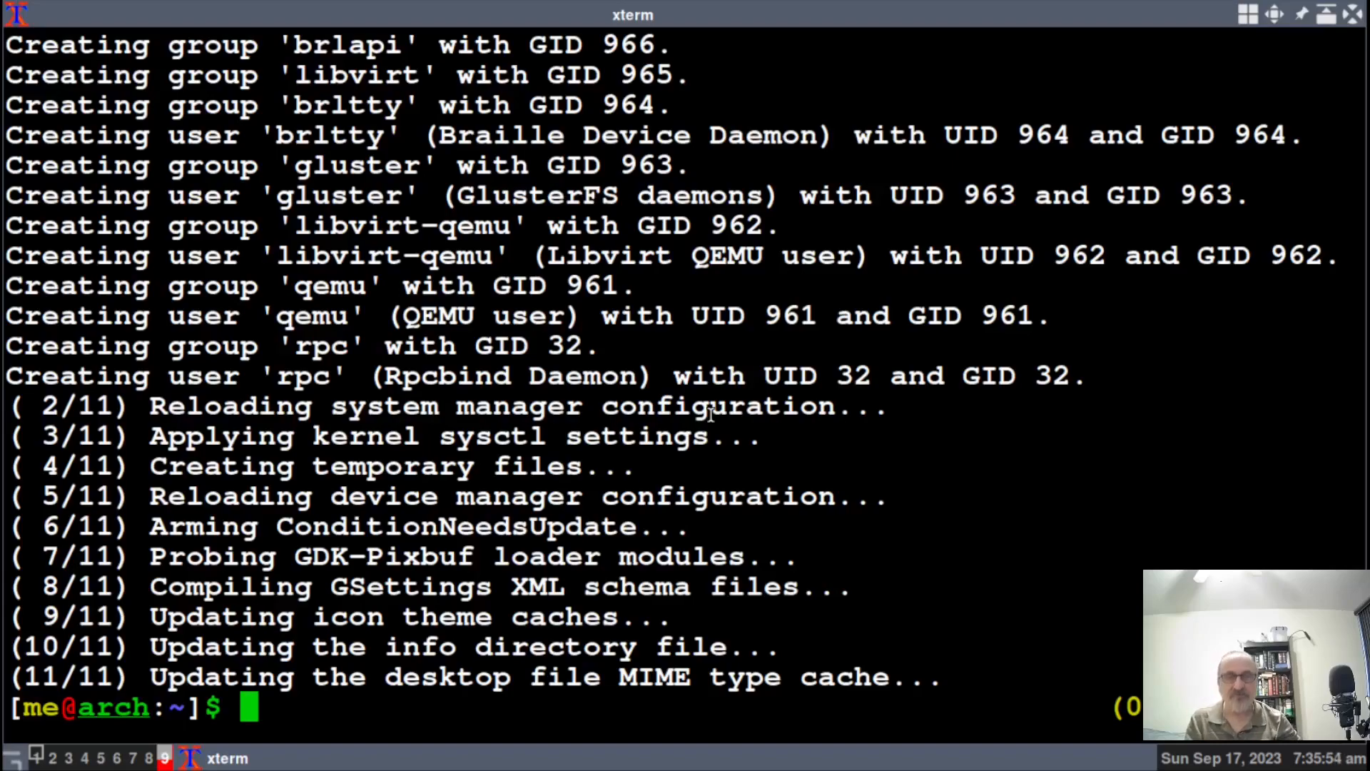
key("ctrl+l")
Copy the systemctl command enabling libvirtd from the notes, run it on workspace 9, and return to the notes.
left_click(32, 758)
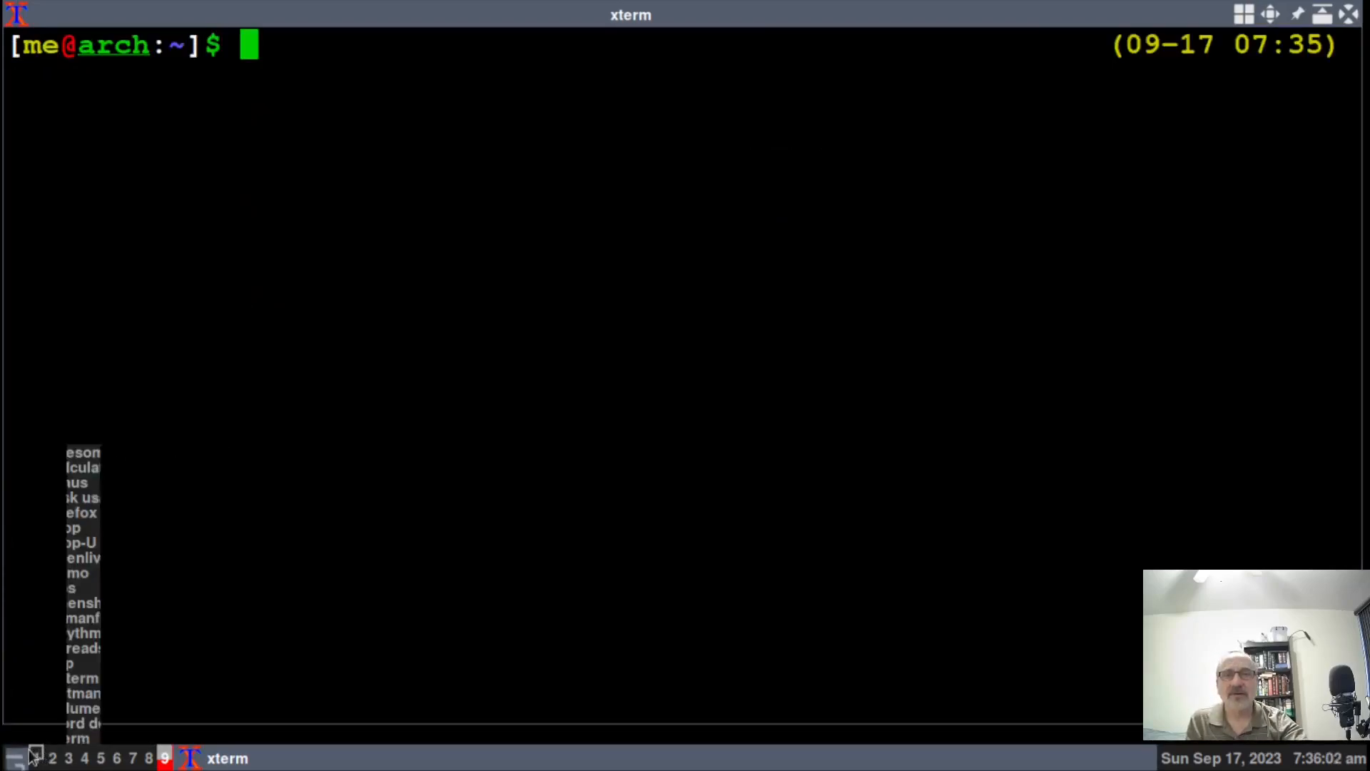
left_click(52, 709)
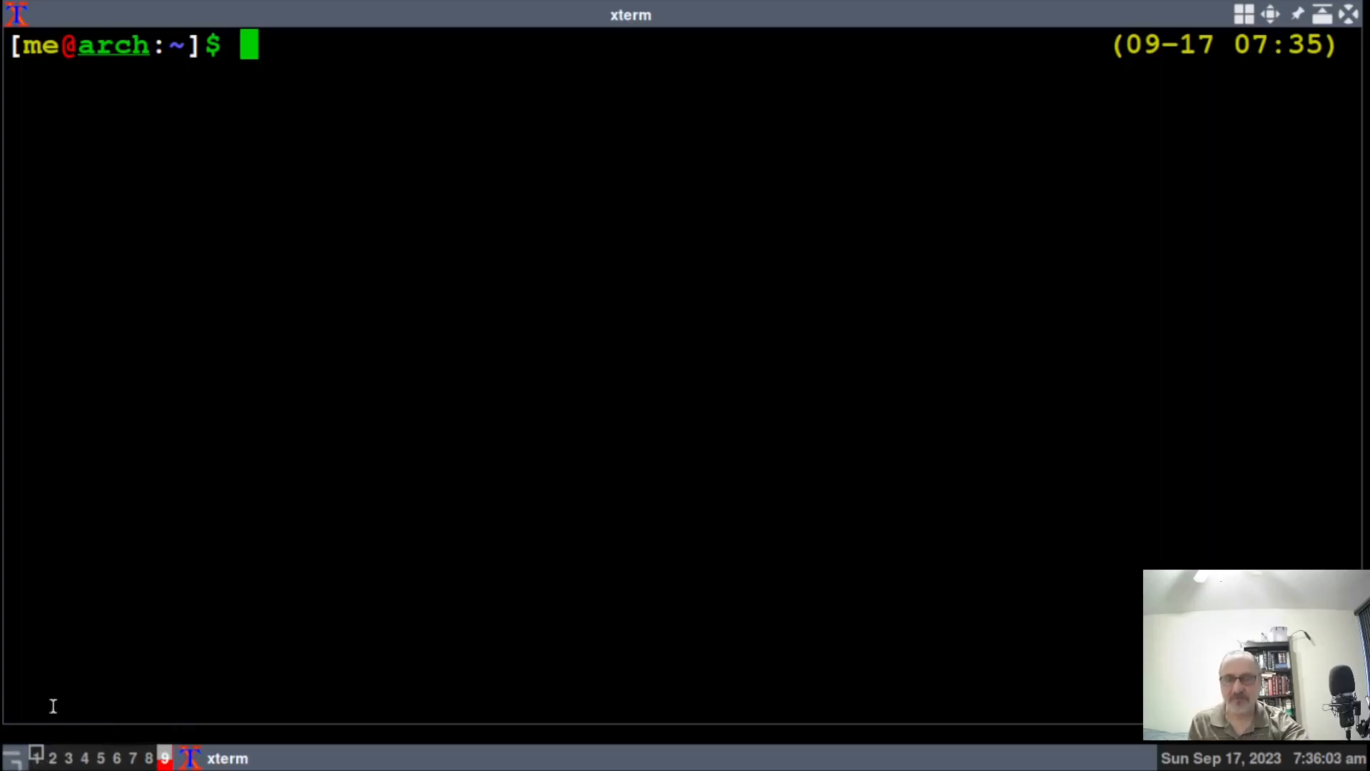
left_click(39, 757)
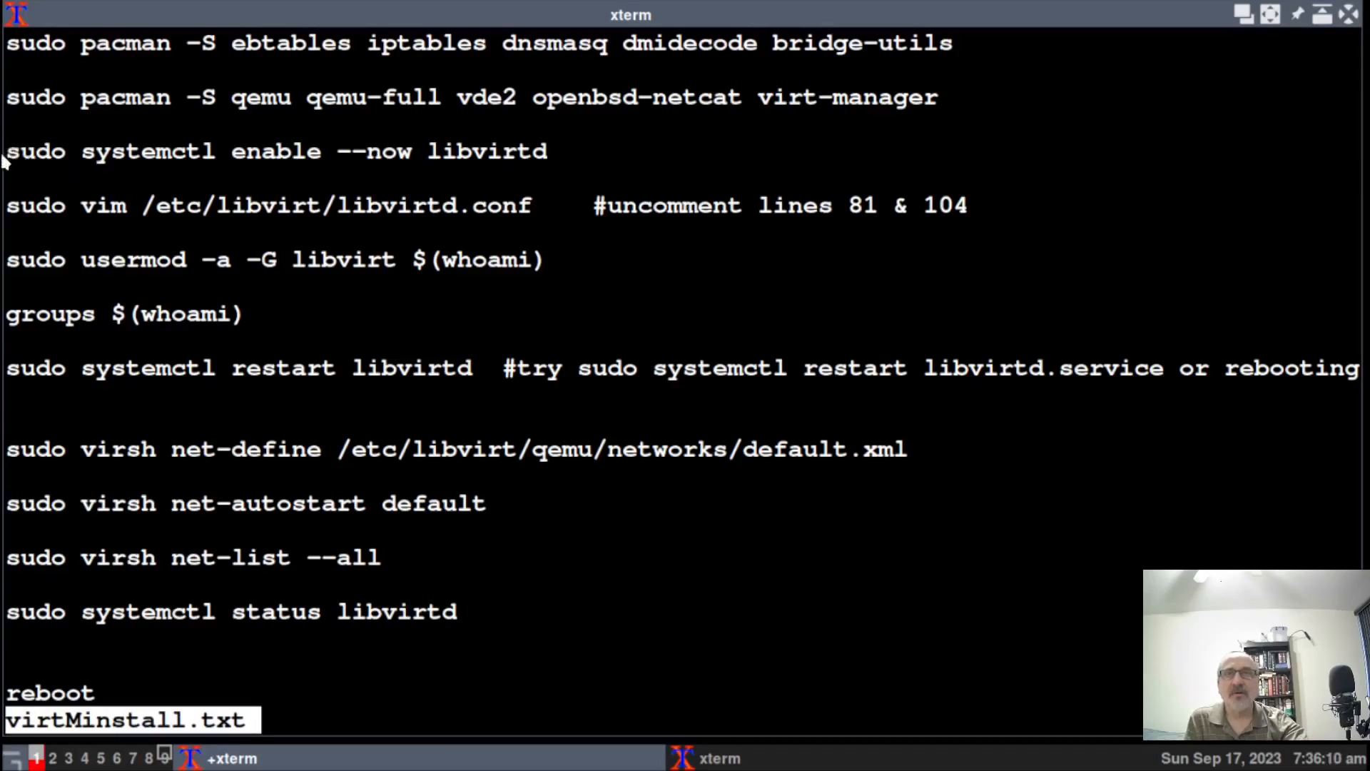
left_click_drag(5, 152, 551, 152)
key("ctrl+c")
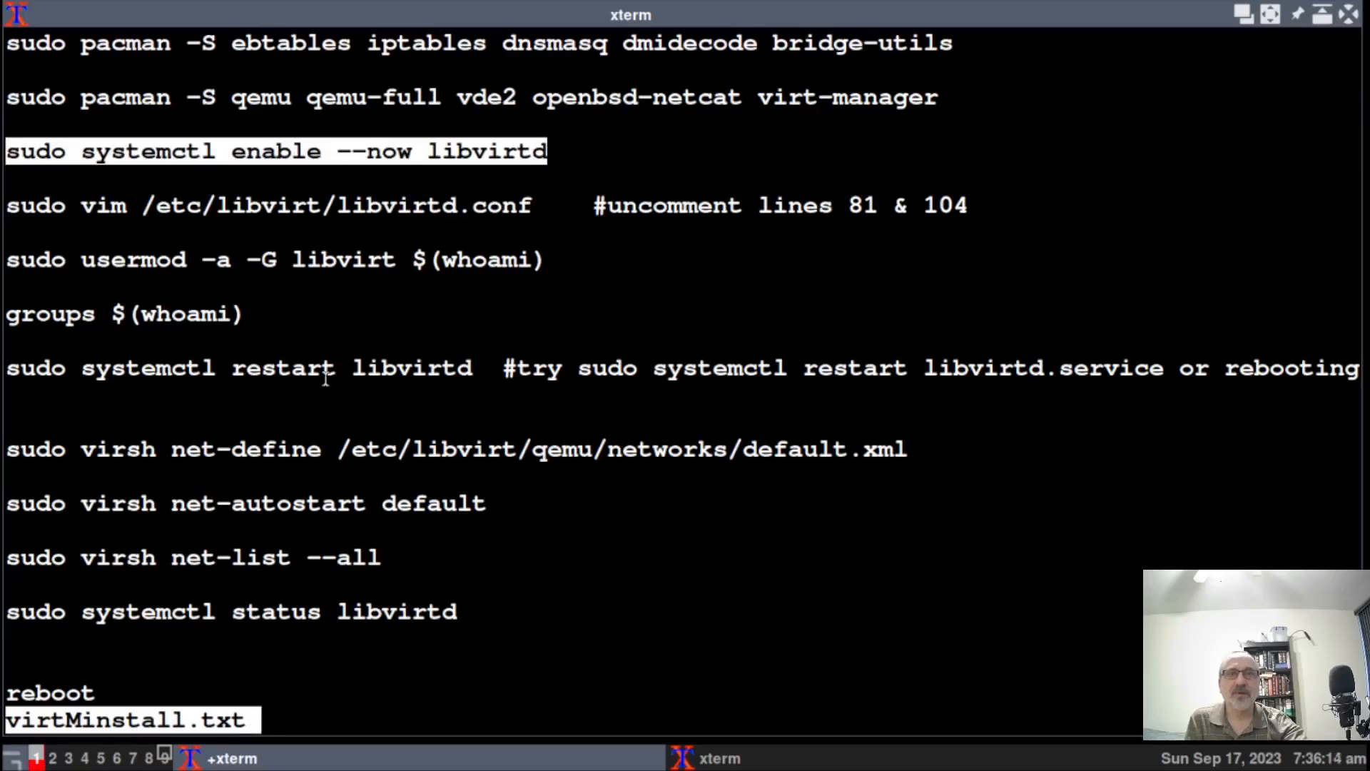
left_click(164, 758)
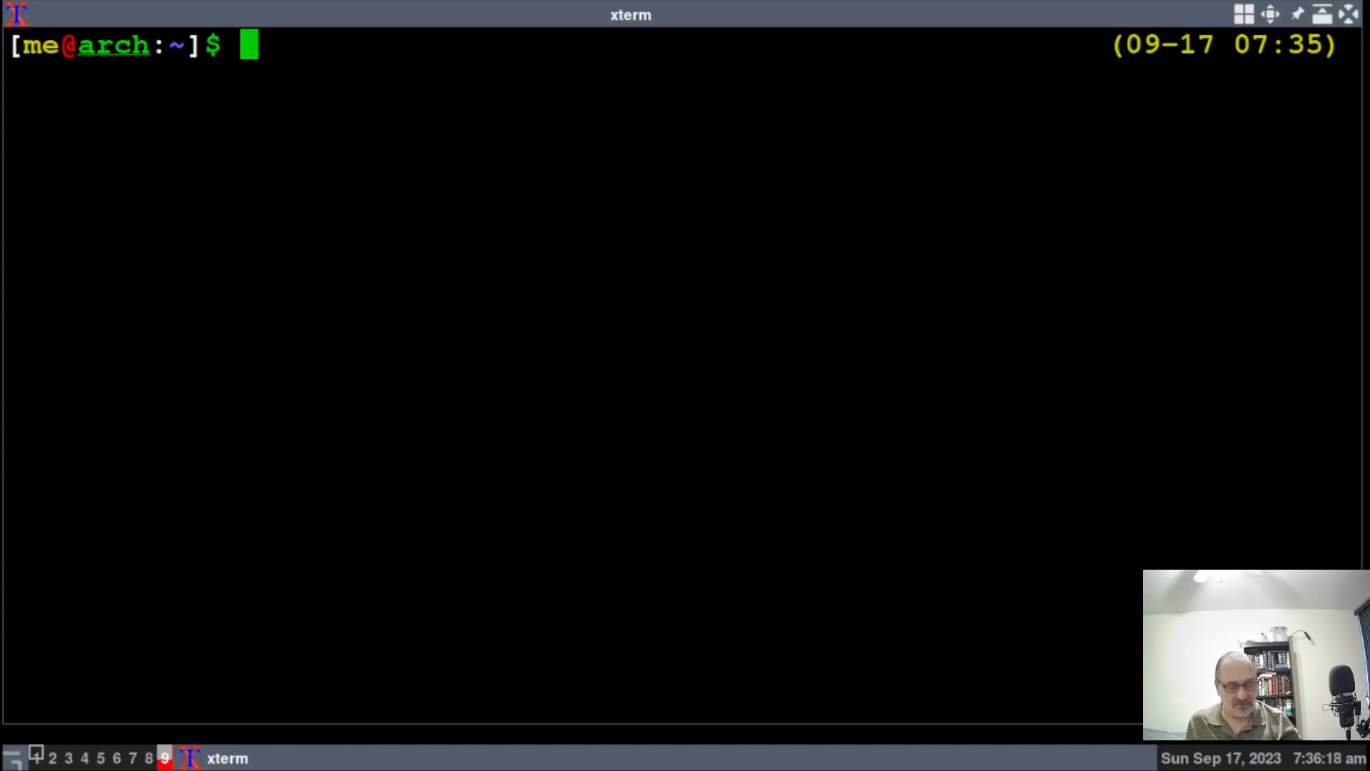
middle_click(171, 710)
key("Return")
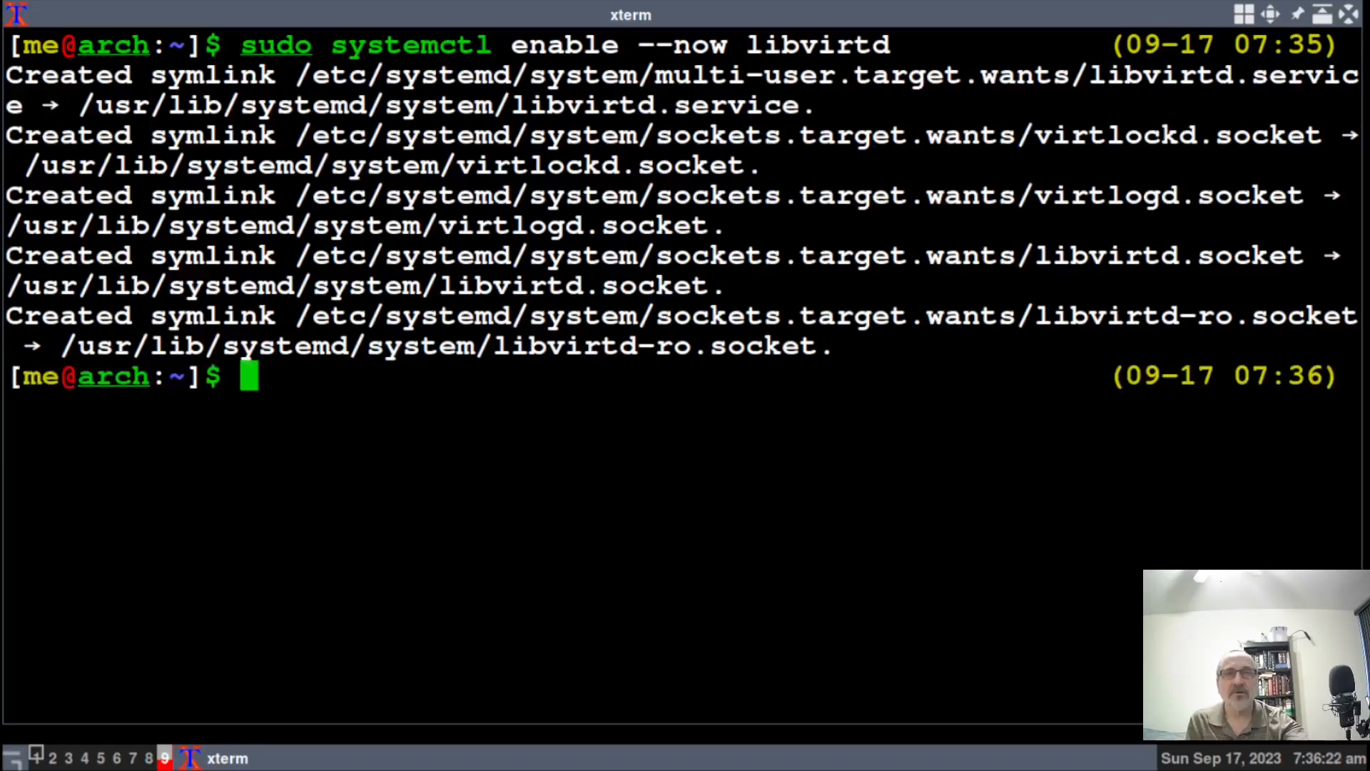
left_click(35, 756)
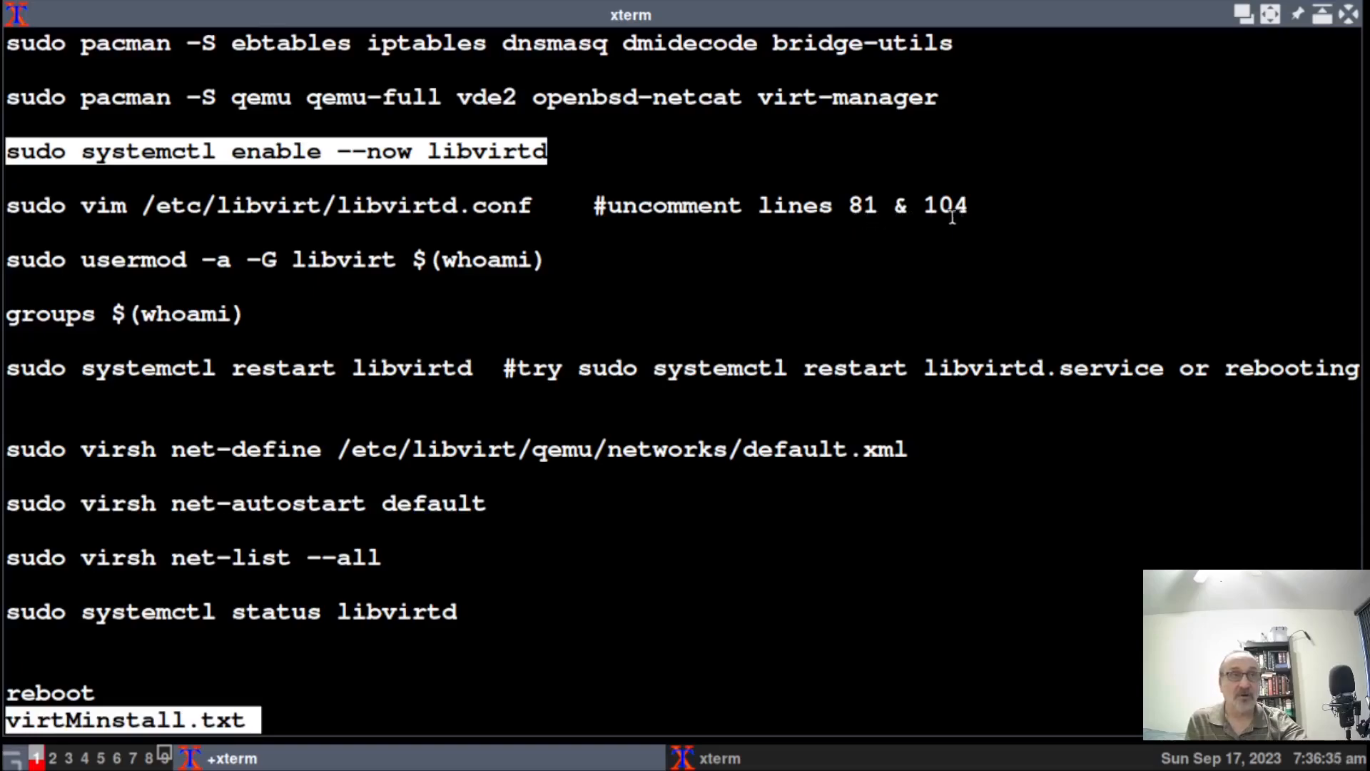
Copy the sudo vim /etc/libvirt/libvirtd.conf command, paste it into the cleared workspace 9 terminal, and run it.
left_click(9, 205)
left_click_drag(8, 205, 538, 210)
key("ctrl+c")
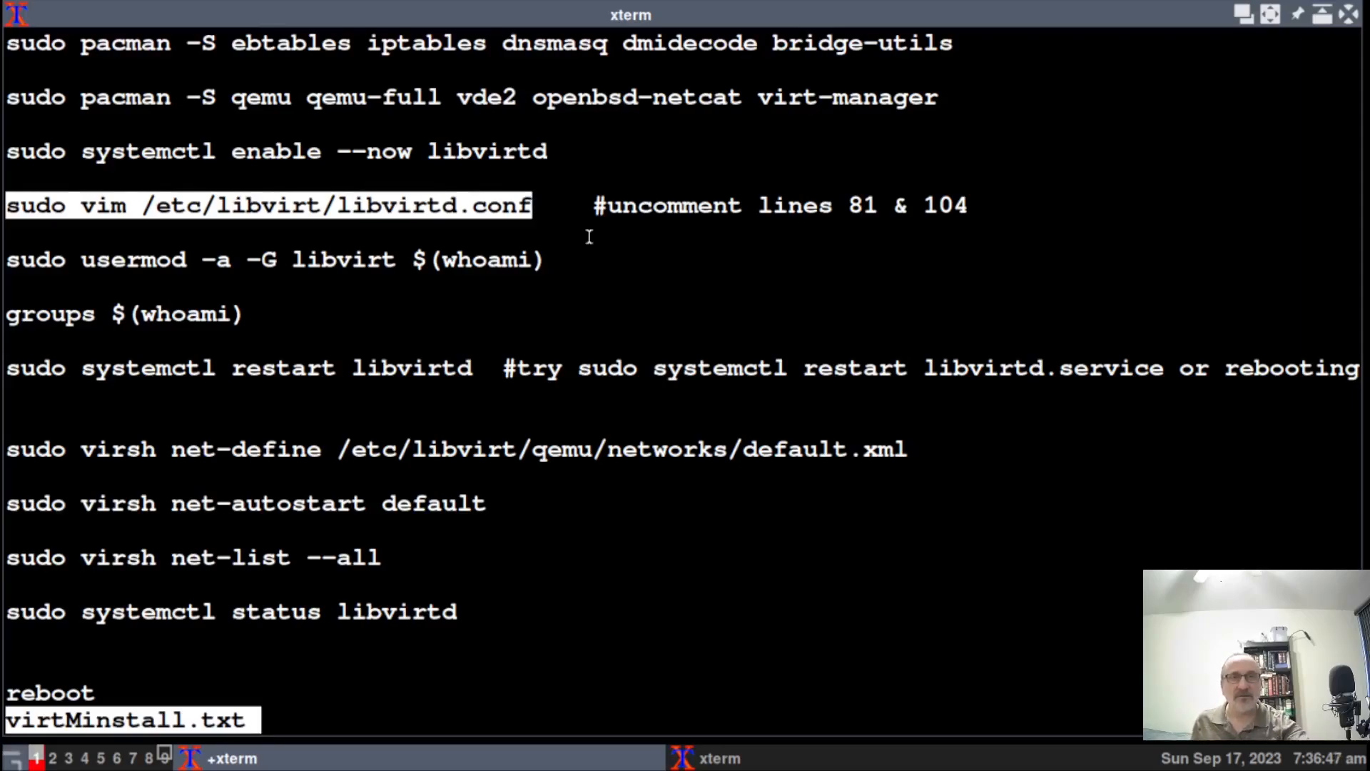
left_click(164, 756)
key("ctrl+l")
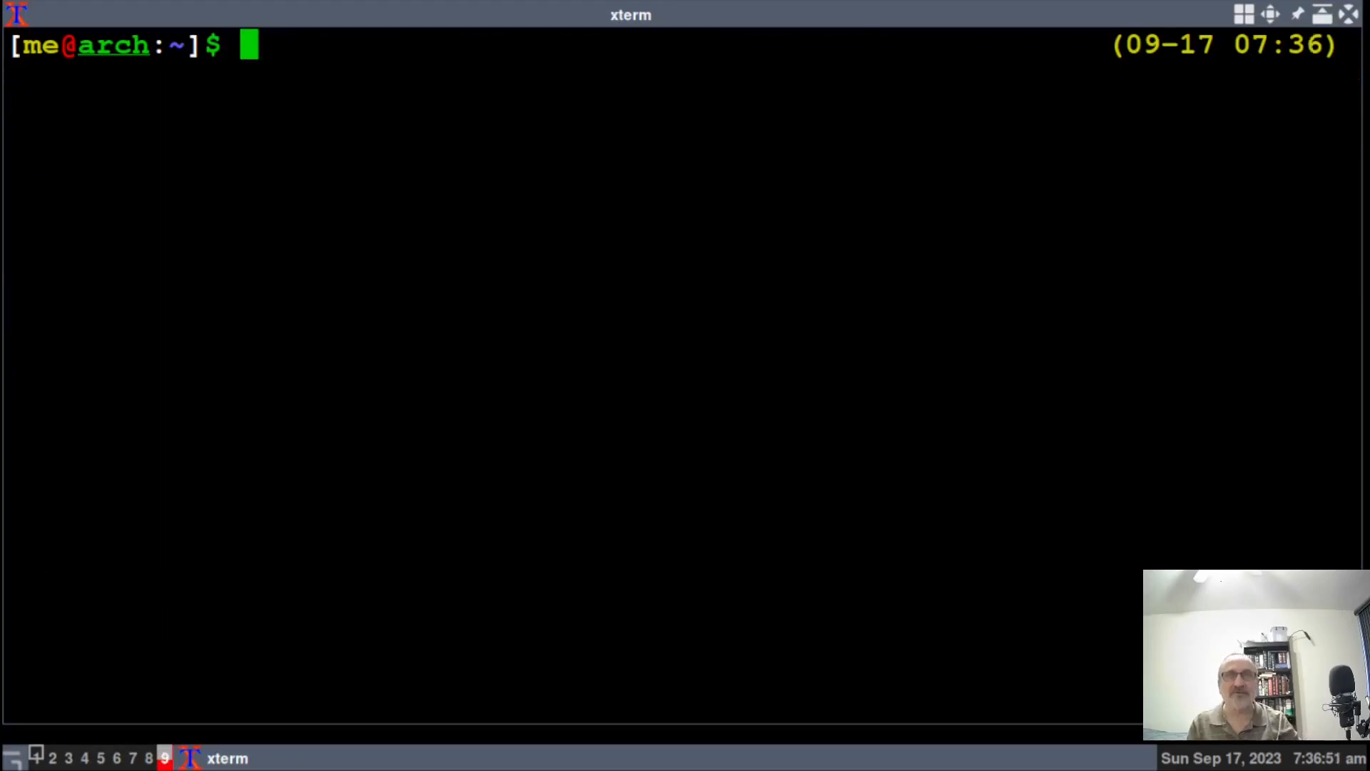
middle_click(184, 696)
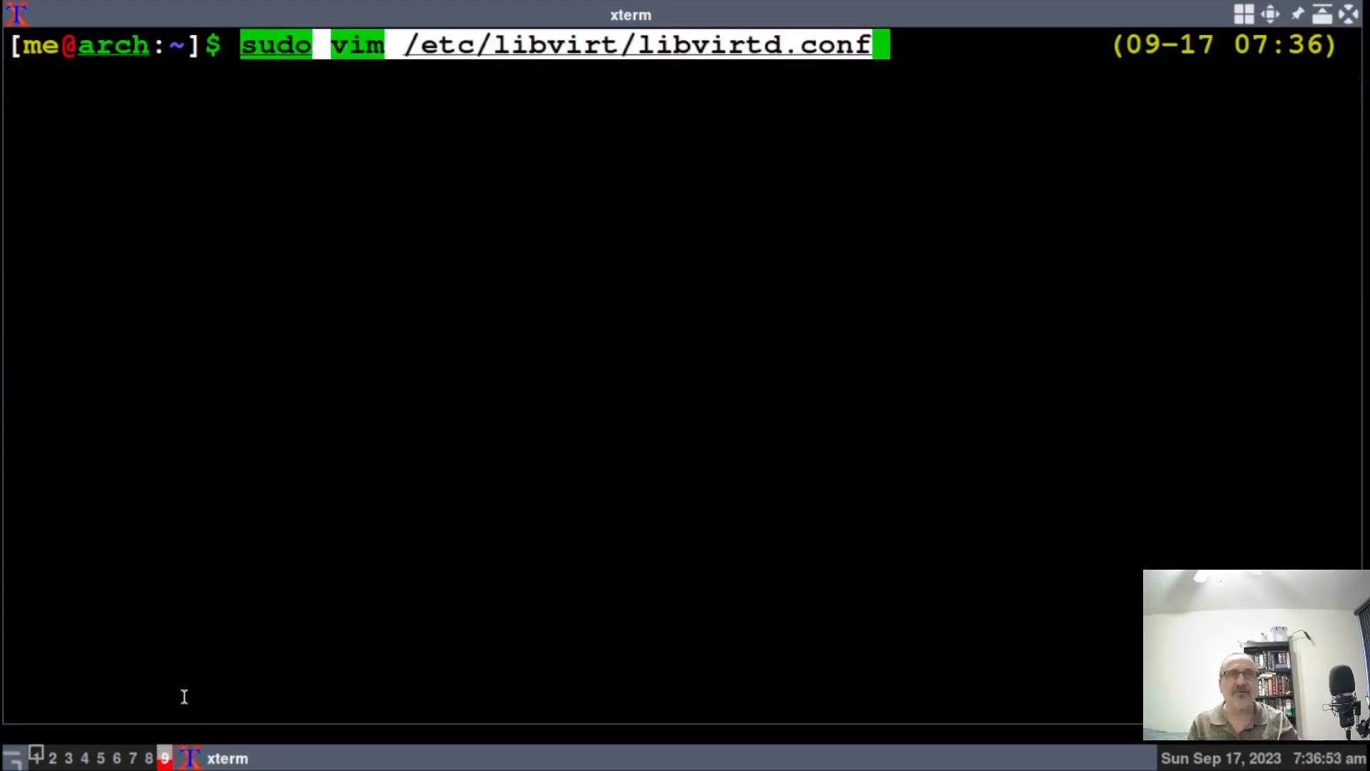
key("Return")
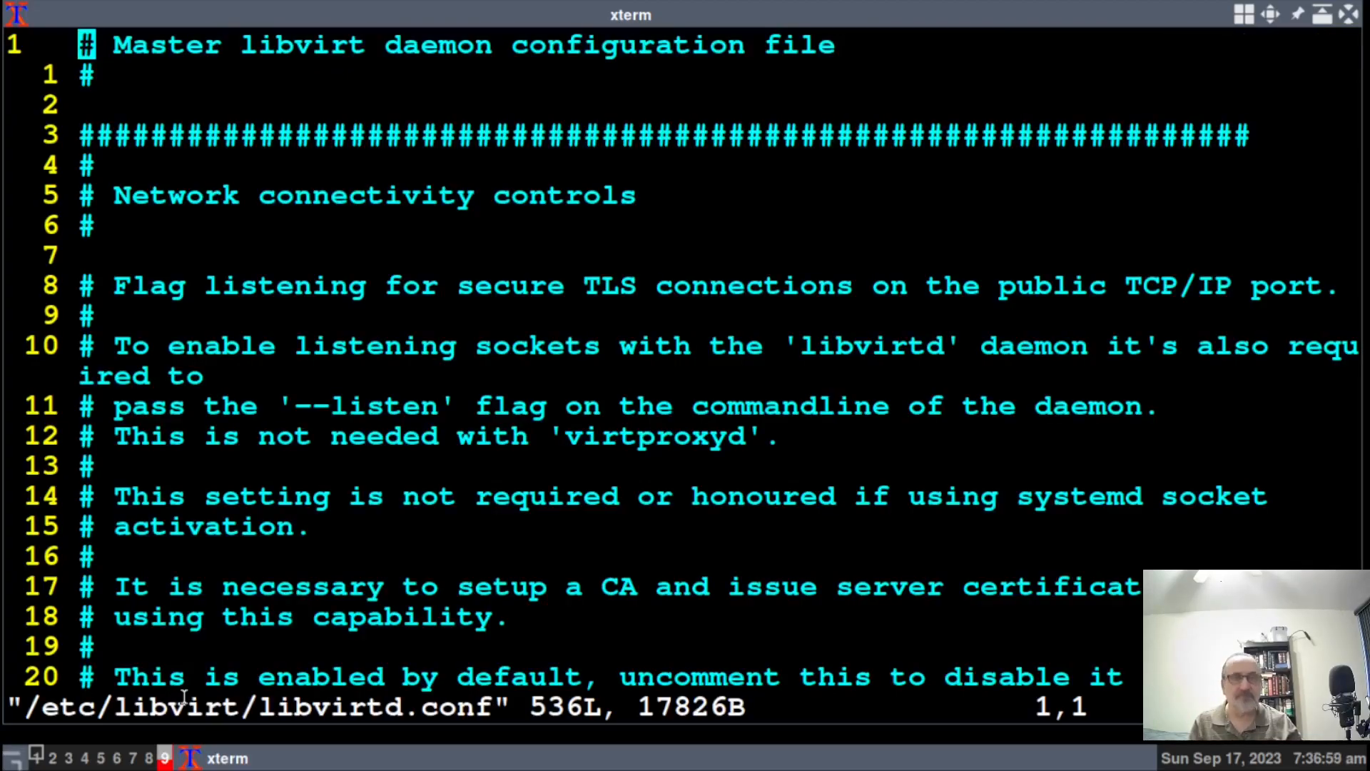
In vim, shrink the font, move to line 85 and delete the # before unix_sock_group = "libvirt".
key("shift+KP_Subtract")
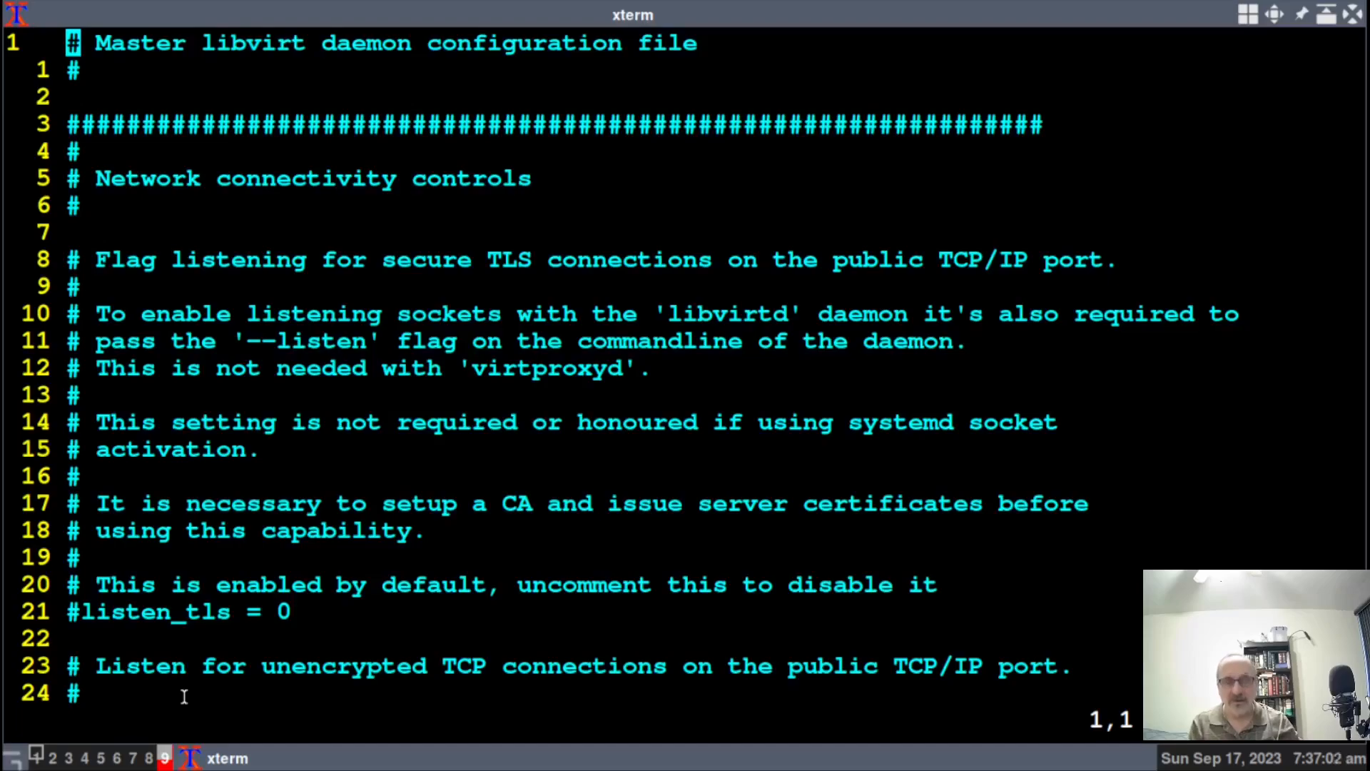
key("slash")
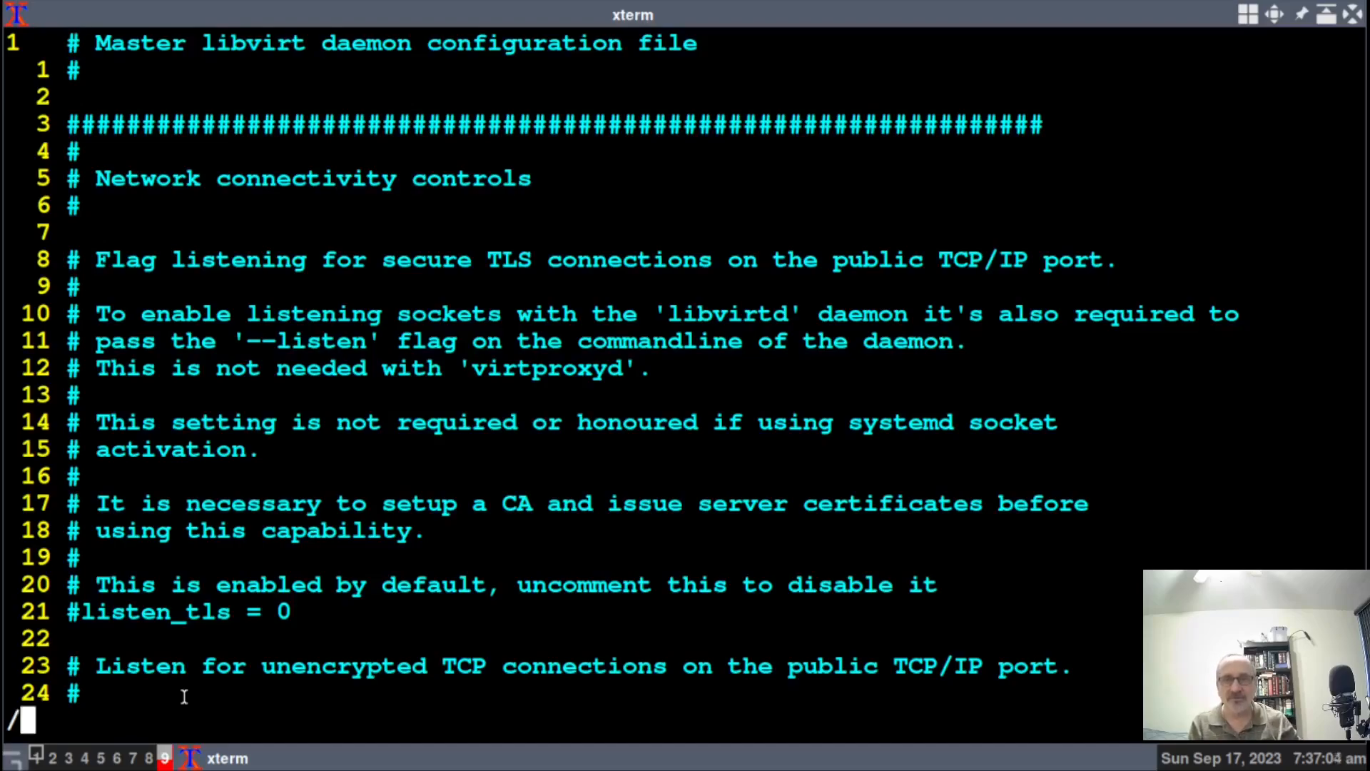
key("Escape")
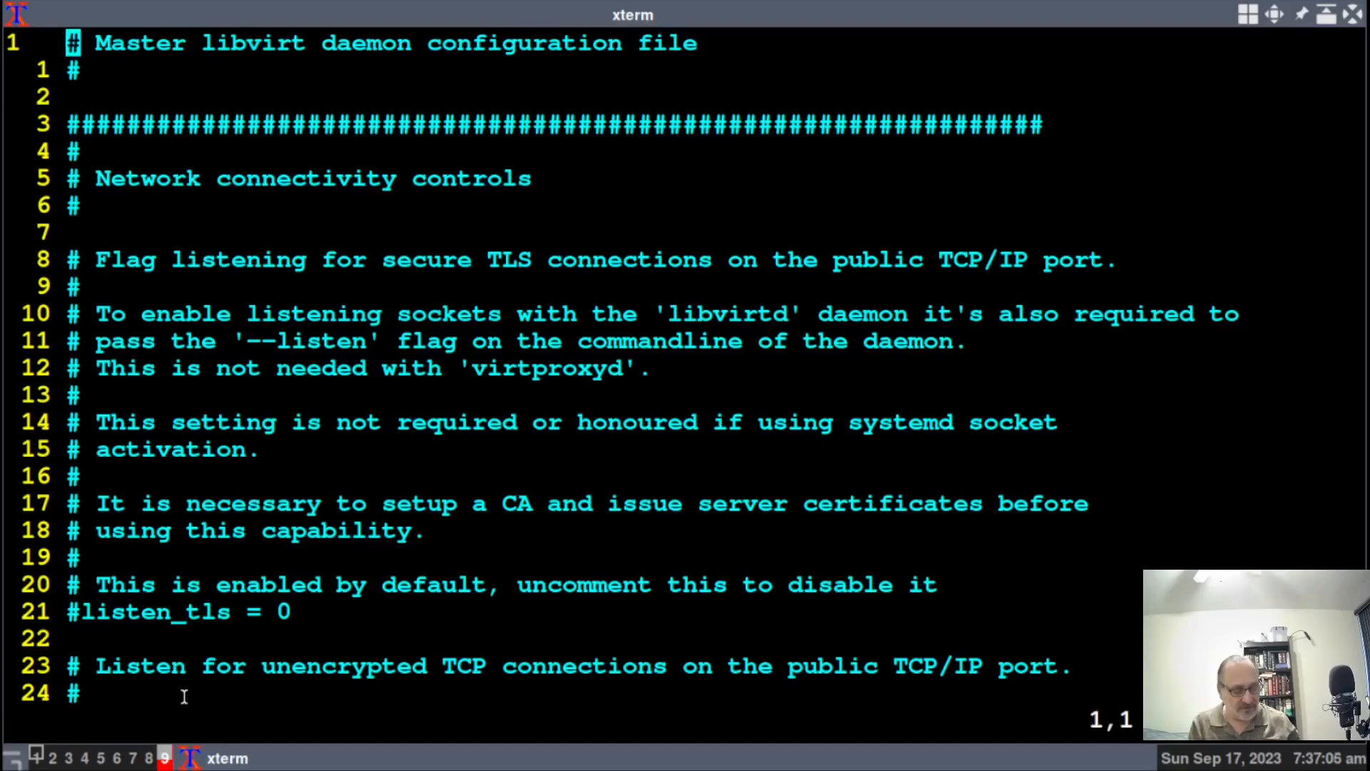
key("8")
key("1")
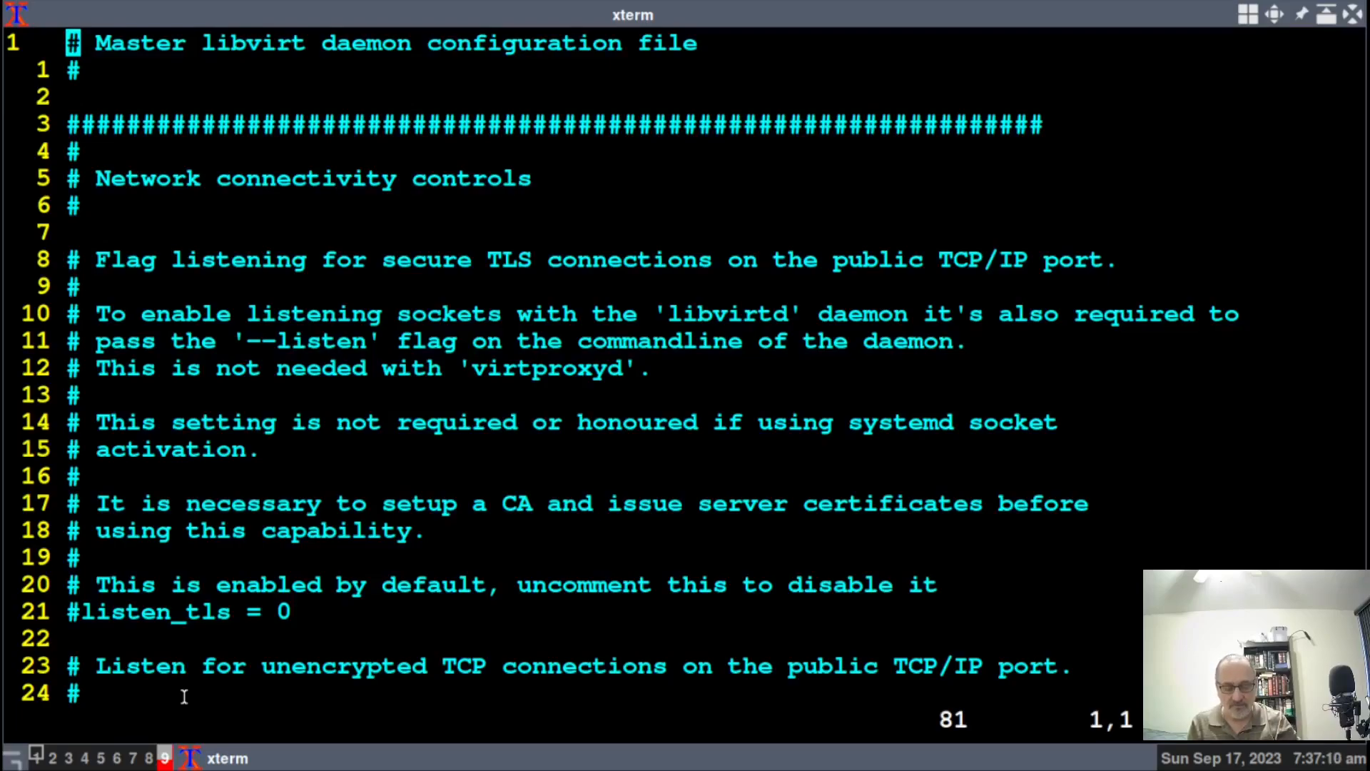
key("j")
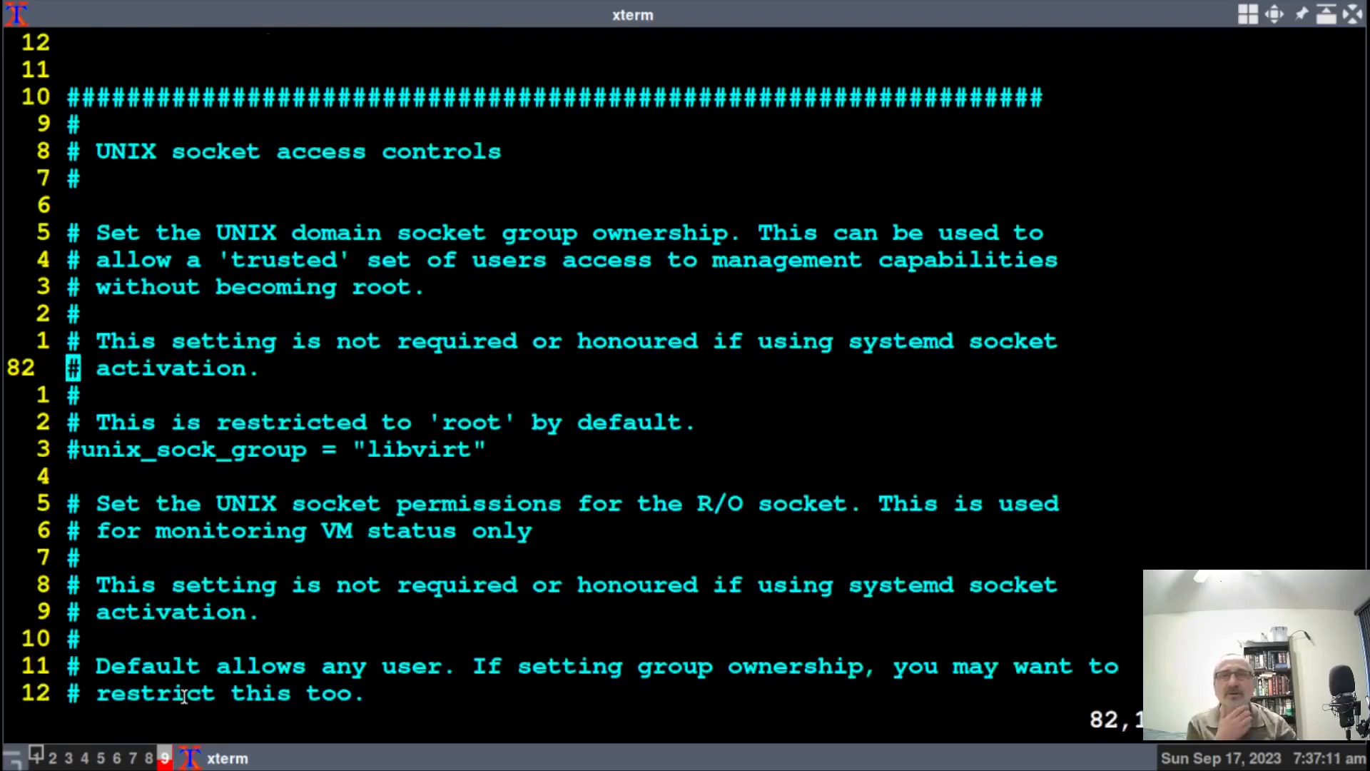
key("j")
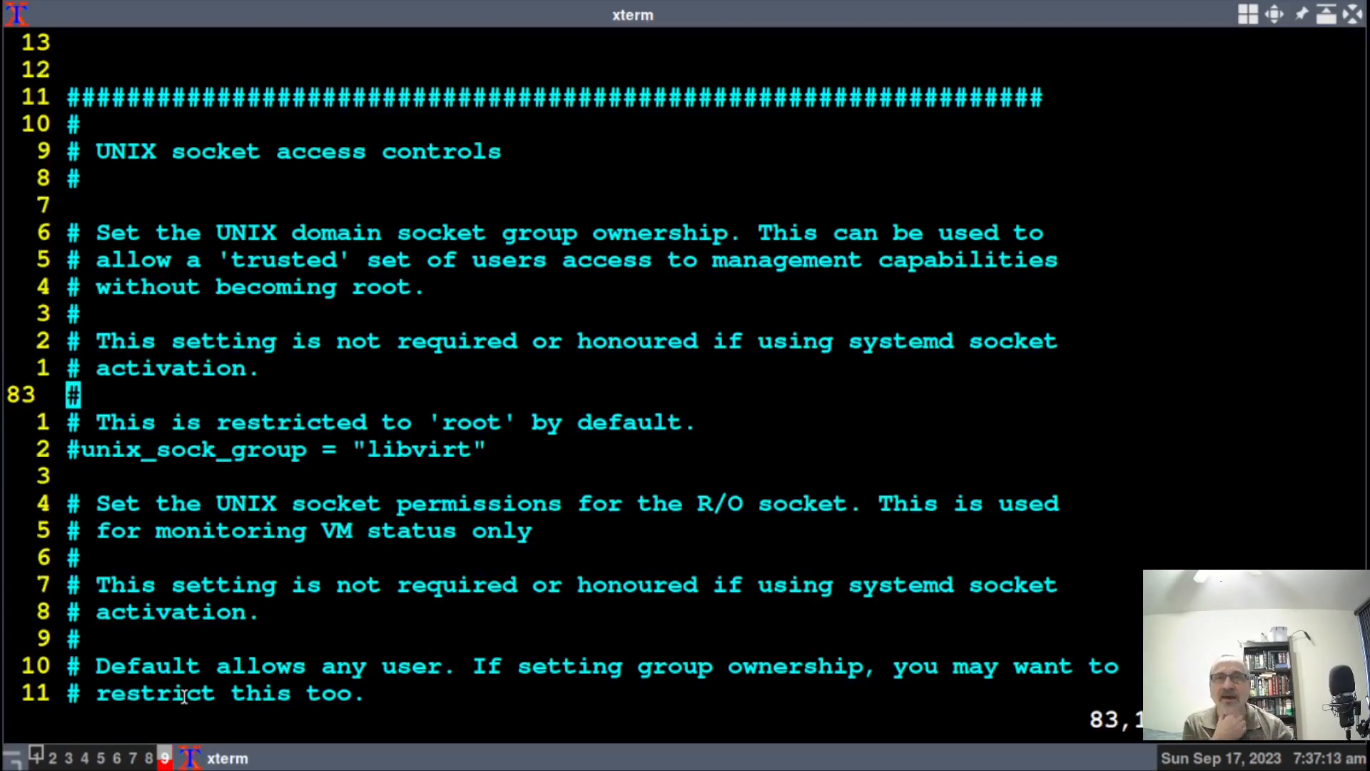
key("k")
key("j")
key("j")
key("j")
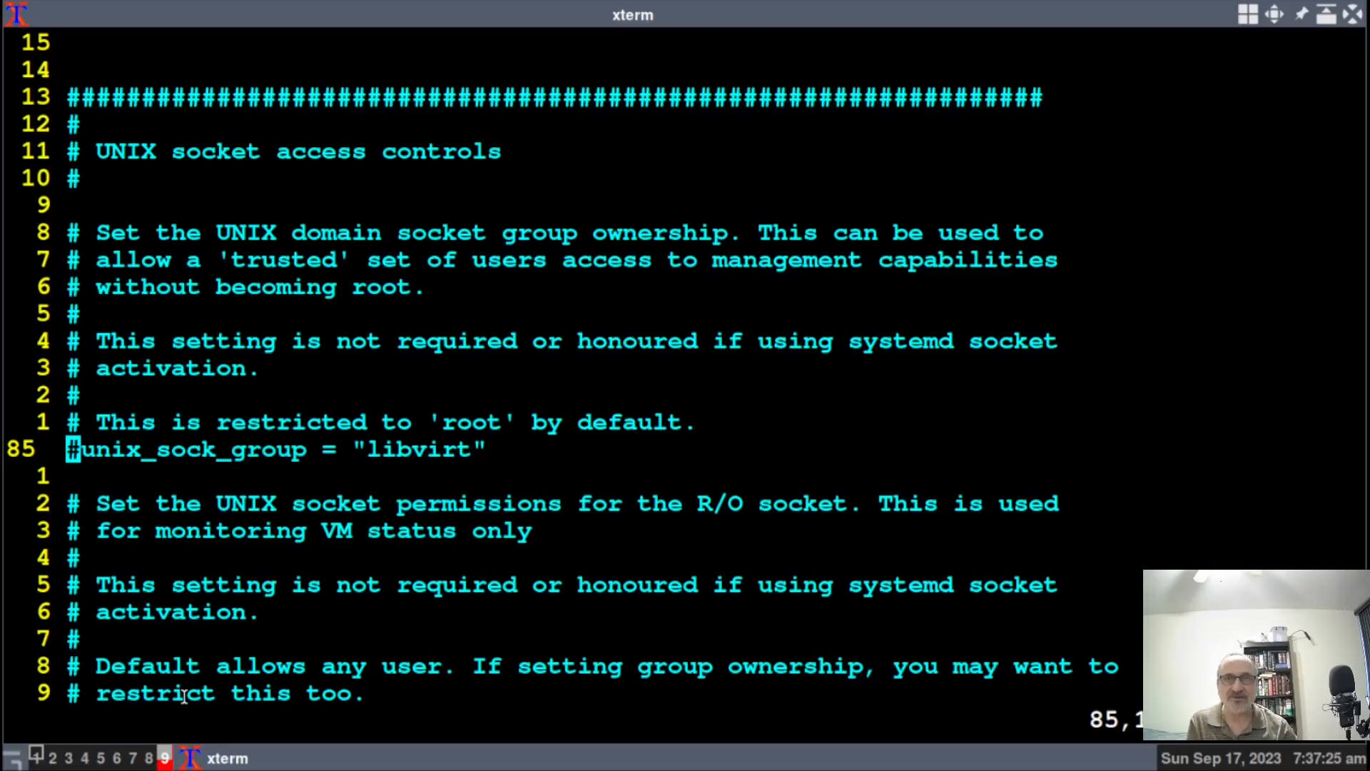
key("k")
key("j")
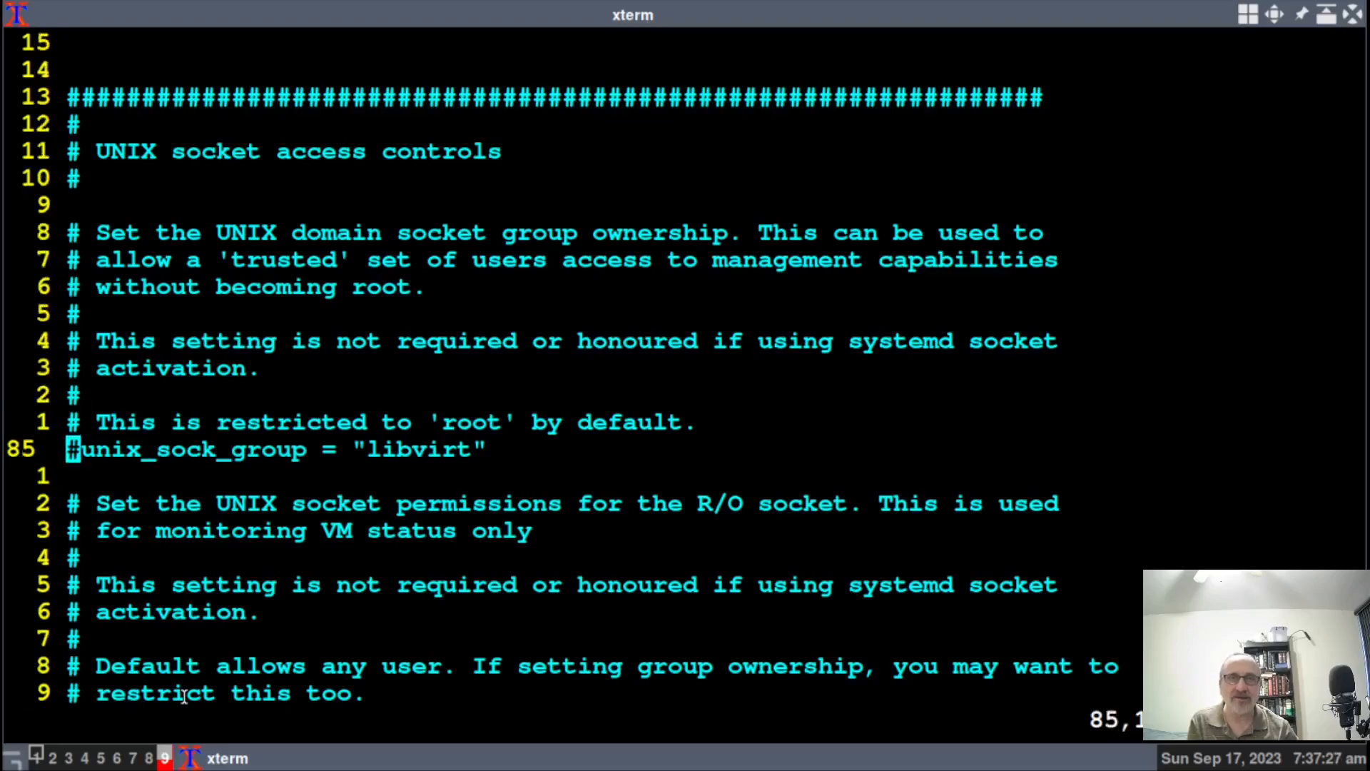
key("x")
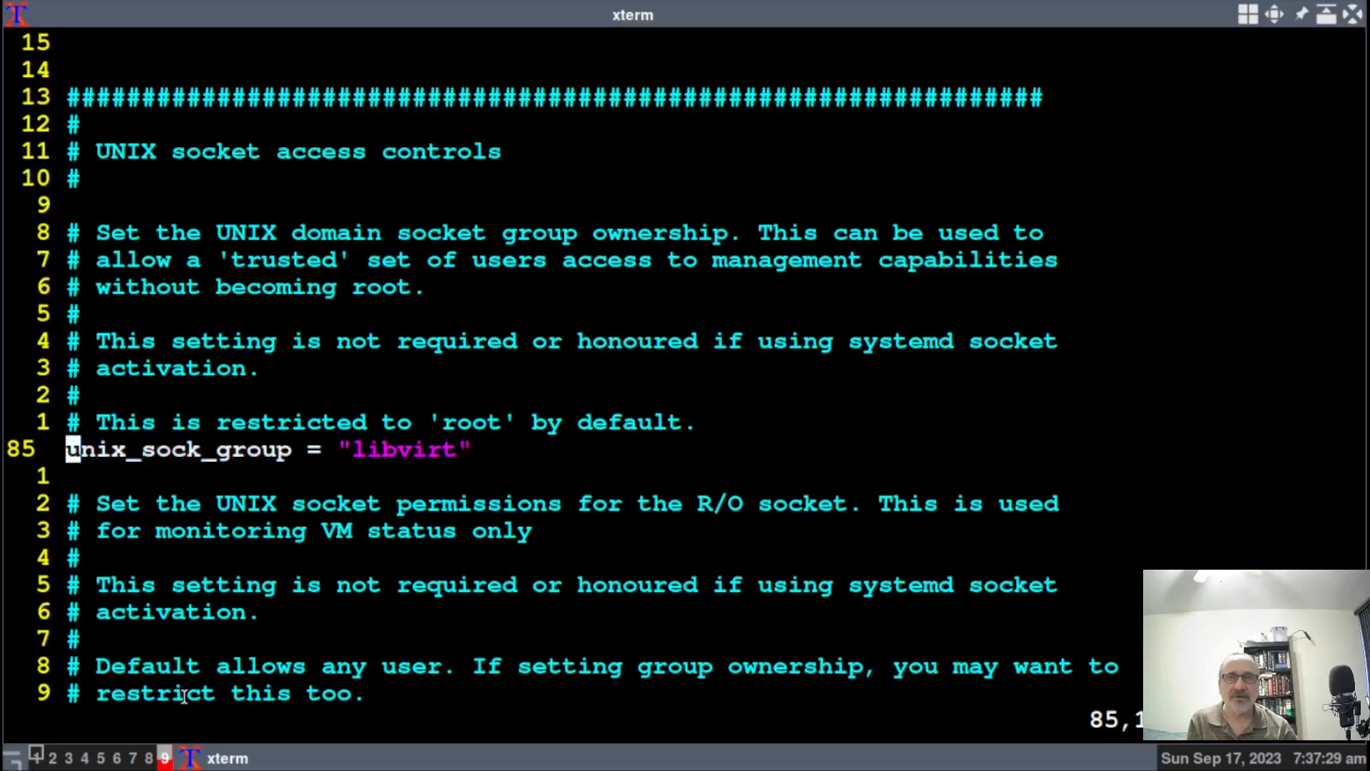
key("j")
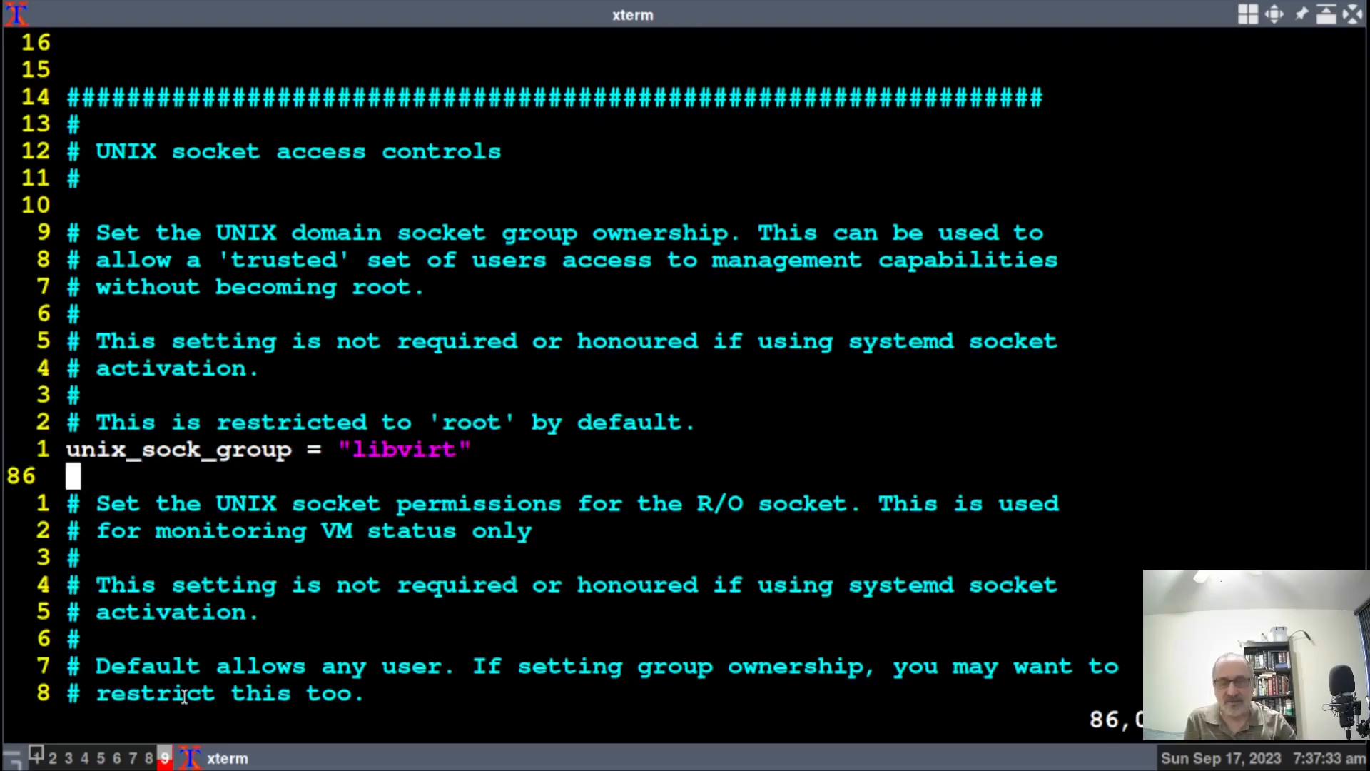
Jump to line 108 with 104j and uncomment unix_sock_rw_perms = "0770" in libvirtd.conf.
key("g")
key("g")
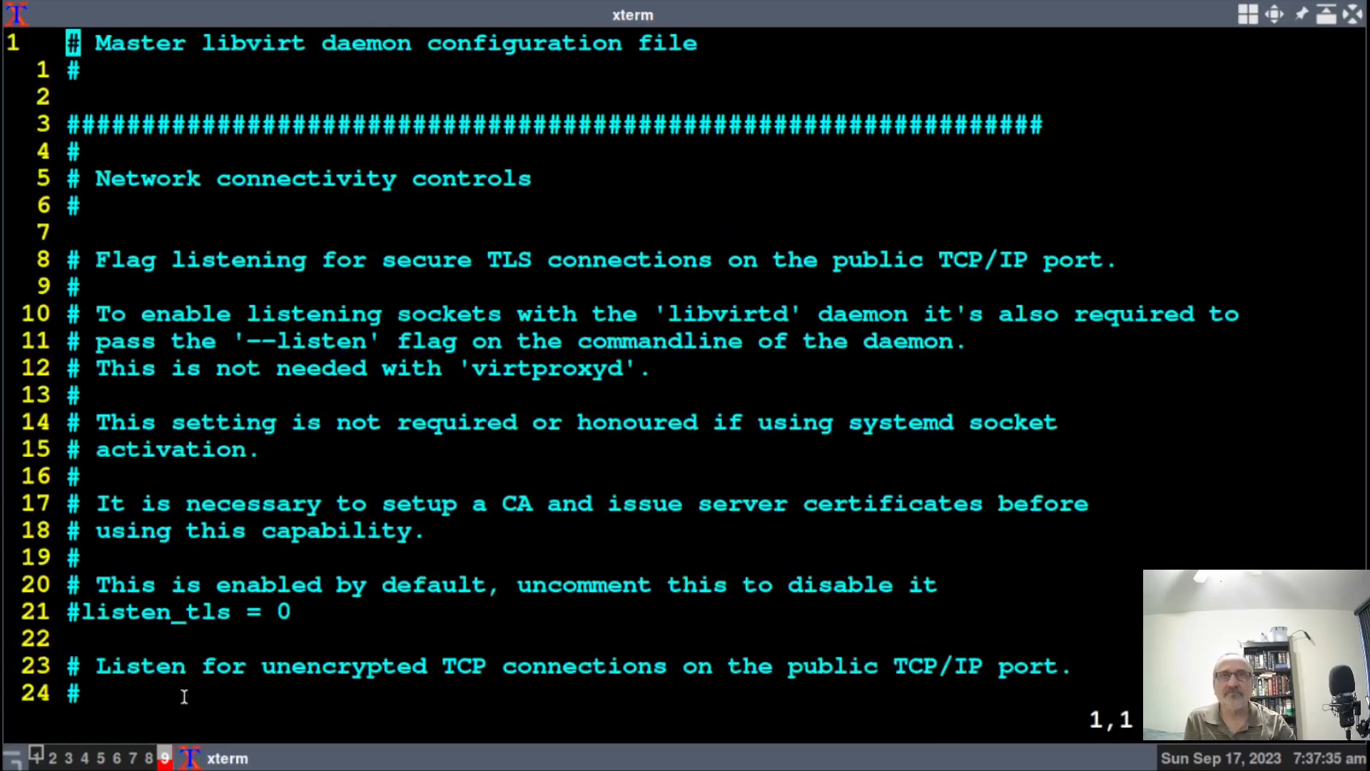
key("1")
key("0")
key("4")
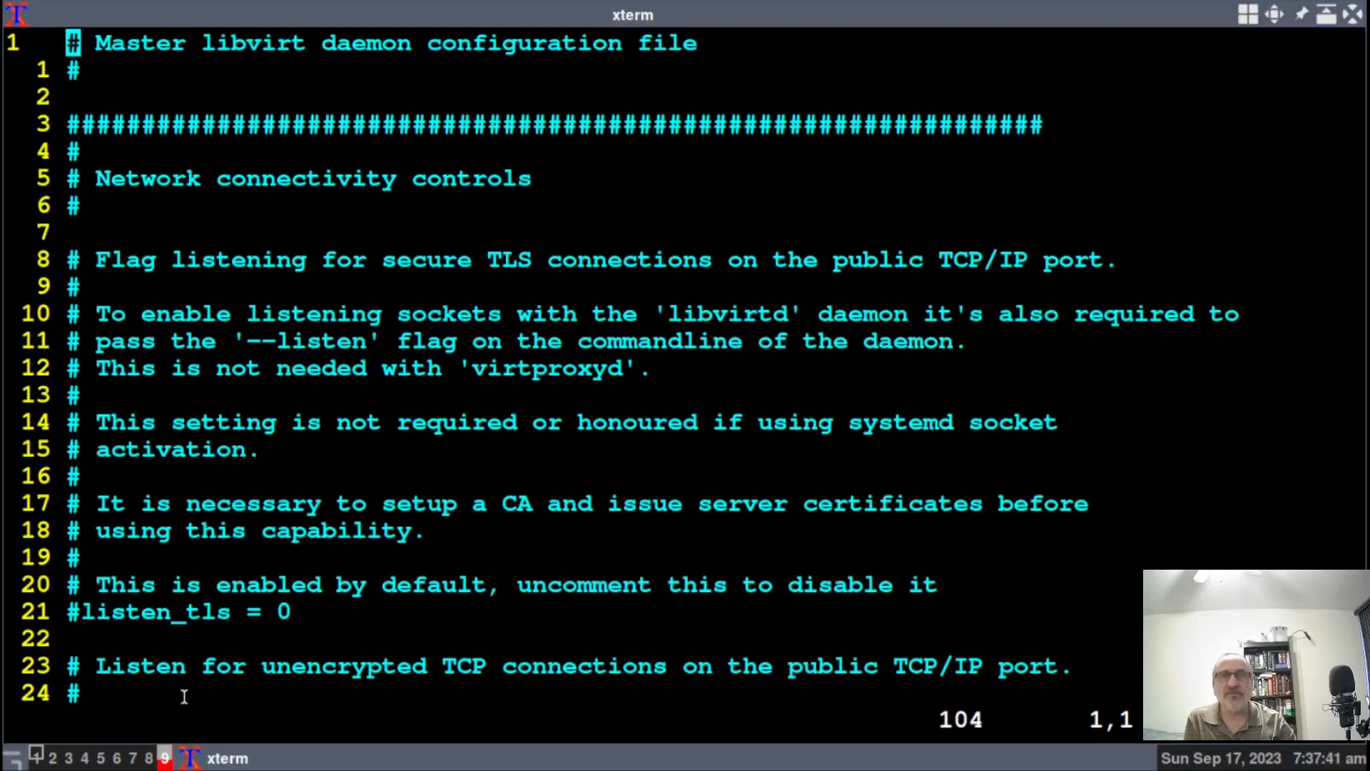
key("j")
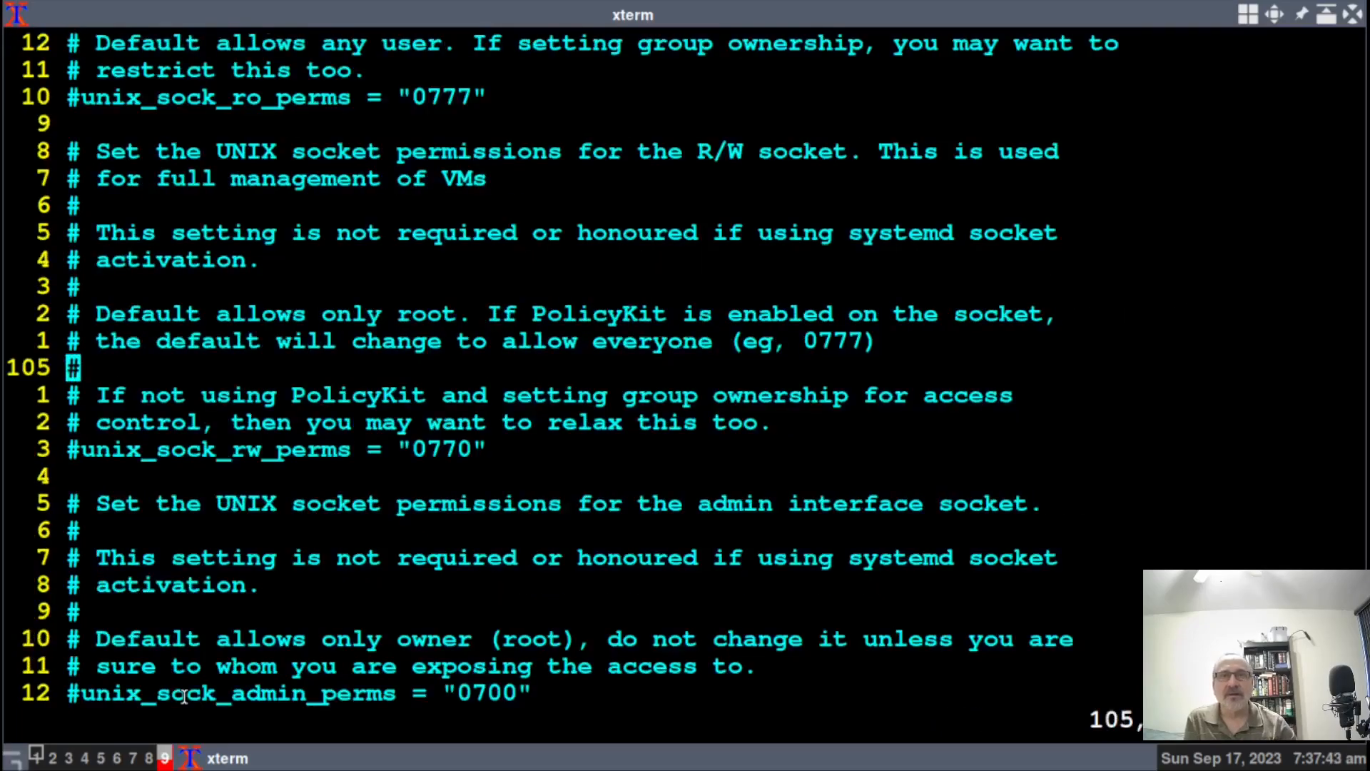
key("j")
key("j")
key("j")
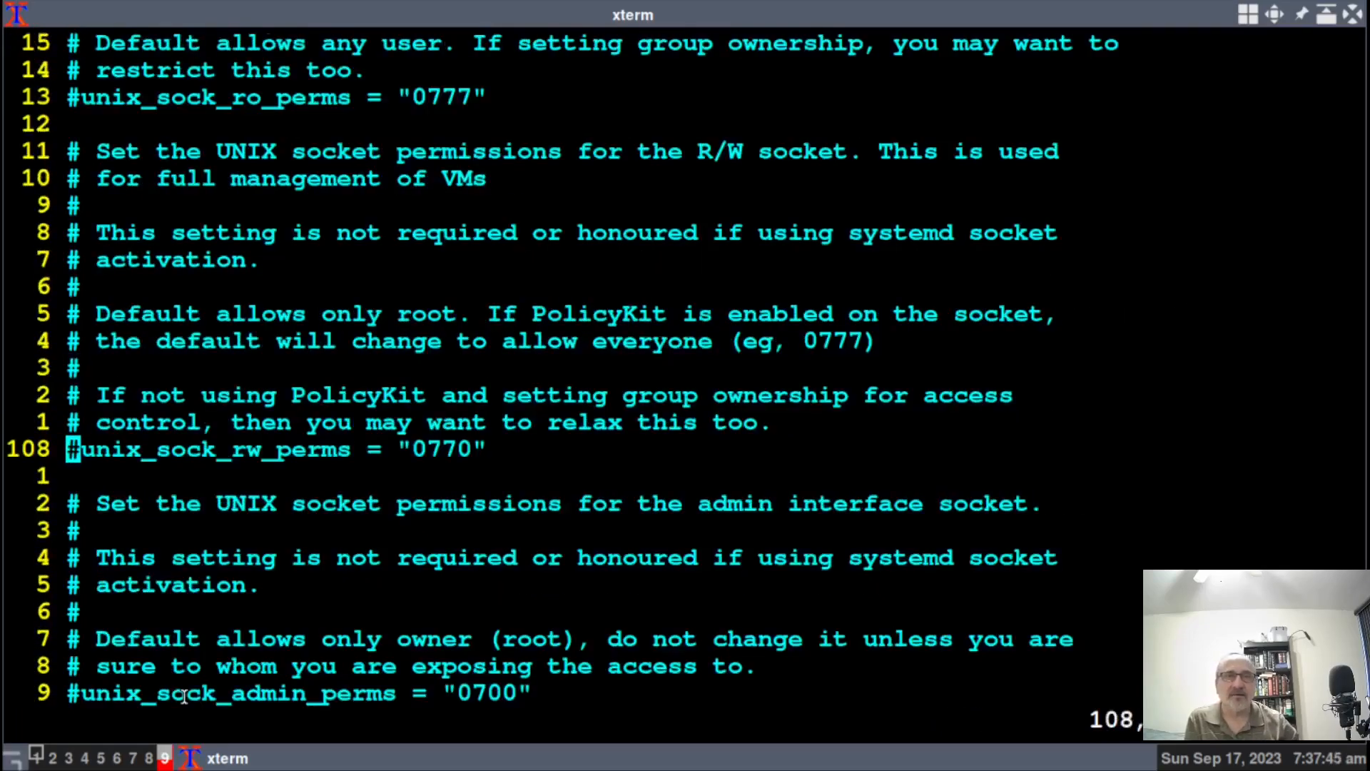
left_click(410, 448)
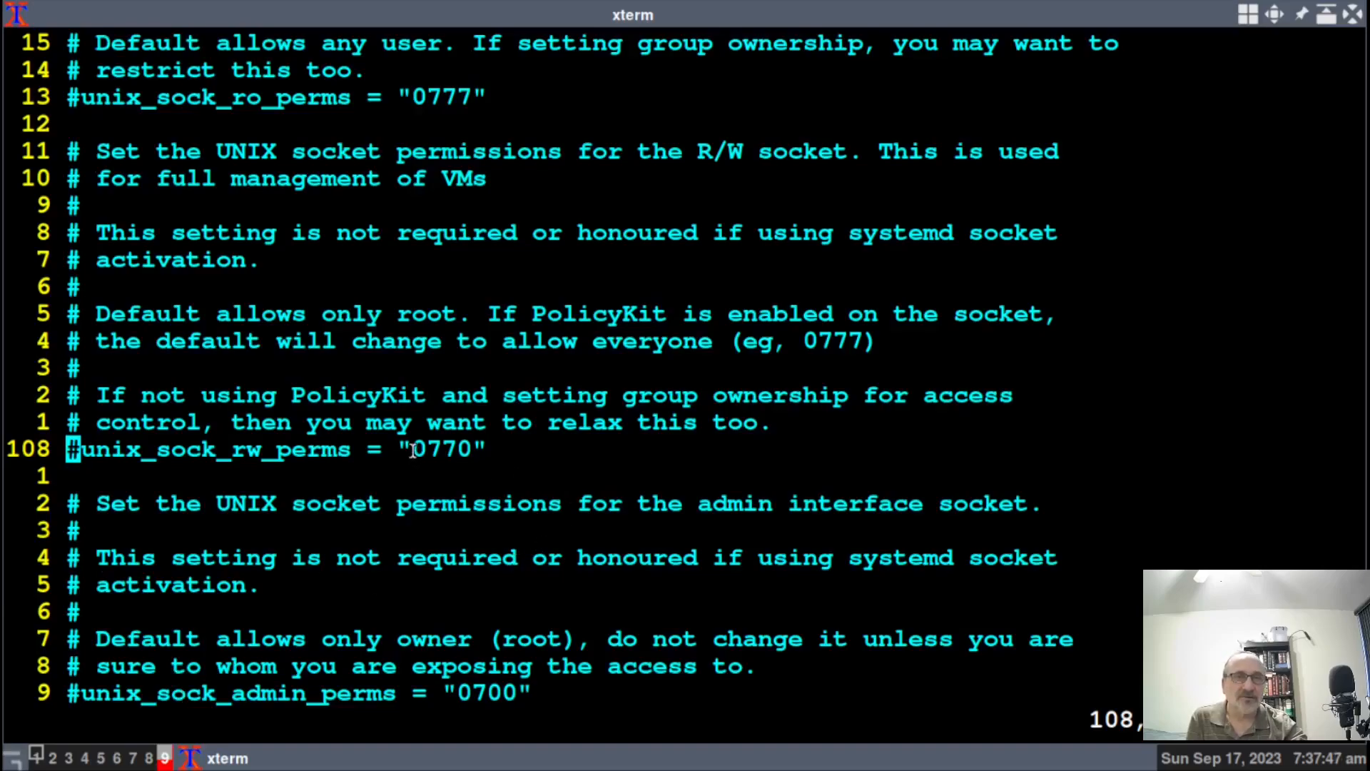
left_click_drag(411, 446, 484, 447)
left_click(520, 447)
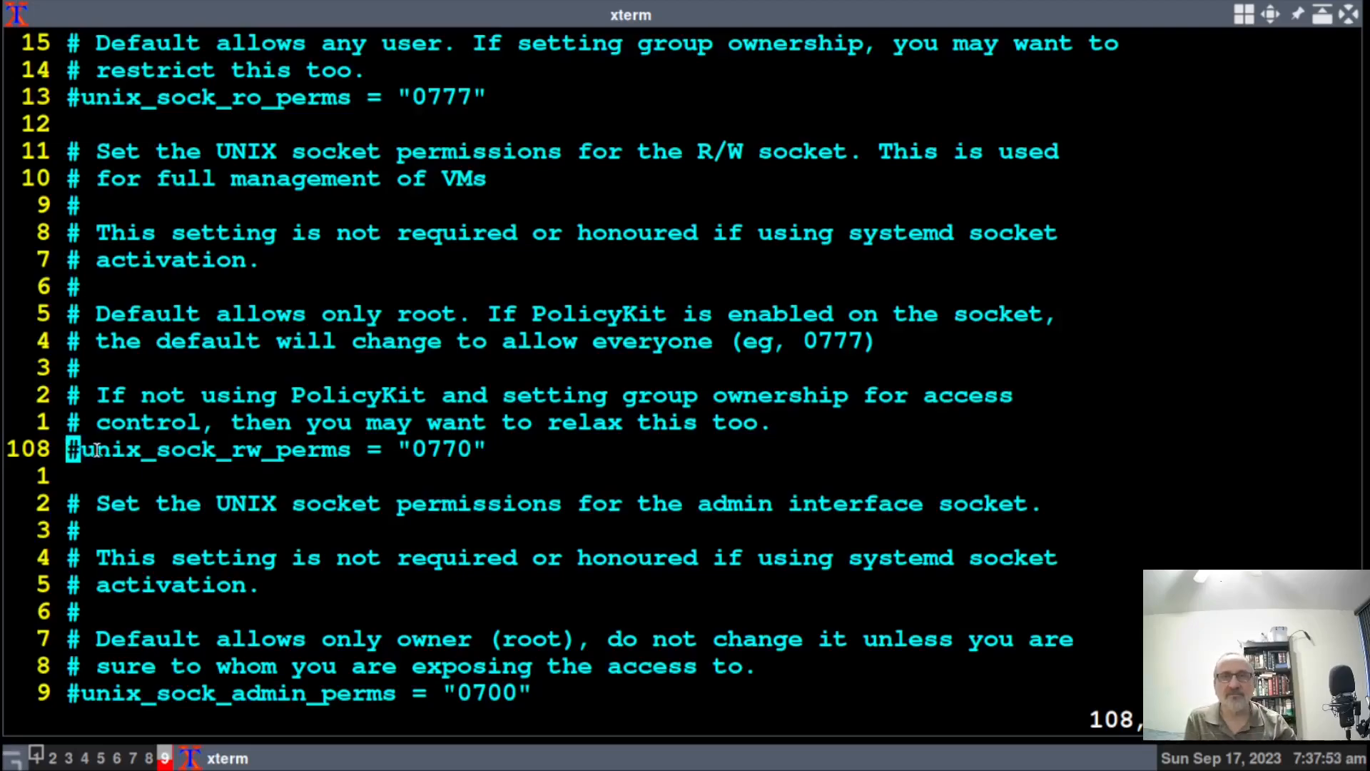
key("j")
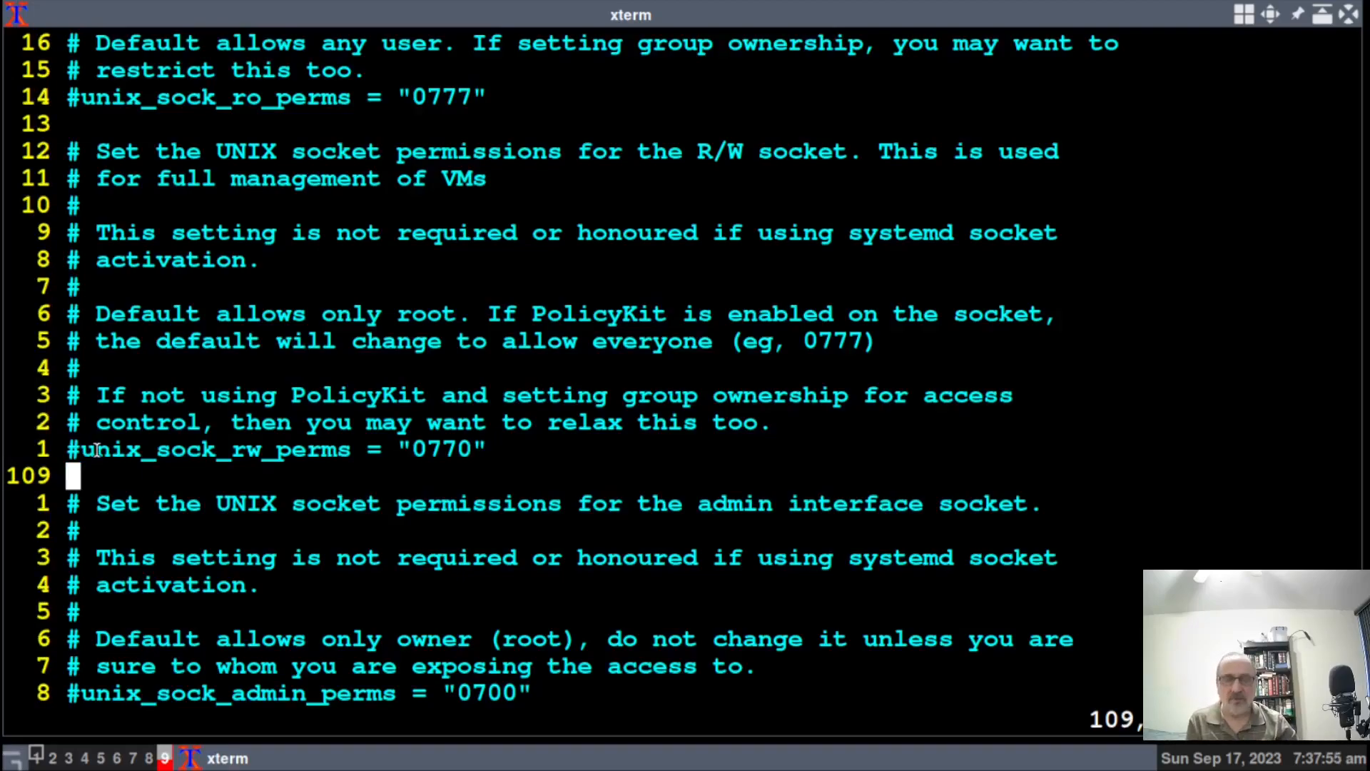
key("k")
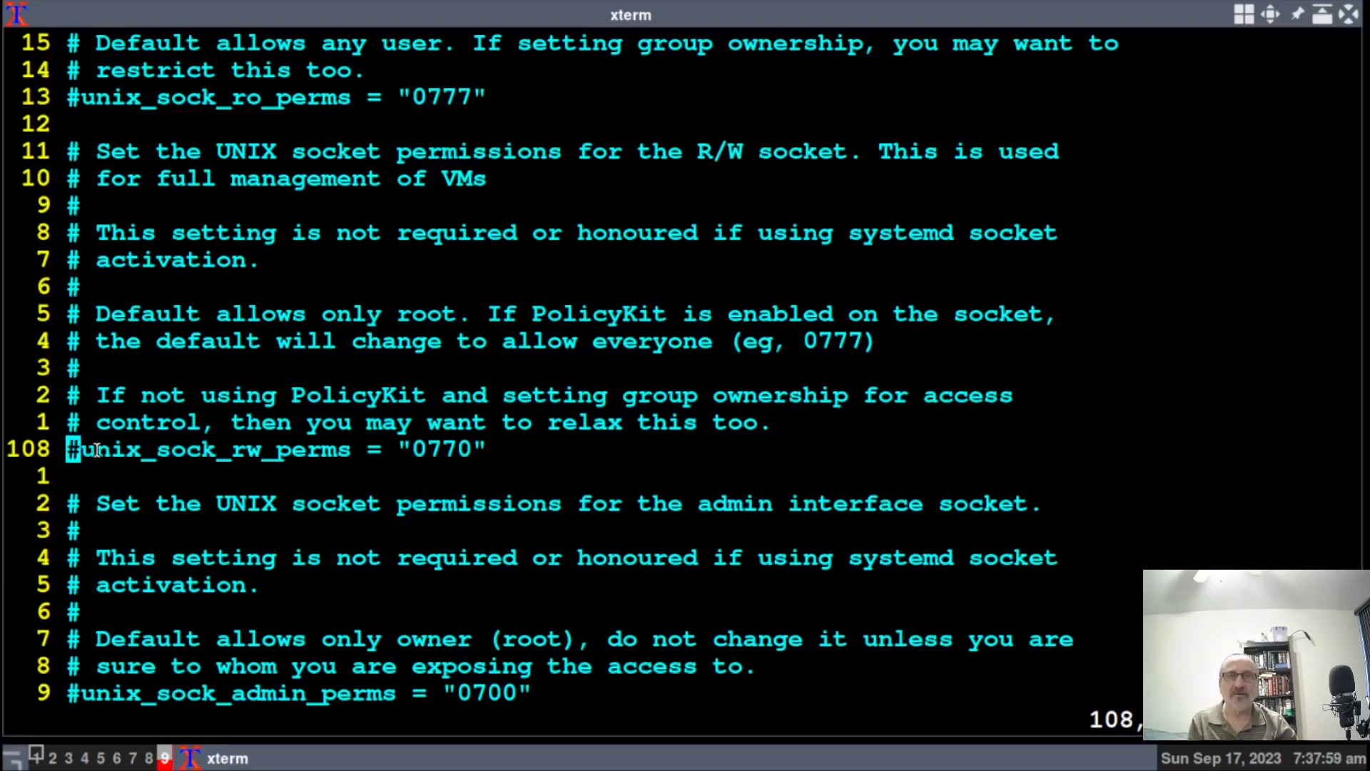
key("x")
Review the UNIX socket permission lines, save and quit with :wq, then clear the terminal.
key("j")
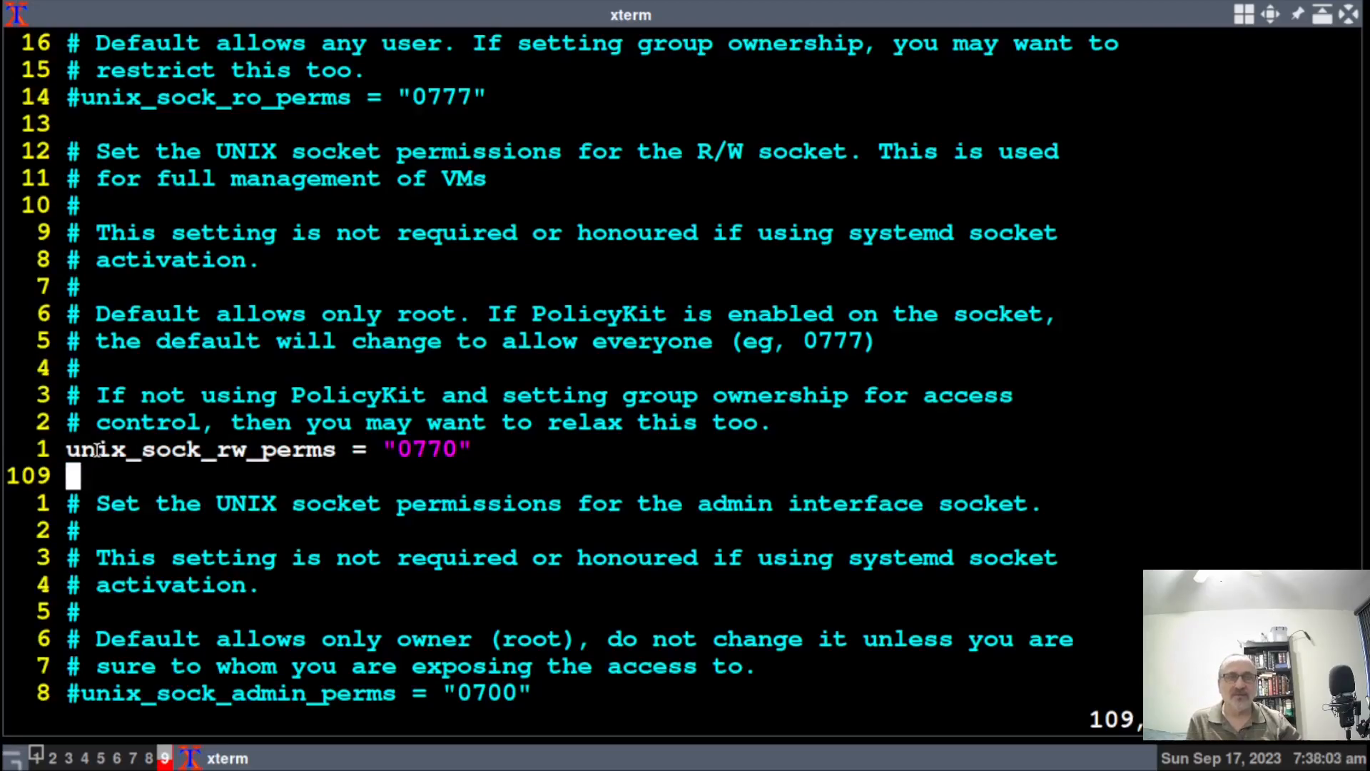
key("k")
key("k")
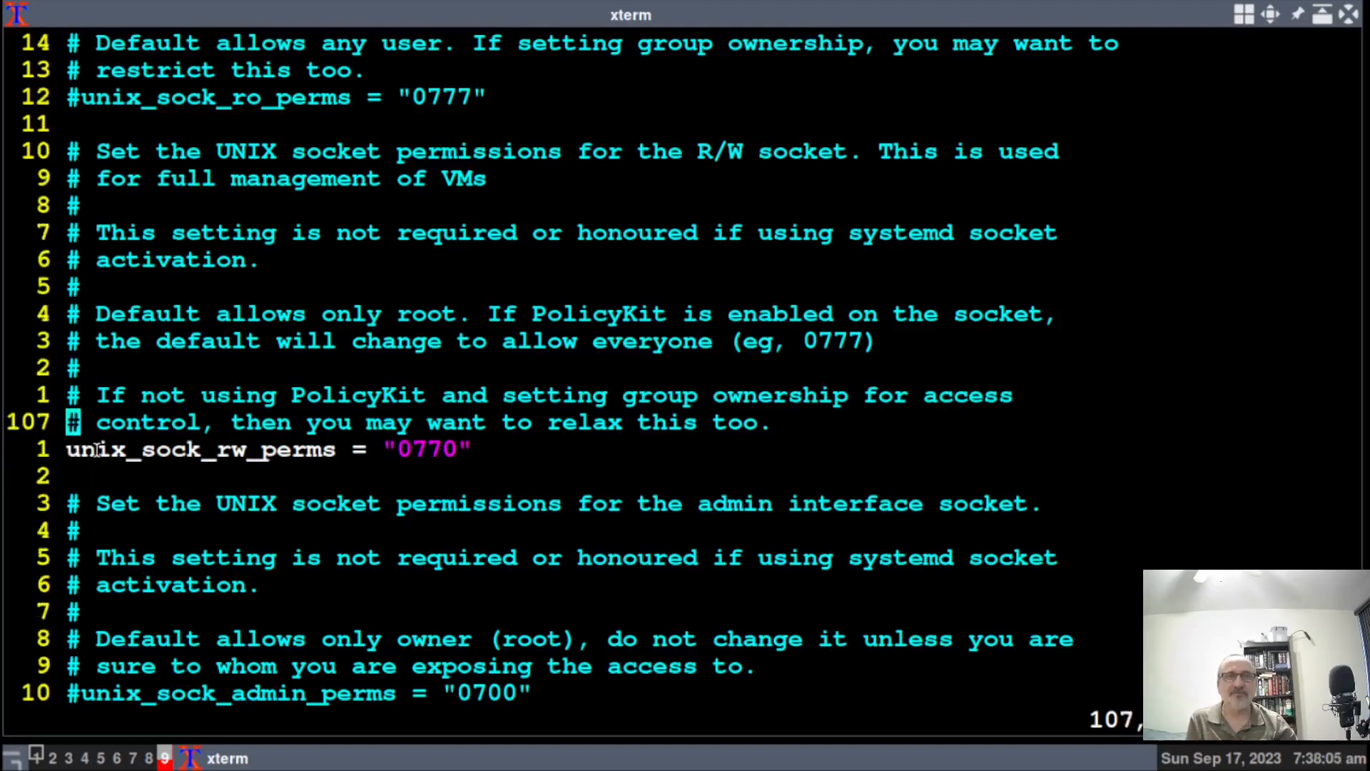
key("k")
key("k")
key("k")
key("k")
key("k")
key("k")
key("k")
key("k")
key("k")
key("k")
key("k")
key("k")
key("k")
key("k")
key("k")
key("k")
key("k")
key("k")
key("k")
key("k")
key("j")
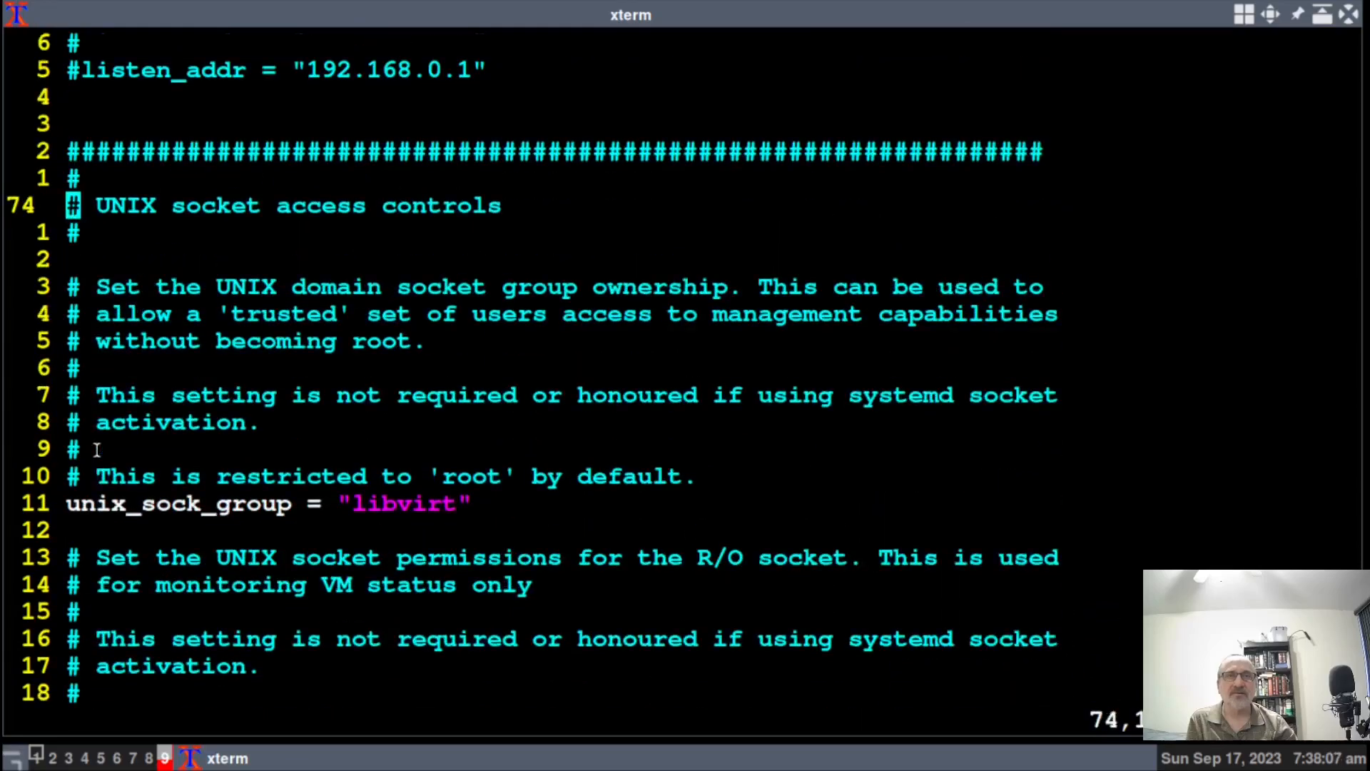
key("j")
key("j")
key("j")
key("j")
key("j")
key("j")
key("j")
key("j")
key("j")
key("j")
key("j")
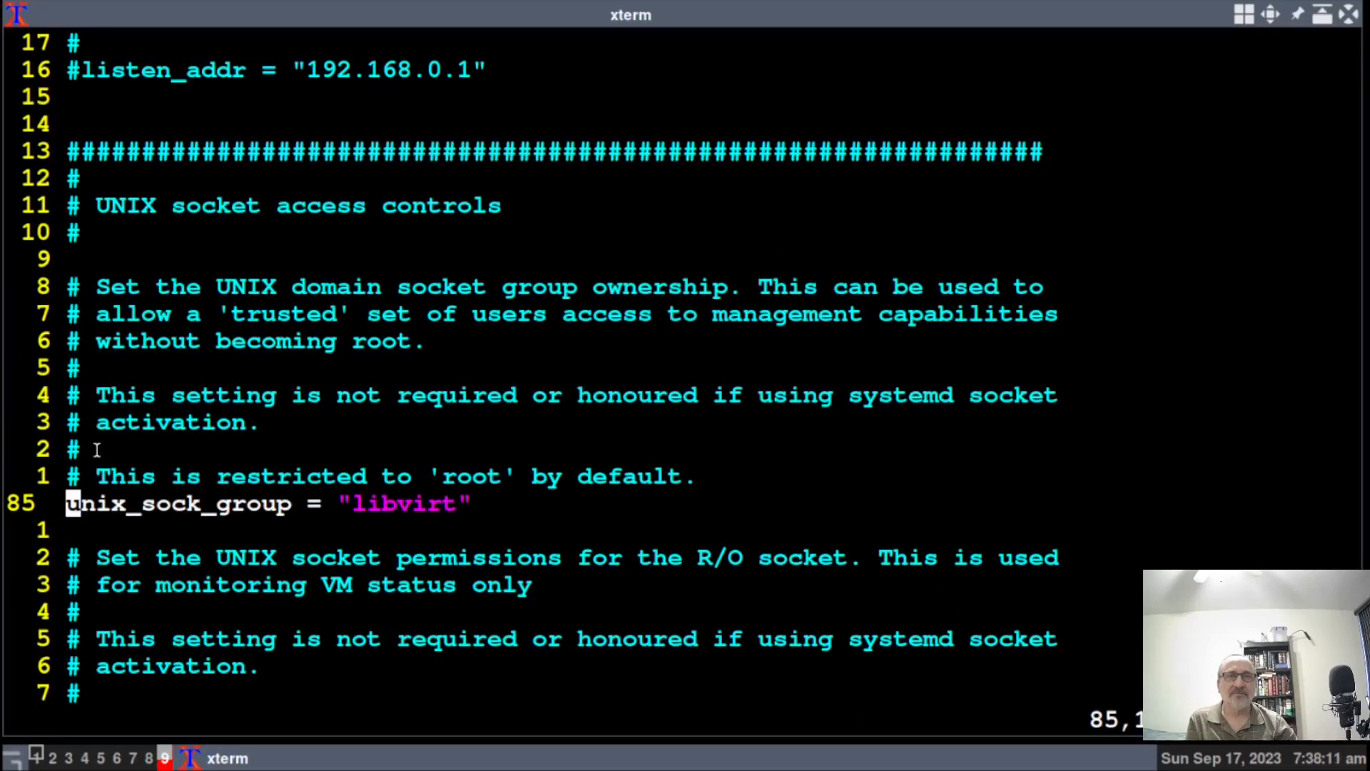
key("j")
key("j")
key("j")
key("j")
key("j")
key("j")
key("j")
key("j")
key("j")
key("j")
key("j")
key("j")
key("j")
key("j")
key("j")
key("j")
key("j")
key("j")
key("j")
key("j")
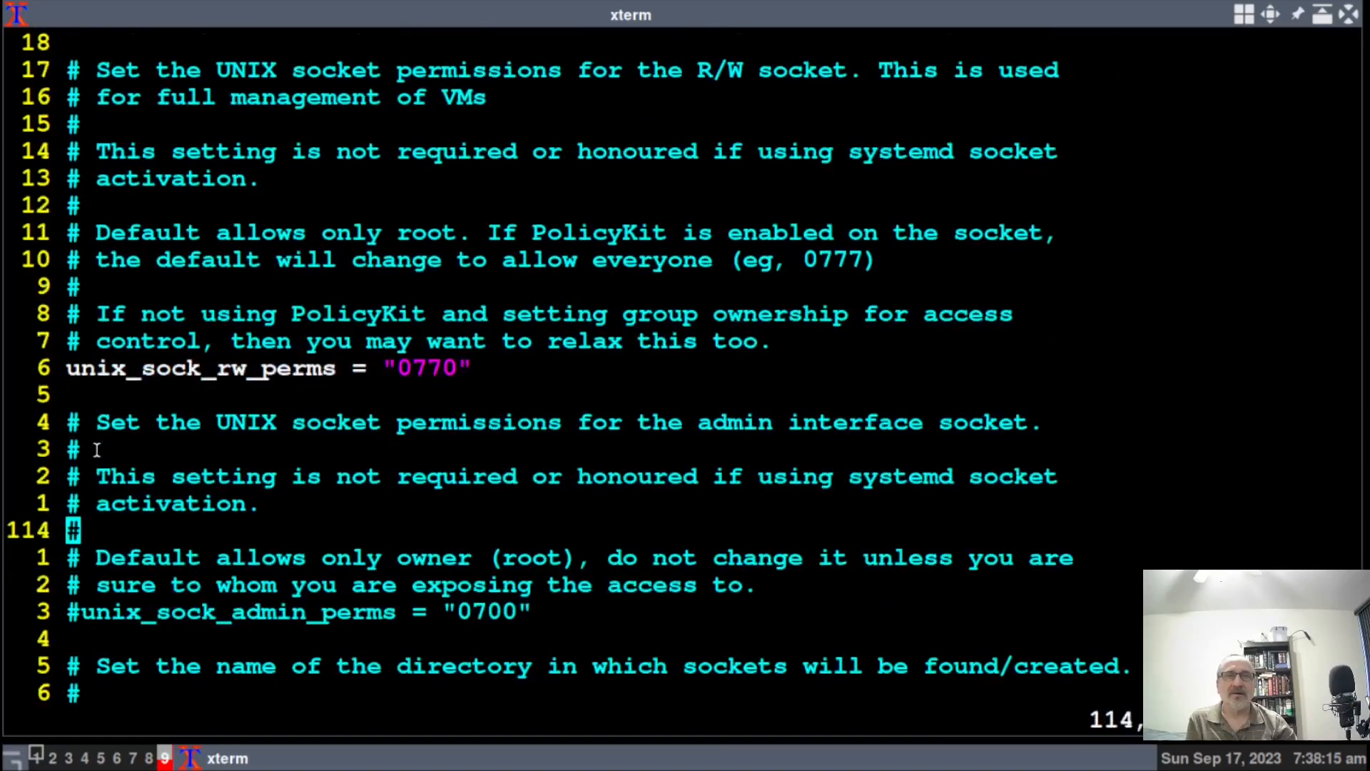
key("k")
key("k")
key("k")
key("k")
key("k")
key("k")
key("k")
key("k")
key("j")
key("j")
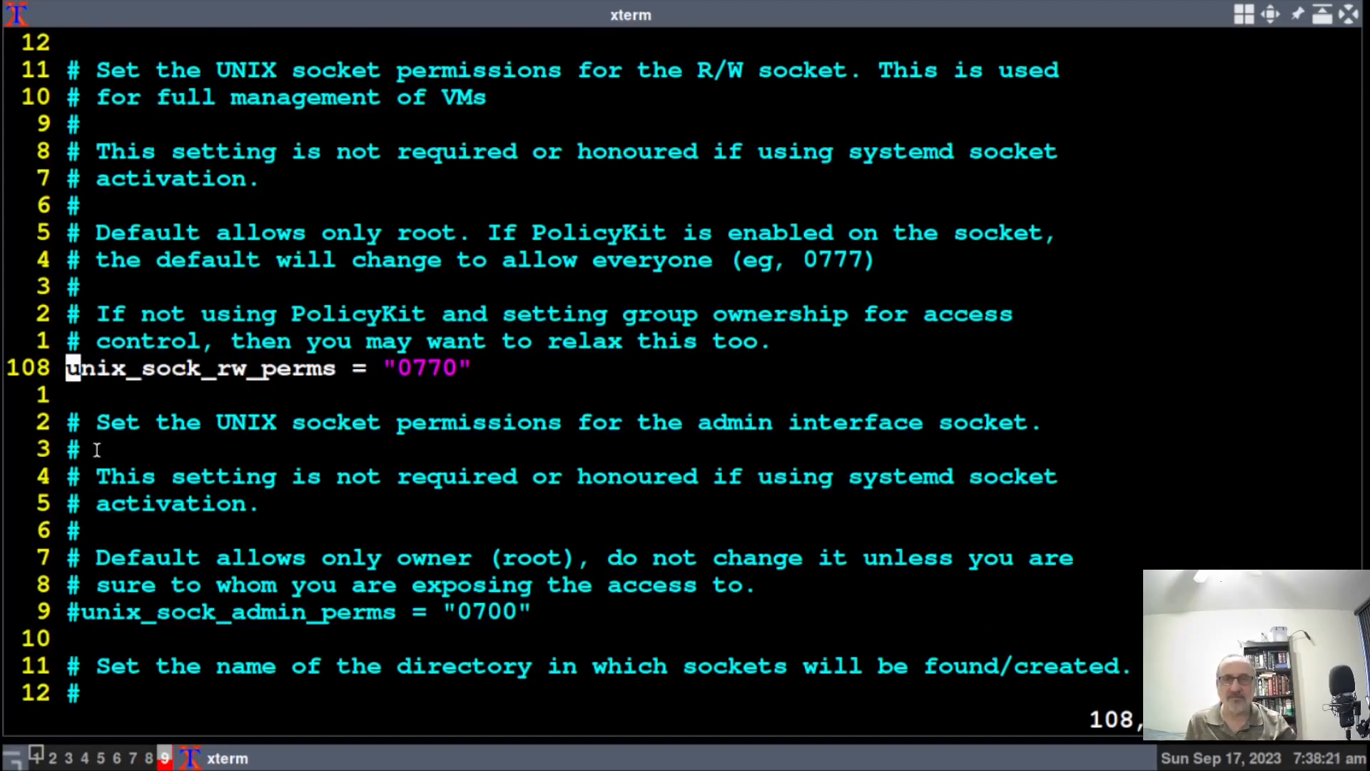
type(":wq")
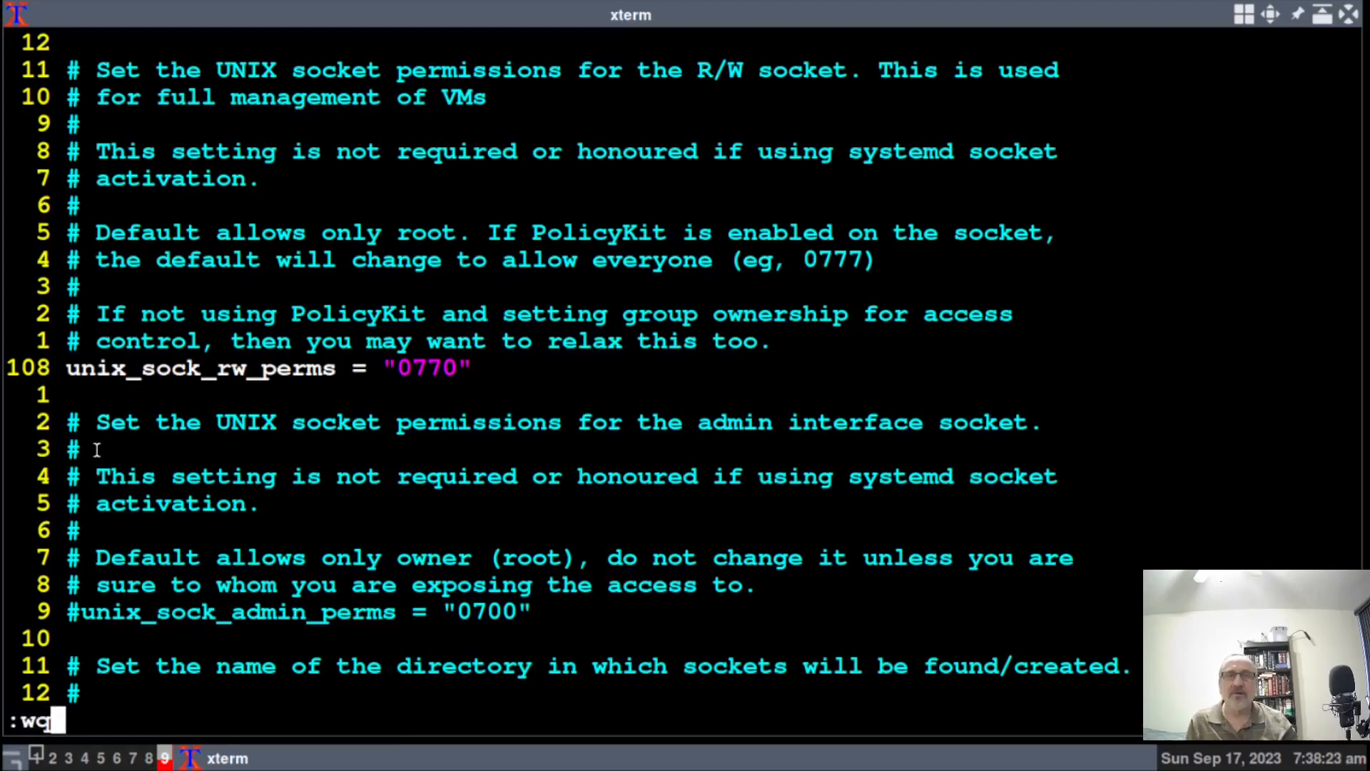
key("Return")
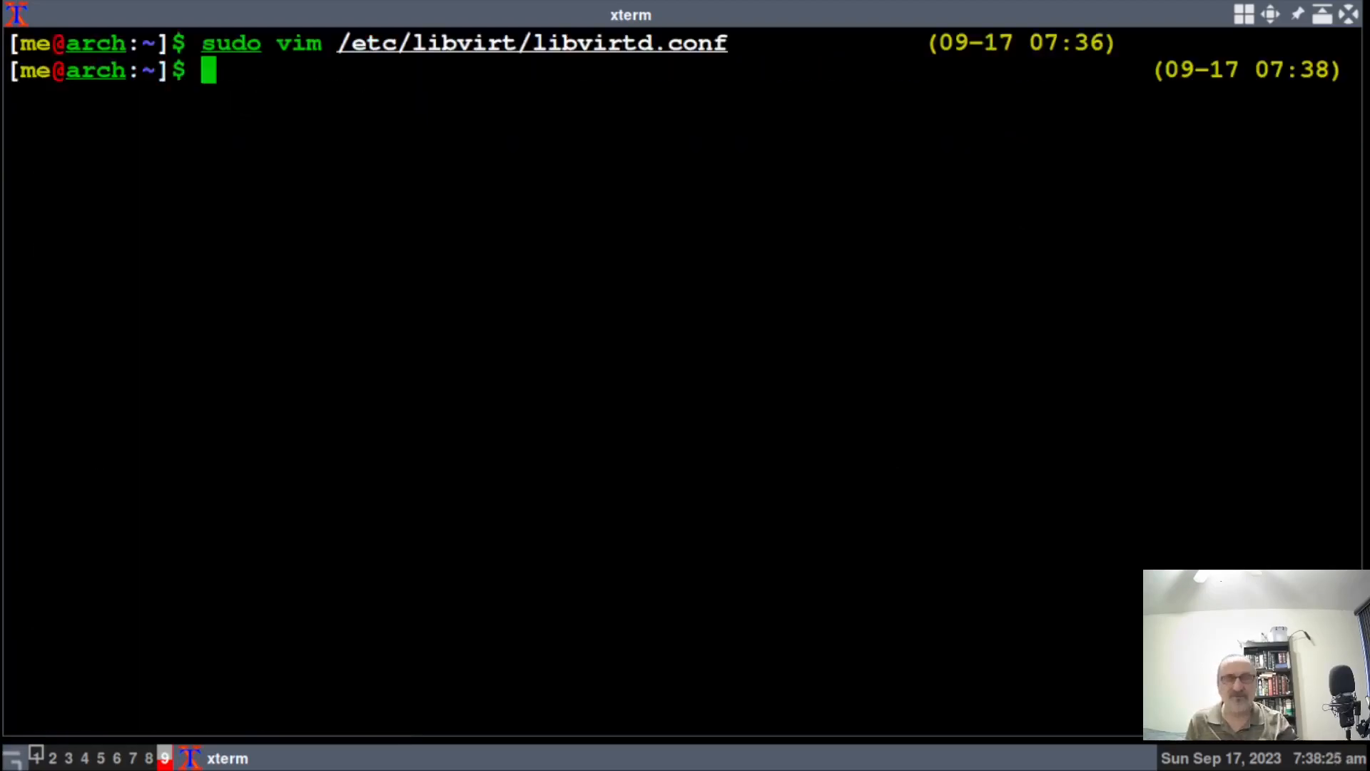
key("ctrl+l")
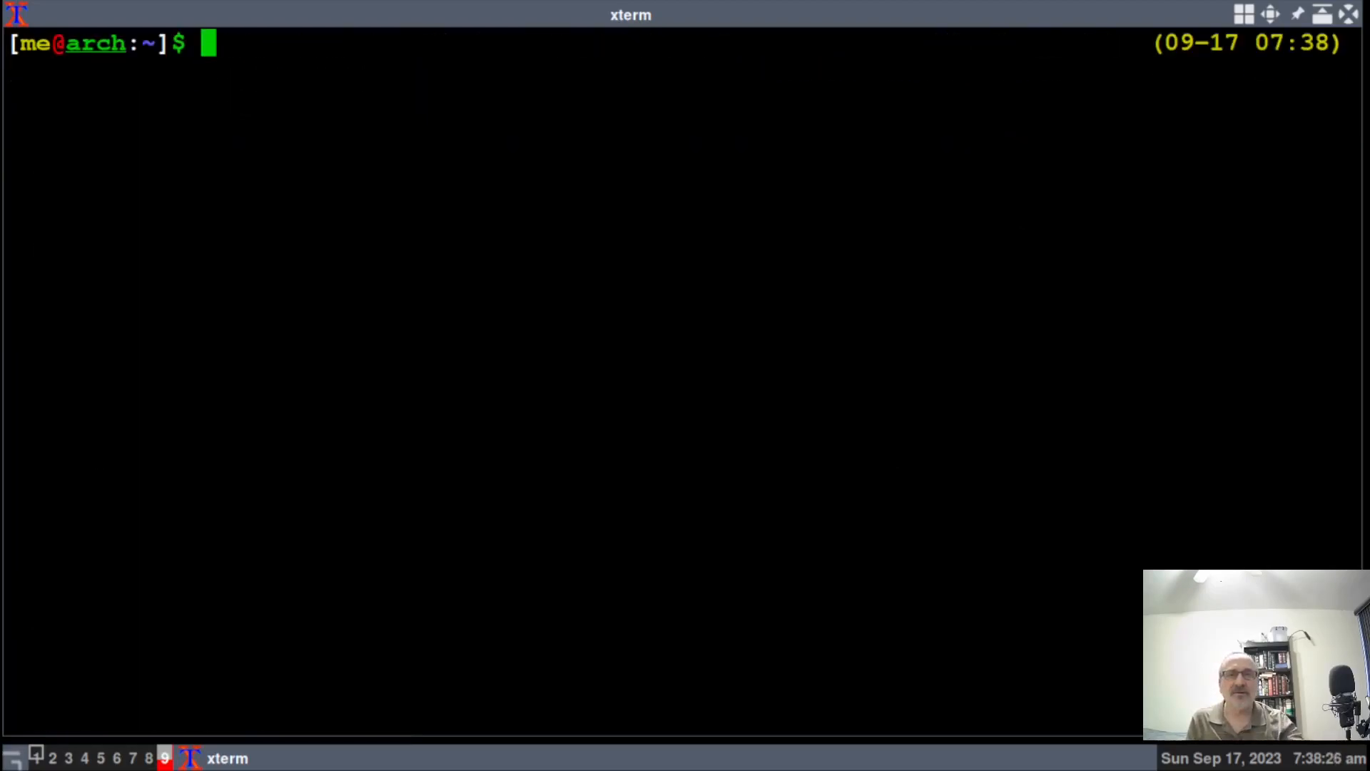
Add the current user to the libvirt group by running the usermod command from the notes.
left_click(38, 756)
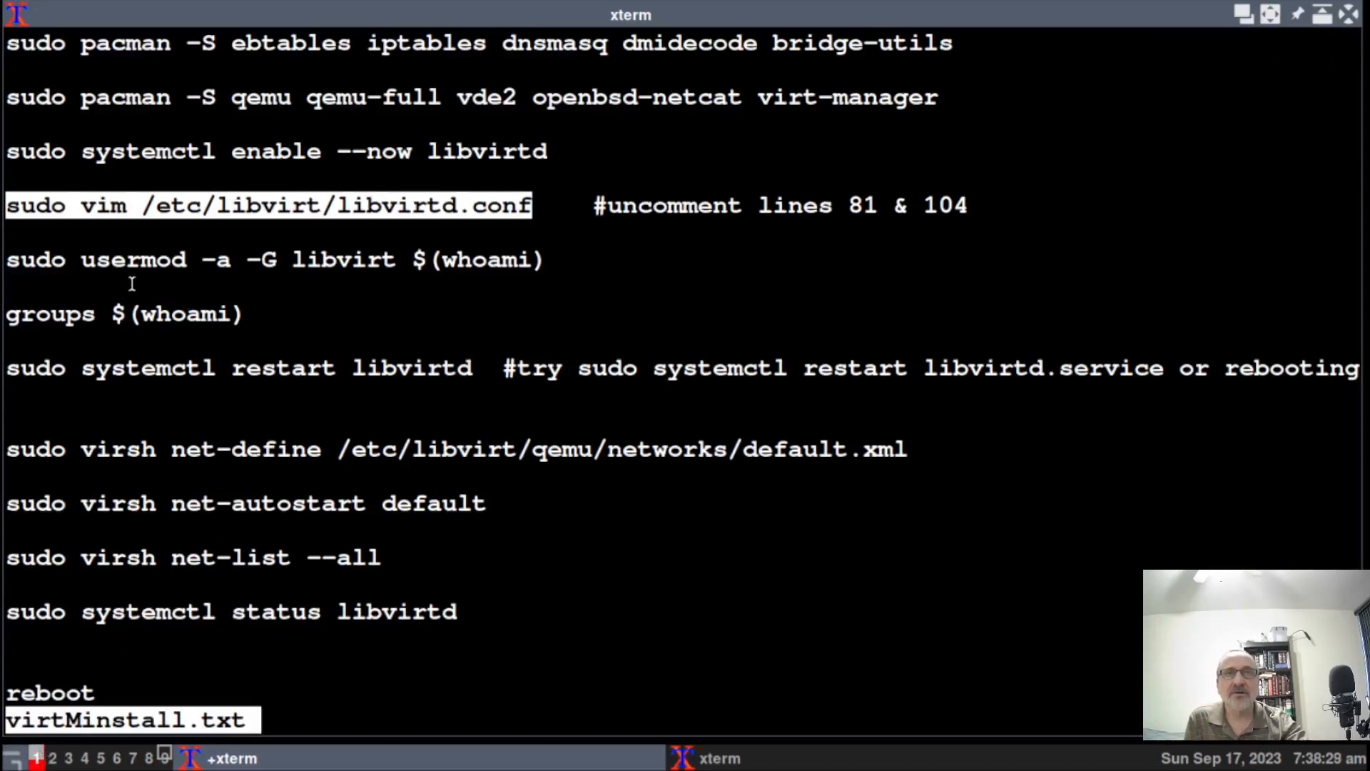
left_click_drag(14, 259, 544, 262)
key("ctrl+c")
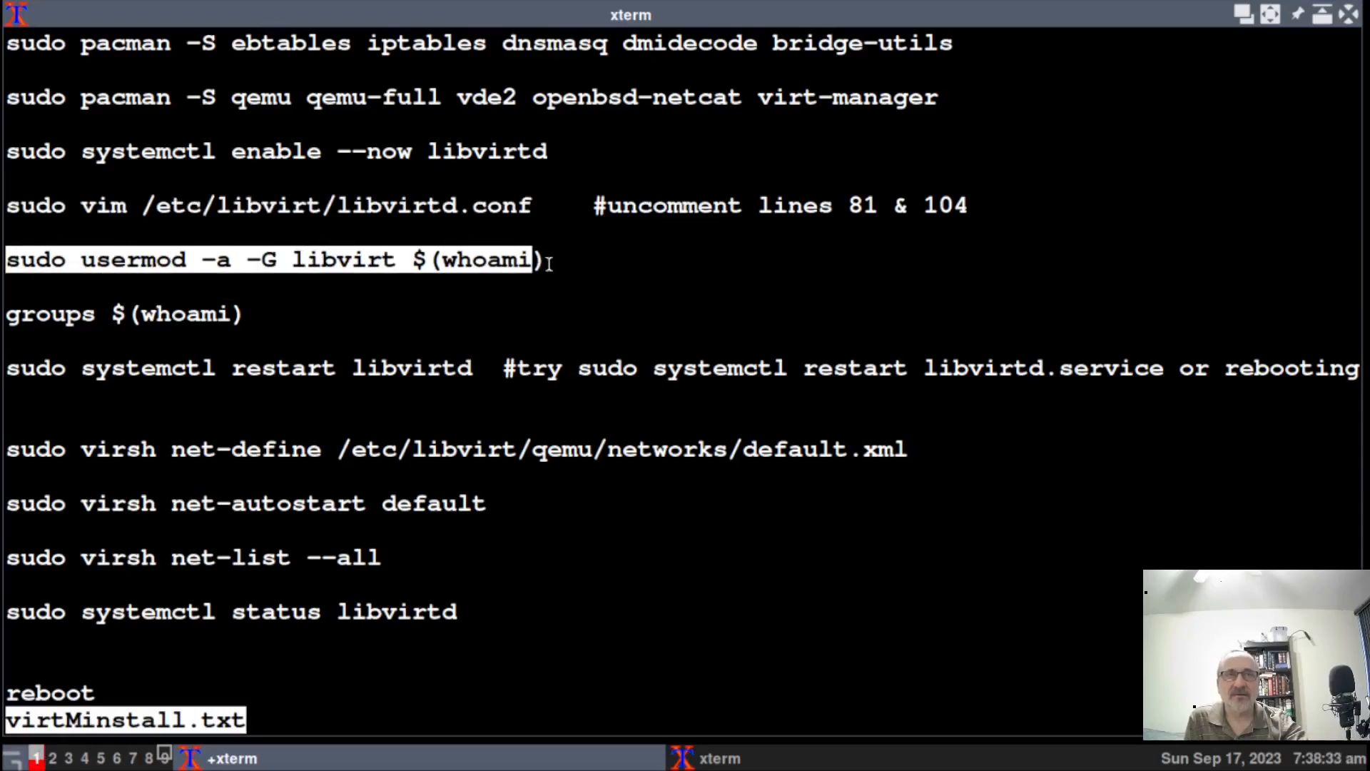
left_click(168, 756)
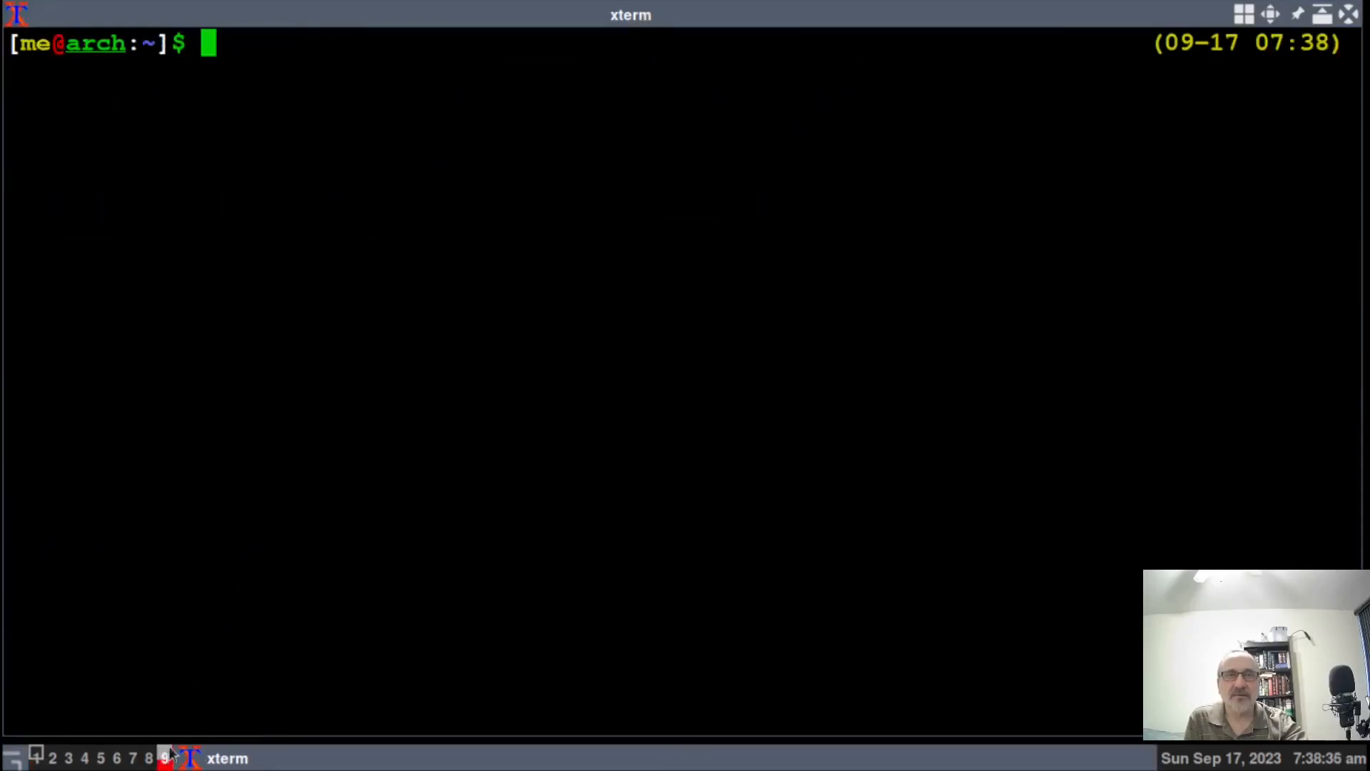
middle_click(211, 651)
key("Return")
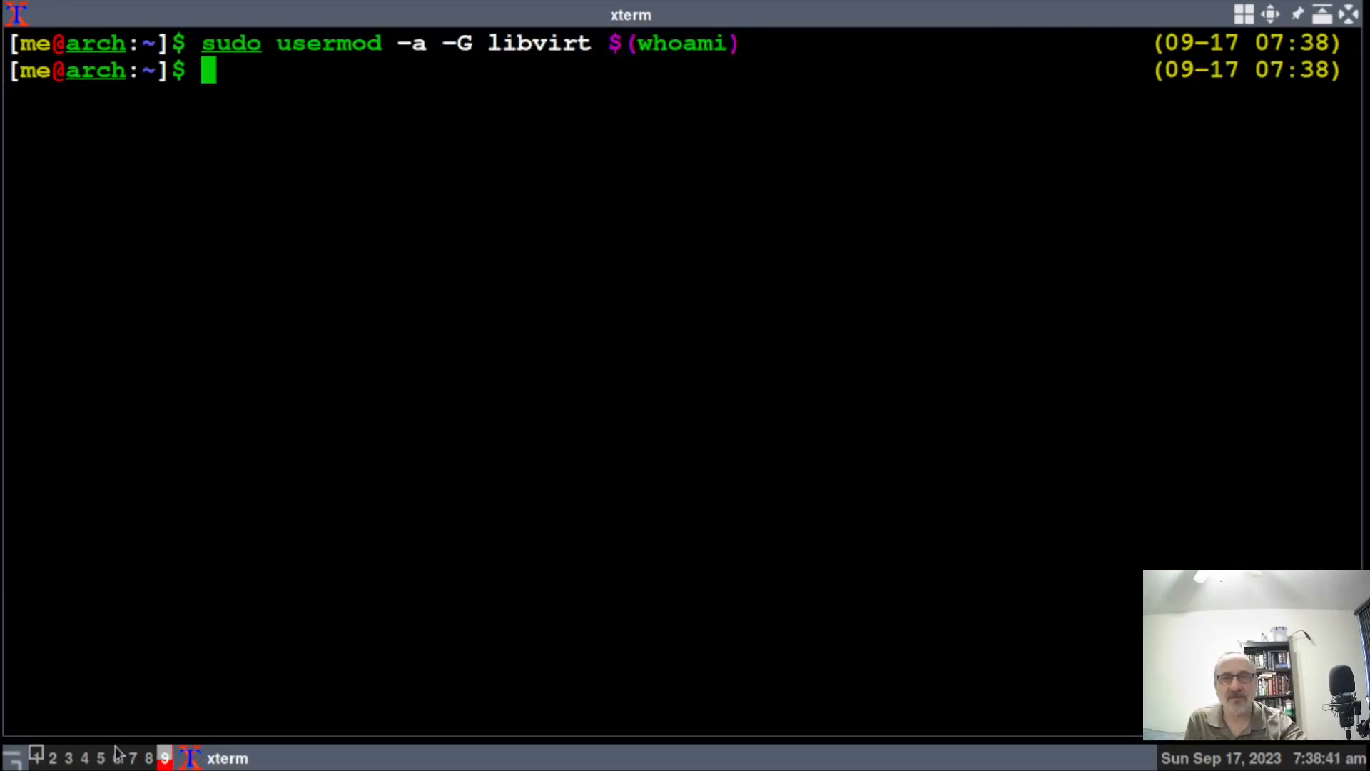
Run groups $(whoami) to confirm the user now belongs to libvirt.
left_click(36, 759)
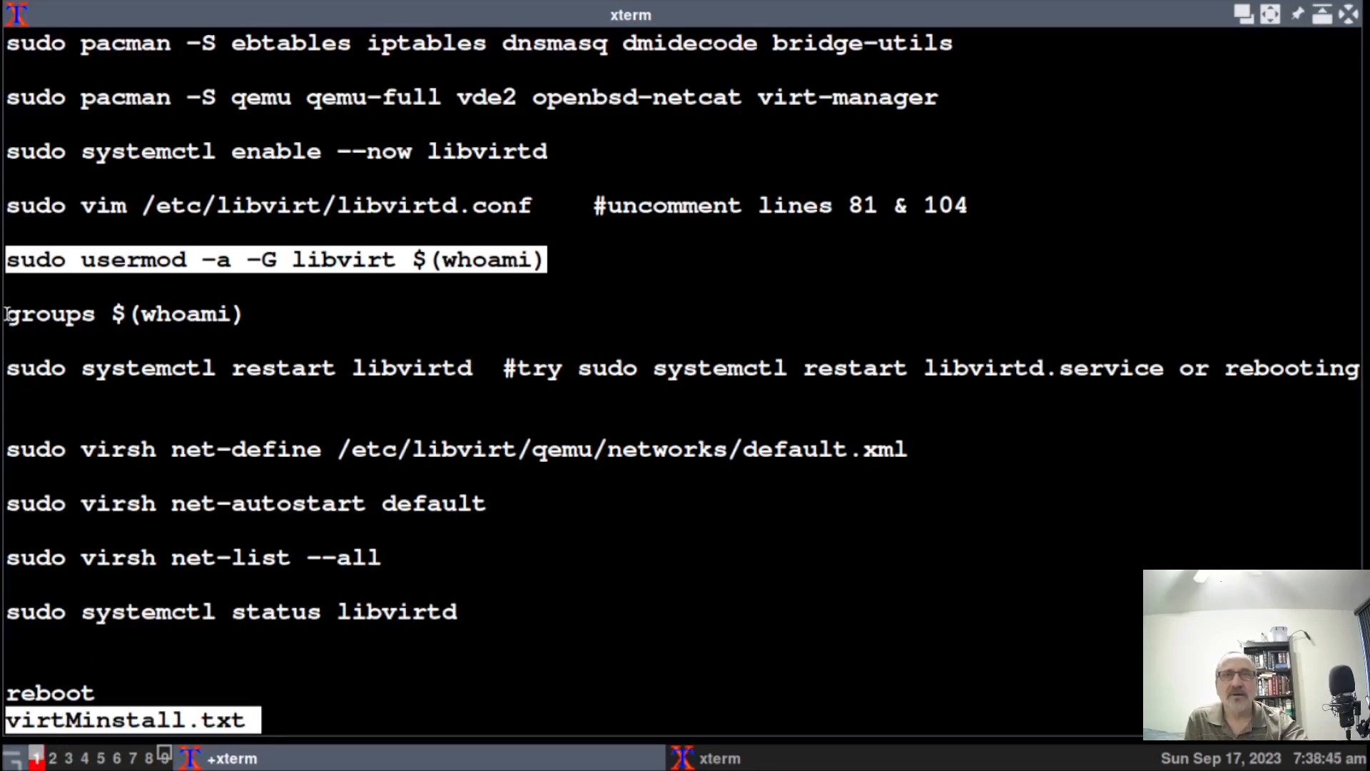
left_click_drag(5, 314, 254, 319)
key("ctrl+c")
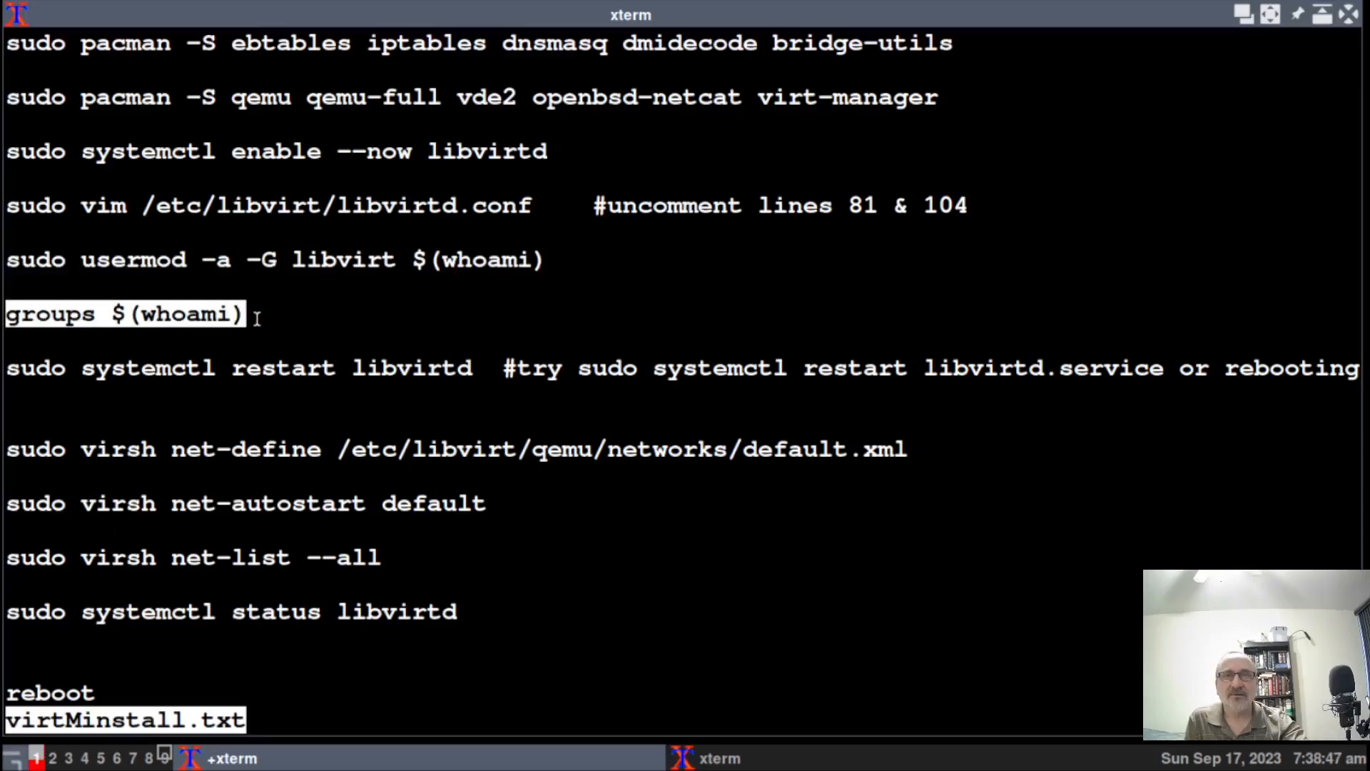
left_click(165, 757)
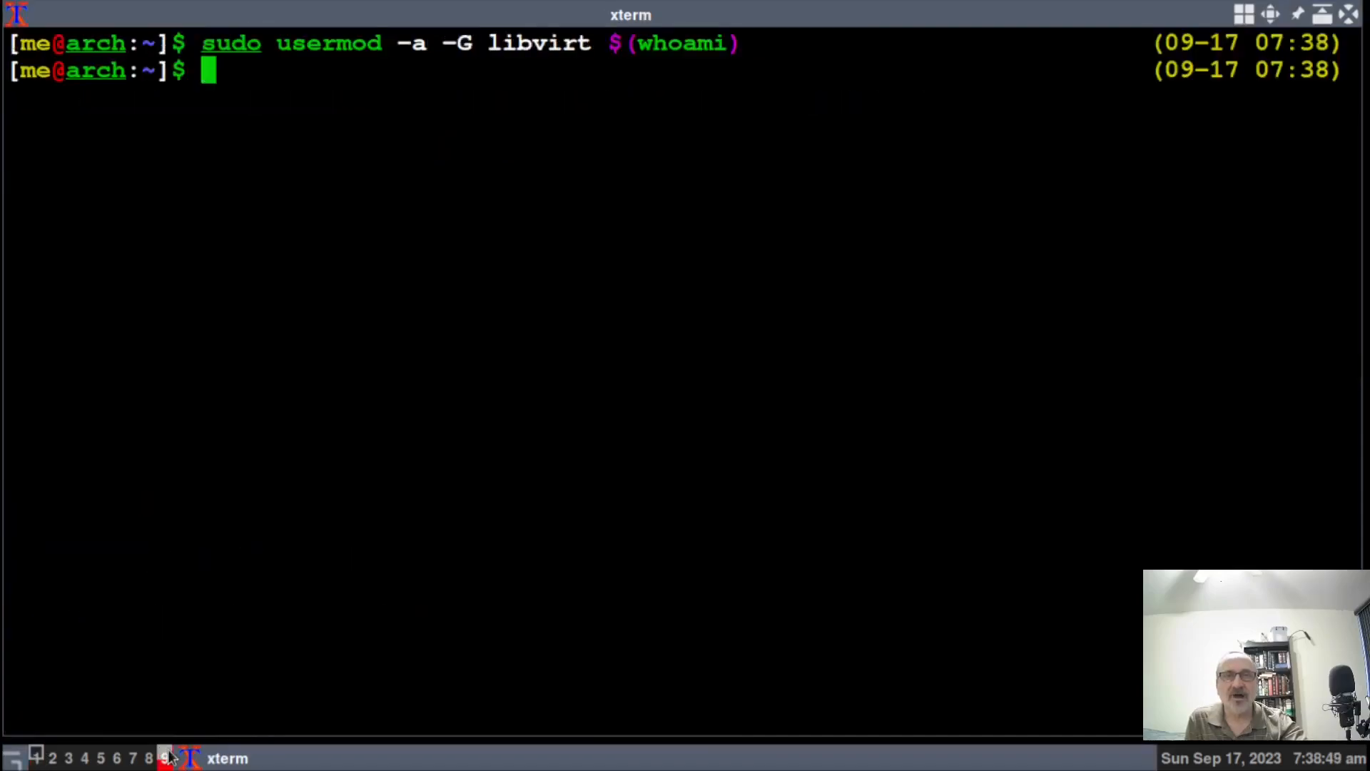
middle_click(241, 698)
key("Return")
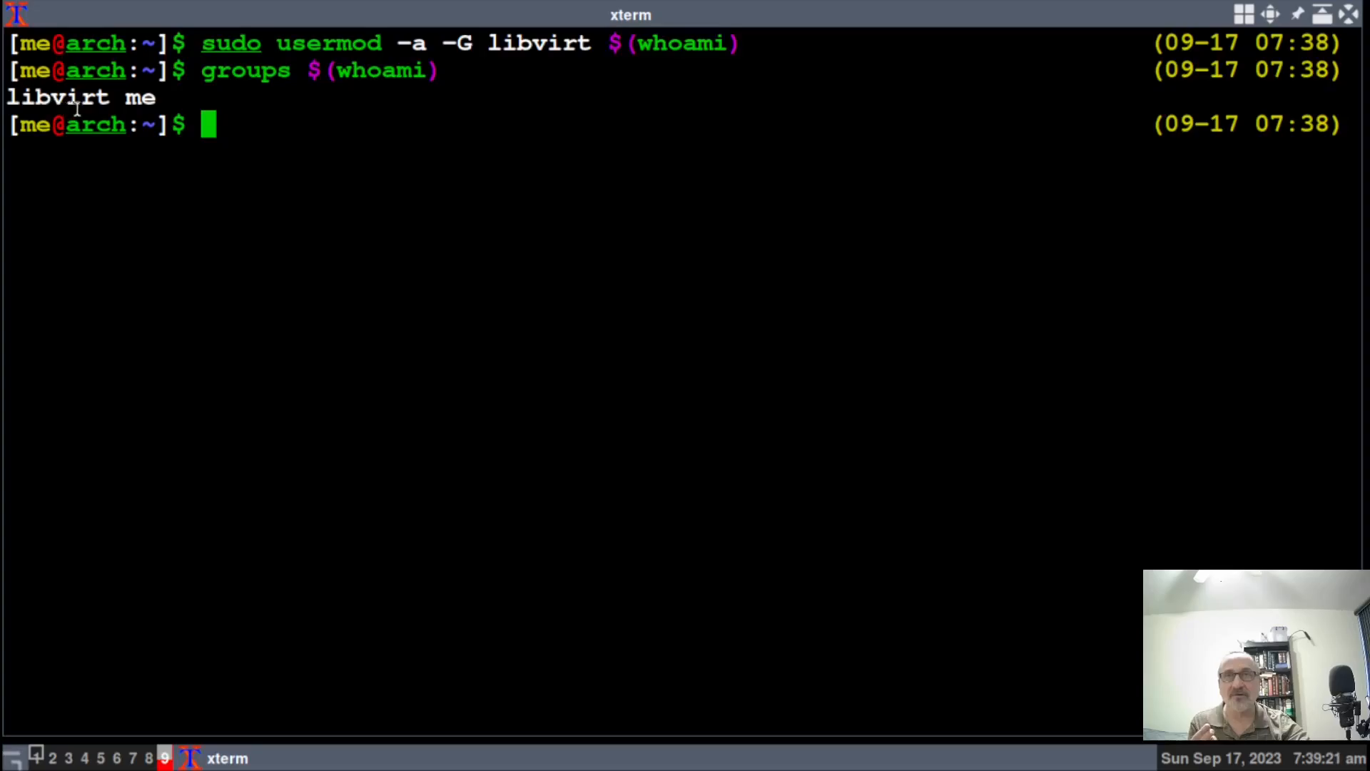
Restart the service by running systemctl restart libvirtd copied from the notes.
left_click(37, 758)
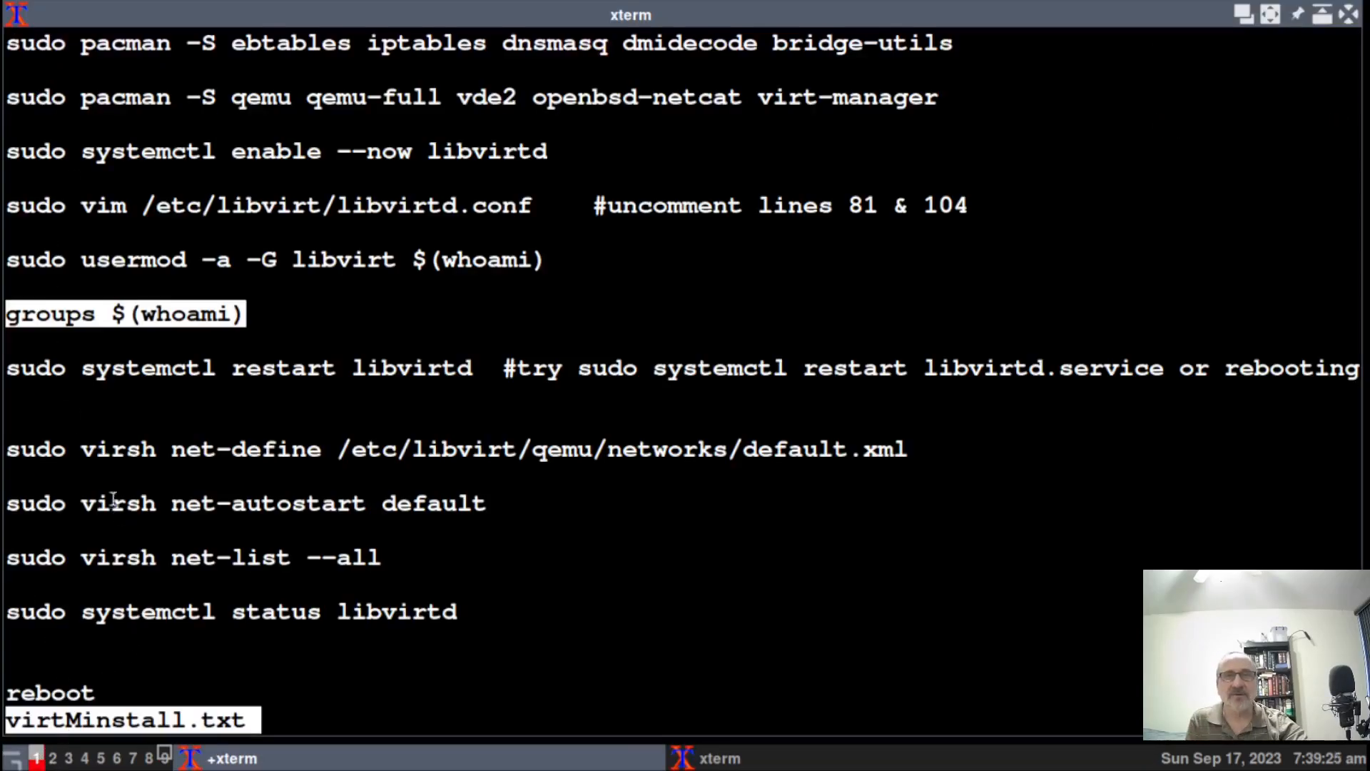
left_click_drag(8, 368, 481, 365)
key("ctrl+c")
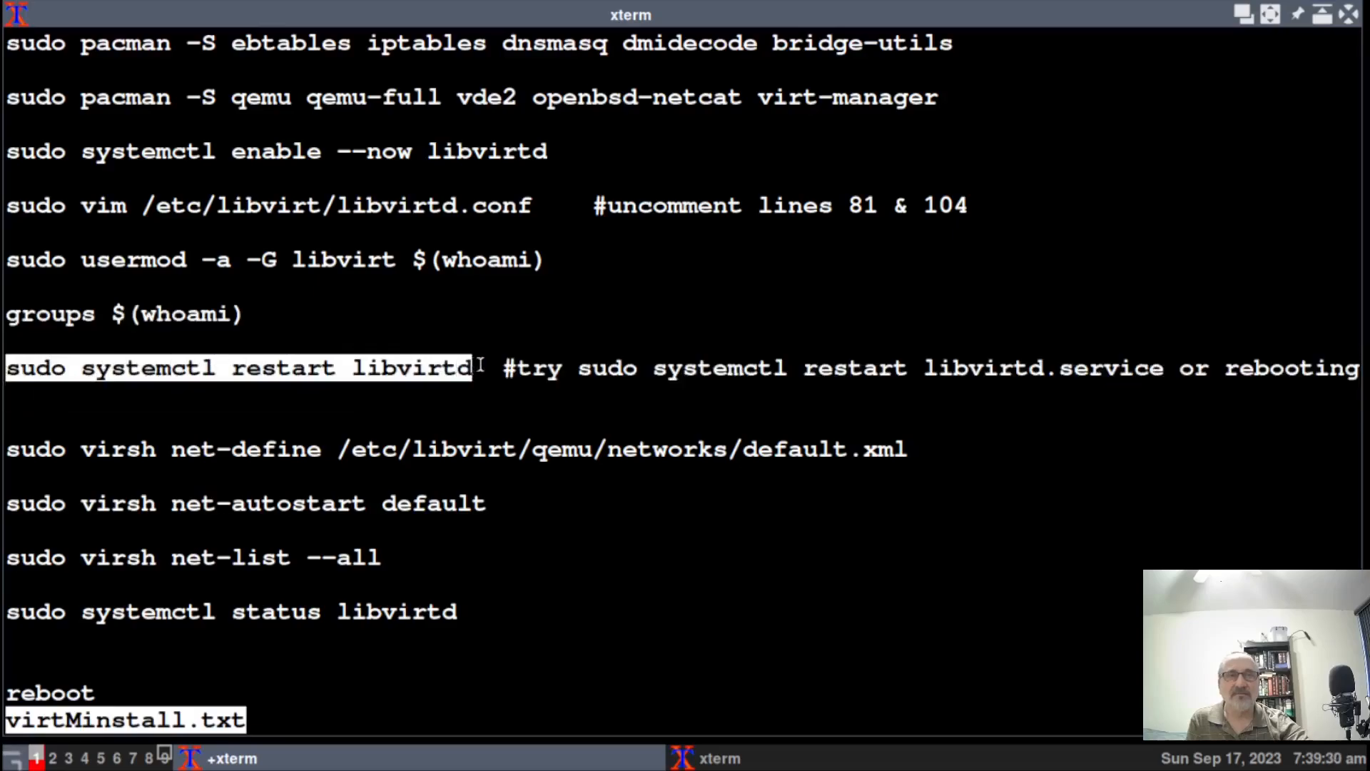
left_click(169, 758)
key("shift+Insert")
key("Return")
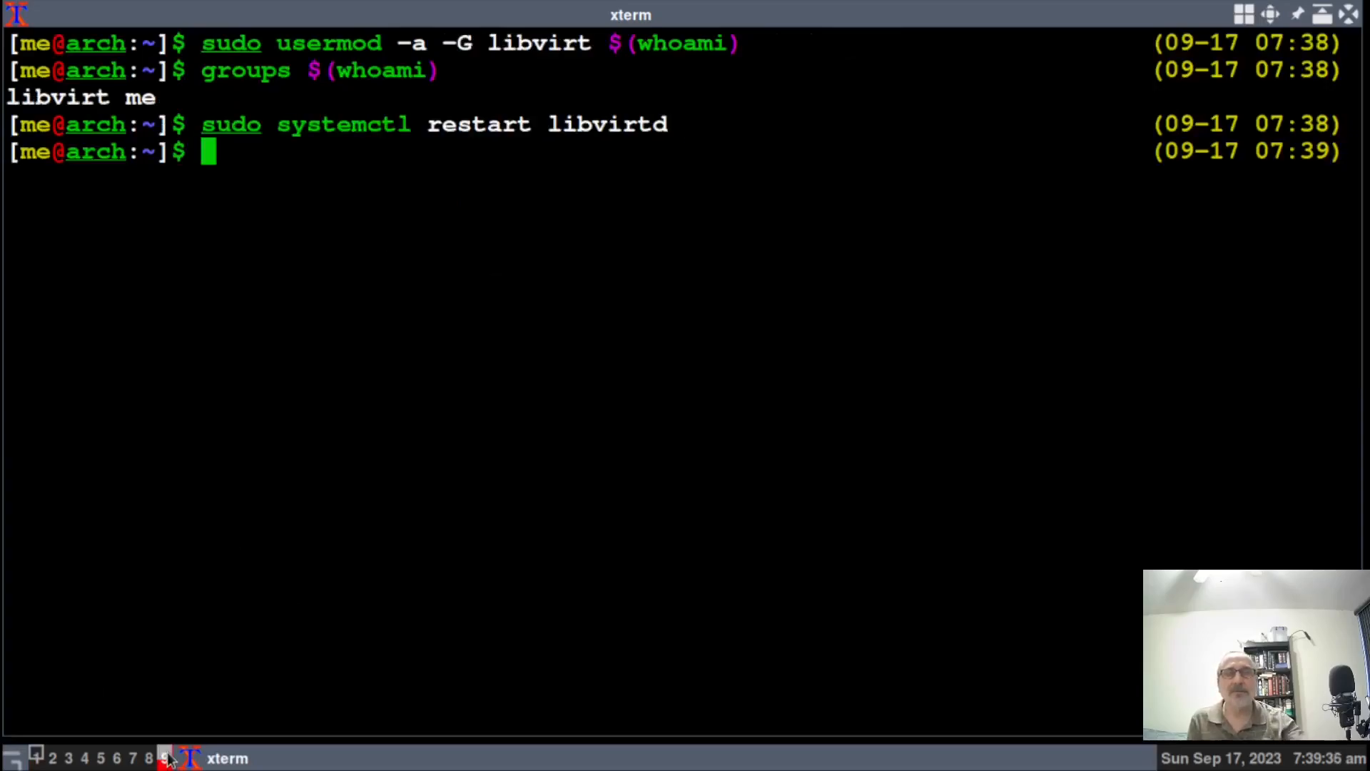
Define the default network from /etc/libvirt/qemu/networks/default.xml with sudo virsh net-define.
left_click(37, 758)
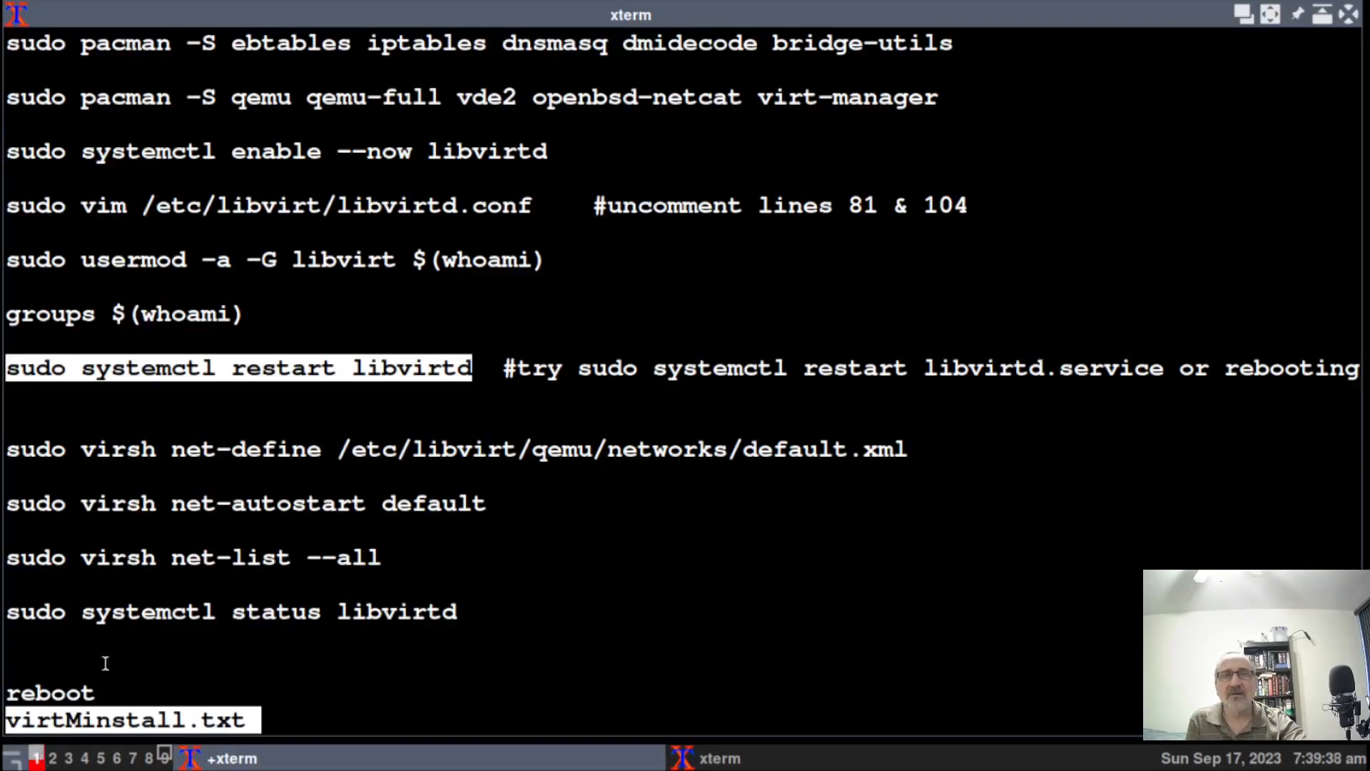
left_click(7, 448)
left_click_drag(7, 448, 912, 448)
key("ctrl+c")
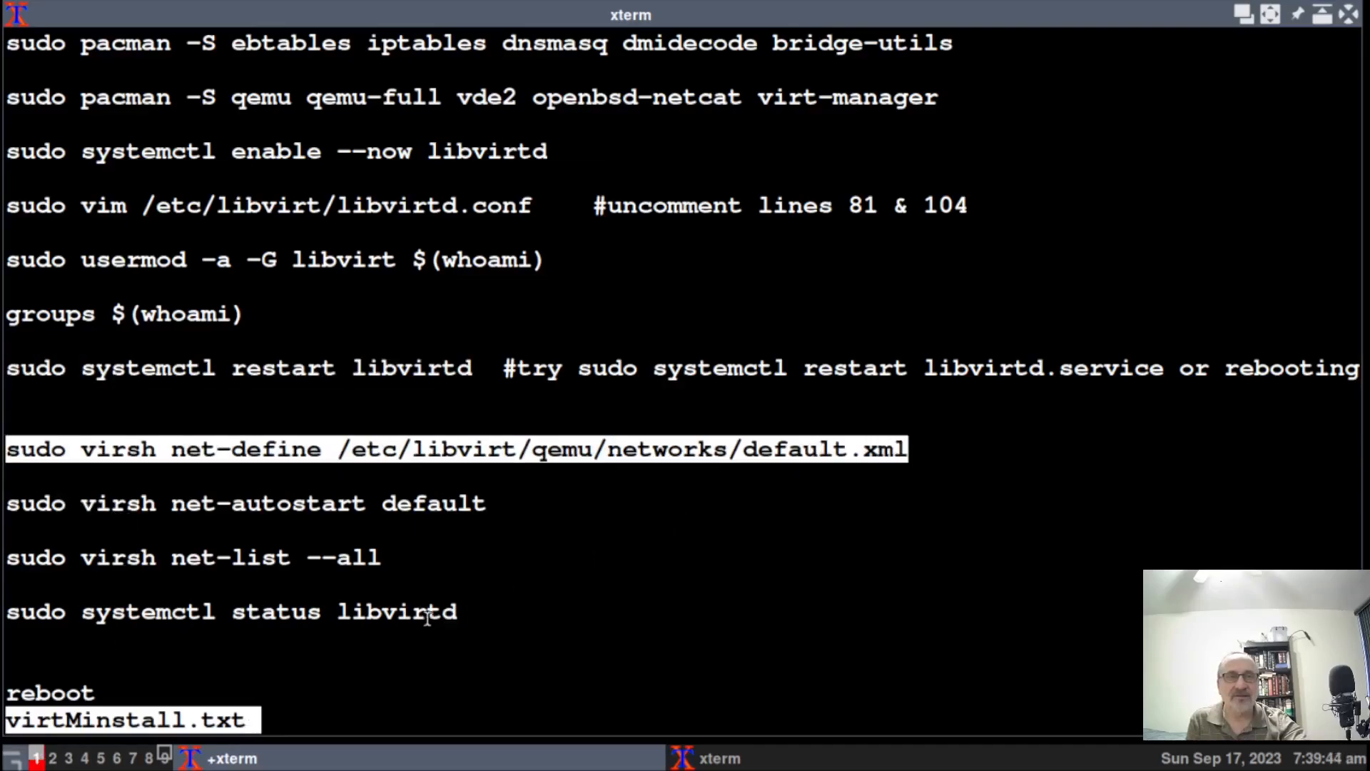
left_click(165, 758)
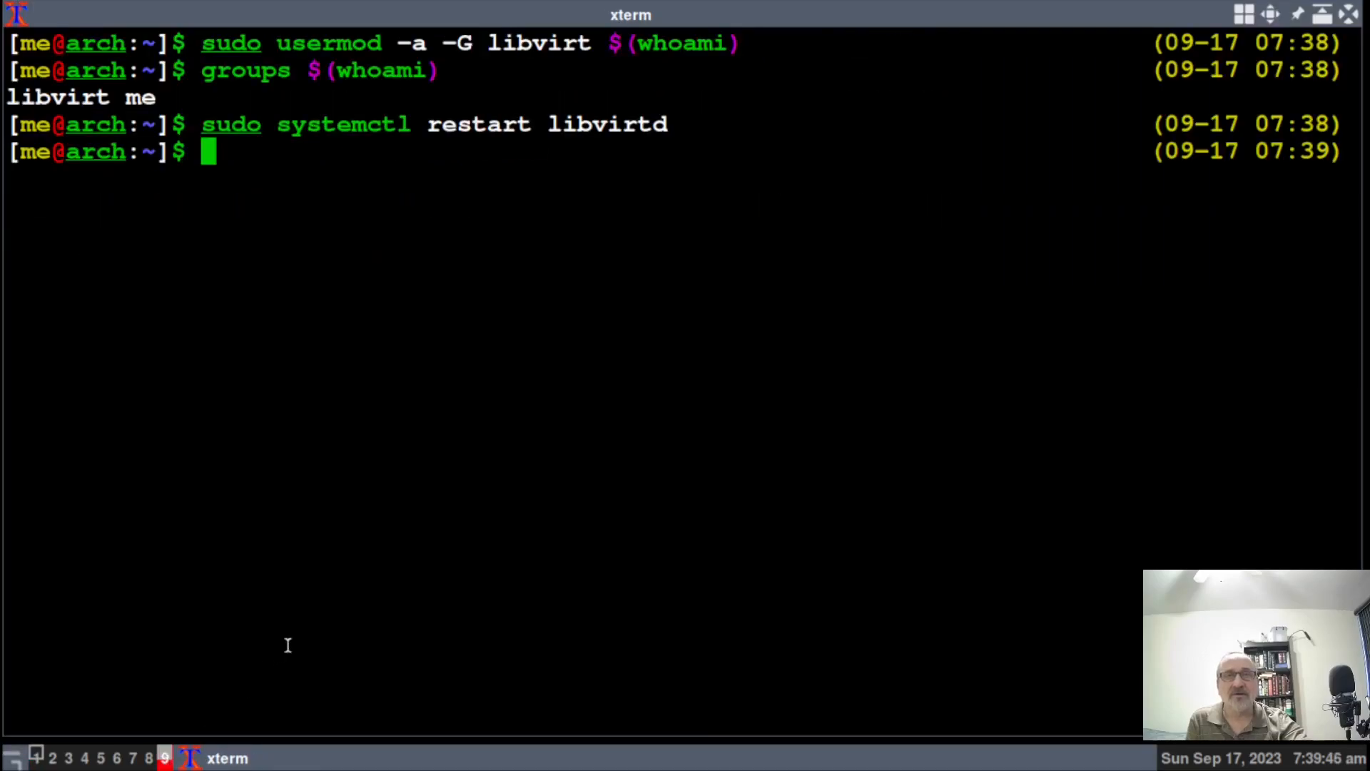
middle_click(298, 627)
key("Return")
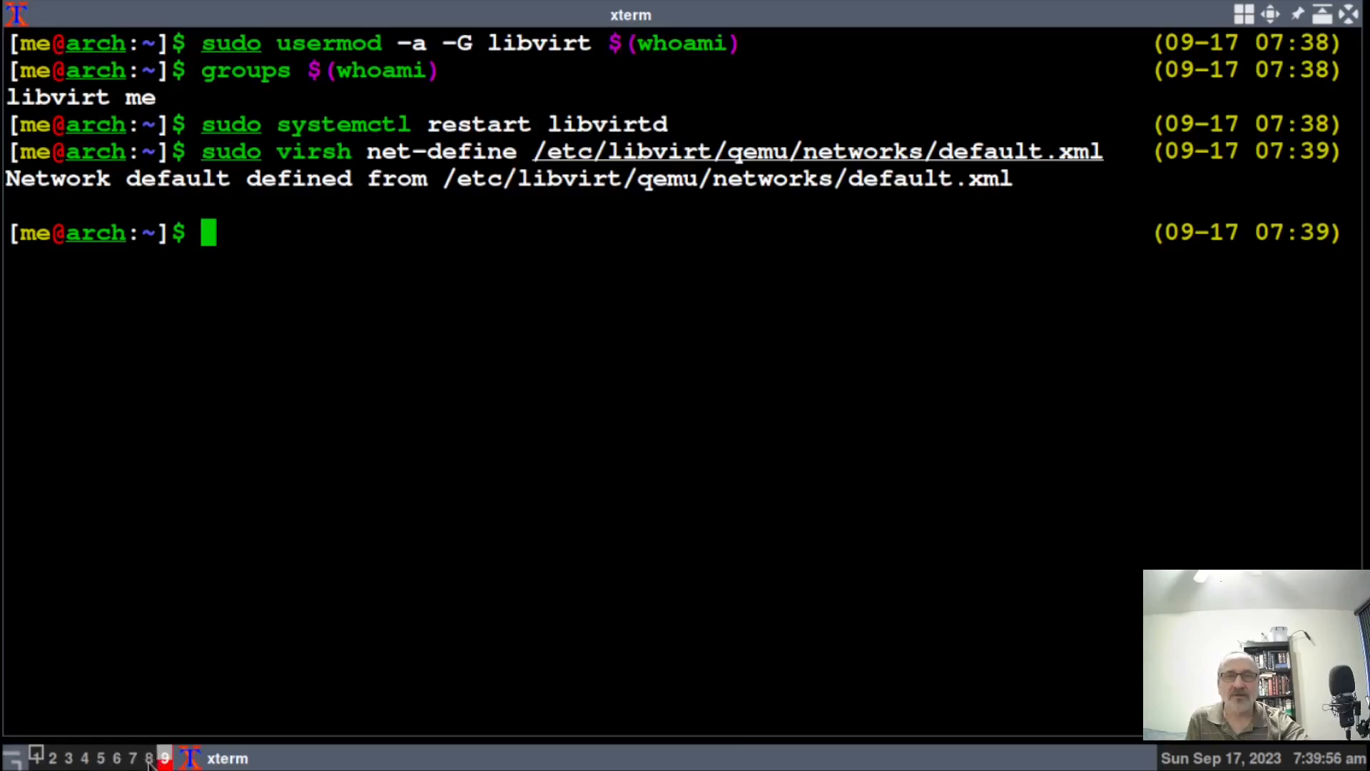
left_click(37, 758)
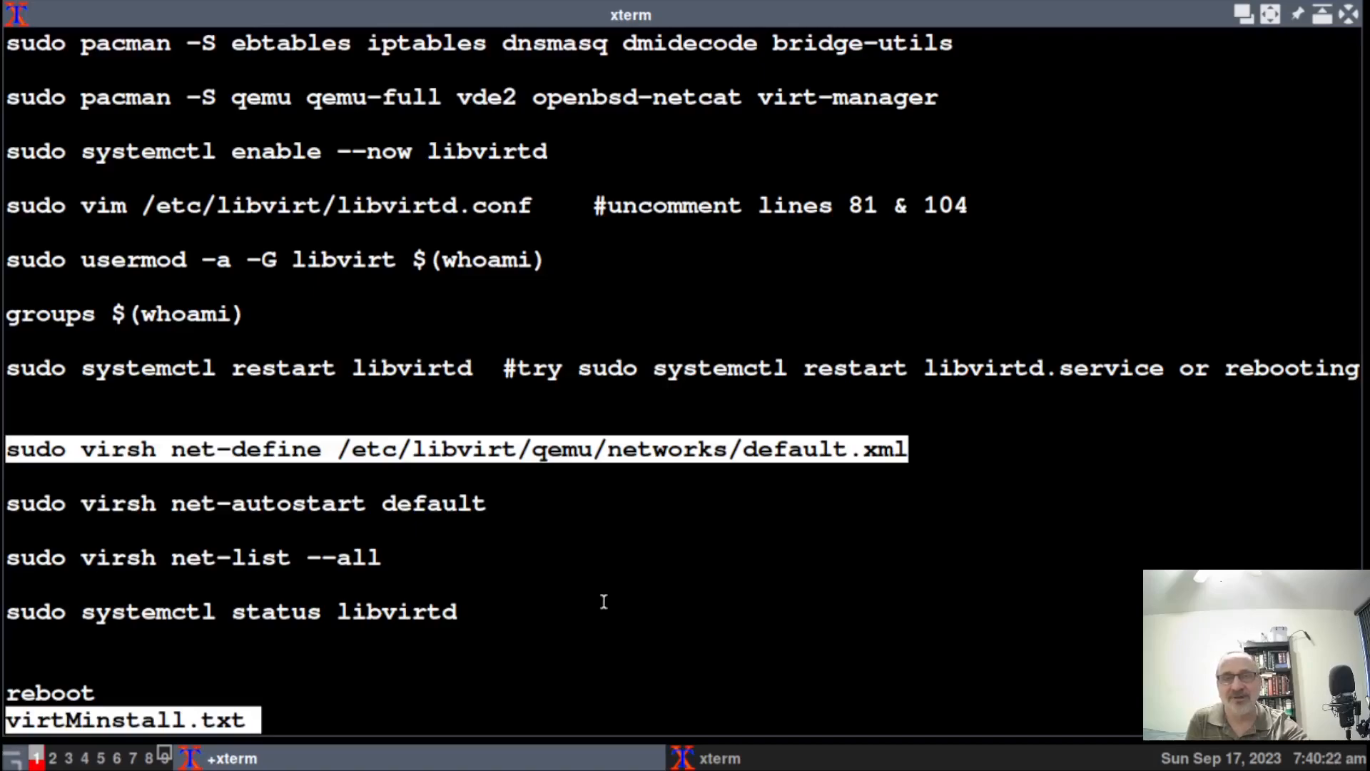
Set the default network to autostart with sudo virsh net-autostart default.
left_click(20, 504)
left_click_drag(21, 503, 493, 506)
key("ctrl+c")
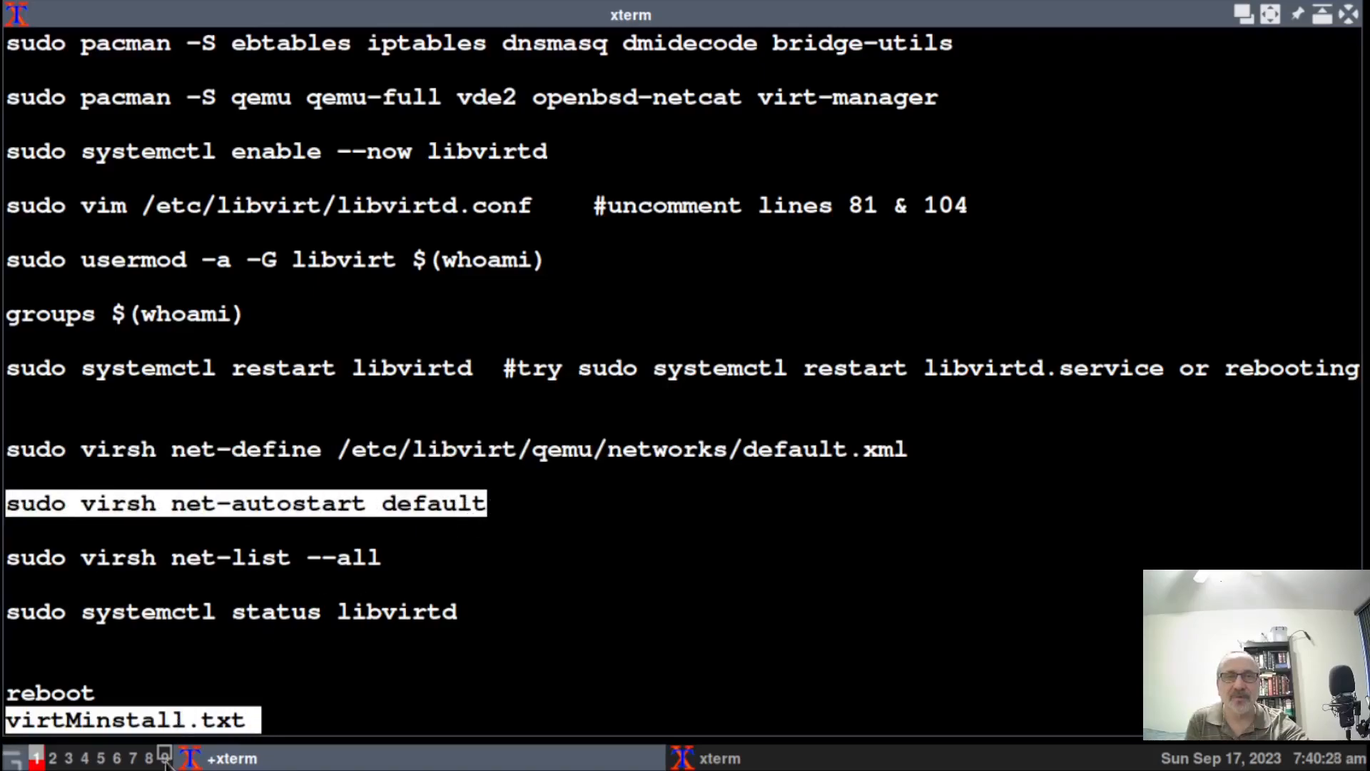
left_click(167, 760)
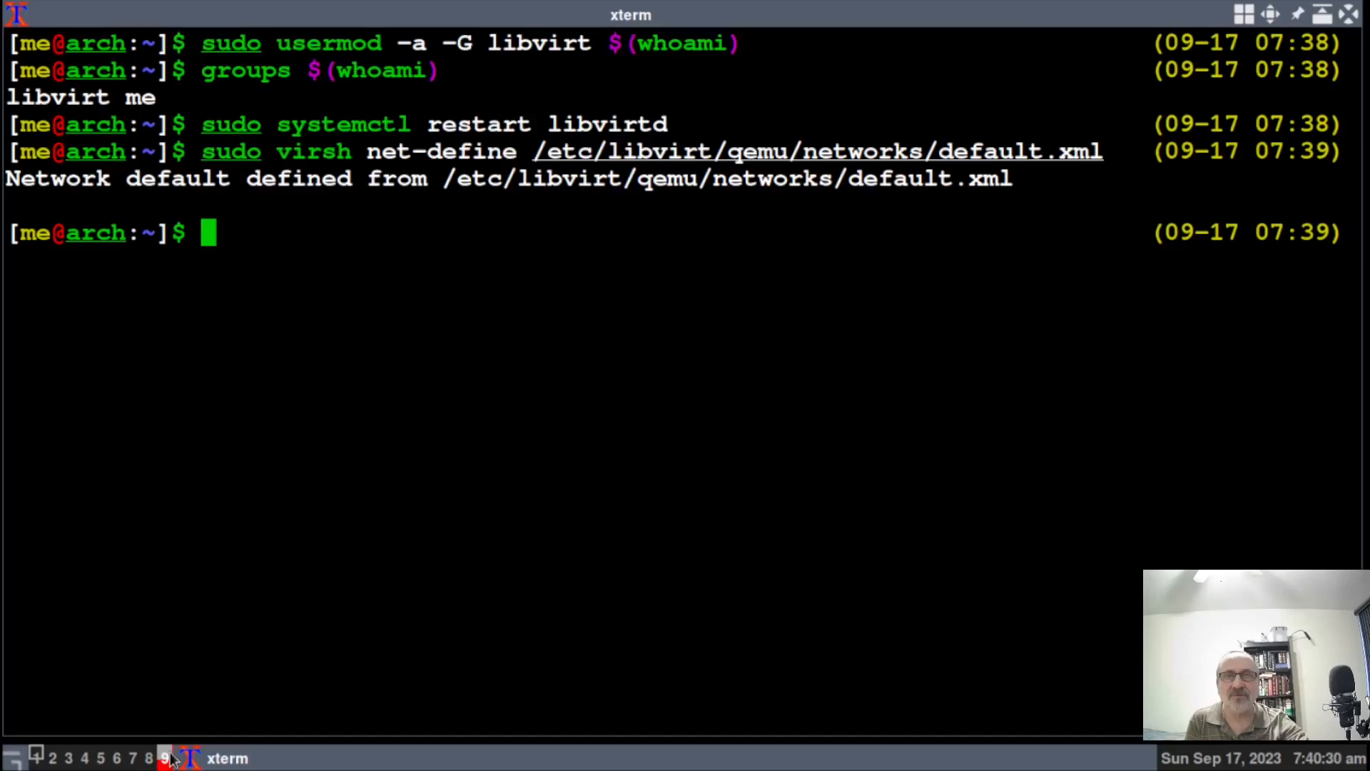
key("shift+Insert")
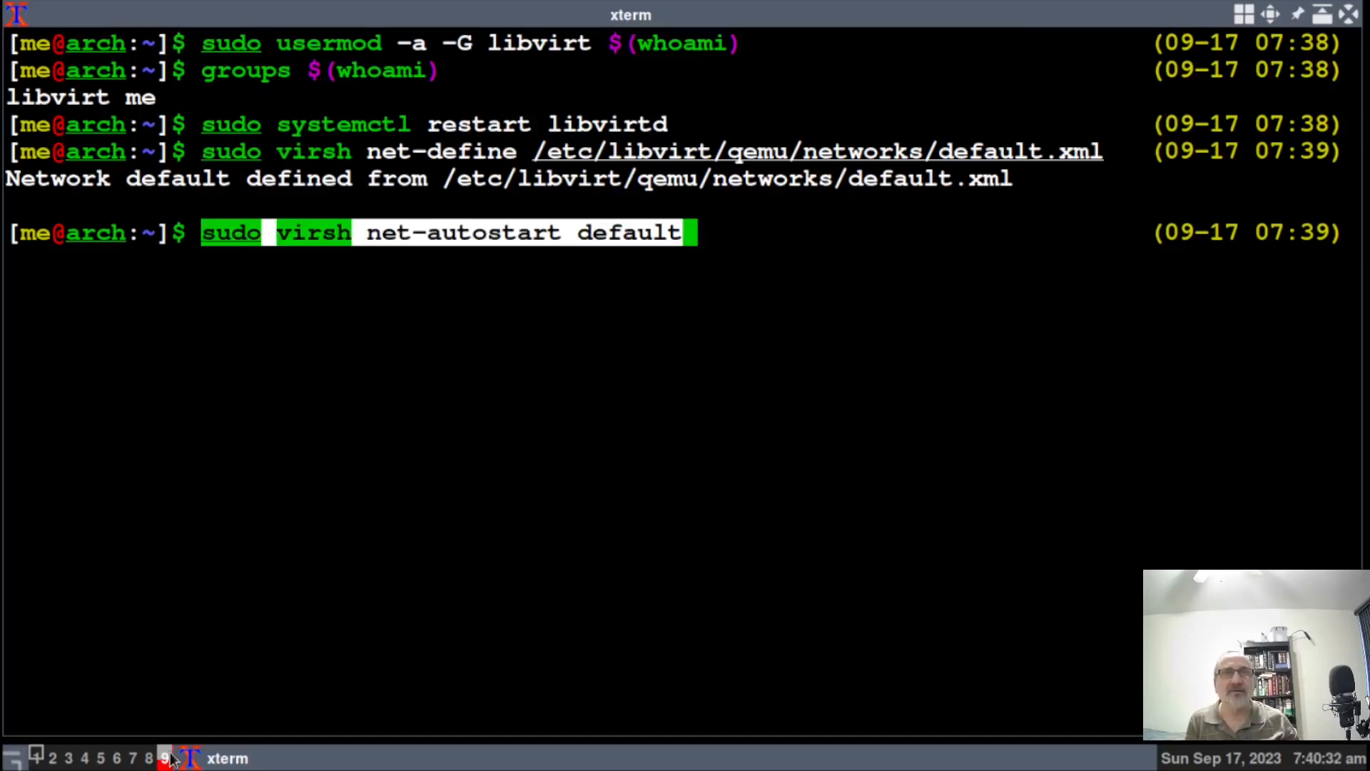
key("Return")
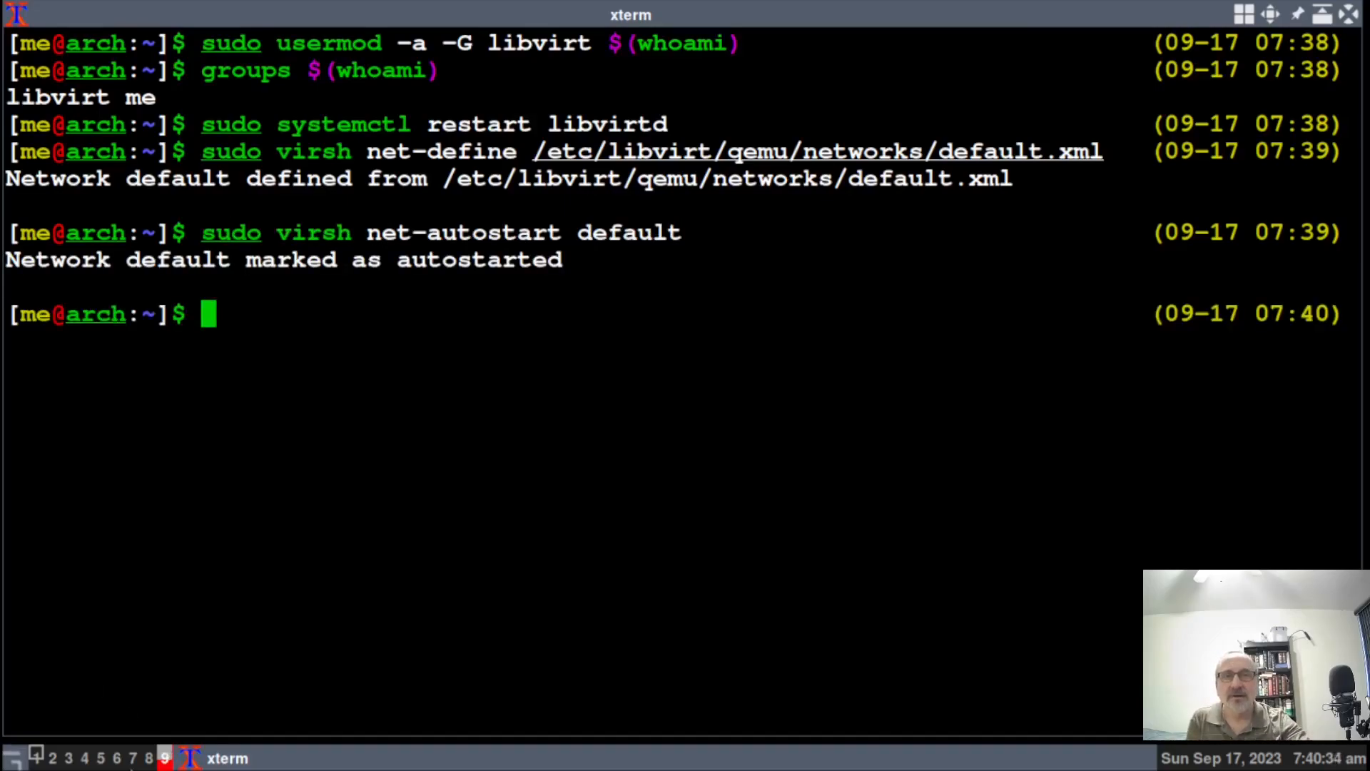
Run sudo virsh net-list --all, showing default inactive, autostart yes, persistent yes.
left_click(36, 756)
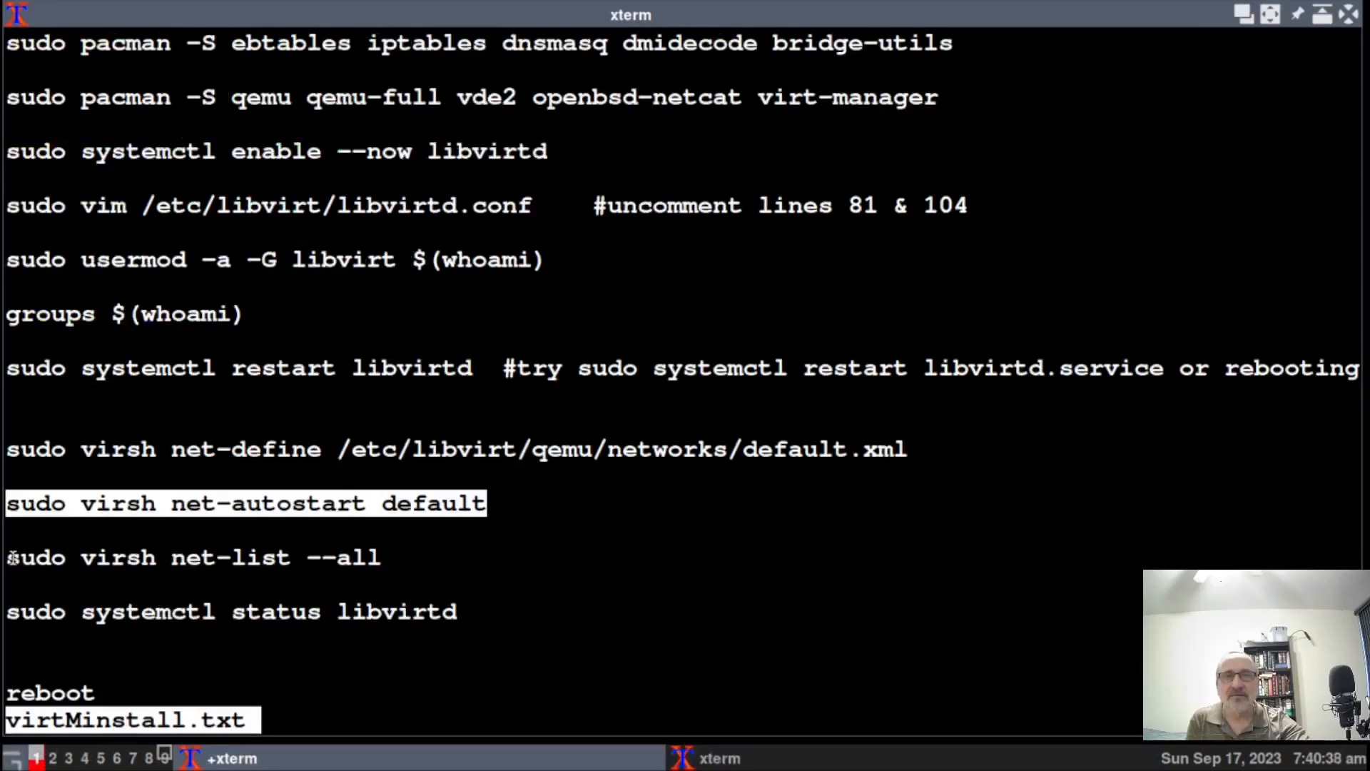
left_click_drag(9, 558, 383, 556)
key("ctrl+c")
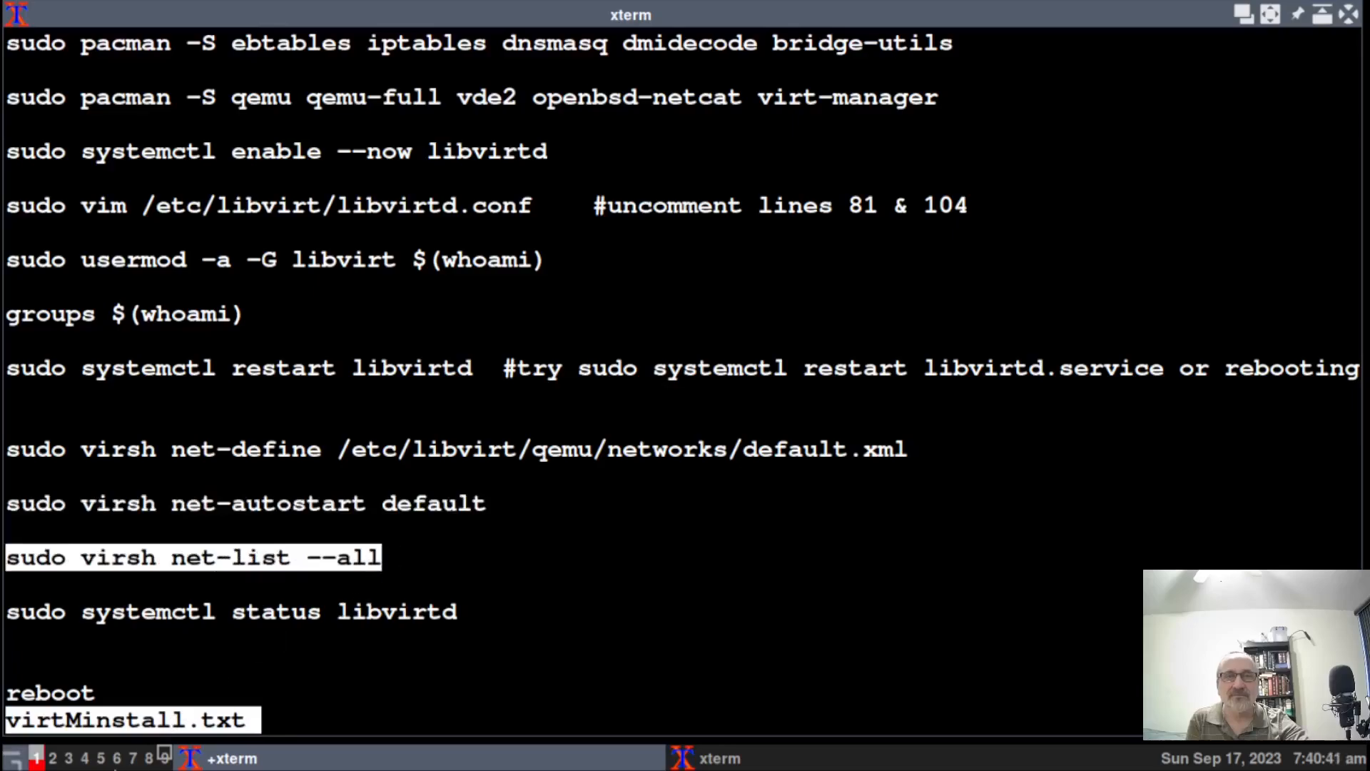
left_click(165, 758)
key("shift+Insert")
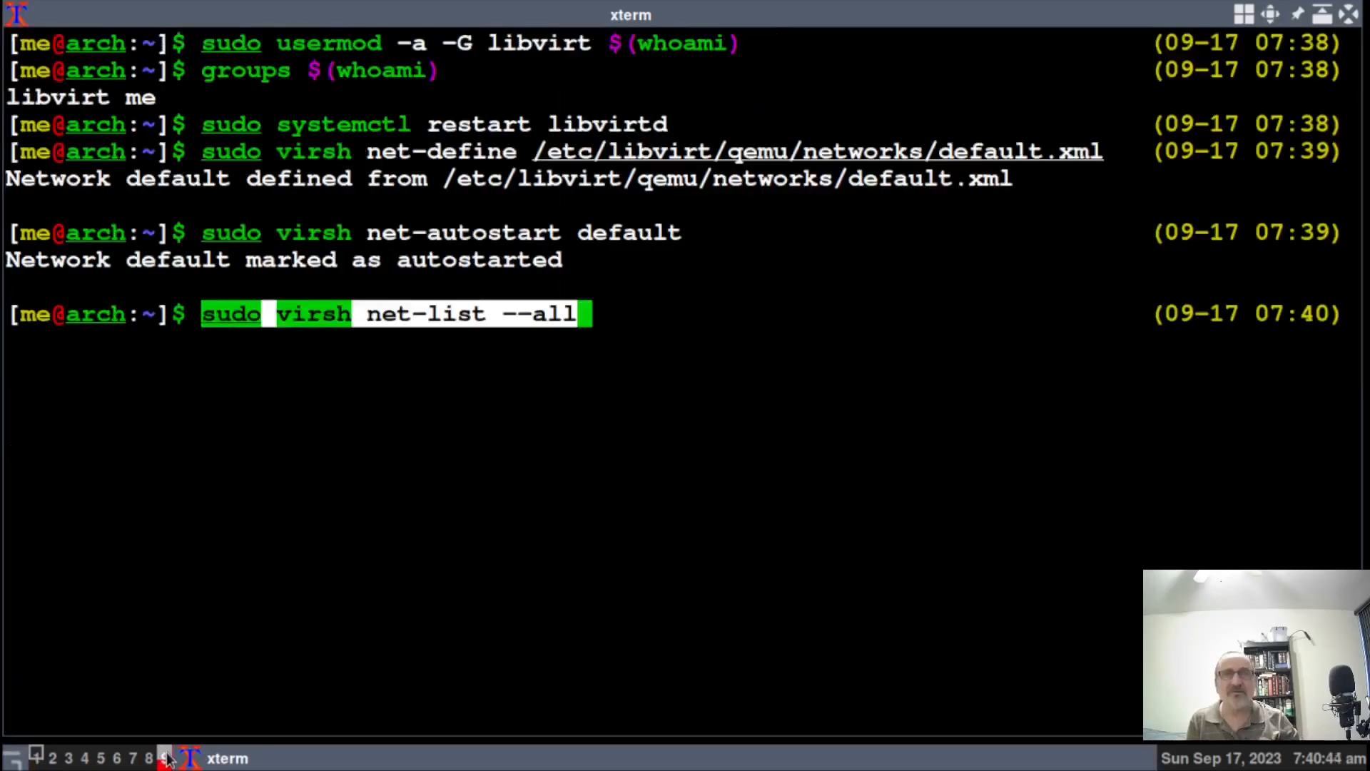
key("Return")
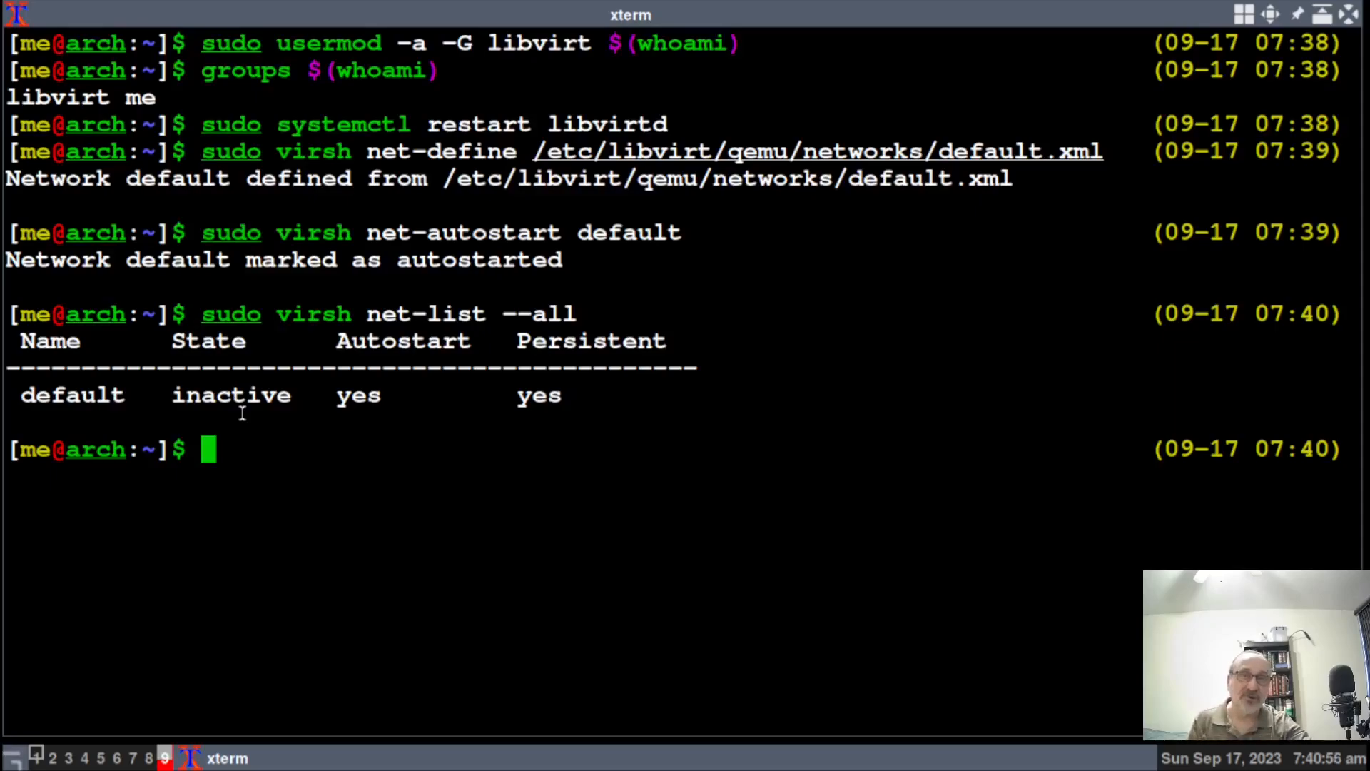
left_click(35, 757)
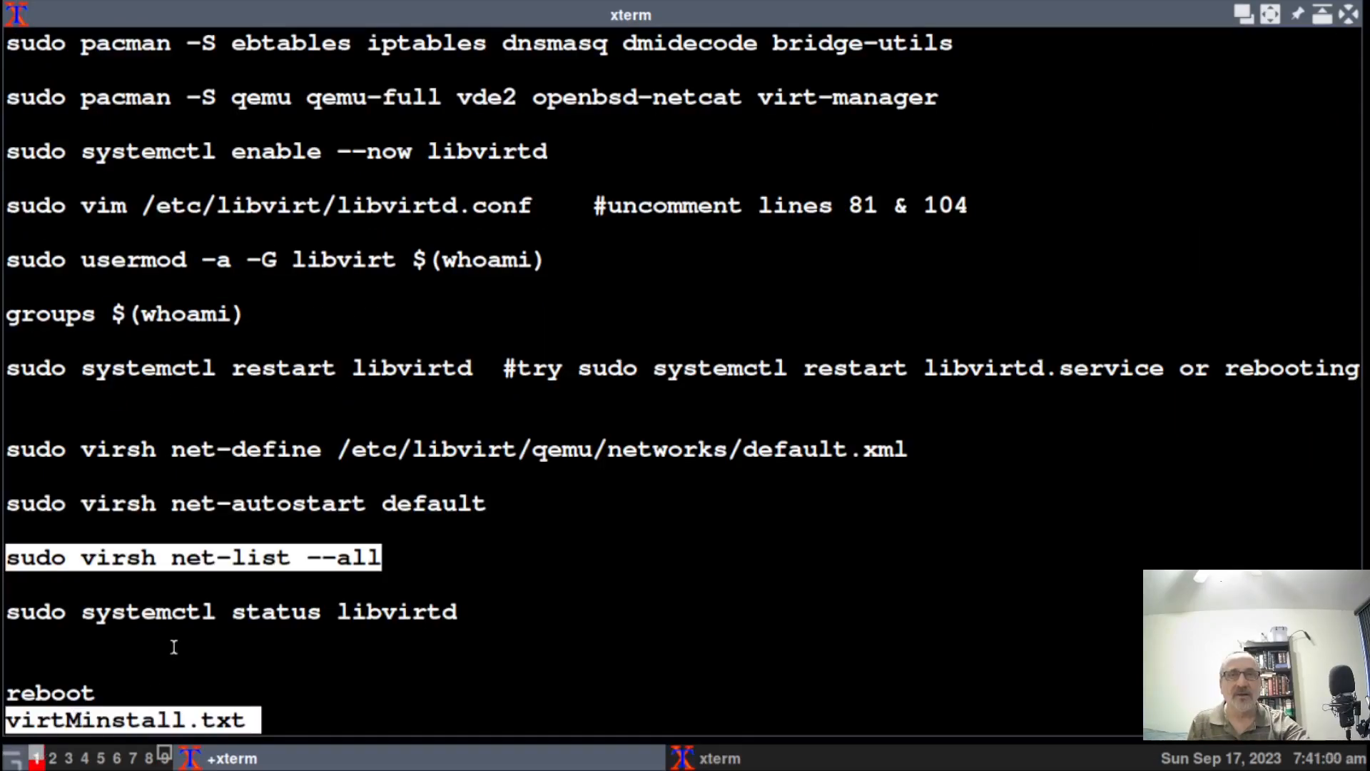
left_click_drag(9, 612, 461, 613)
key("ctrl+c")
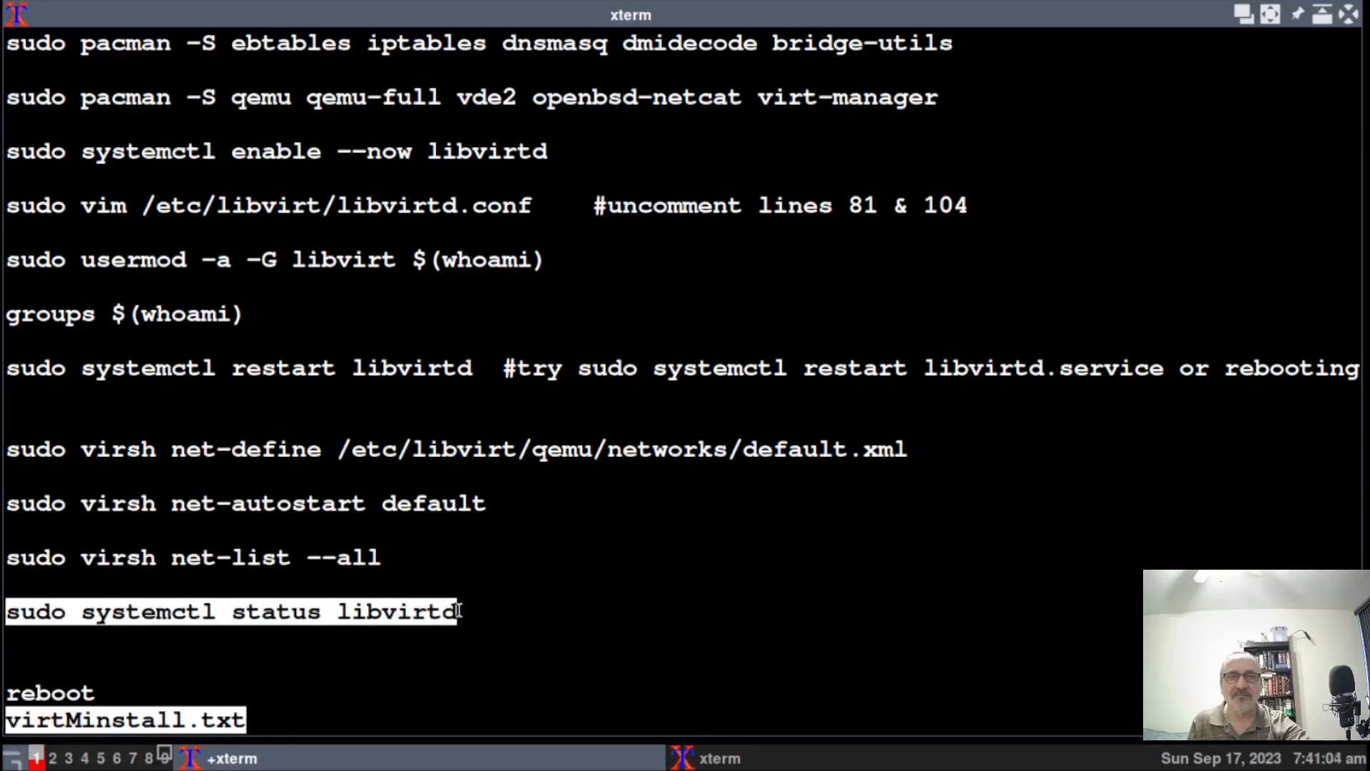
Run sudo systemctl status libvirtd and highlight 'enabled' in the active (running) output.
left_click(165, 757)
key("shift+Insert")
key("Return")
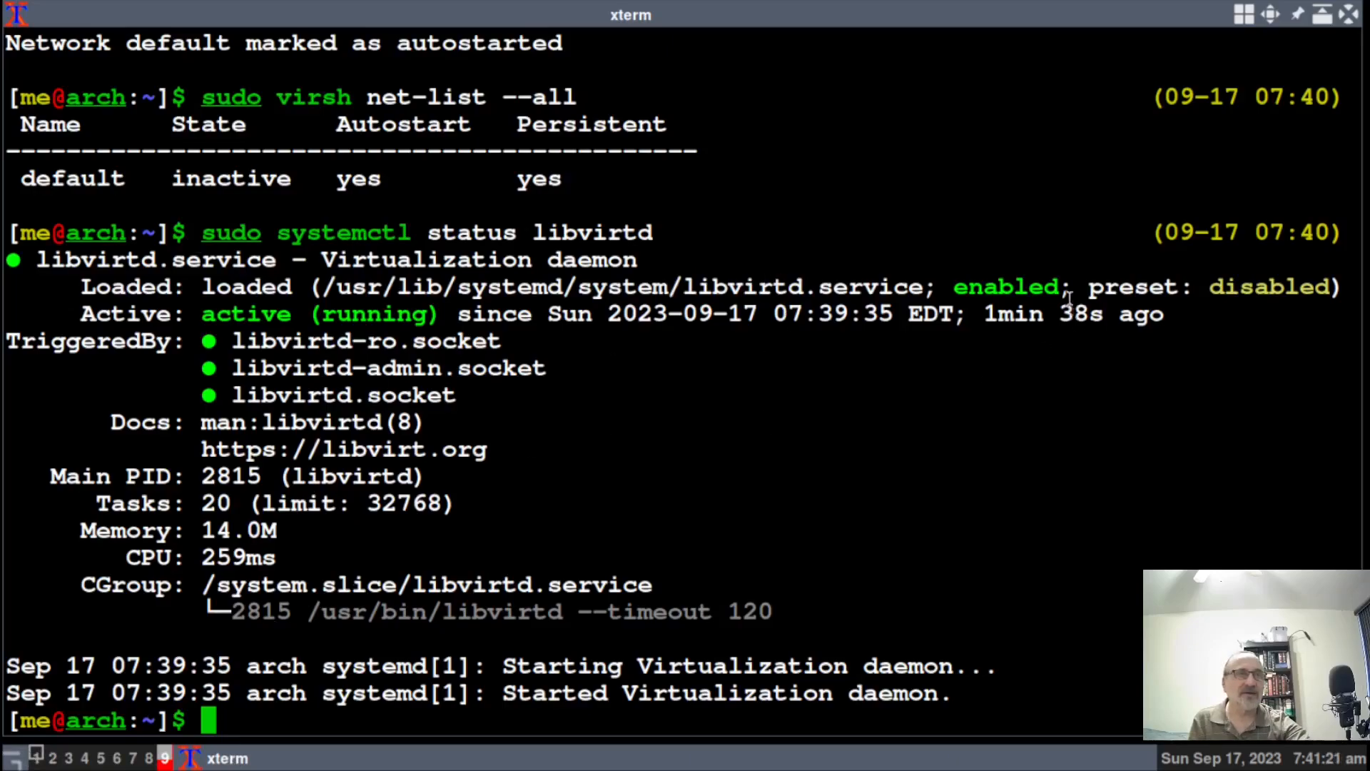
left_click_drag(946, 285, 1070, 287)
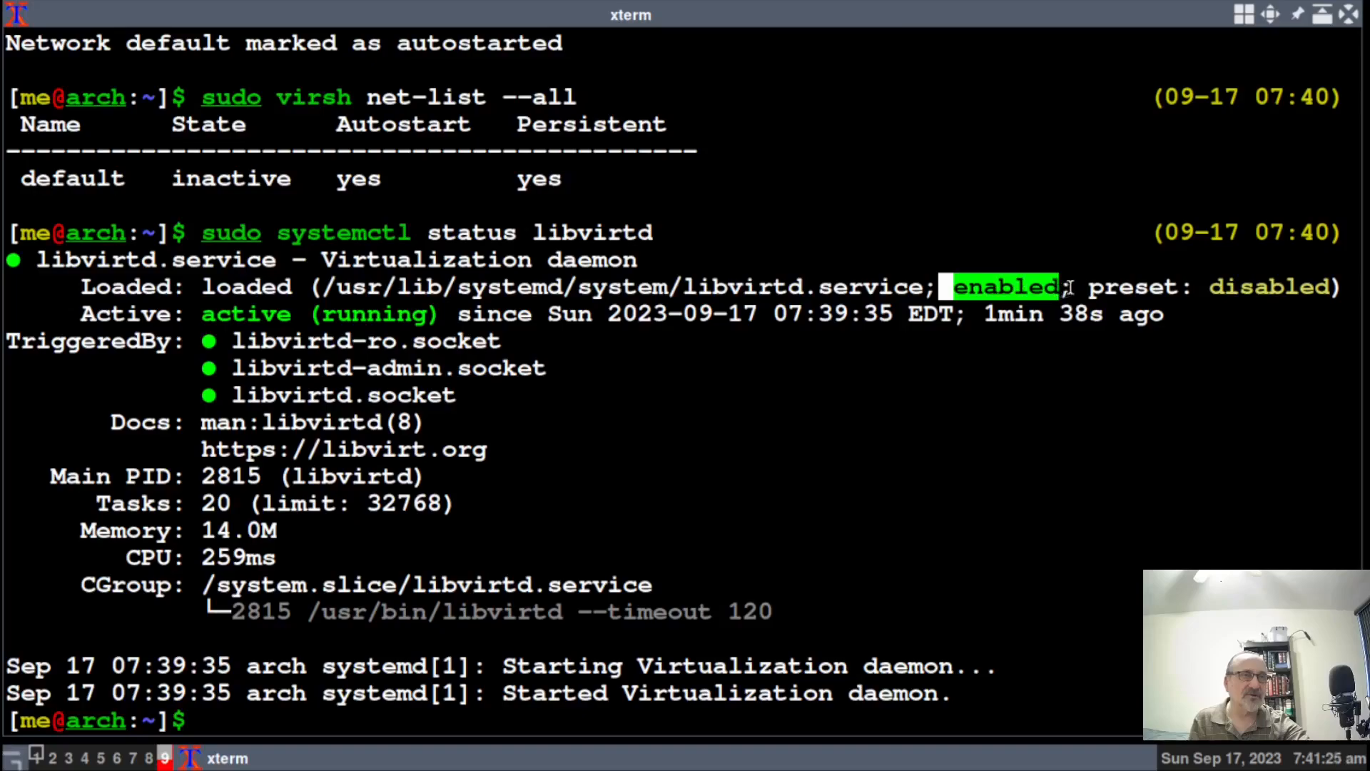
left_click(1063, 407)
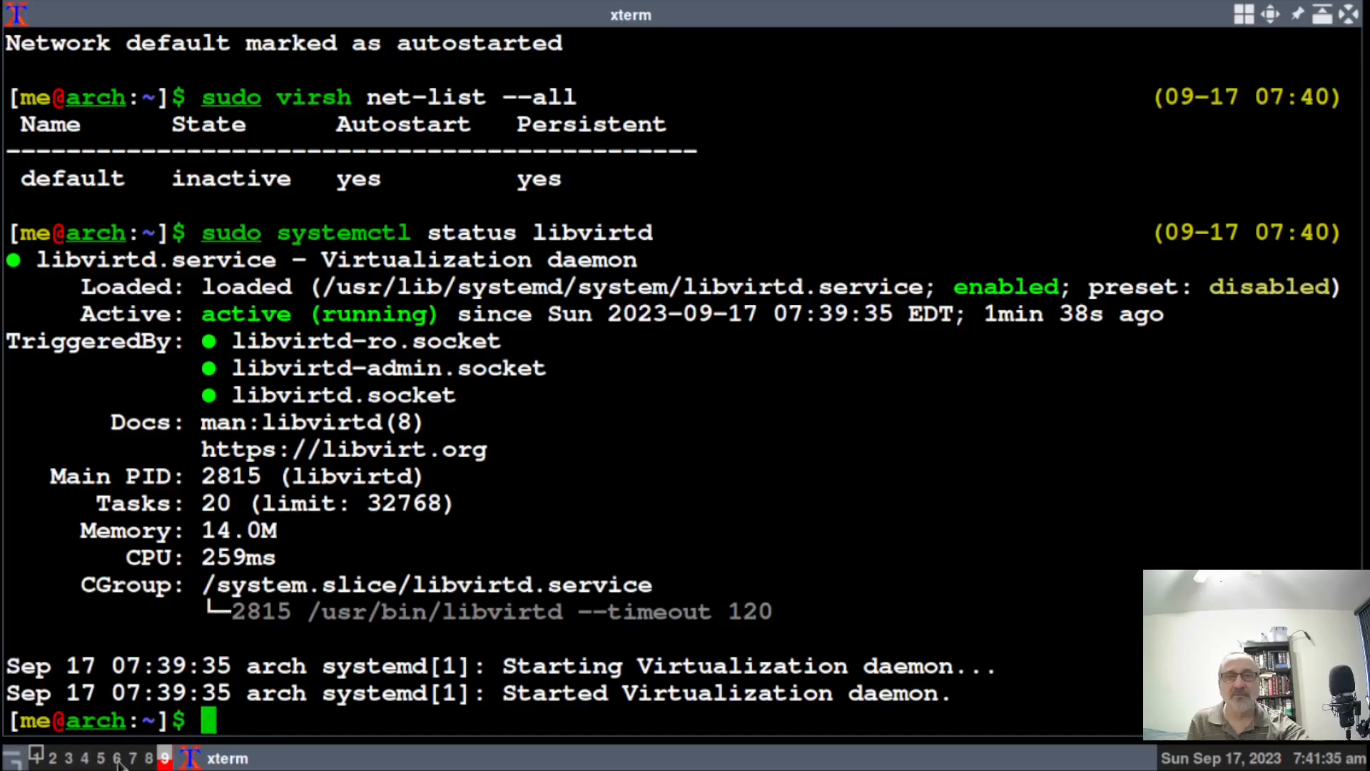
Highlight the final reboot step in the install notes.
left_click(41, 759)
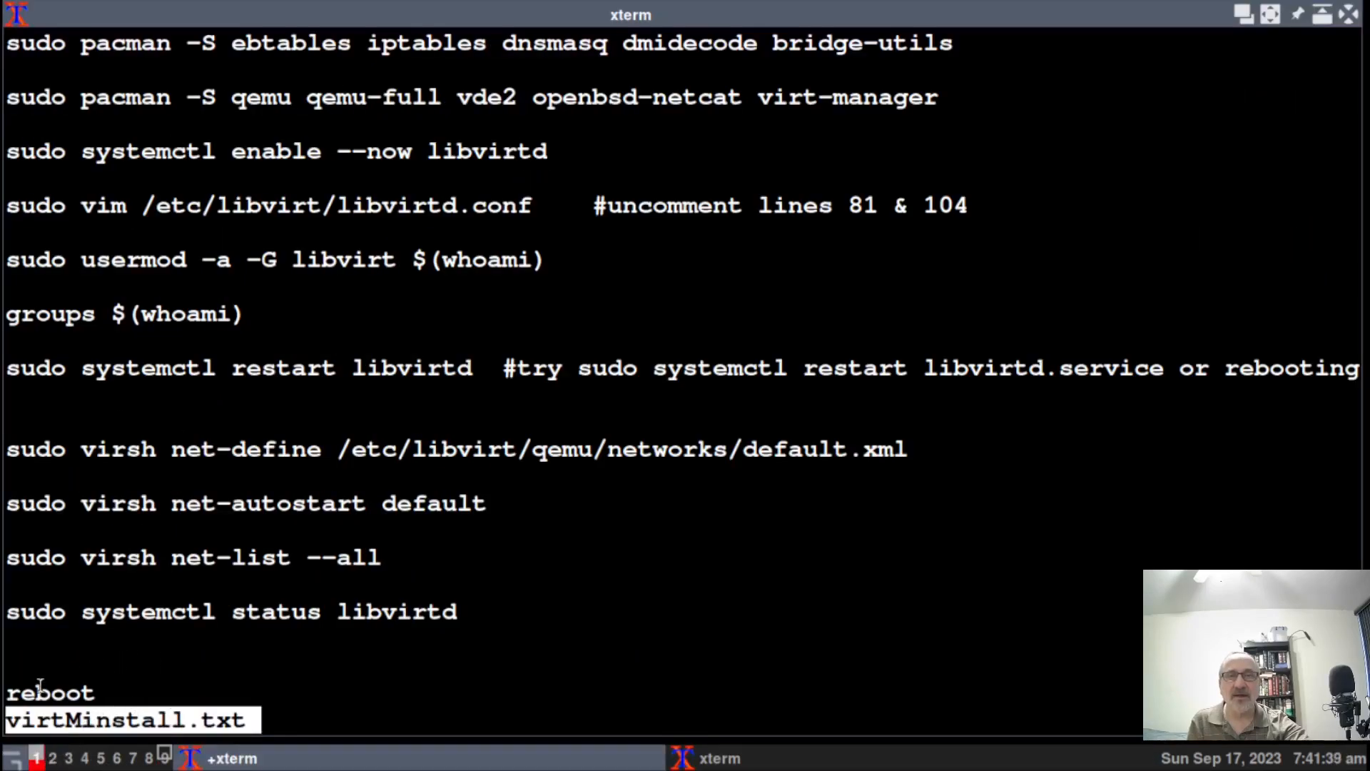
left_click_drag(12, 693, 99, 686)
left_click(133, 673)
Close the notes, reboot the host with reboot, and log back in with the account password.
left_click(1352, 16)
key("ctrl+alt+9")
type("reboot")
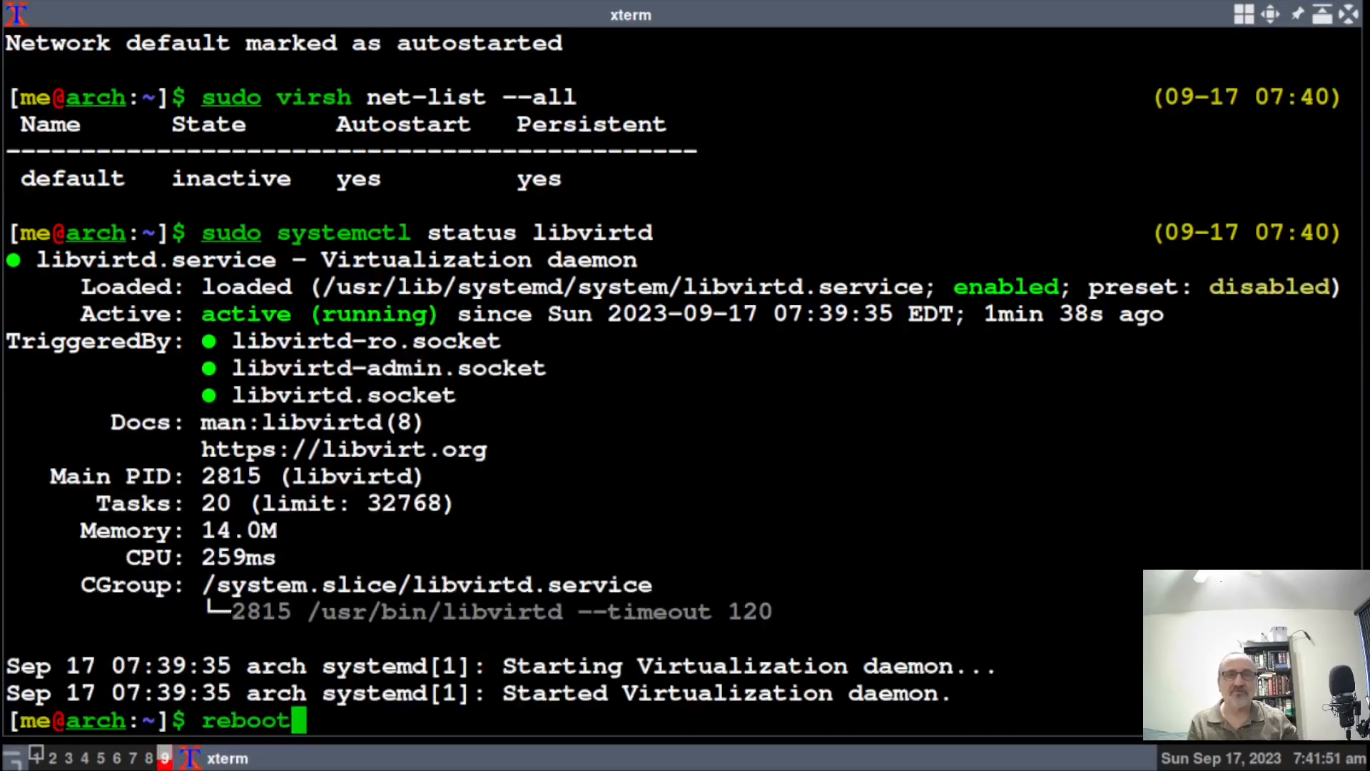
key("Return")
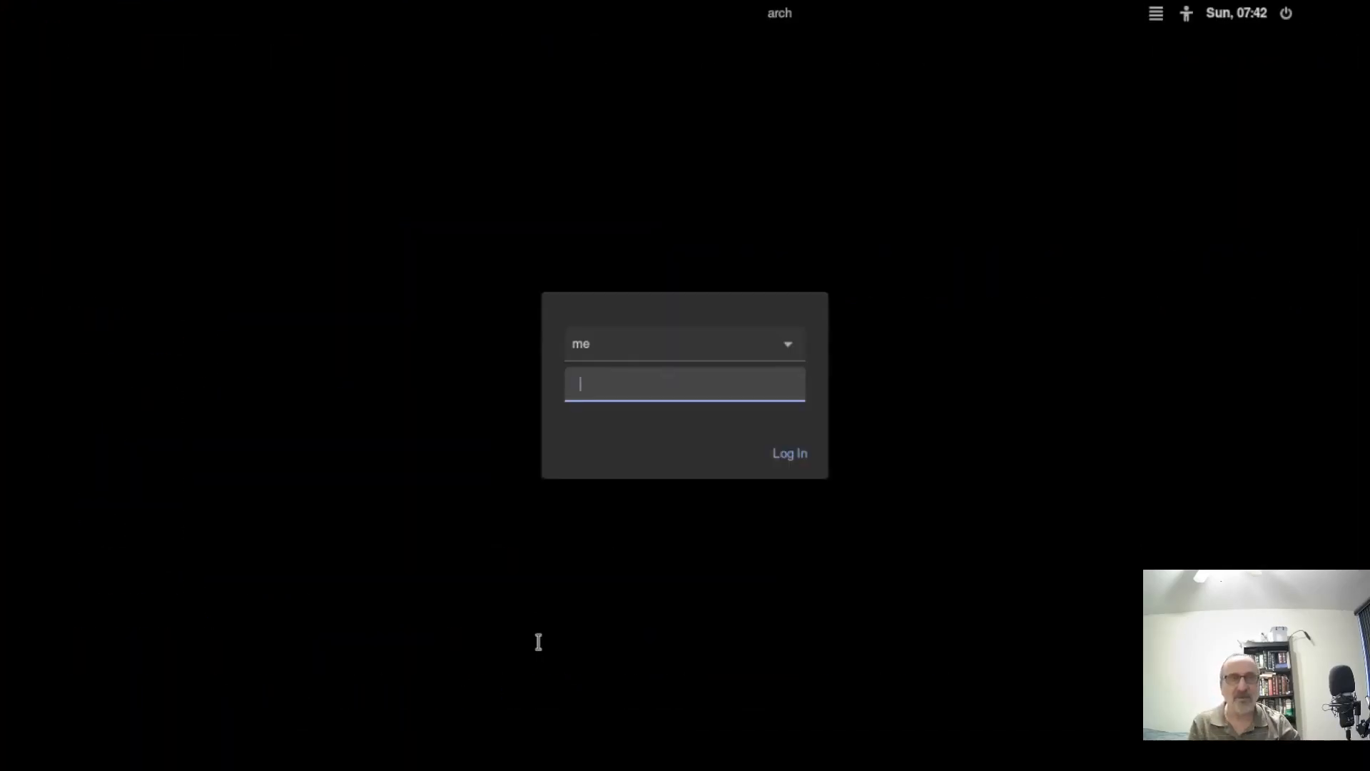
type("••")
key("Return")
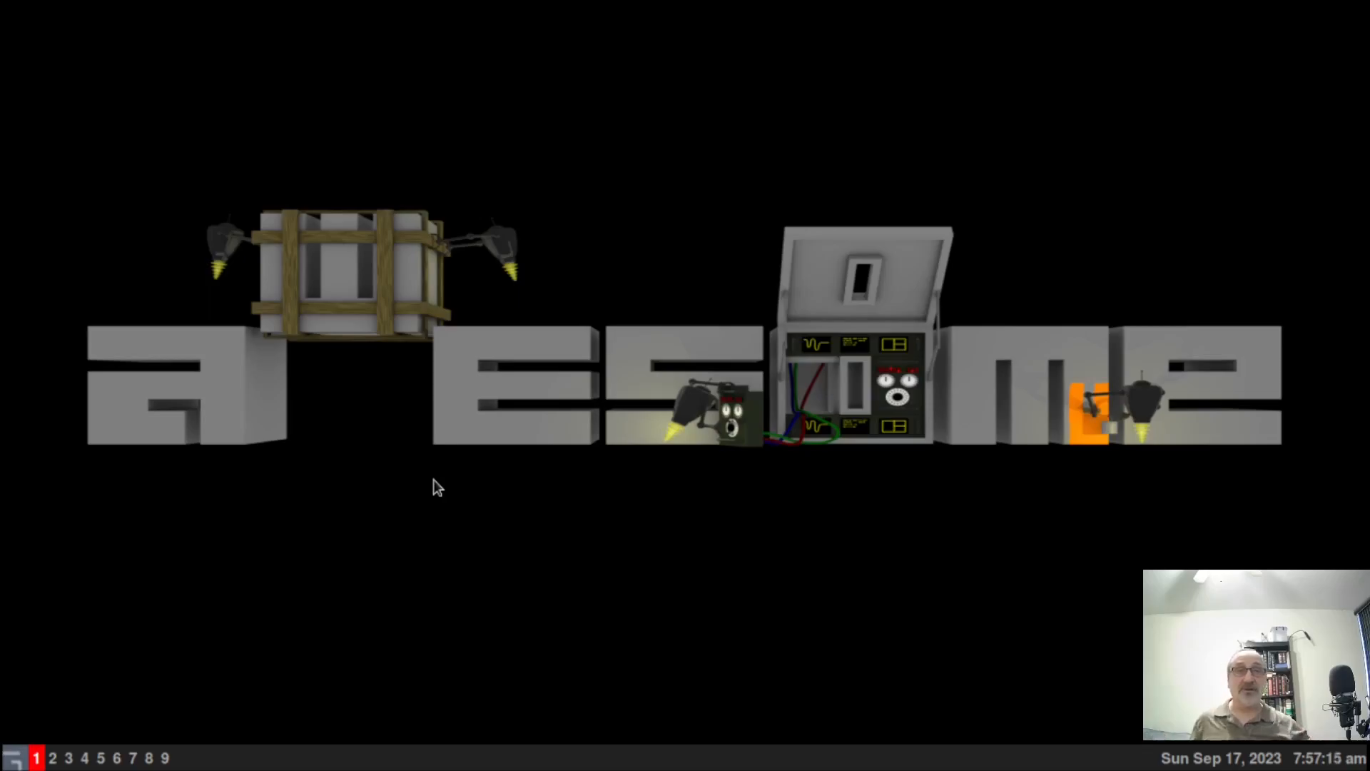
Launch Virtmanager from the awesome desktop menu, showing only QEMU/KVM, then close its window.
right_click(354, 396)
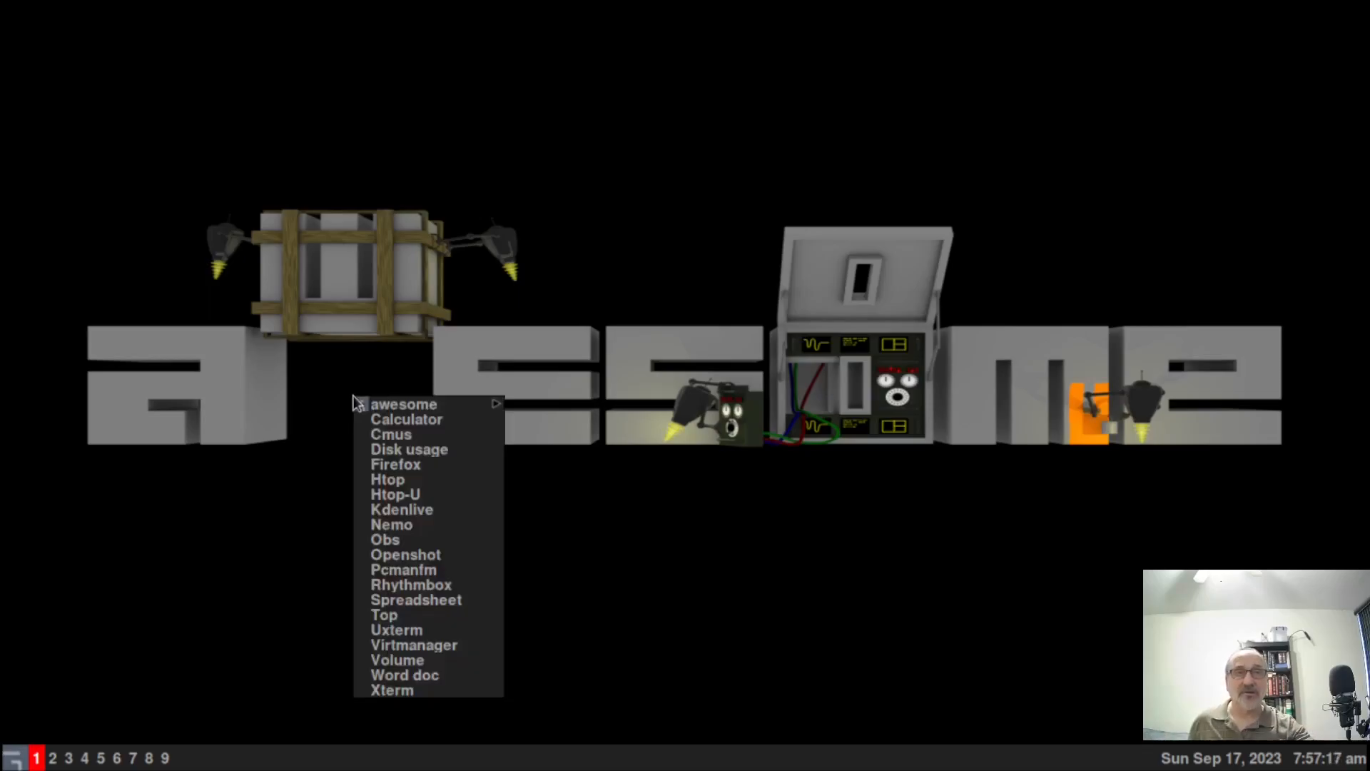
left_click(485, 645)
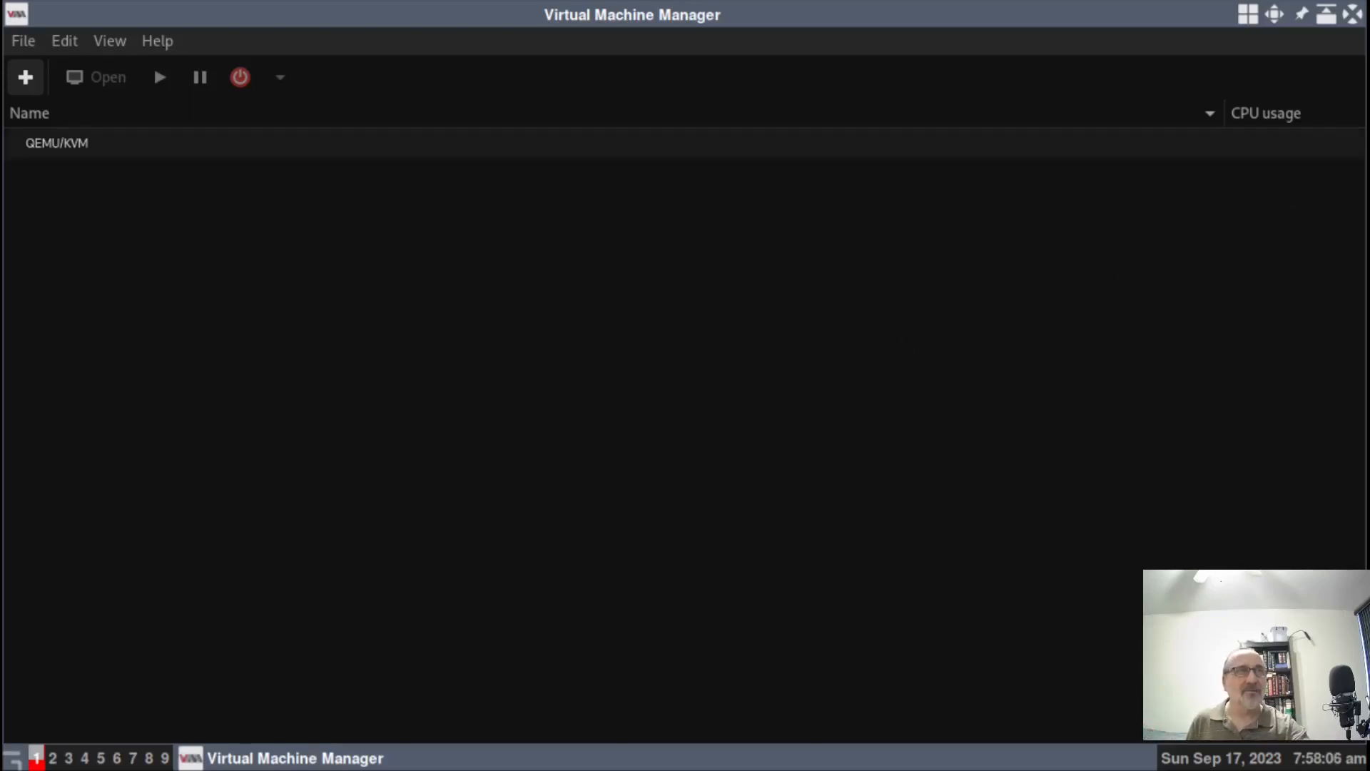
left_click(1353, 14)
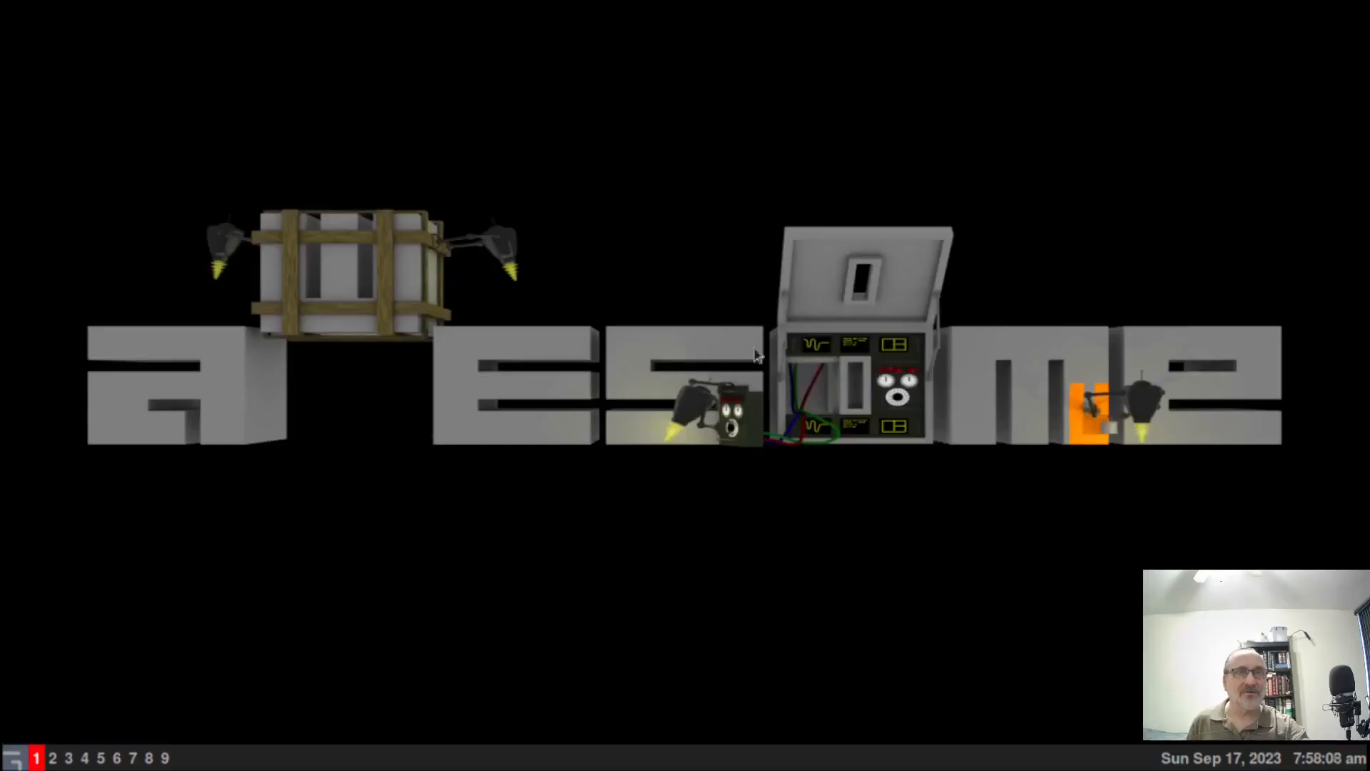
Open Xterm in the Arch guest and run shutdown now to power it off.
right_click(364, 444)
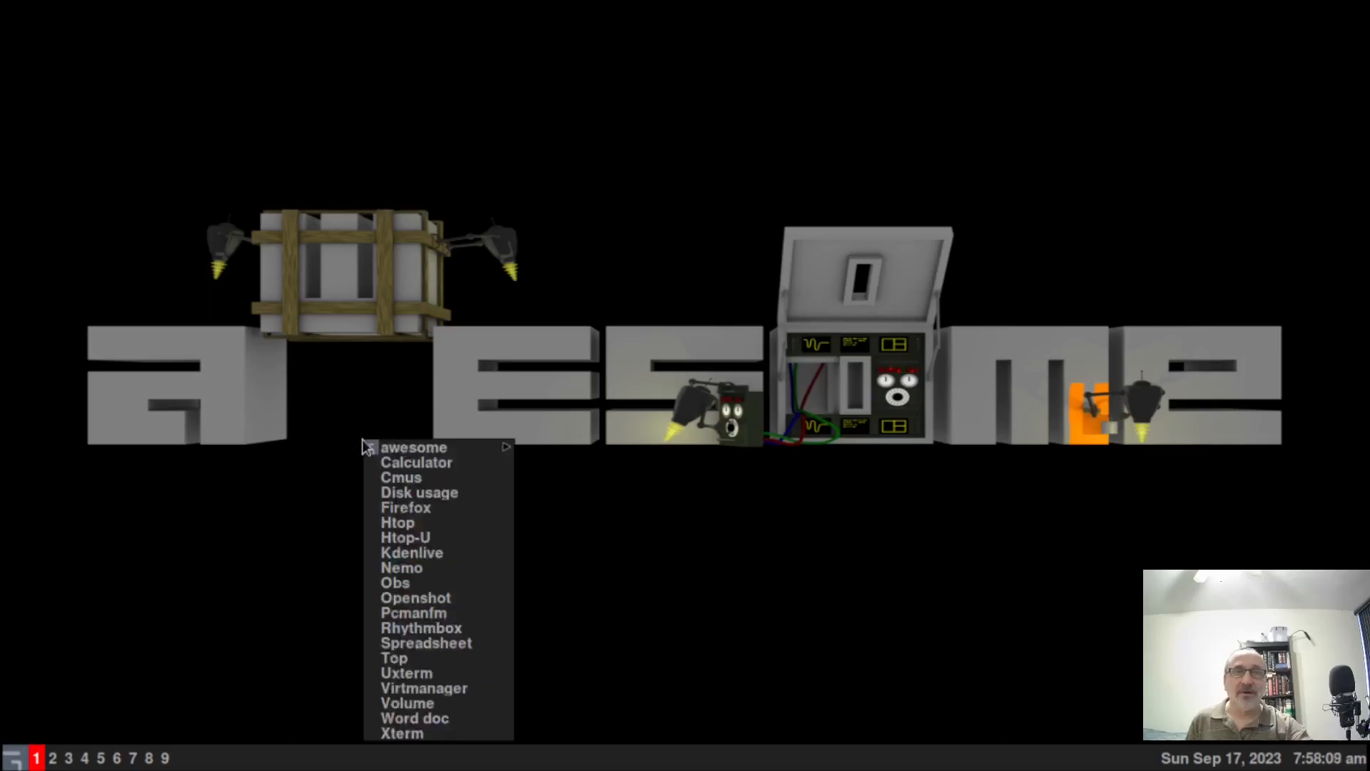
left_click(426, 733)
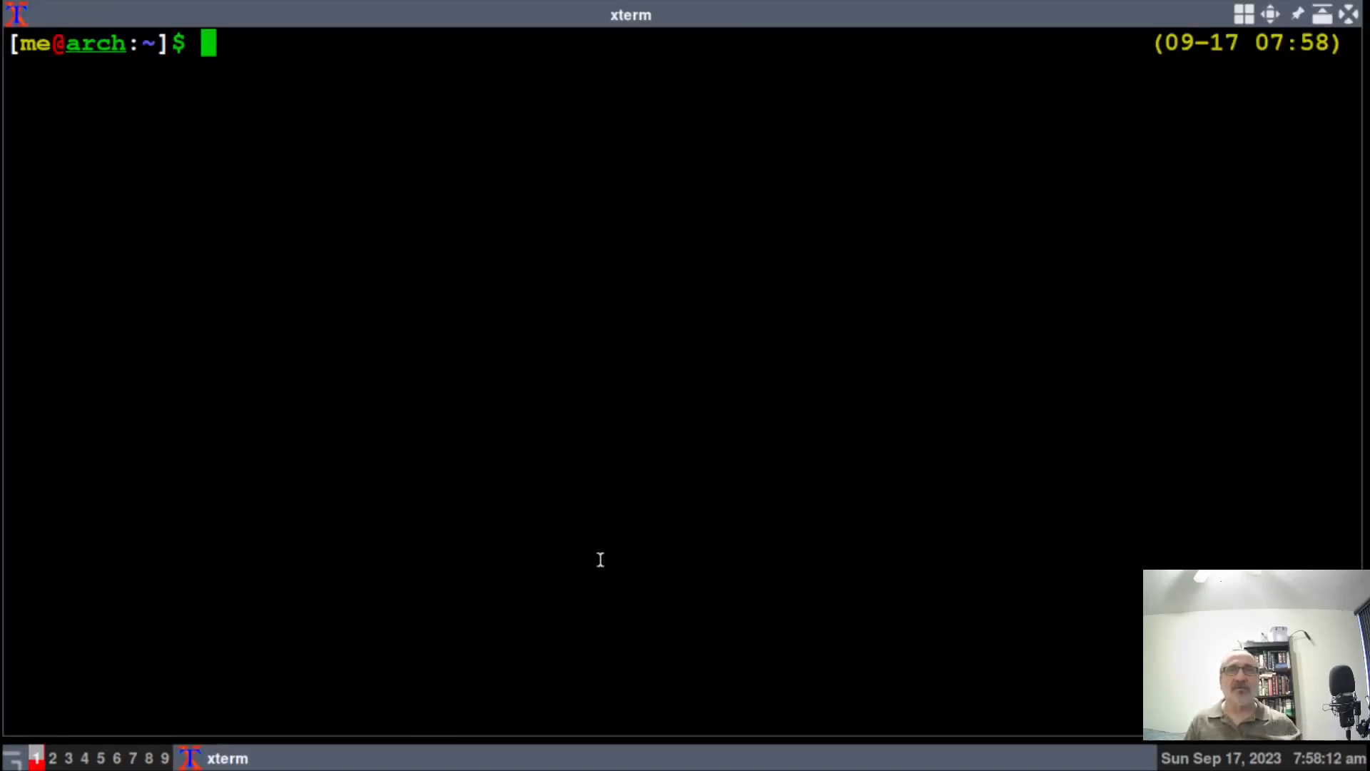
type("sh")
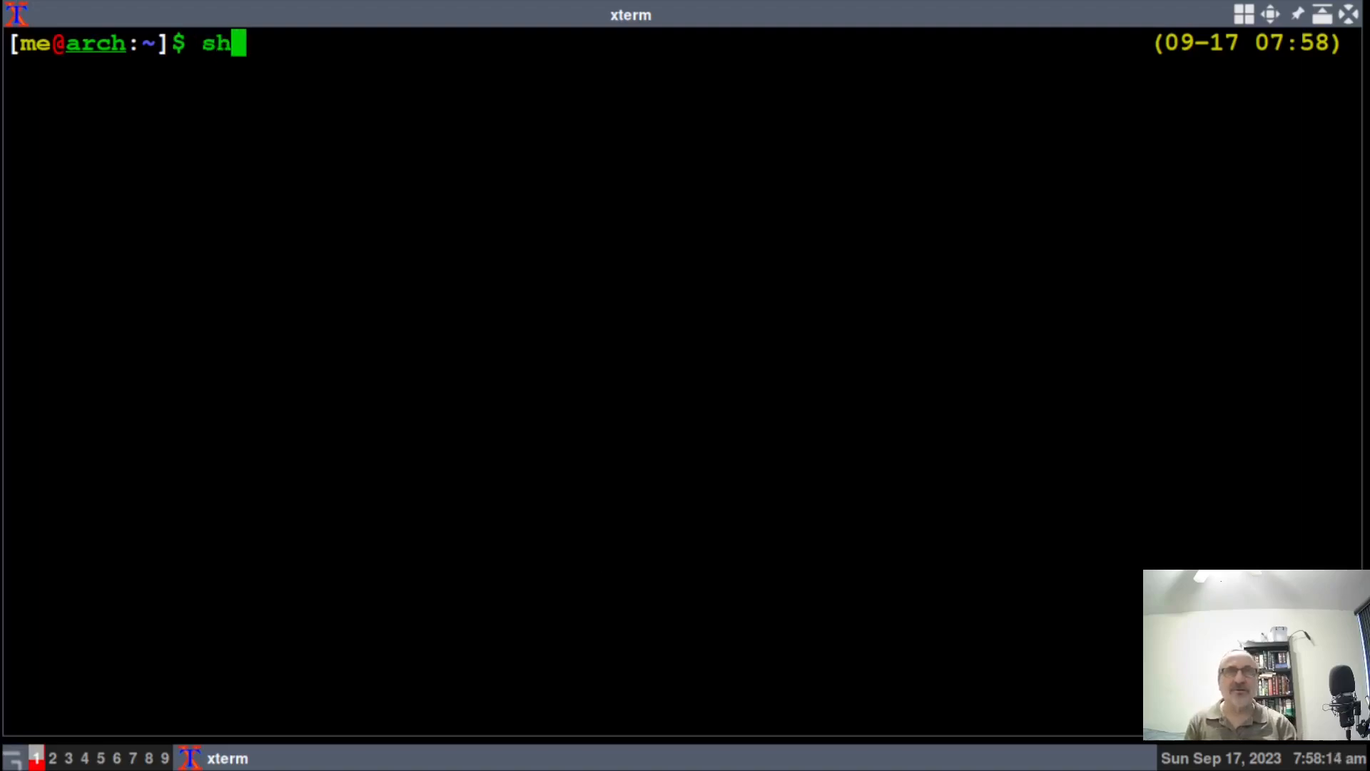
type("utdown now")
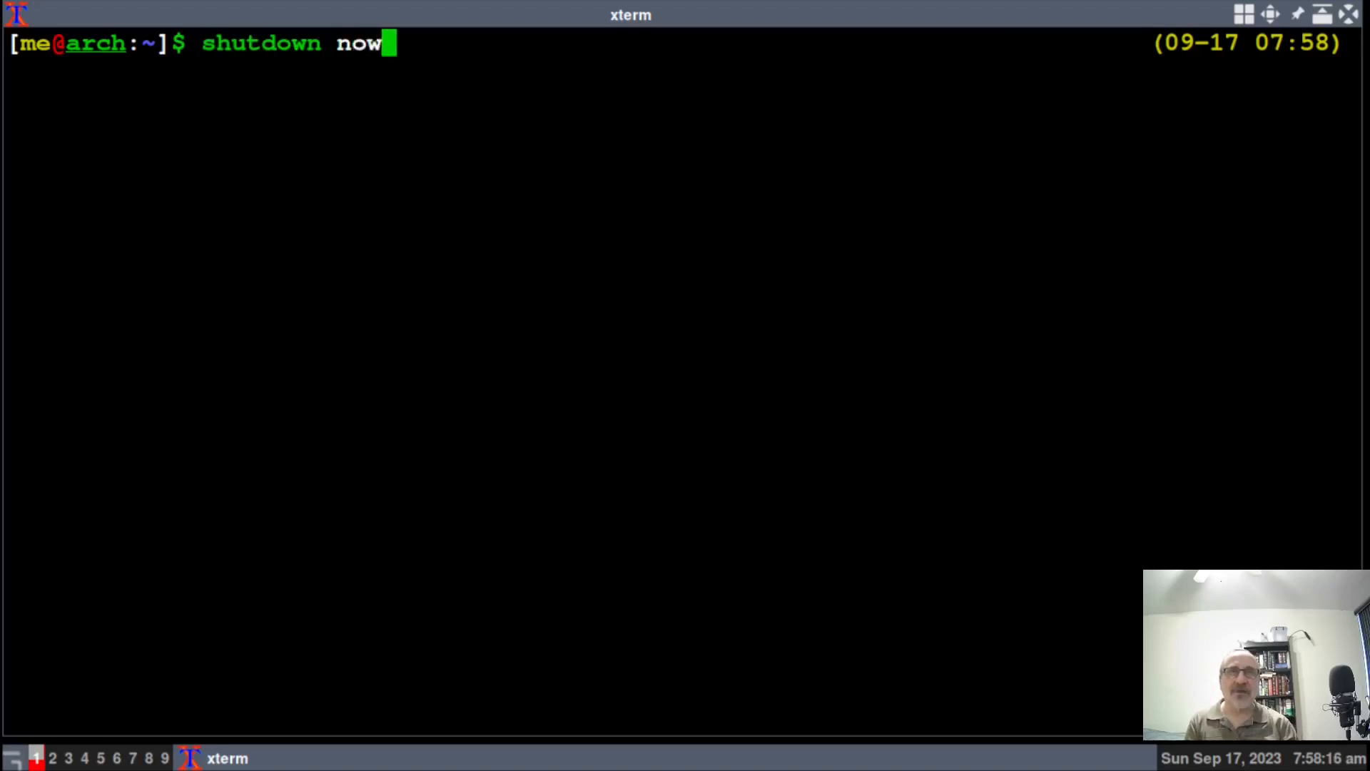
key("Return")
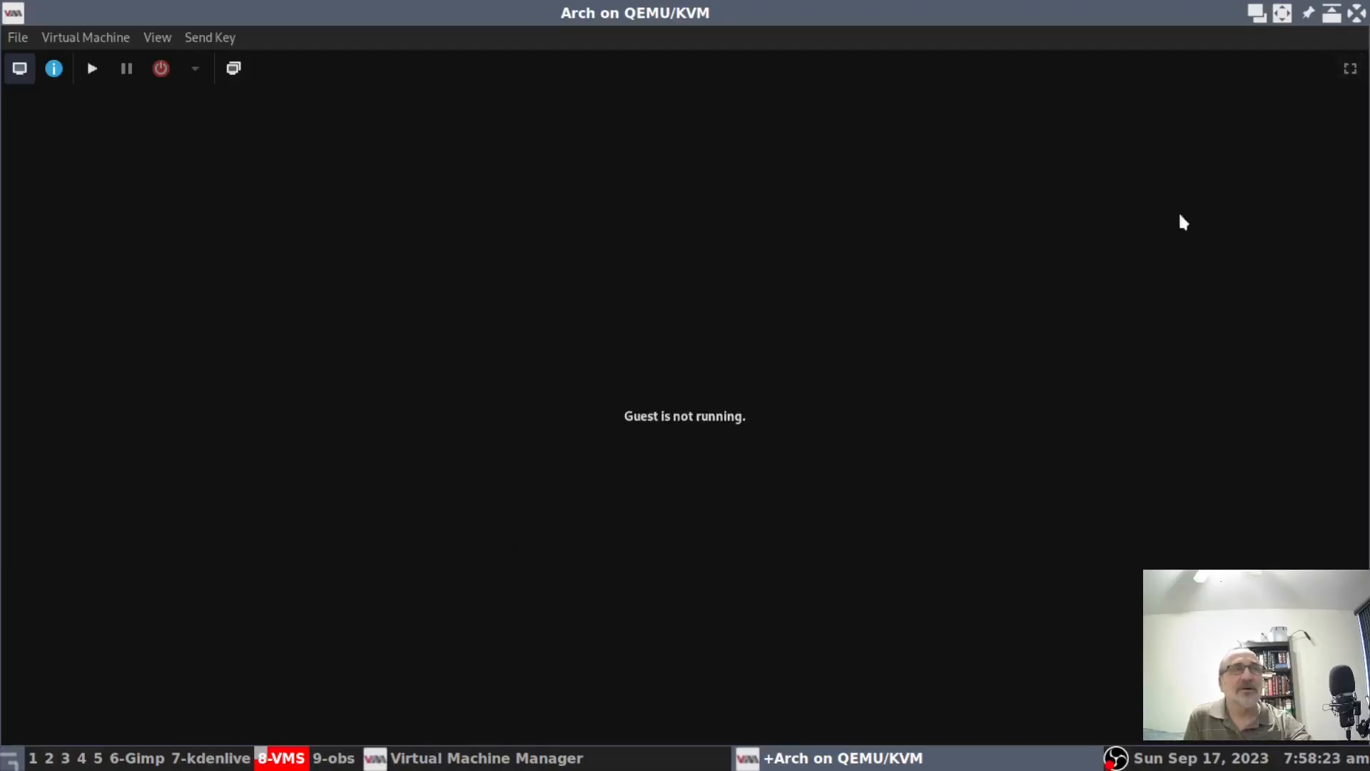
Close the Arch viewer and manager, then relaunch Virtmanager listing fourteen shut-off guests.
left_click(1357, 15)
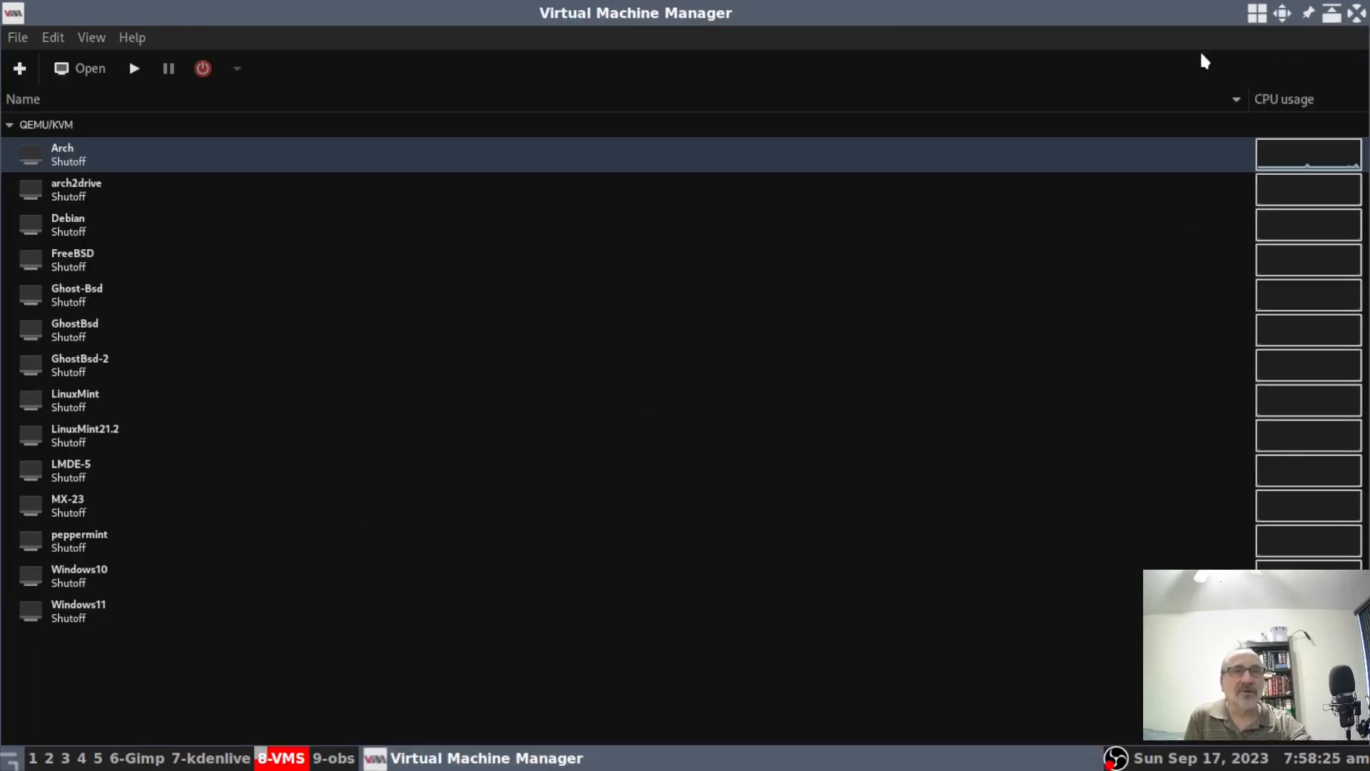
left_click(1356, 14)
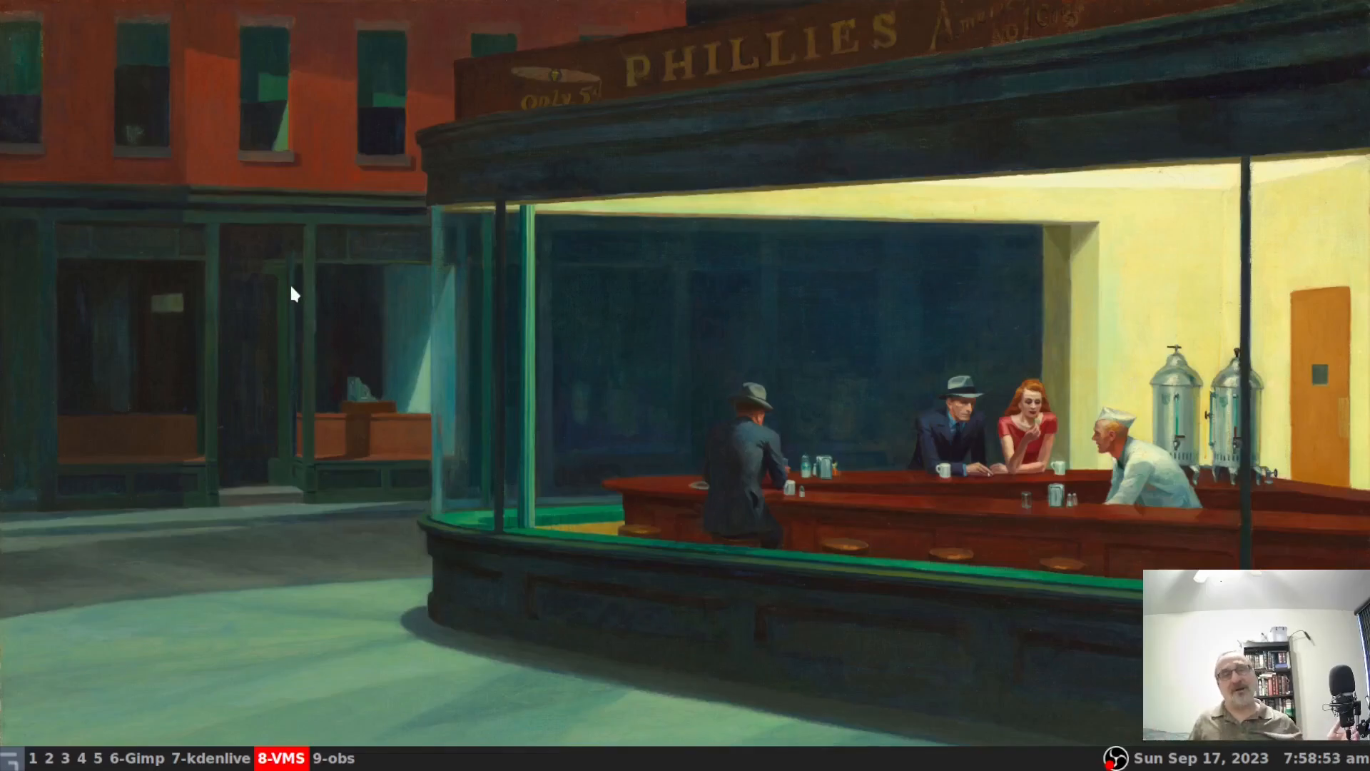
right_click(273, 329)
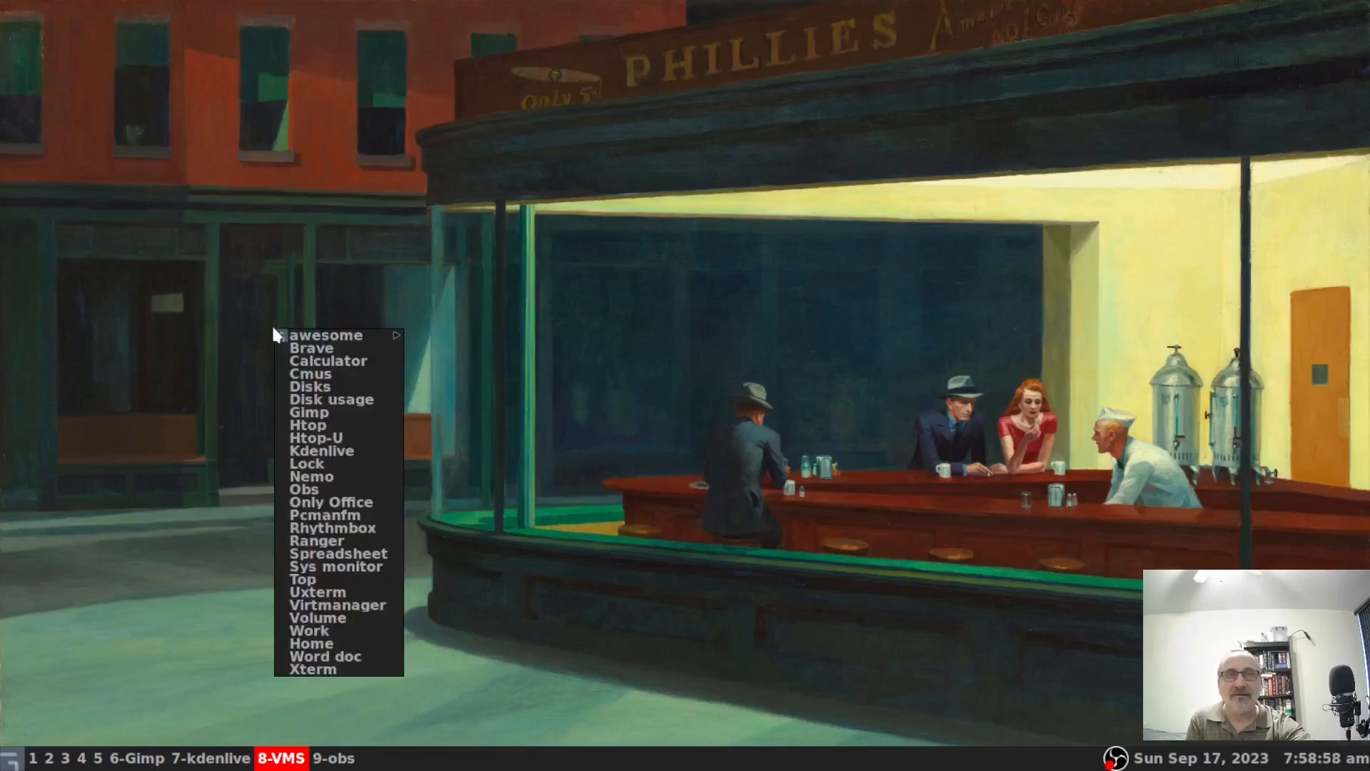
left_click(384, 606)
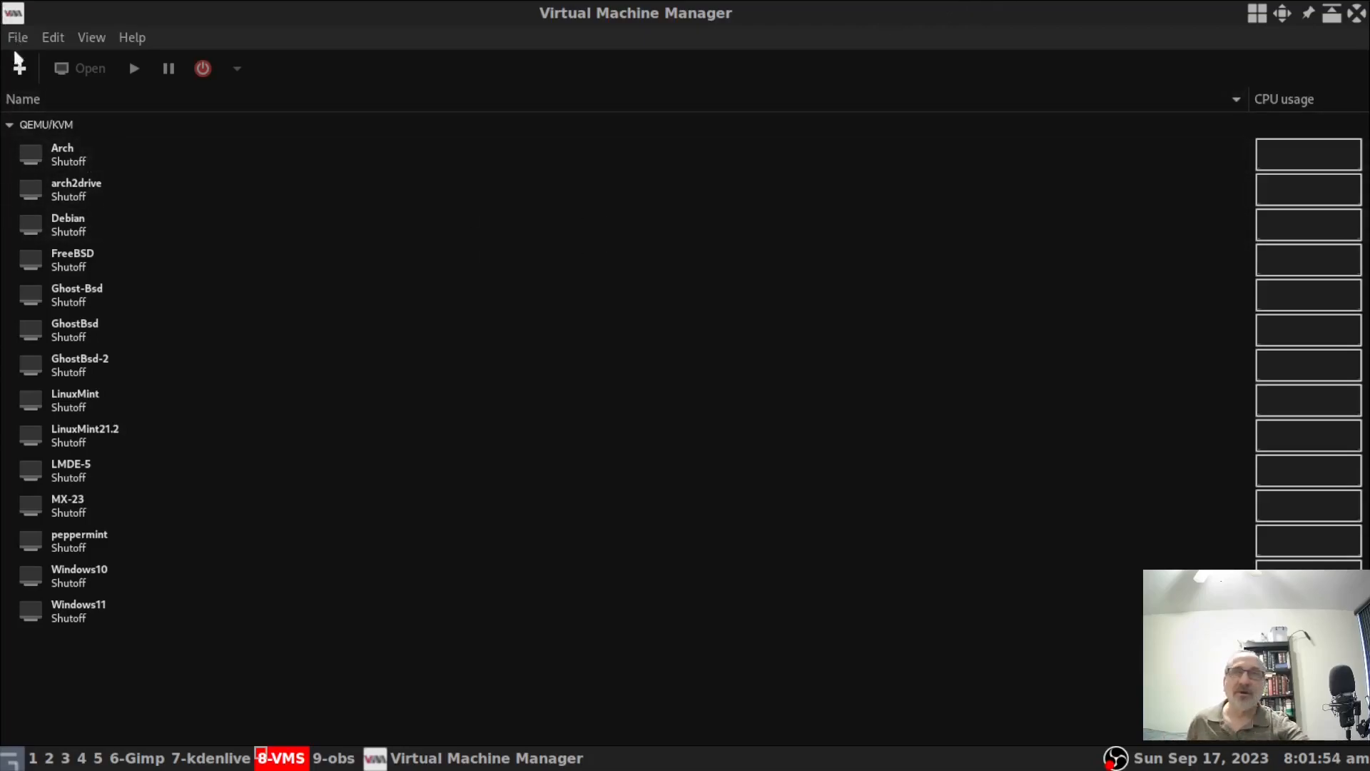
Start a new VM from local install media using linuxmint-21.2-cinnamon-64bit.iso.
left_click(22, 65)
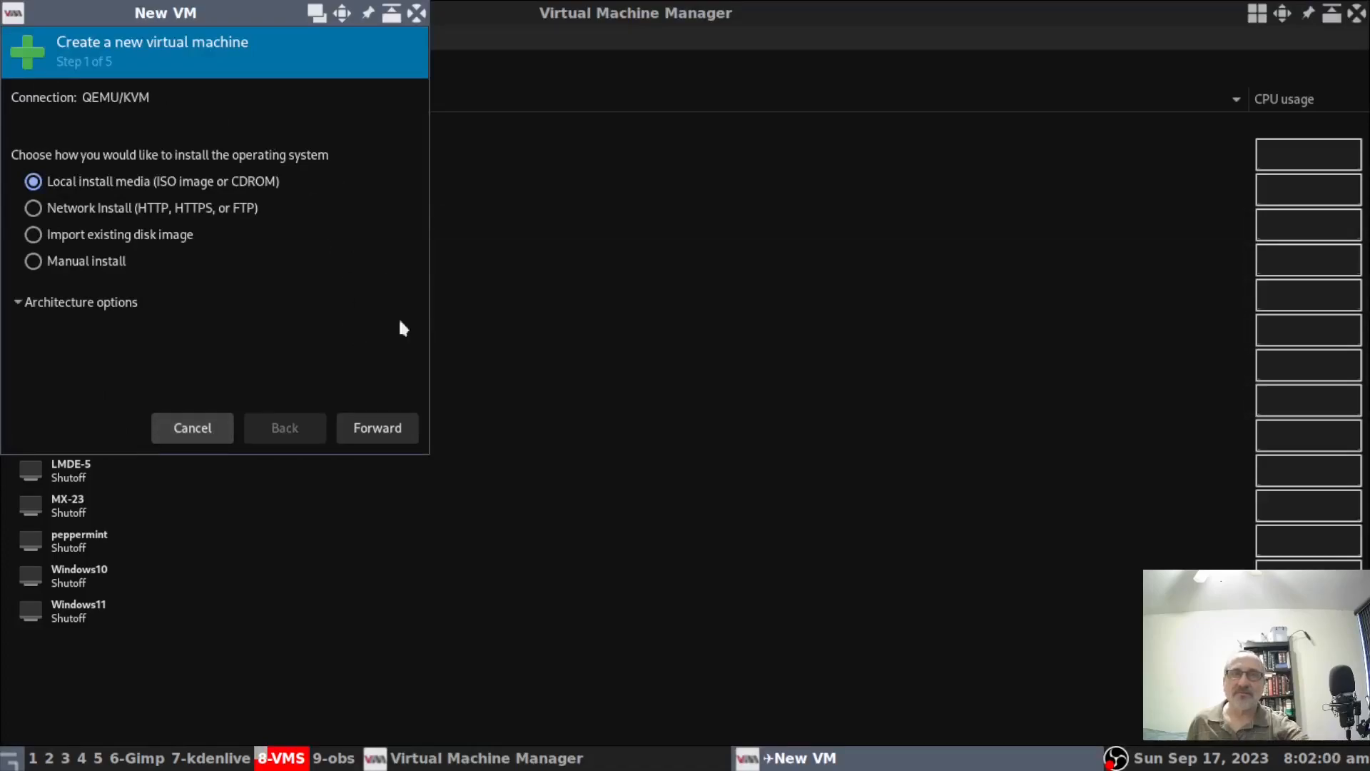
left_click(398, 432)
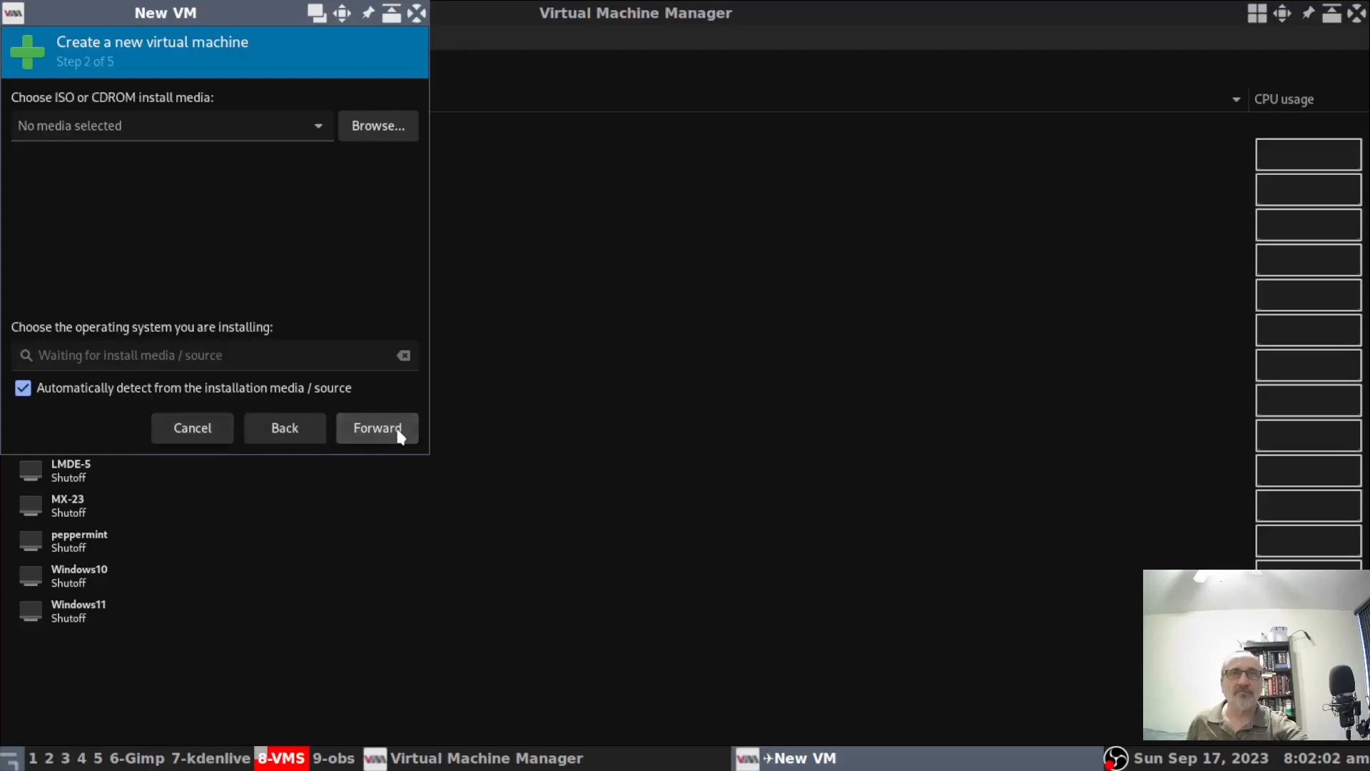
left_click(392, 131)
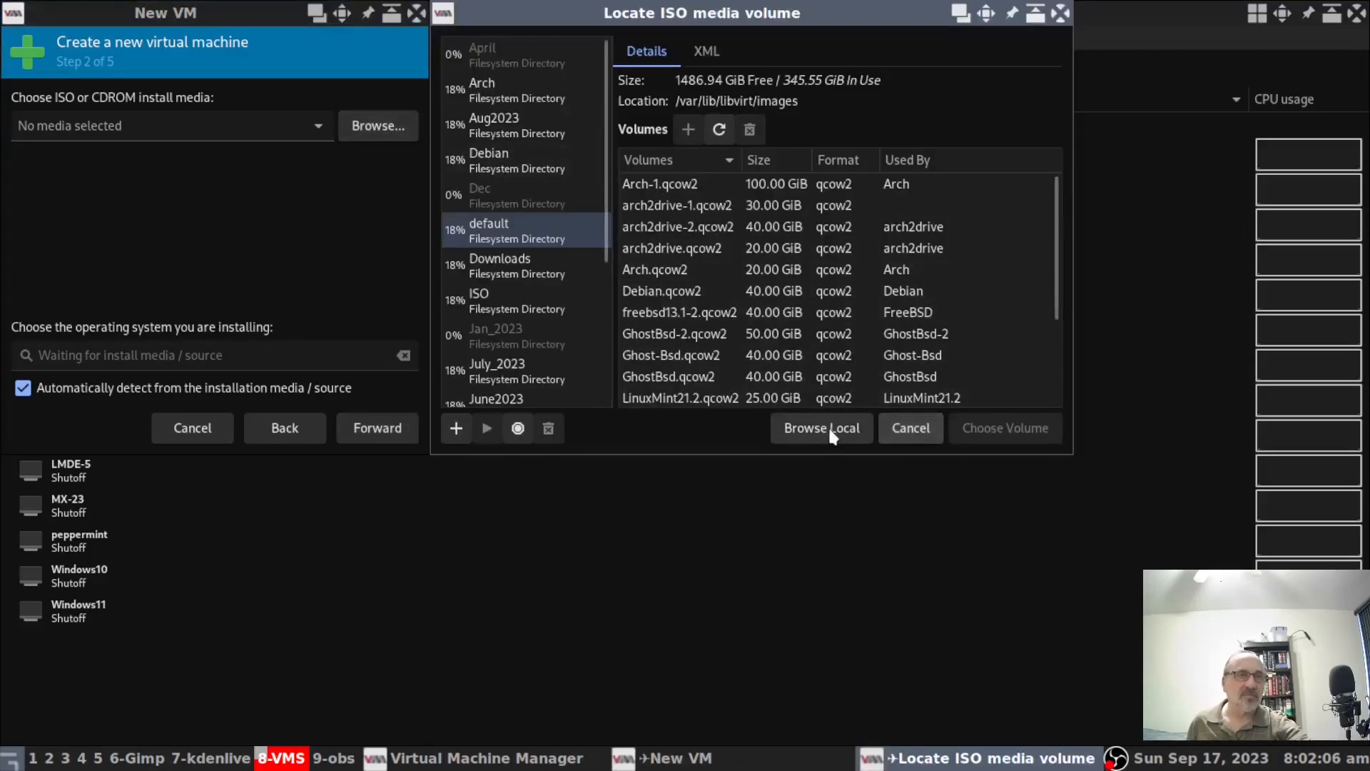
left_click(830, 431)
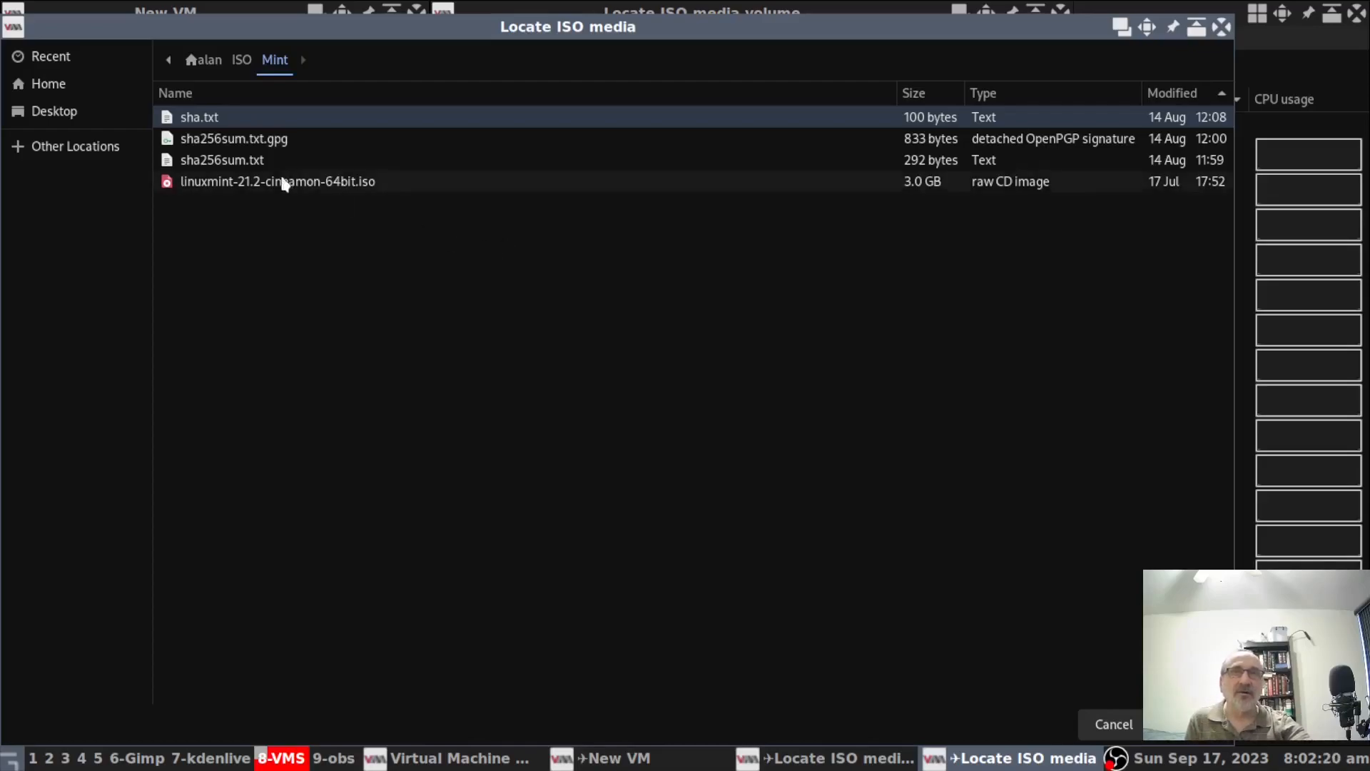
left_click(239, 187)
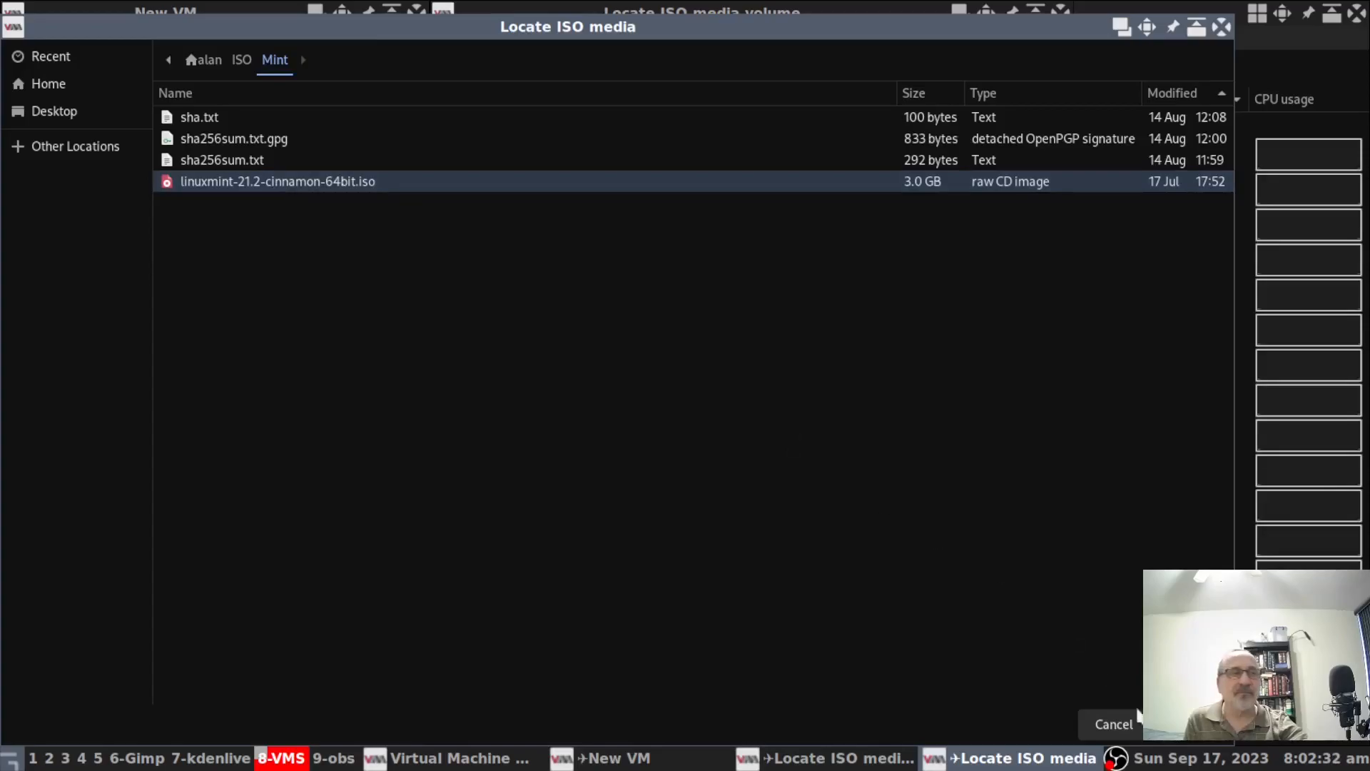
left_click(1190, 727)
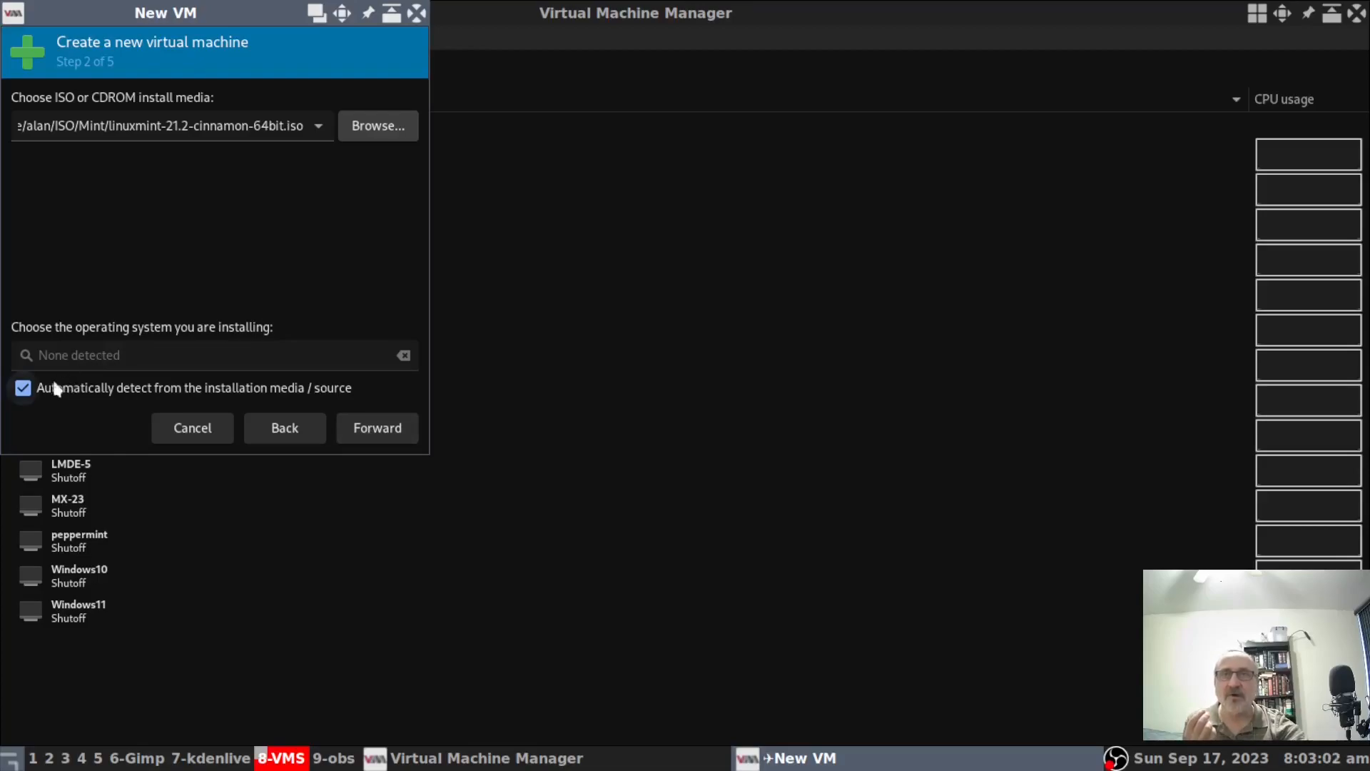
Disable automatic detection from the installation media, search 'ubunt' and select Ubuntu 23.10.
left_click(24, 389)
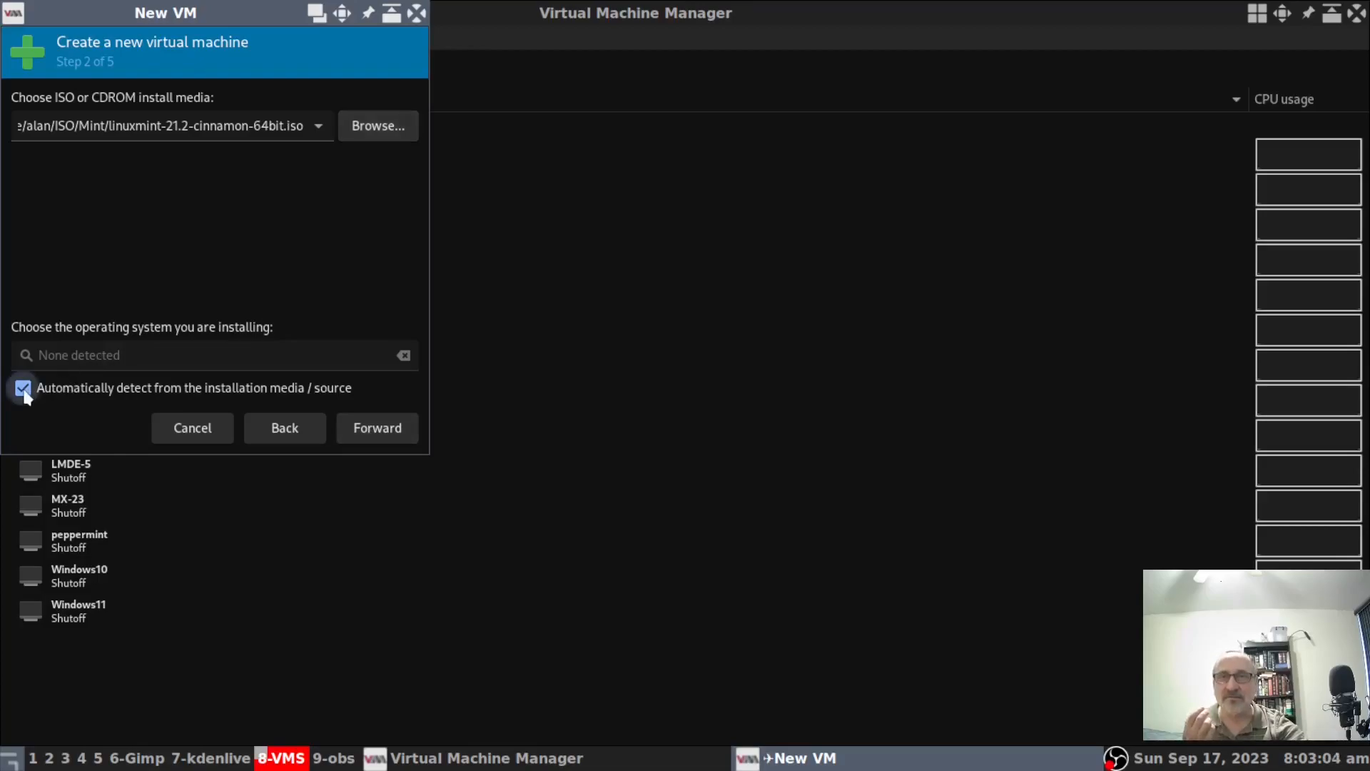
left_click(255, 360)
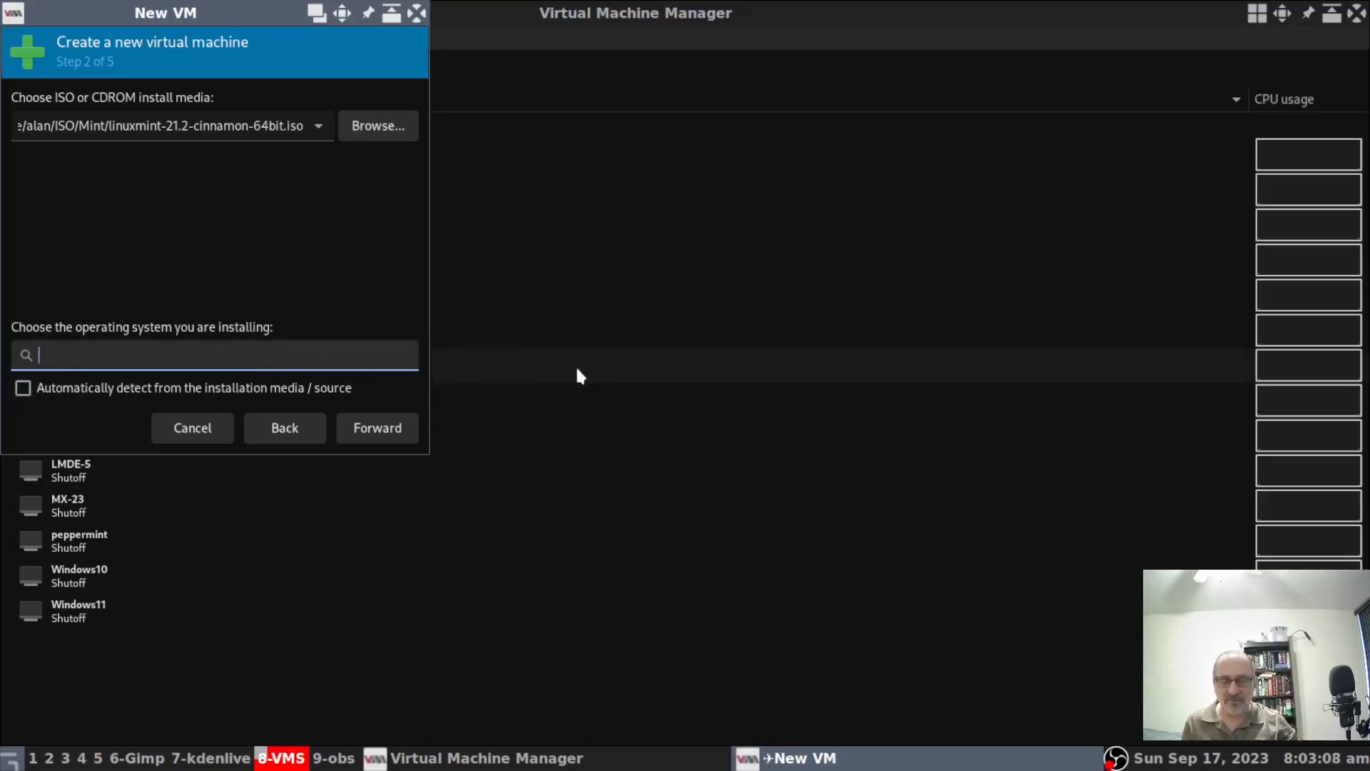
type("linumin")
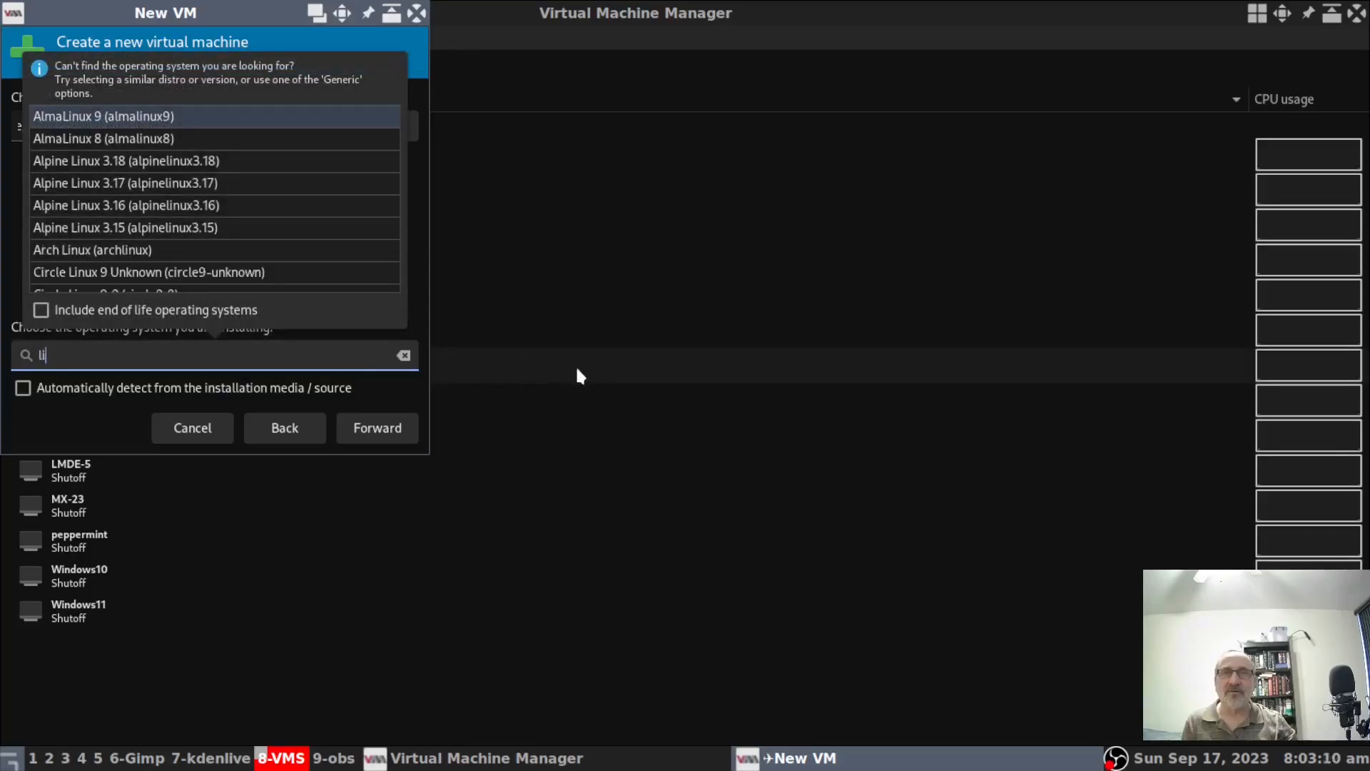
key("BackSpace")
key("BackSpace")
key("BackSpace")
type("xmin")
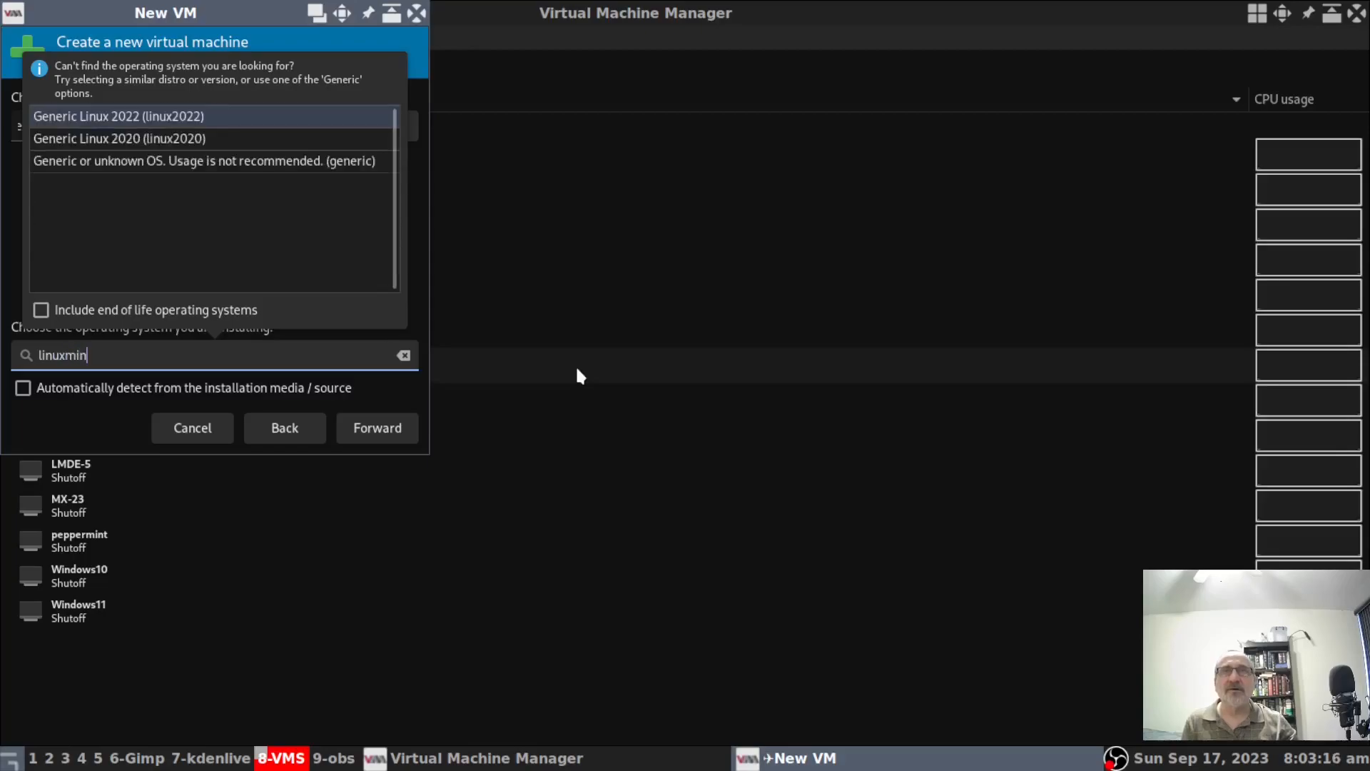
key("BackSpace")
key("BackSpace")
key("BackSpace")
key("BackSpace")
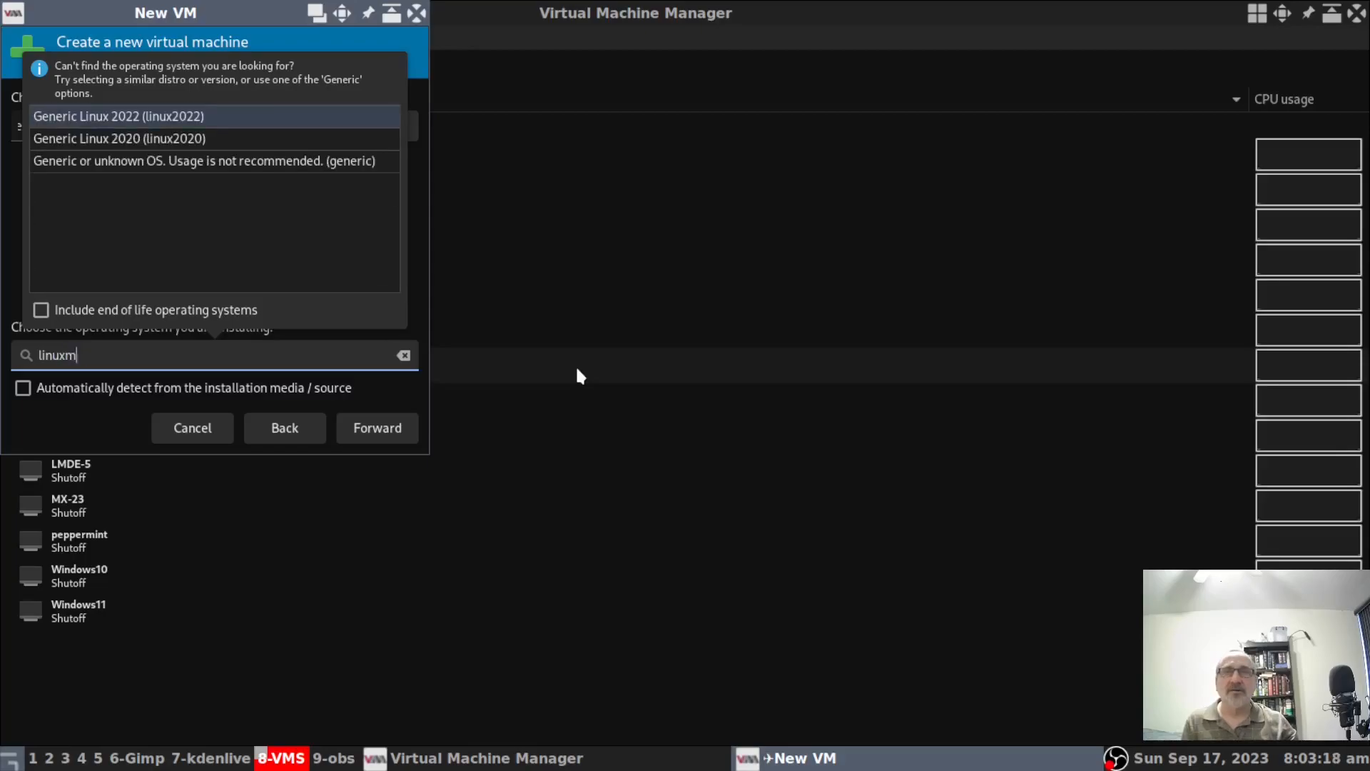
key("BackSpace")
key("BackSpace")
key("BackSpace")
key("BackSpace")
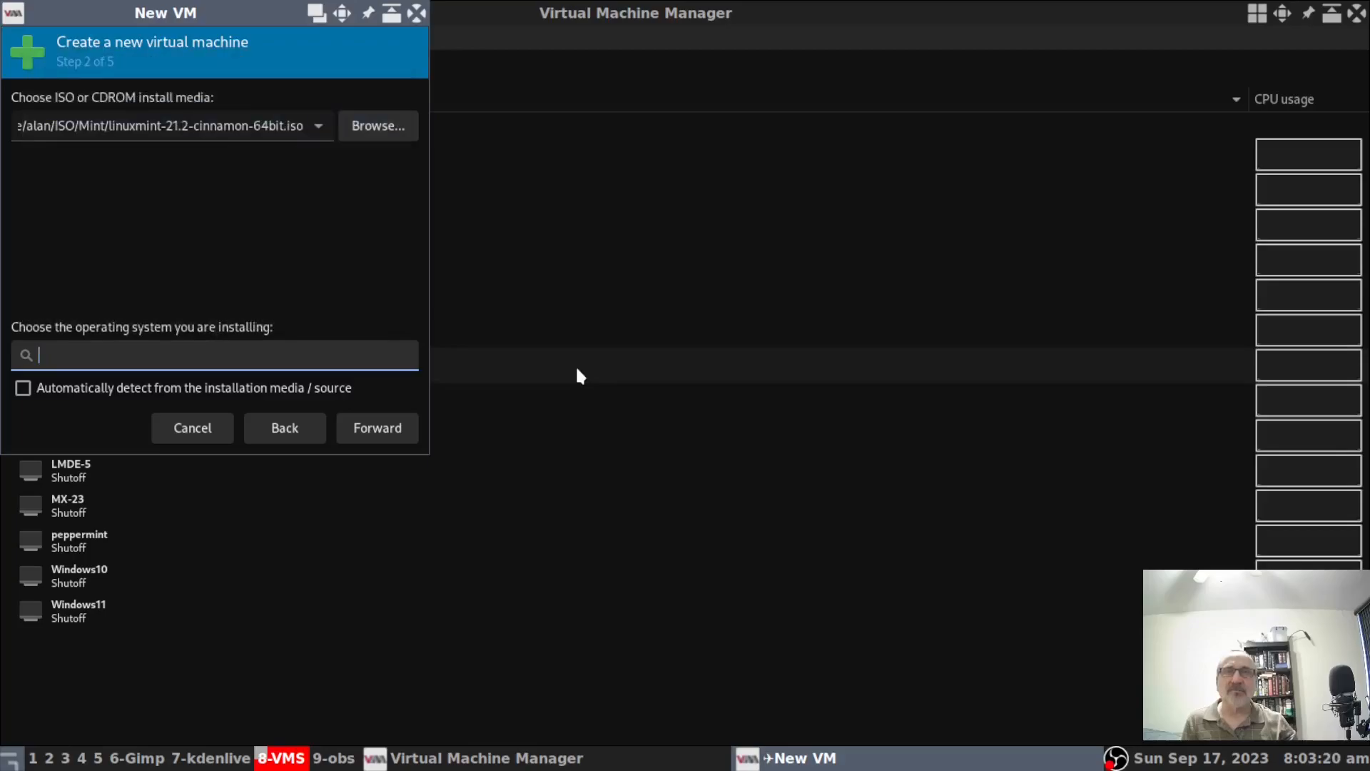
type("u")
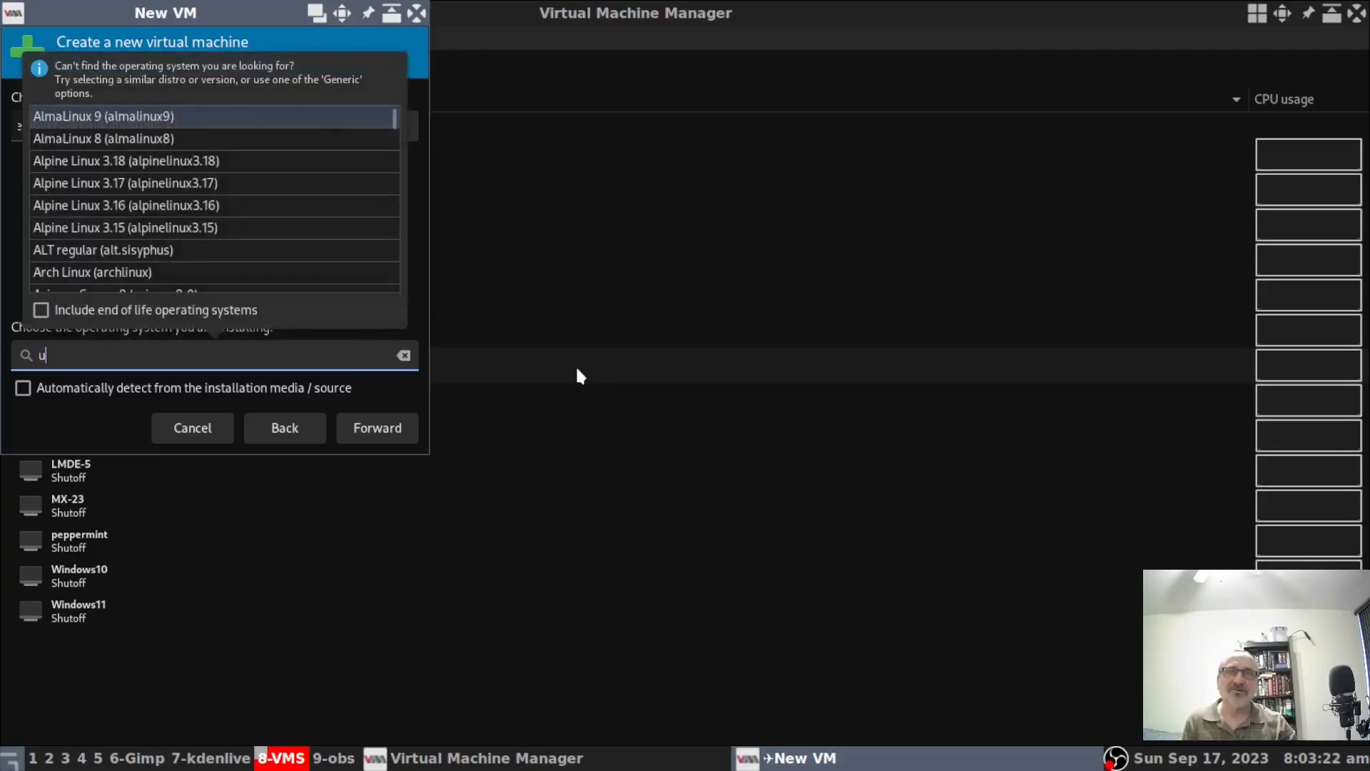
type("bunt")
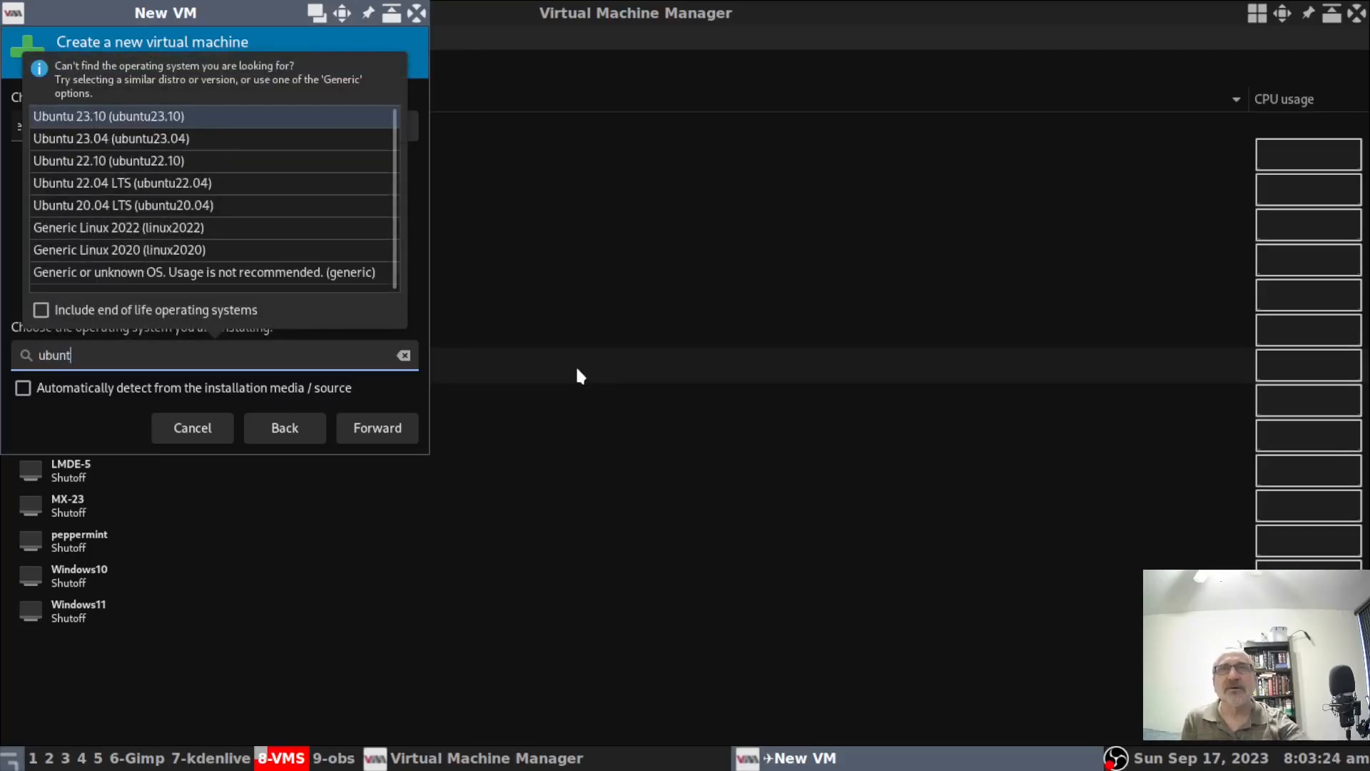
left_click(129, 119)
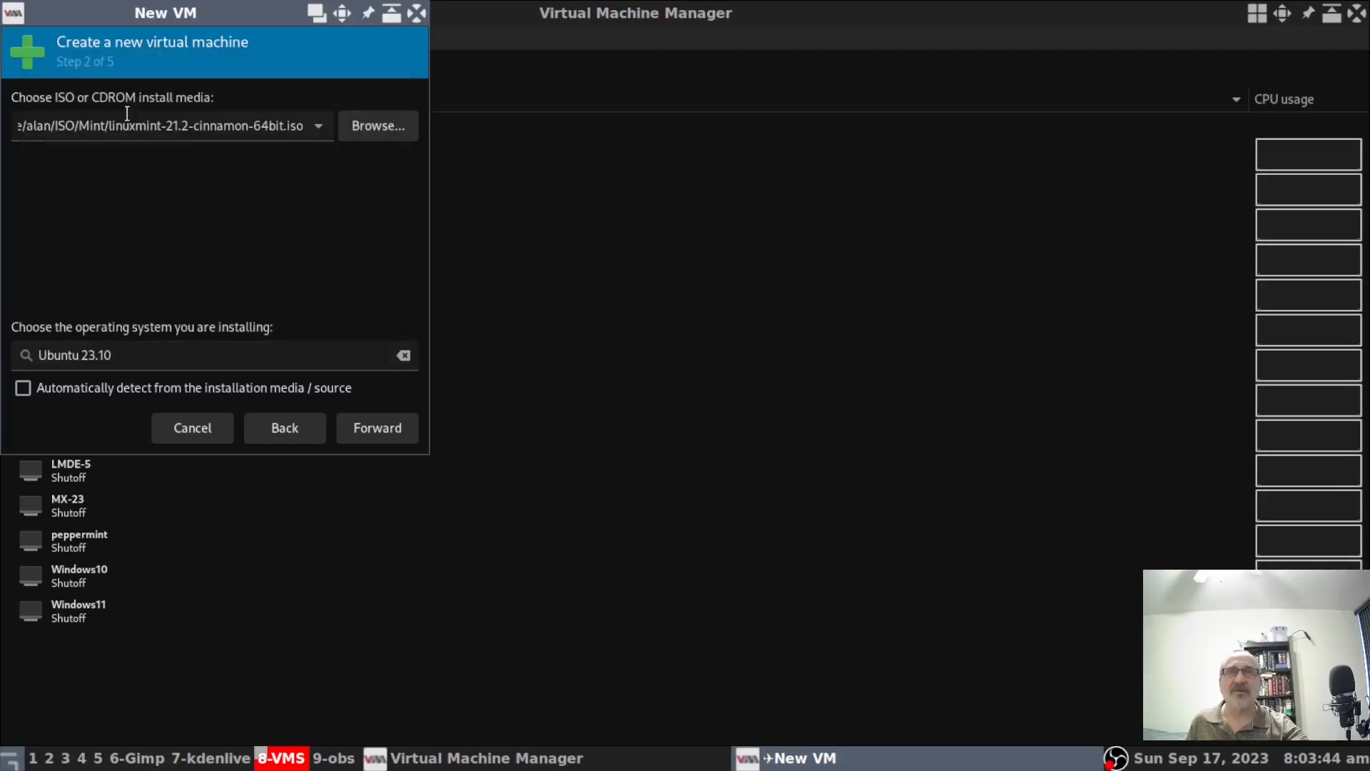
Raise the CPU count to 4 with 4096 MiB memory and move on to the storage step.
left_click(379, 433)
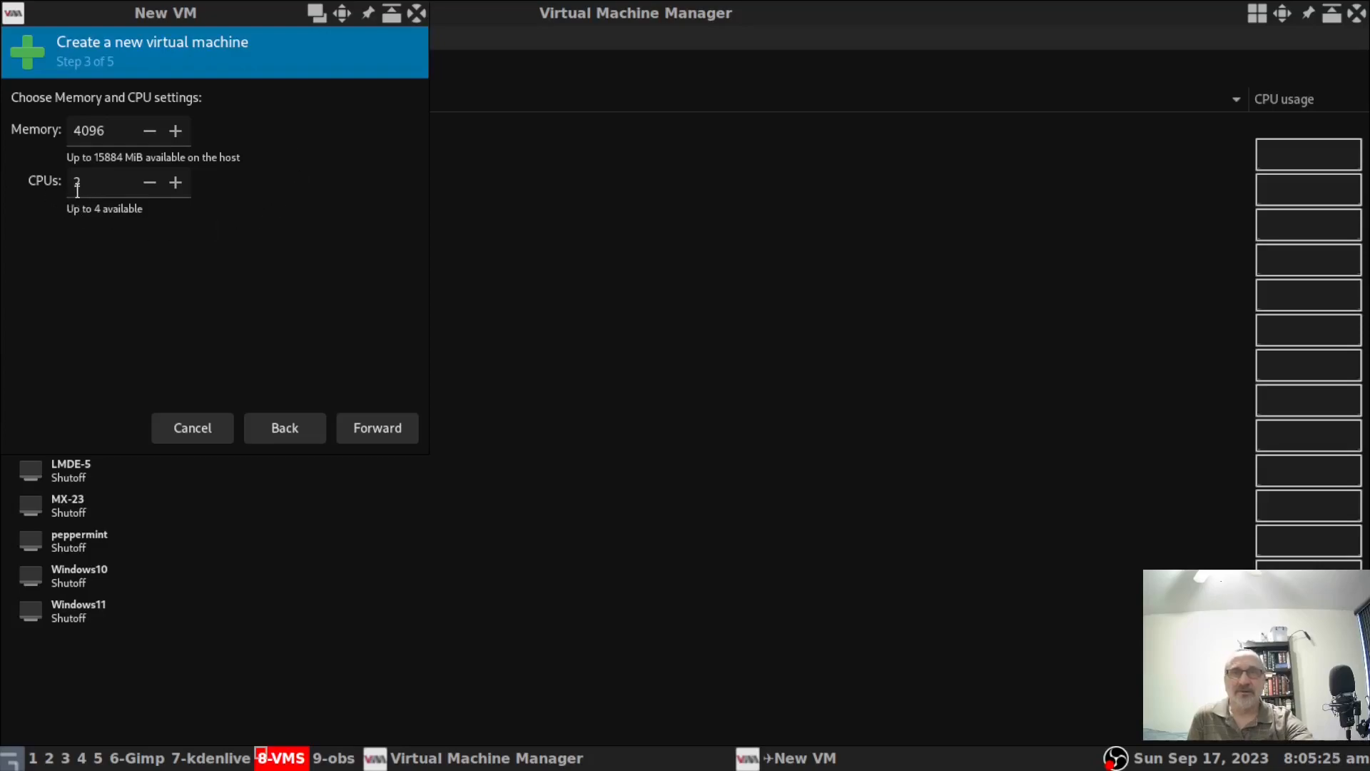
left_click(174, 182)
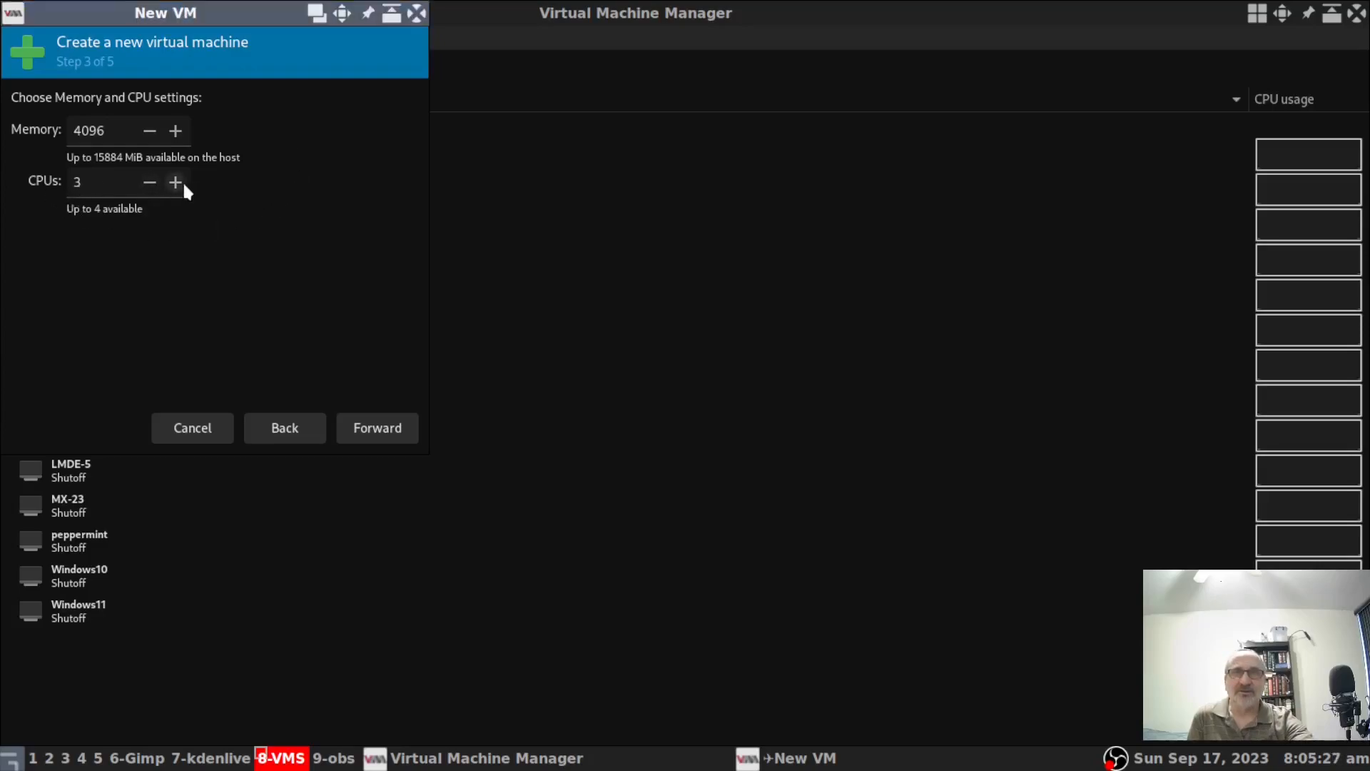
left_click(175, 183)
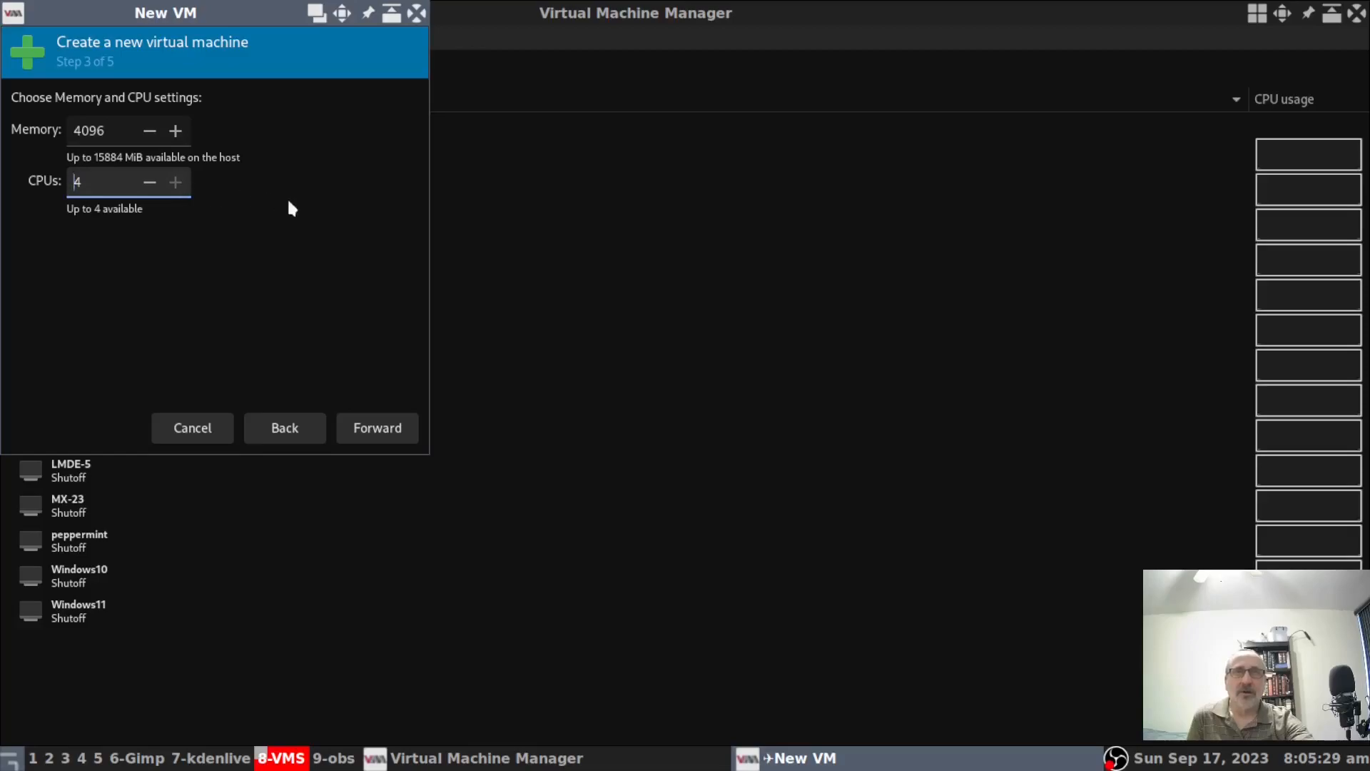
left_click(384, 429)
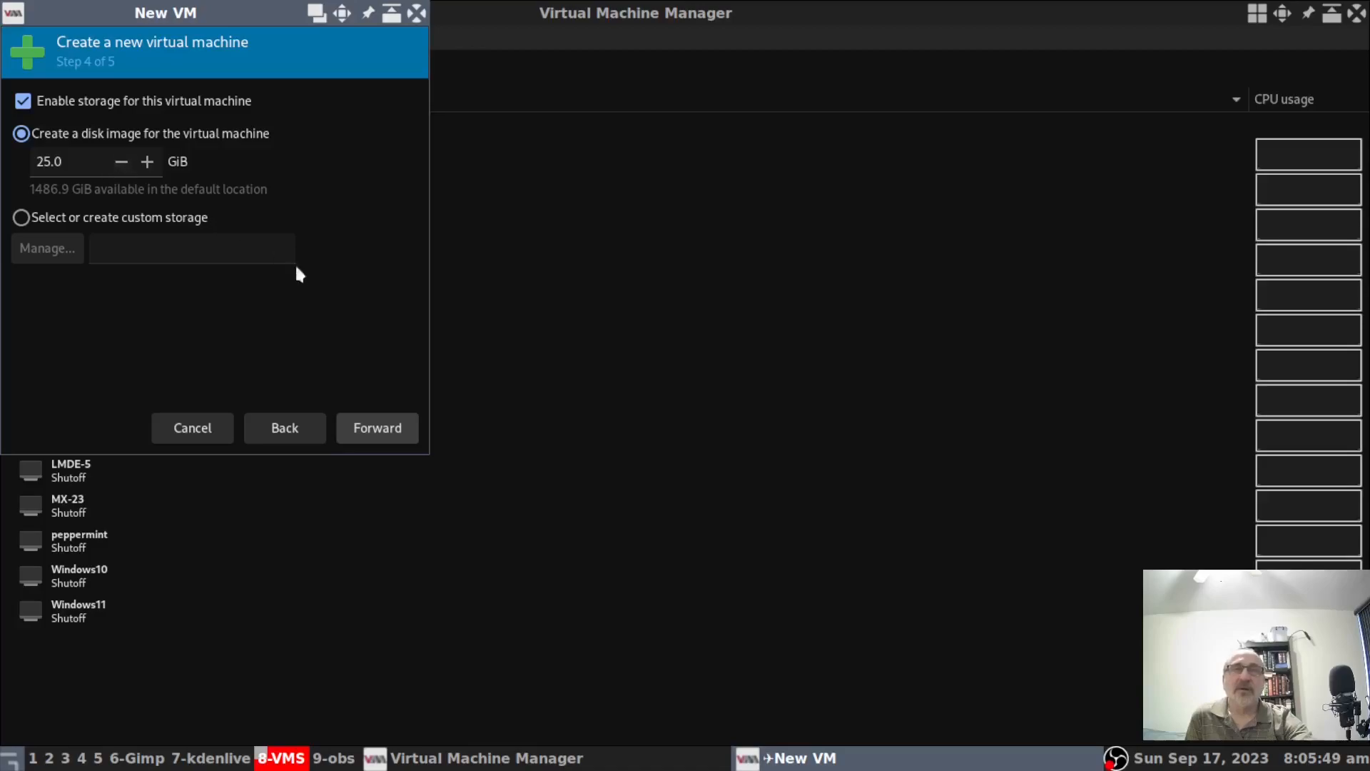
Rename the VM from ubuntu23.10 to LinuxMintTest on the summary step and finish creating it.
left_click(390, 433)
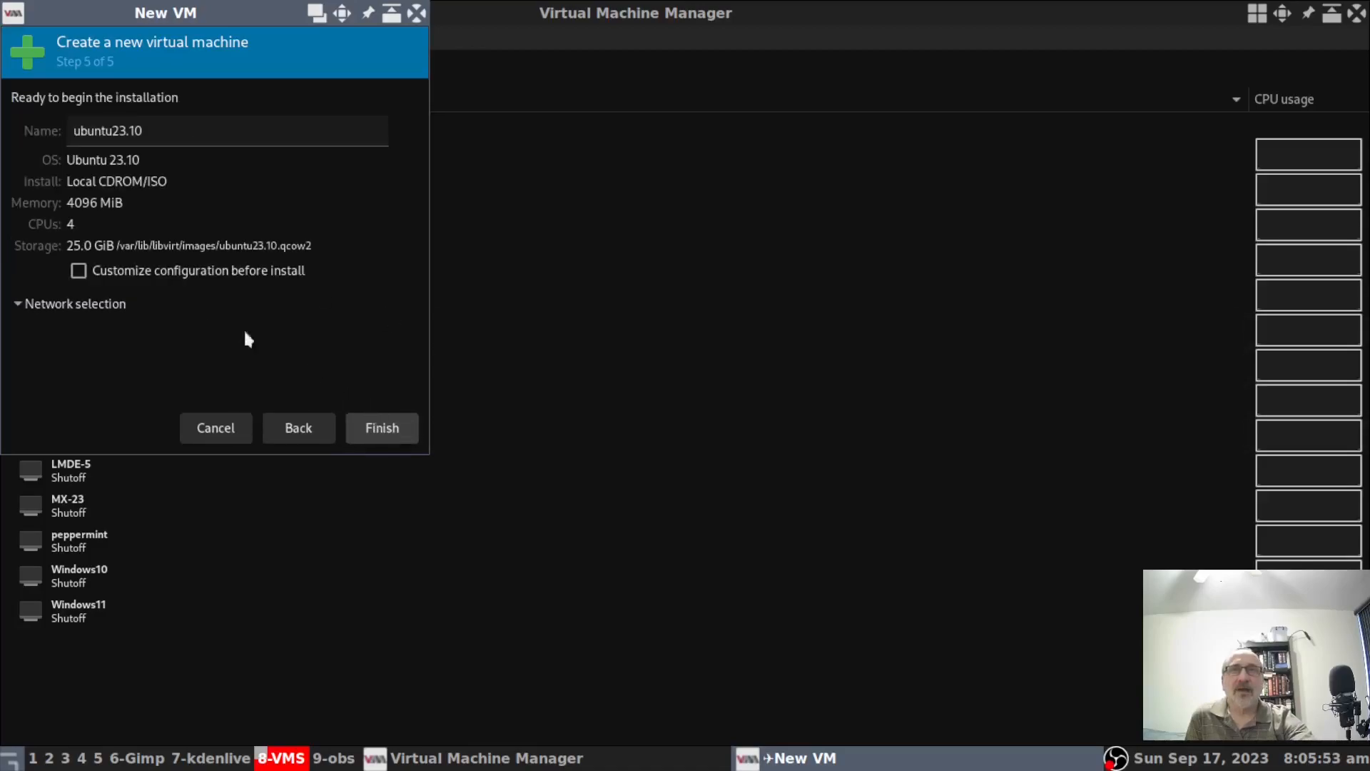
left_click_drag(164, 132, 68, 132)
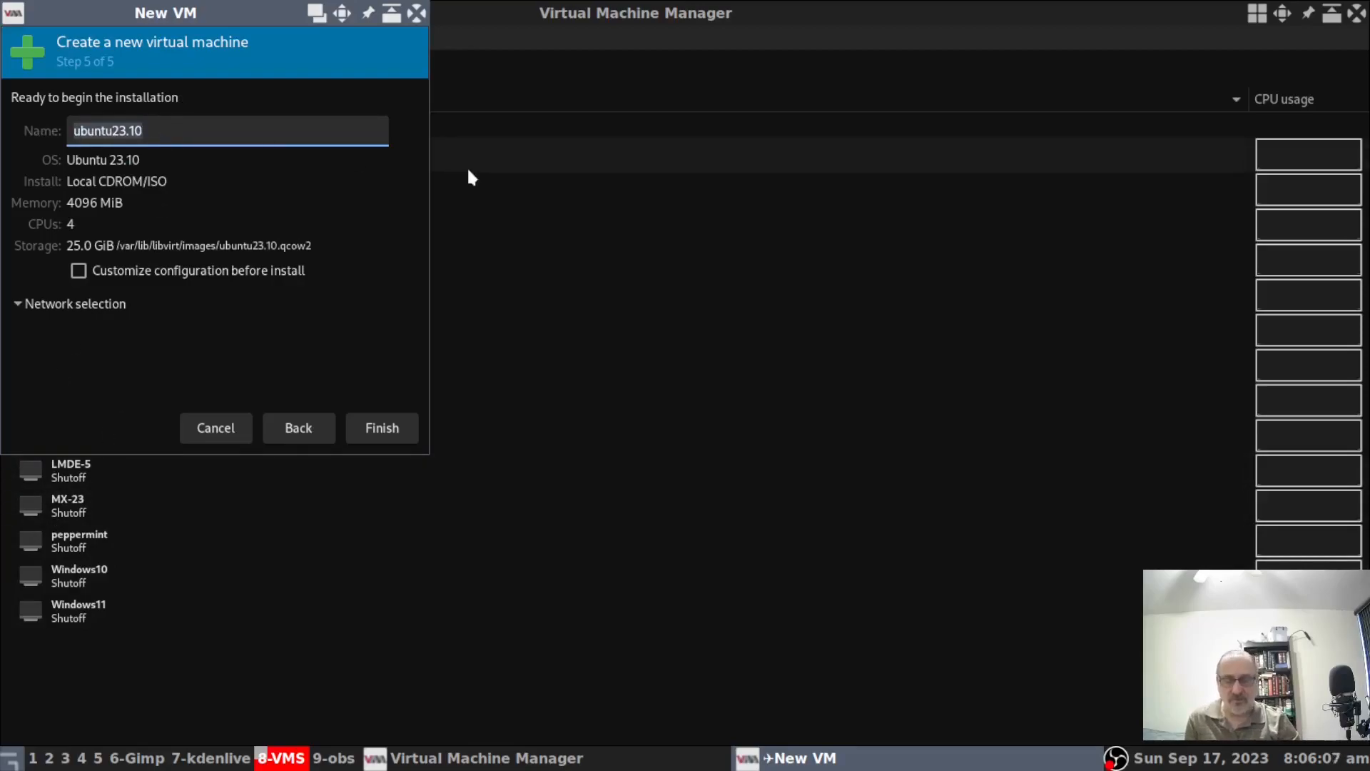
type("LinuxMint")
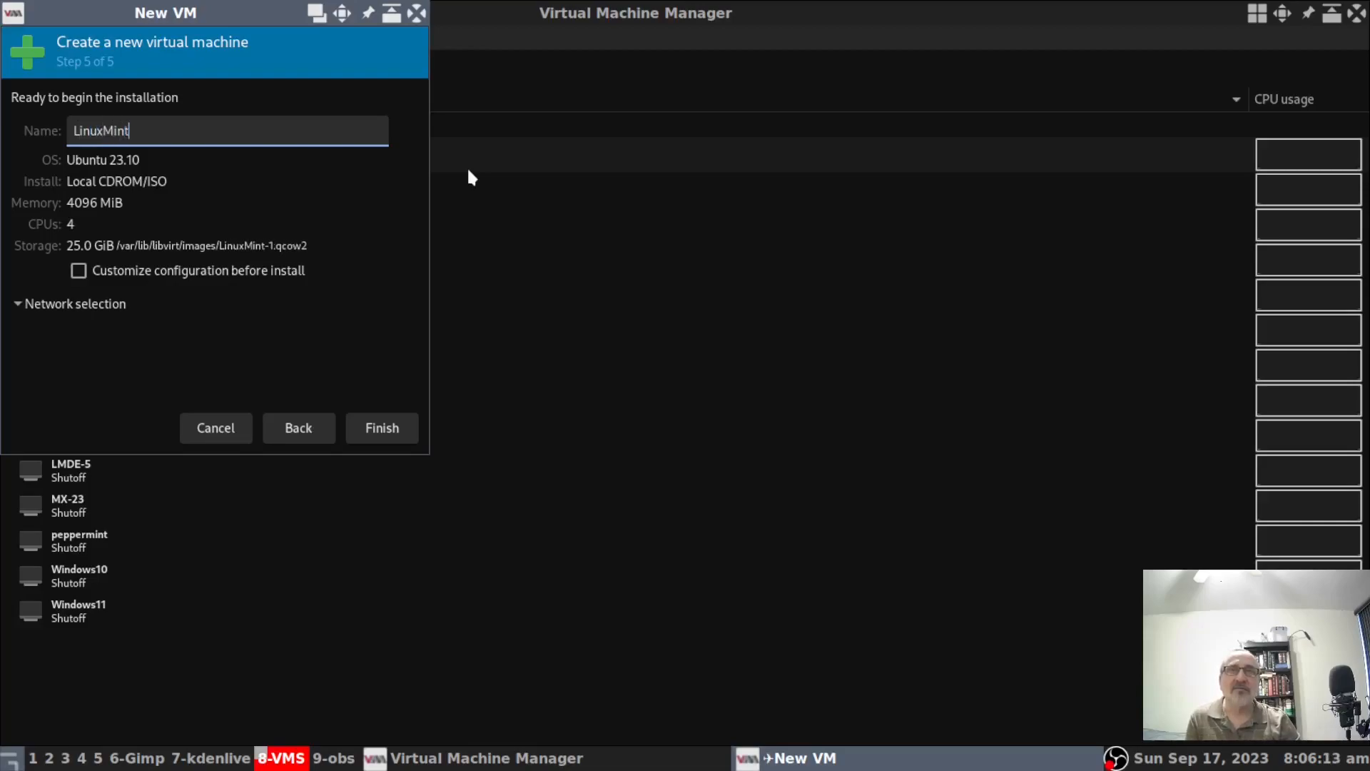
type("Test")
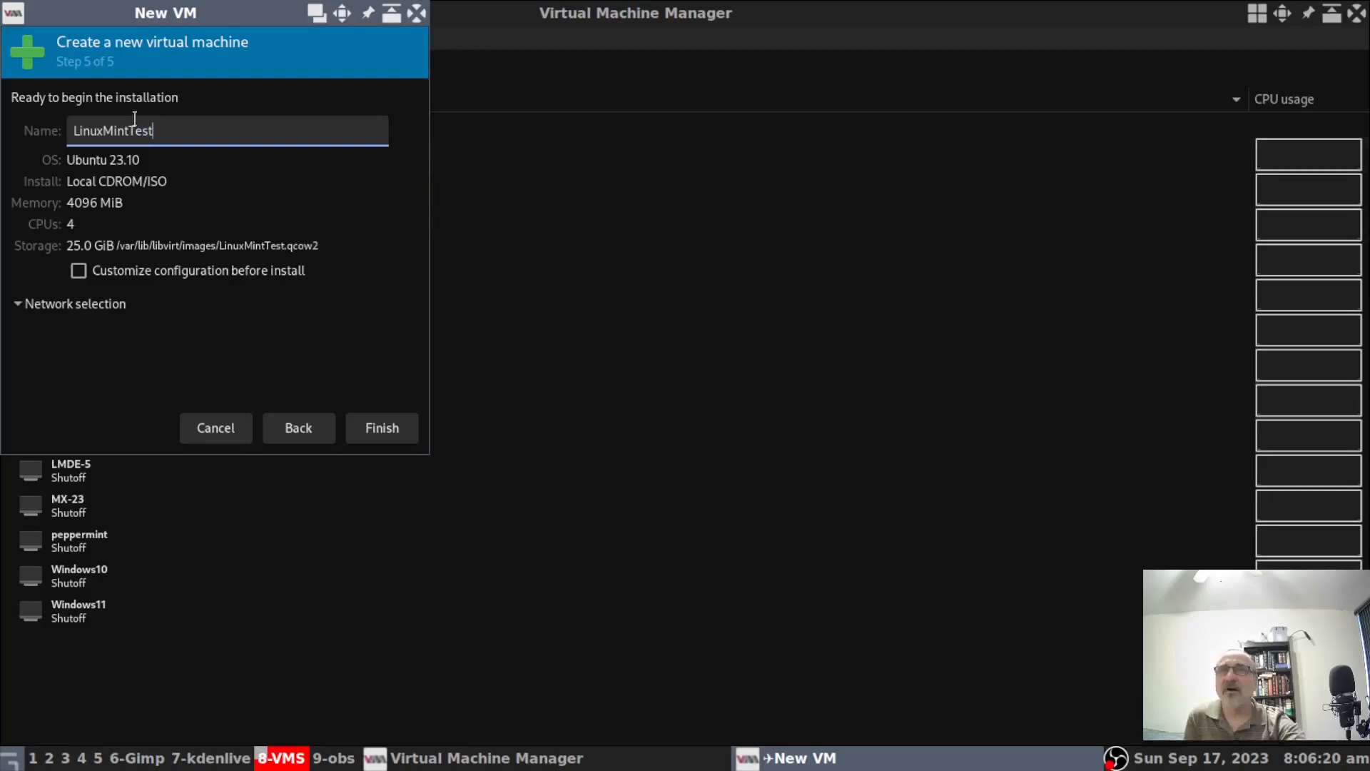
left_click(385, 432)
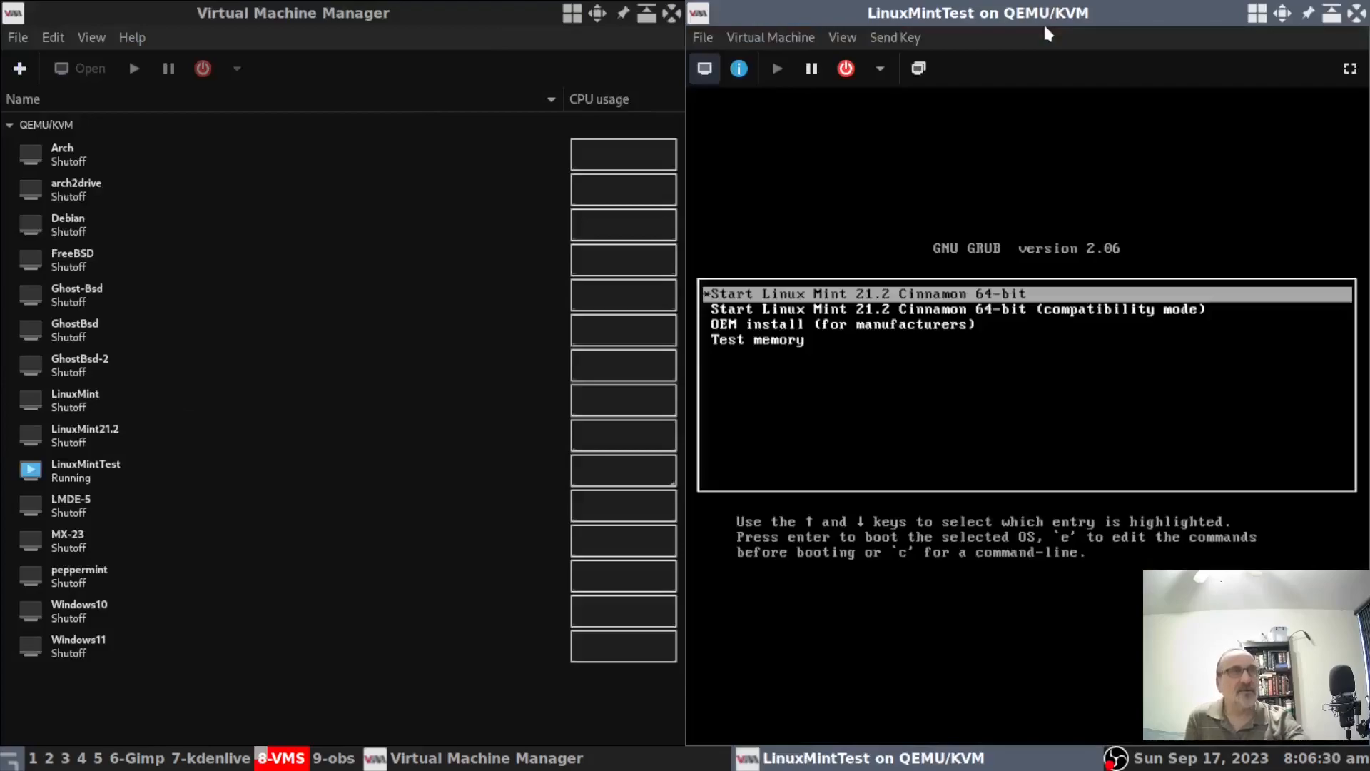
Maximize and fullscreen the LinuxMintTest console, then boot the default Linux Mint 21.2 GRUB entry.
left_click(1284, 20)
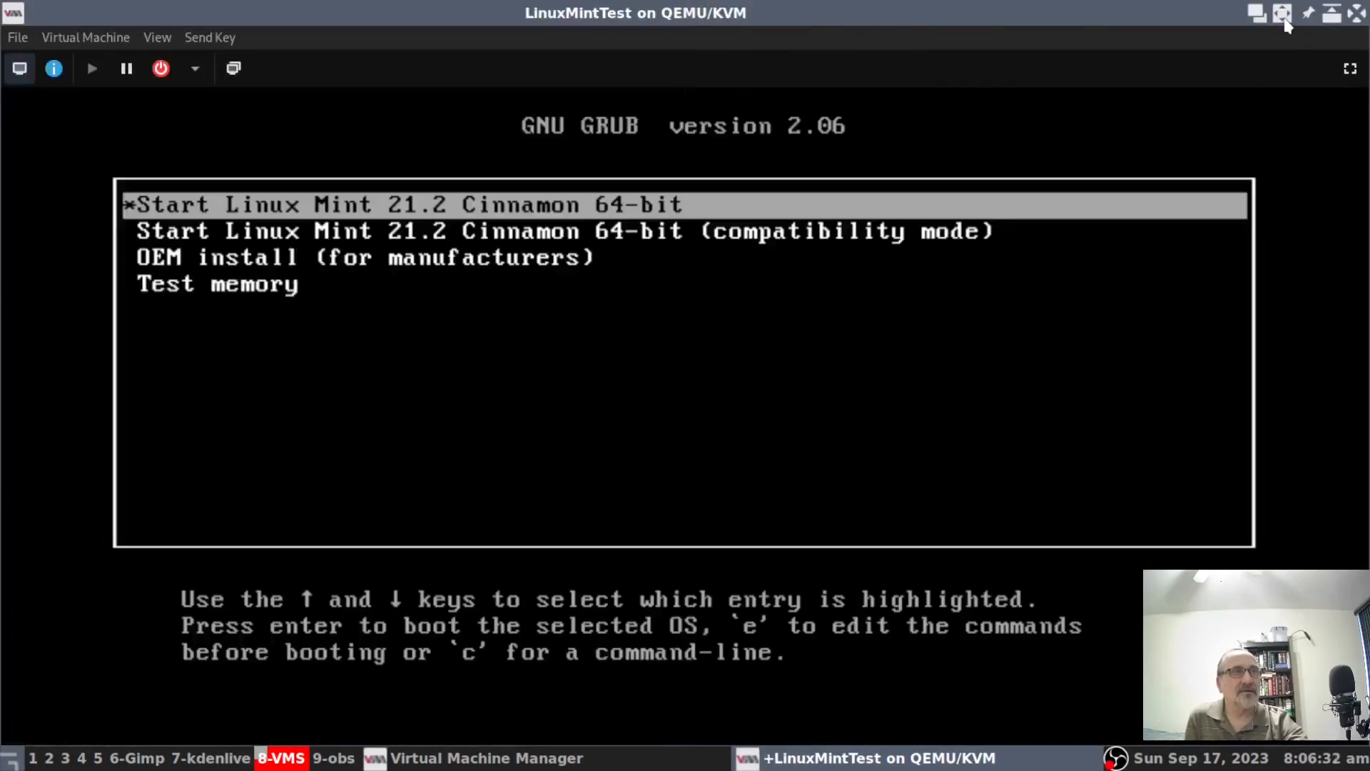
left_click(1351, 69)
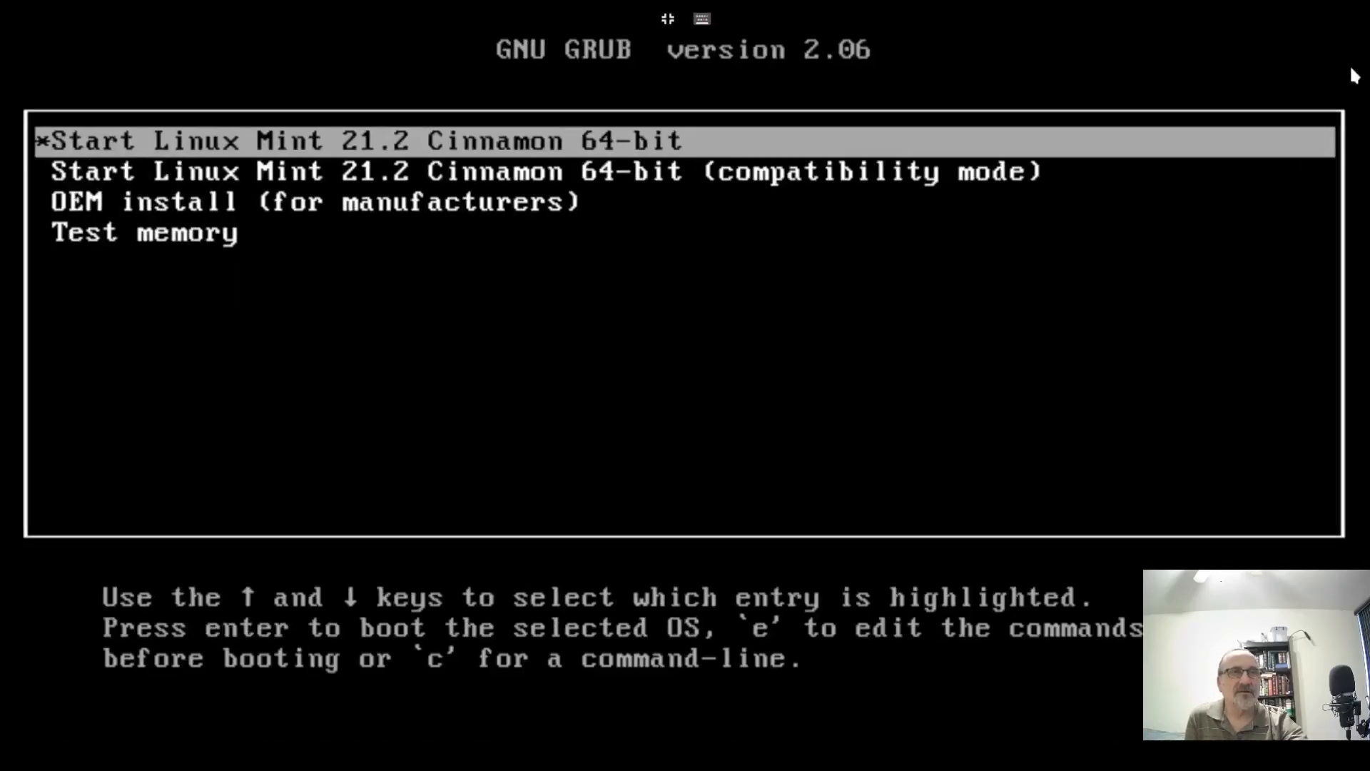
key("Return")
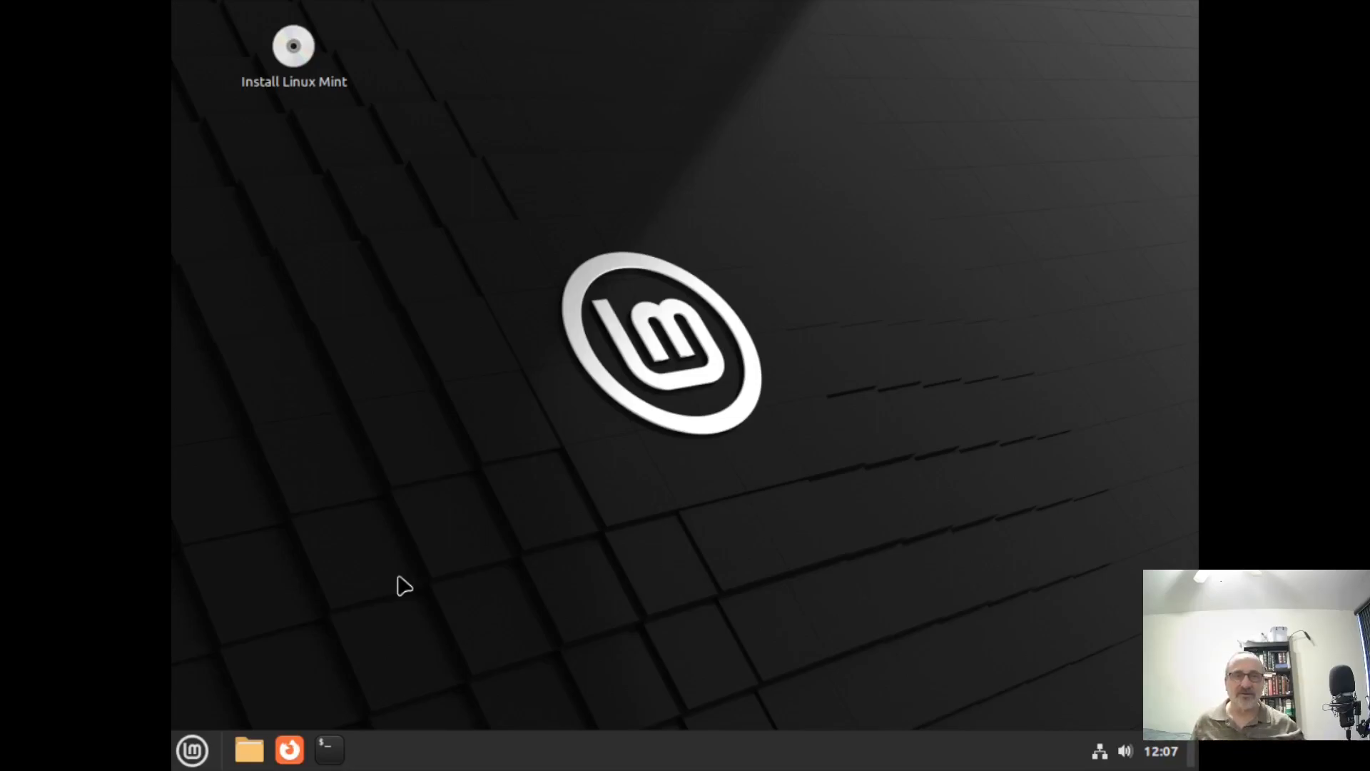
Search the guest menu for 'display' and launch the Display settings.
left_click(192, 750)
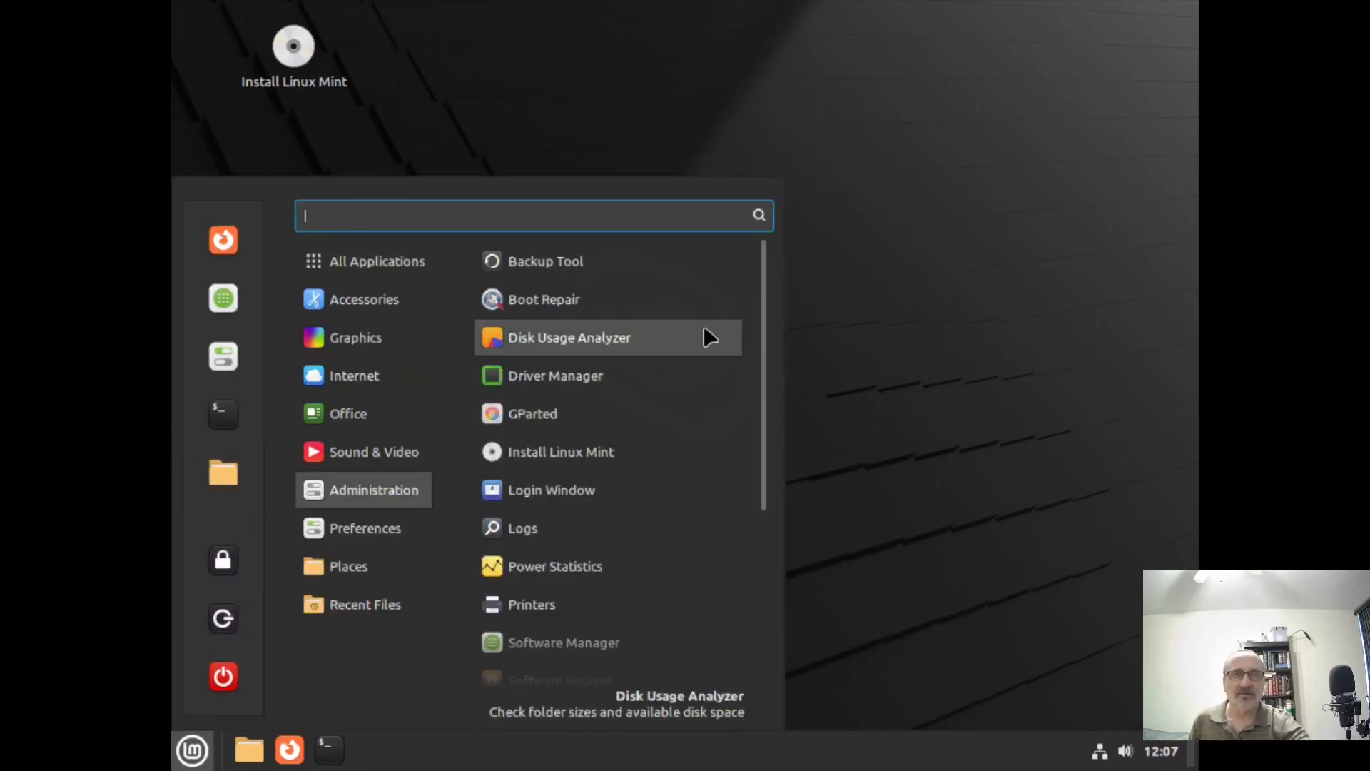
type("dispyl")
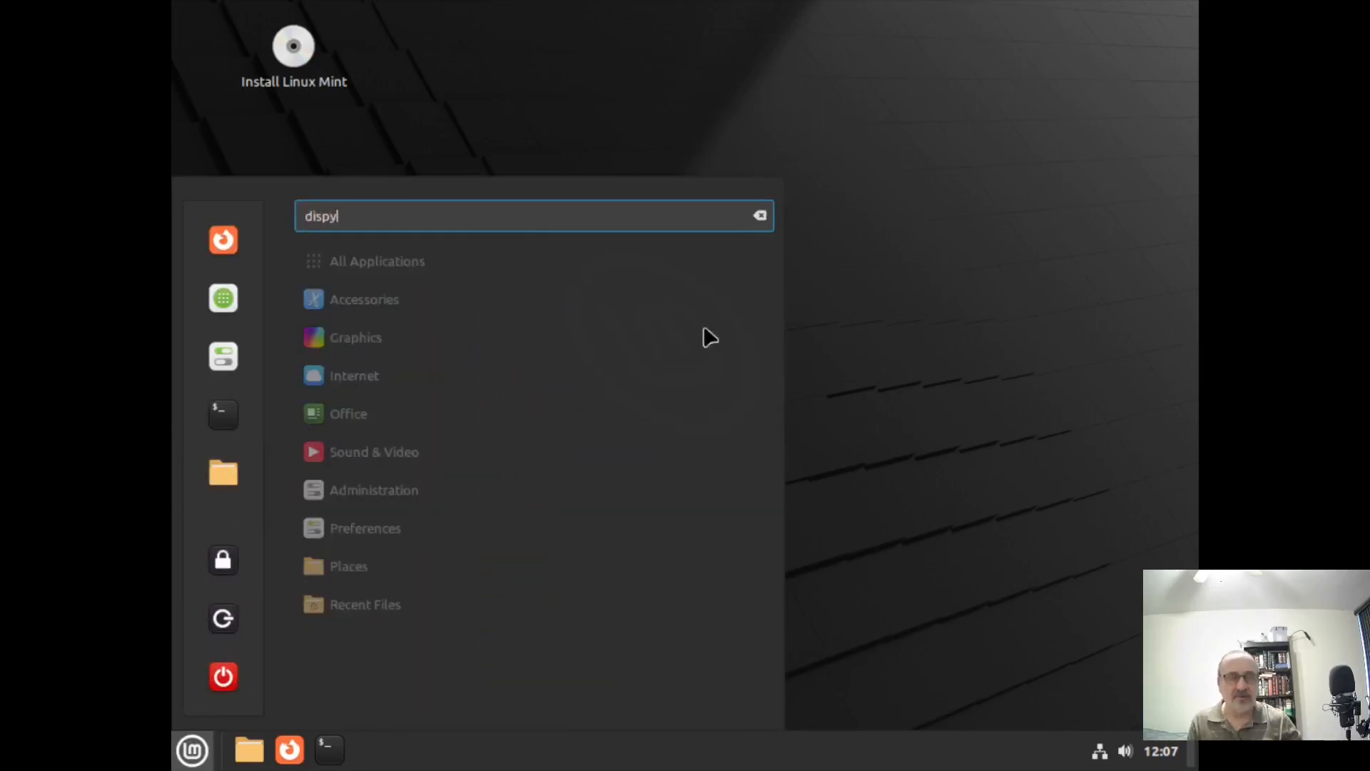
key("BackSpace")
key("Return")
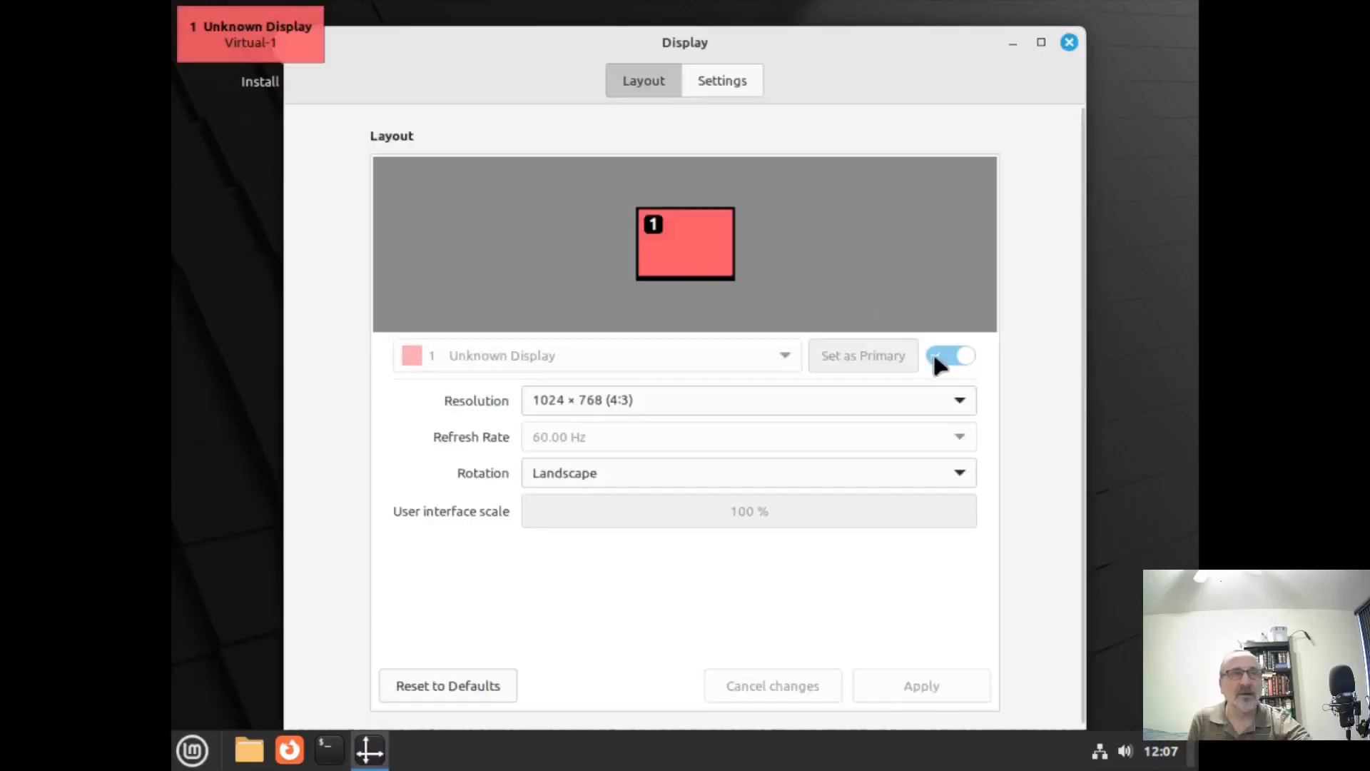
Apply and keep the 1360 × 768 (16:9) resolution, then close Display settings.
left_click(956, 401)
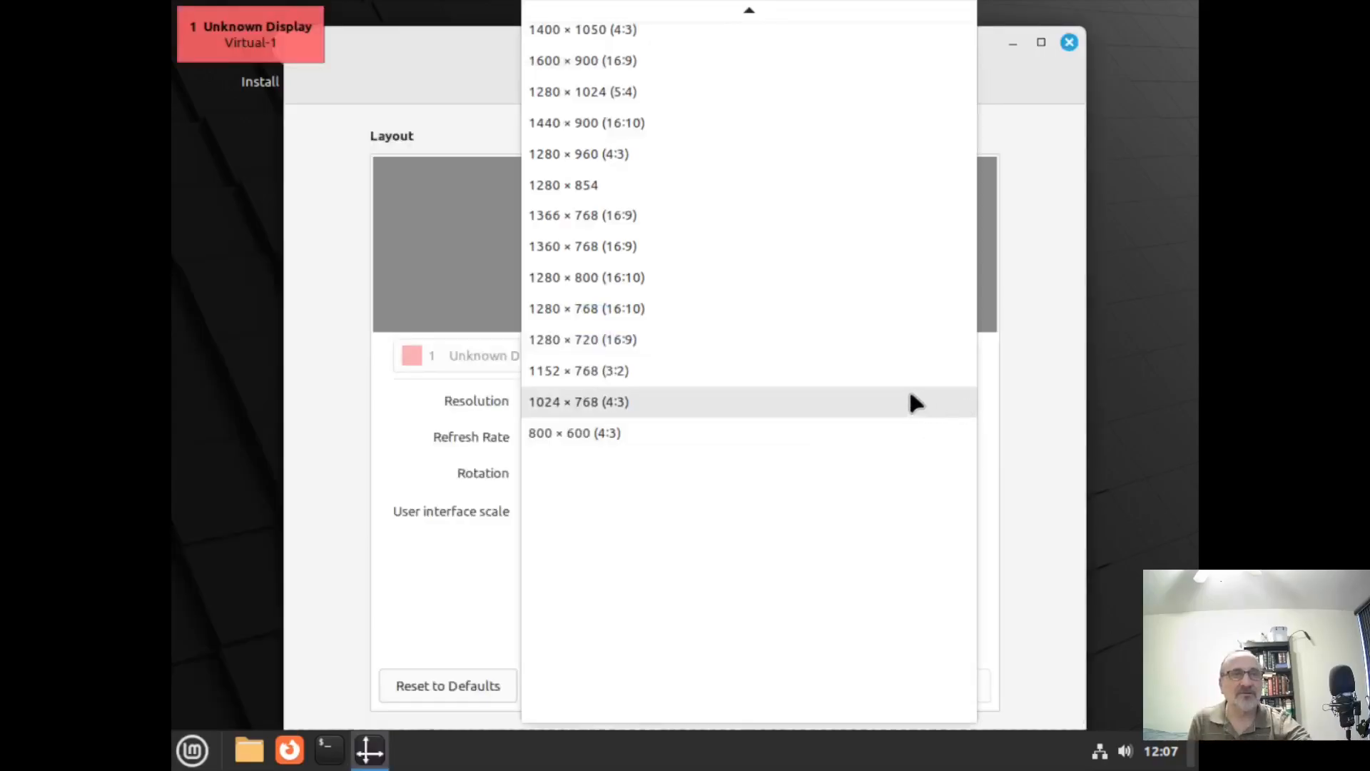
left_click(649, 246)
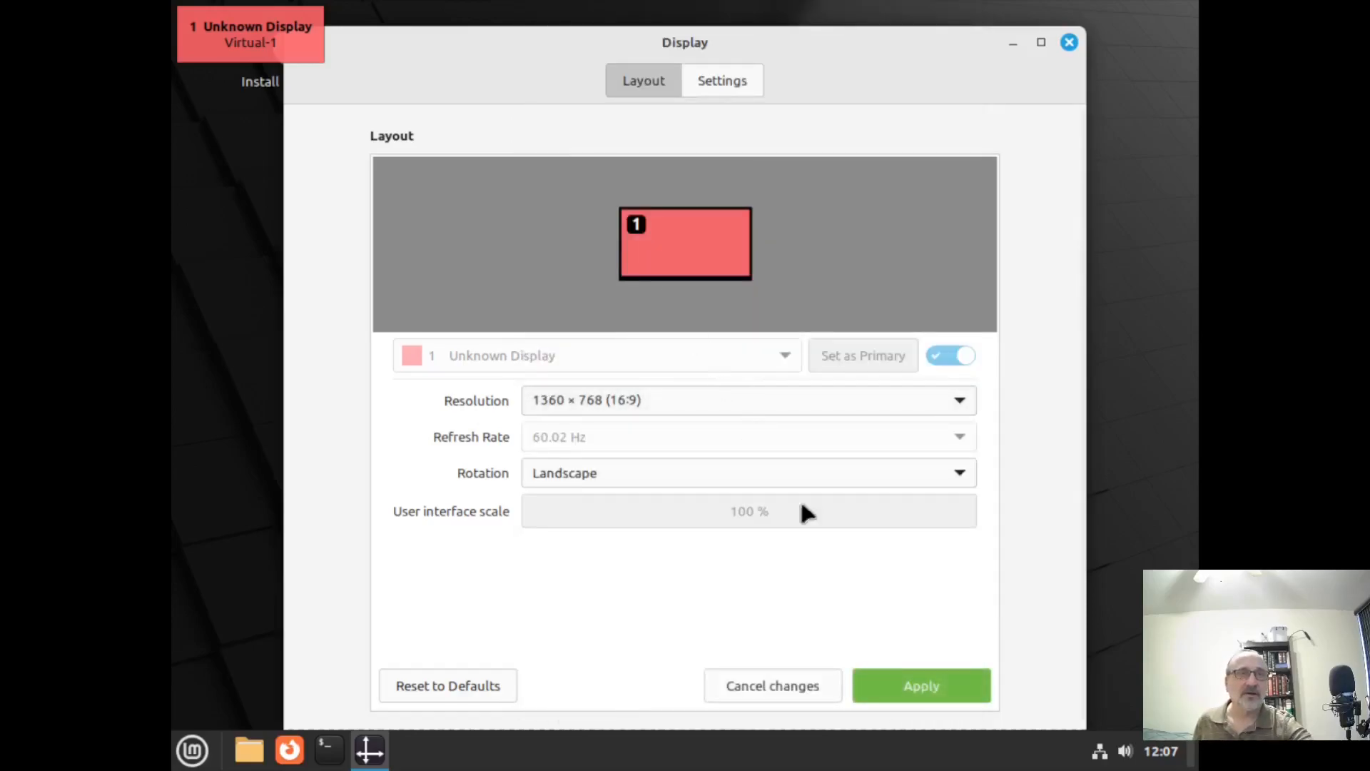
left_click(936, 682)
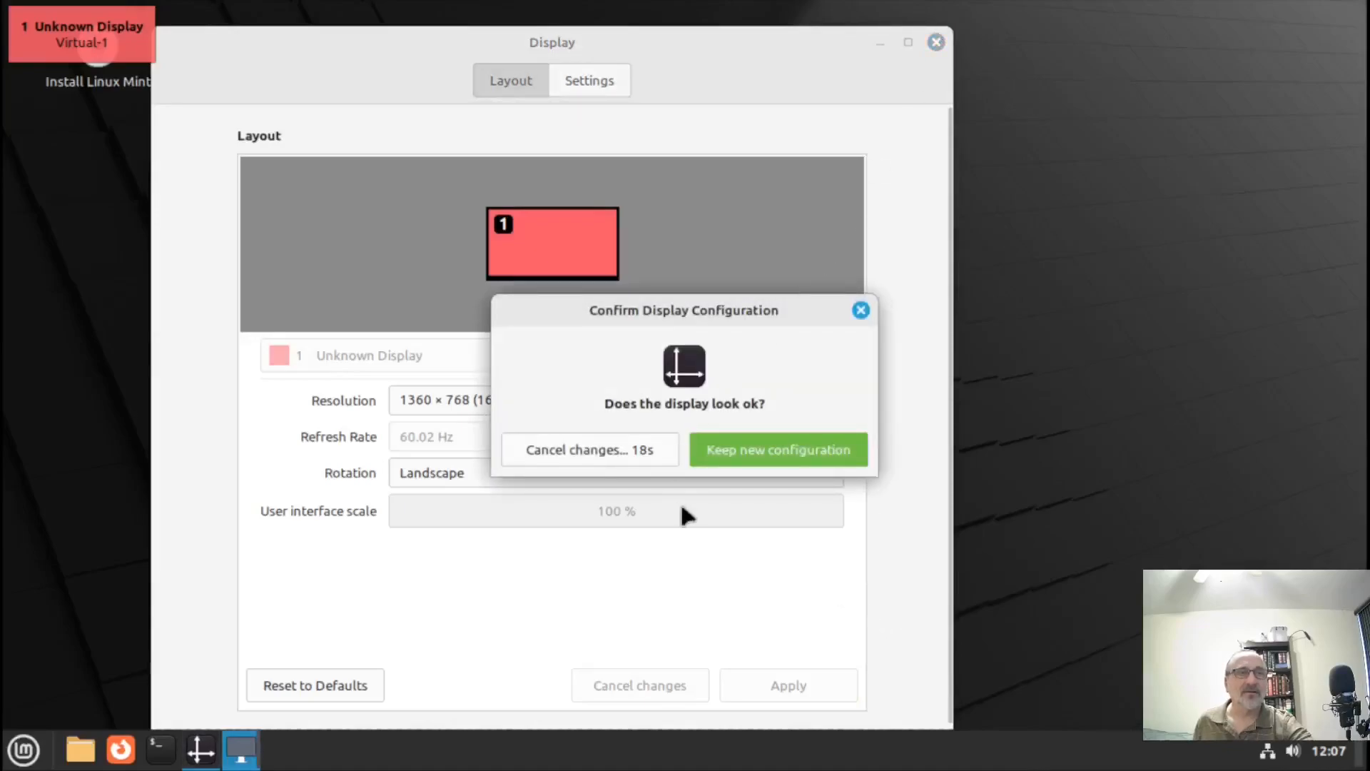
left_click(779, 451)
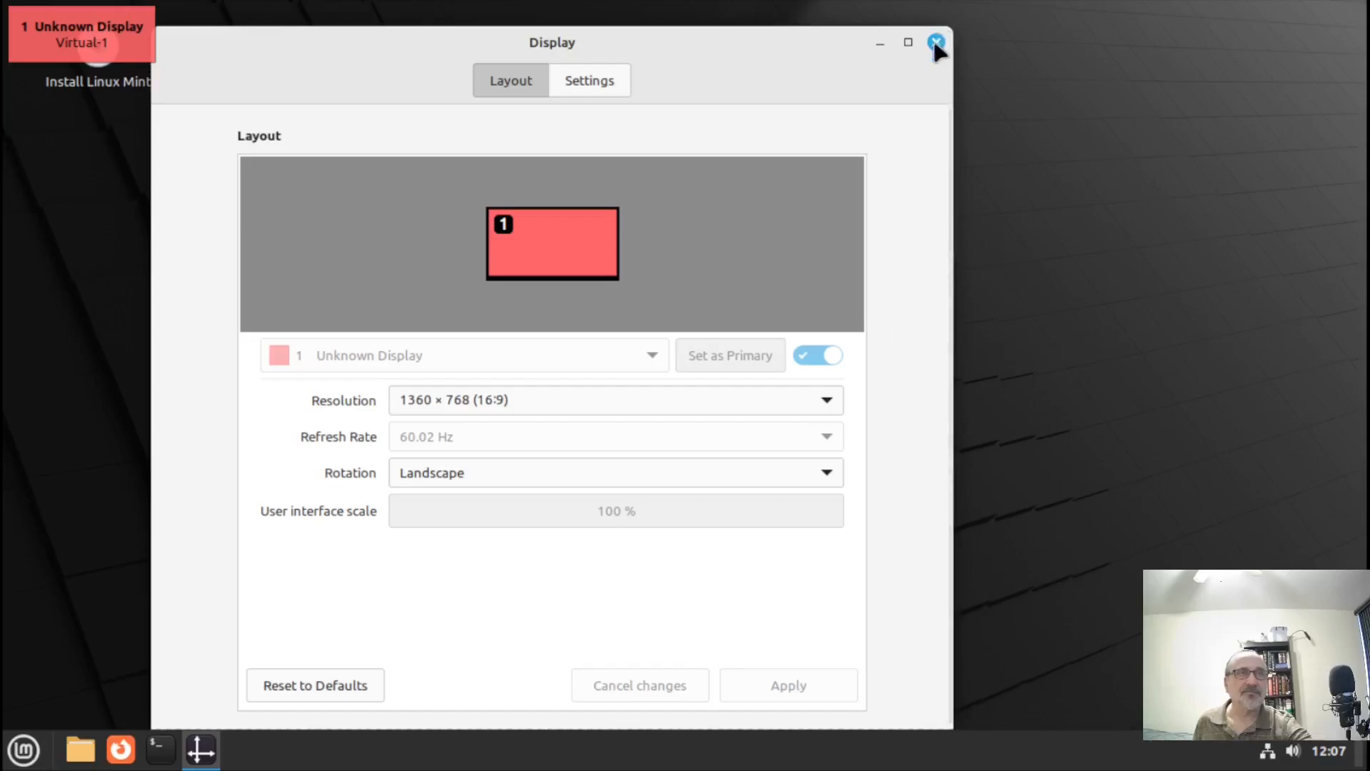
left_click(936, 43)
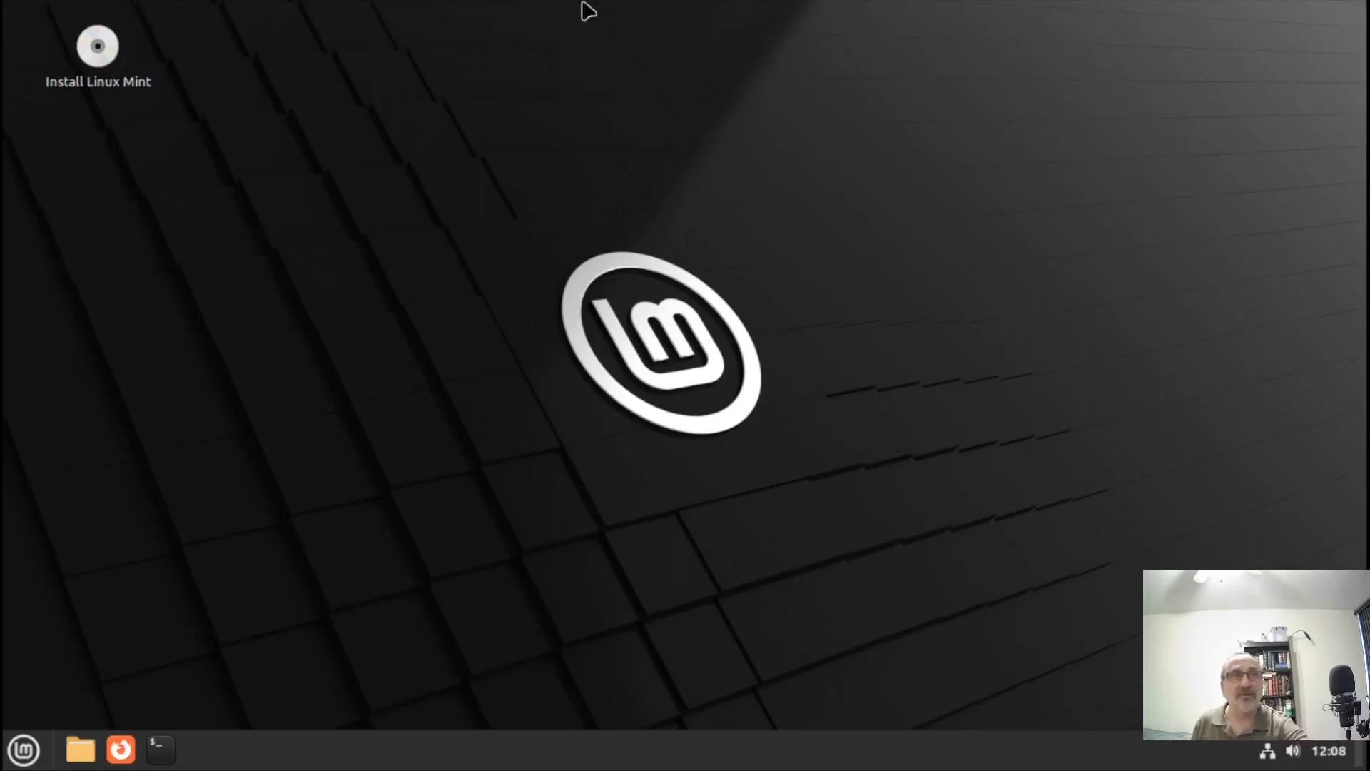
left_click(661, 15)
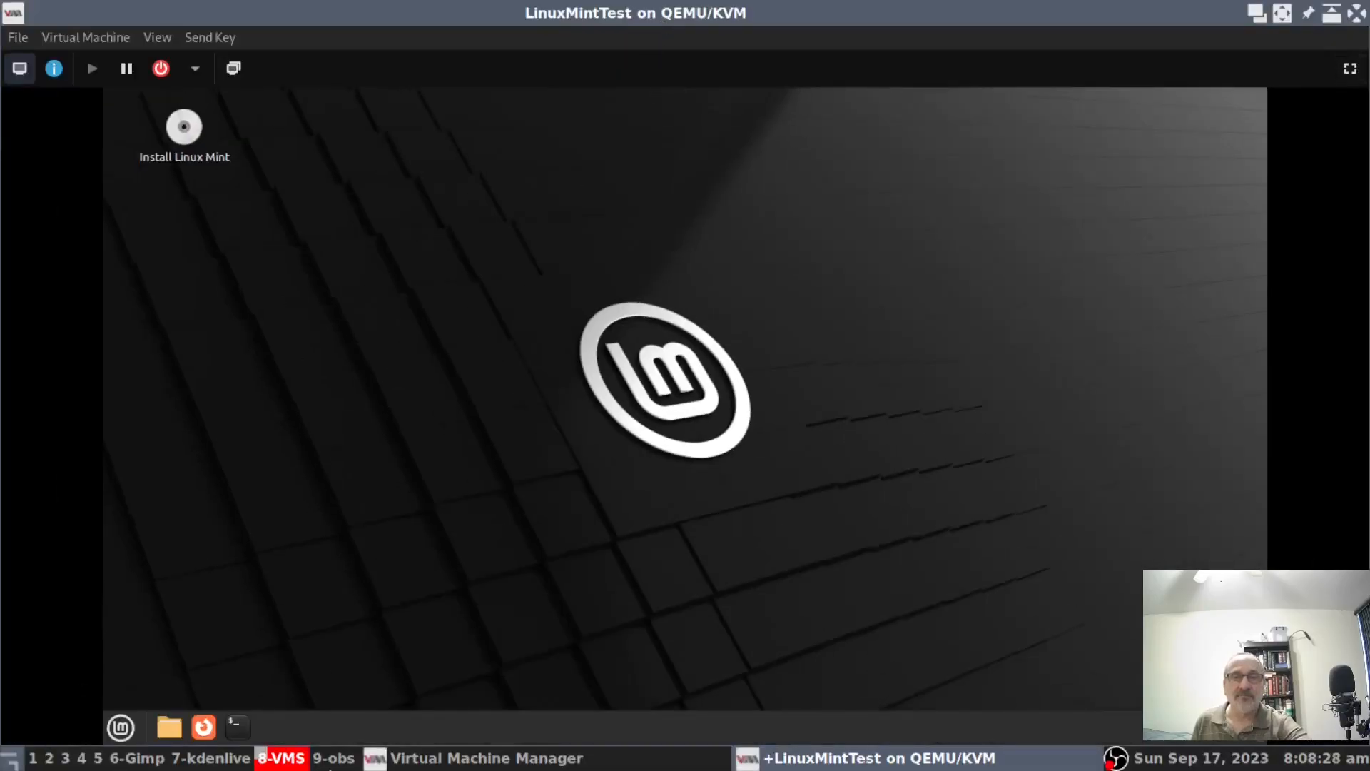
left_click(404, 765)
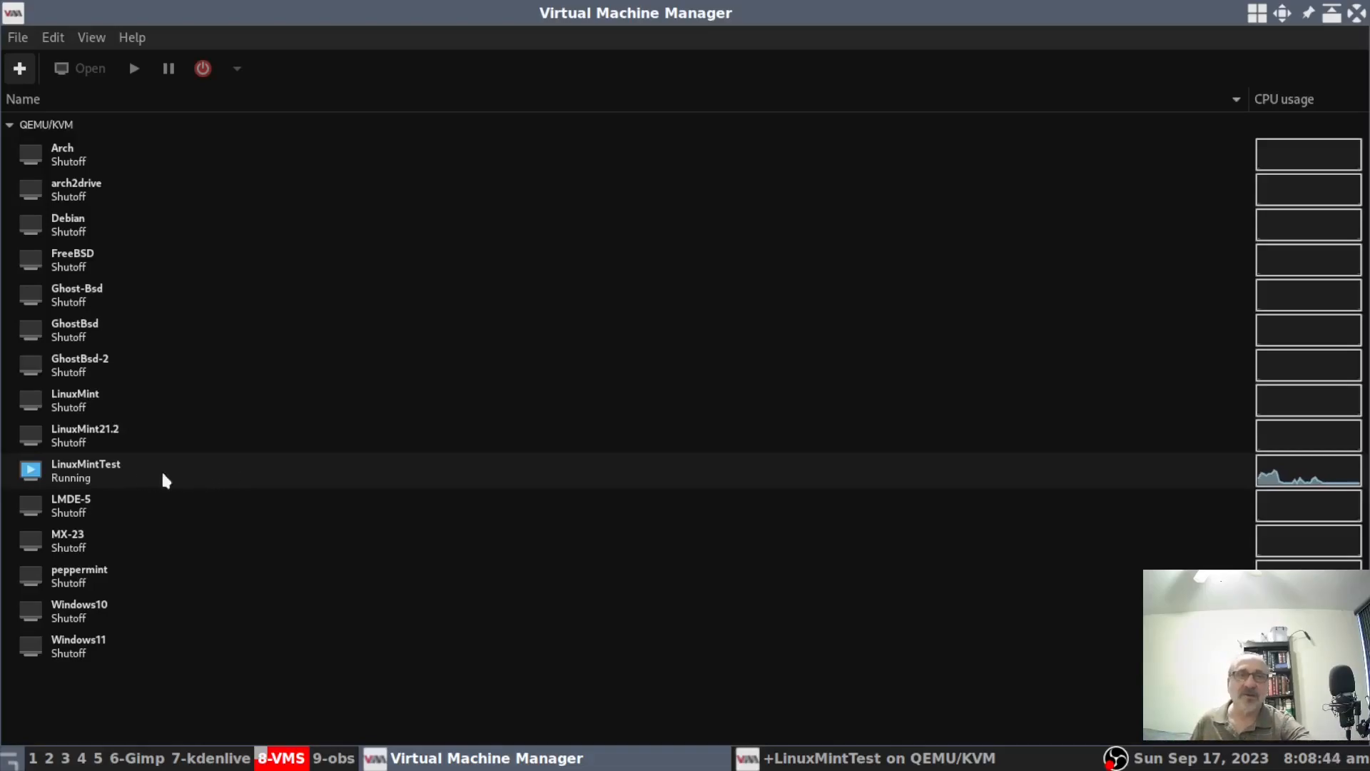
left_click(774, 757)
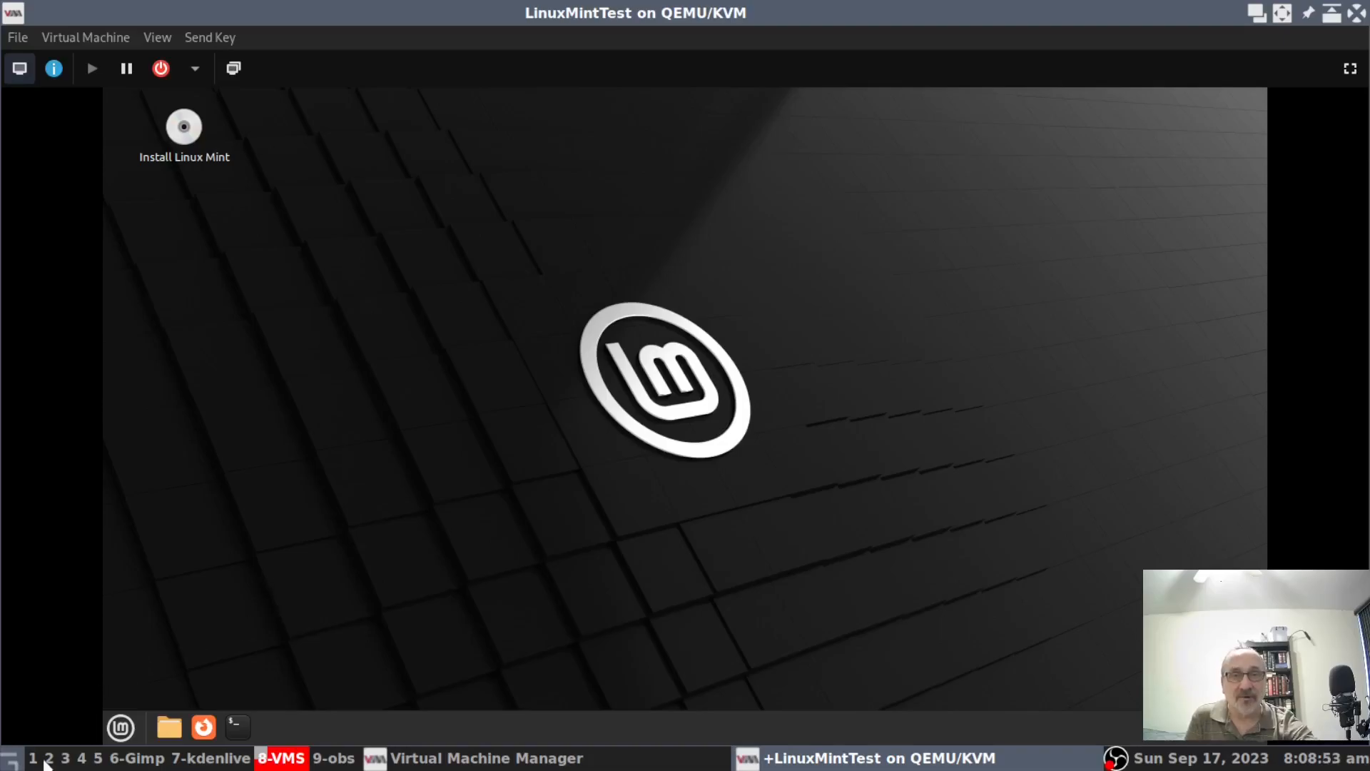
left_click(81, 758)
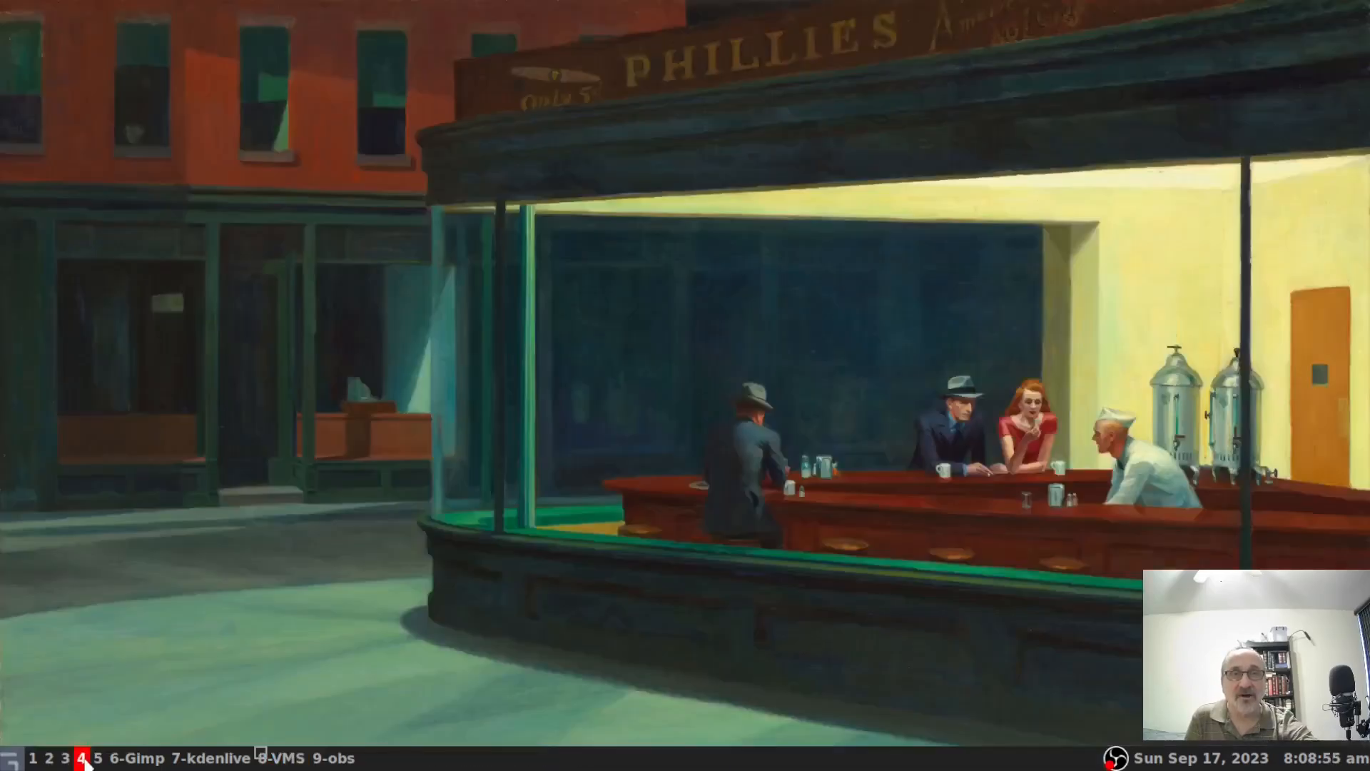
left_click(137, 758)
left_click(34, 757)
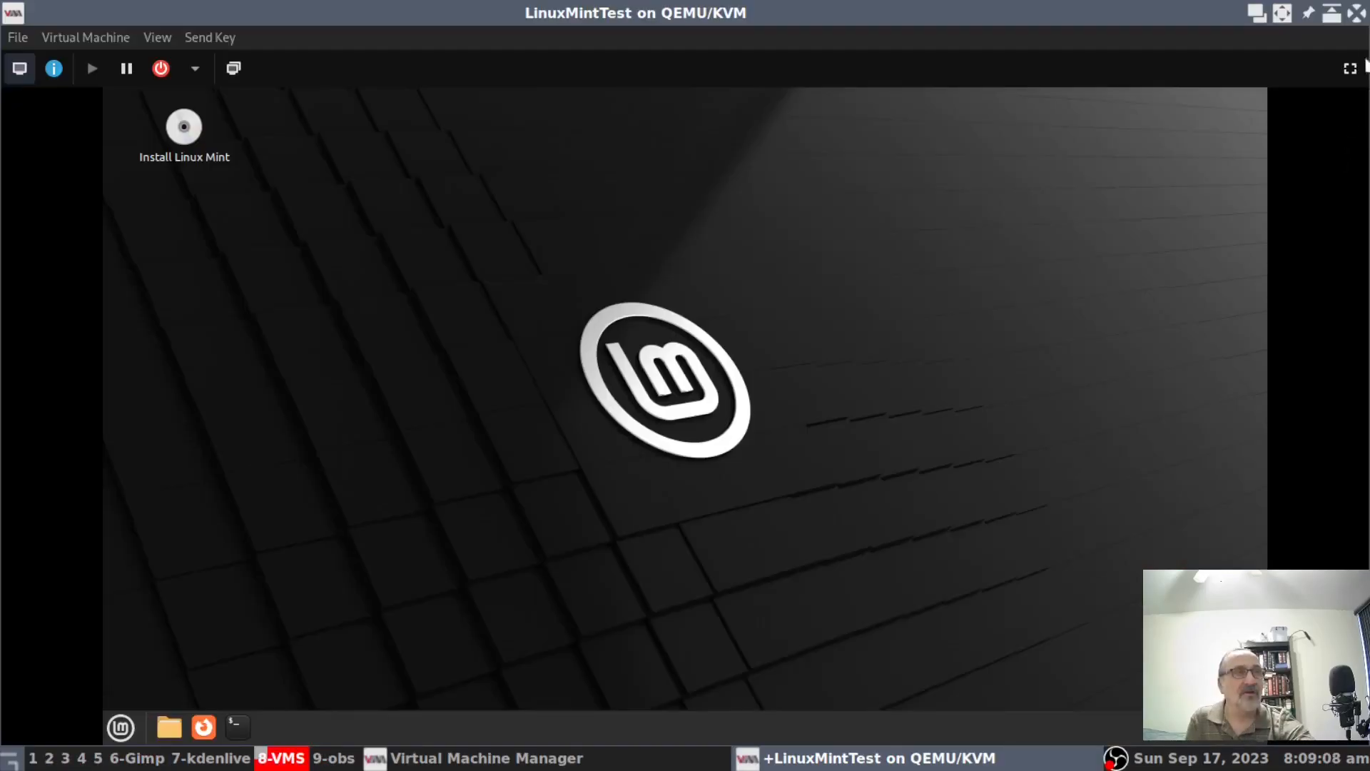
left_click(1350, 68)
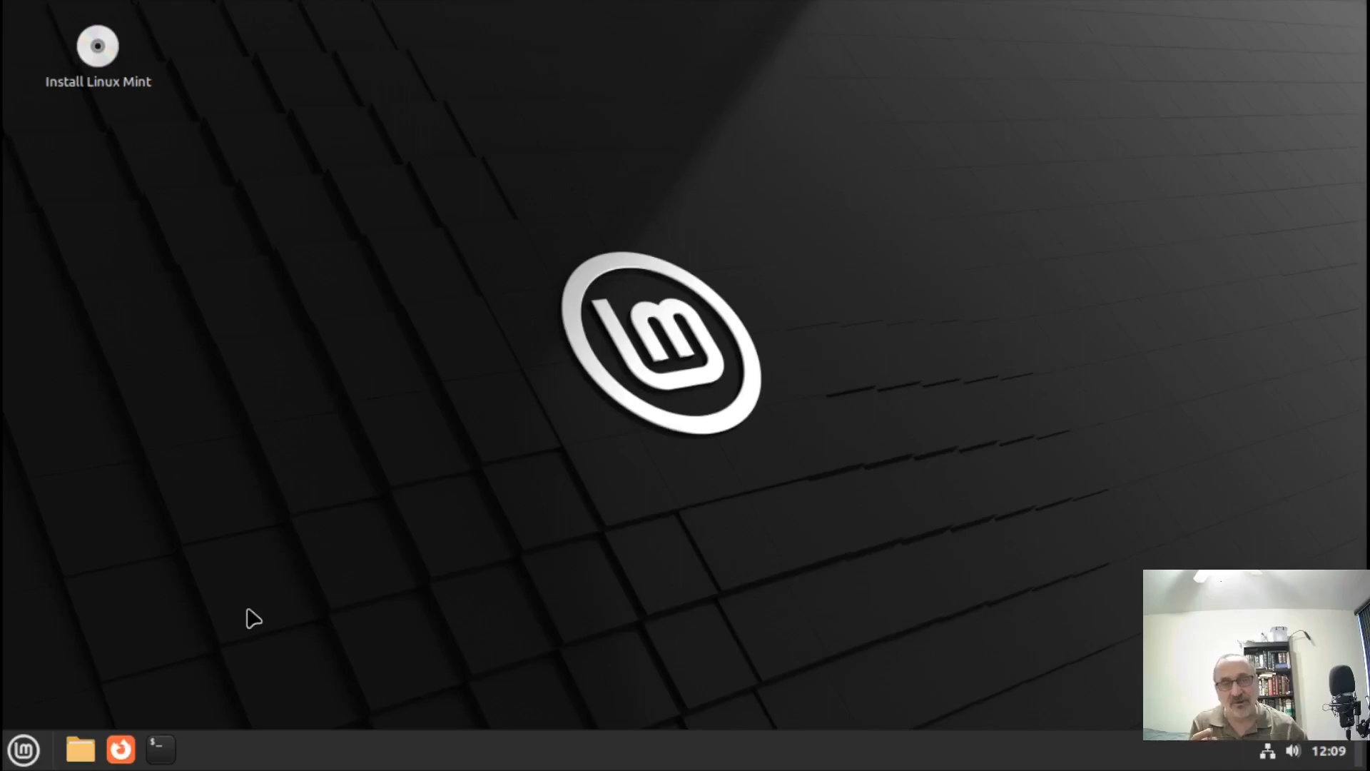
left_click(28, 749)
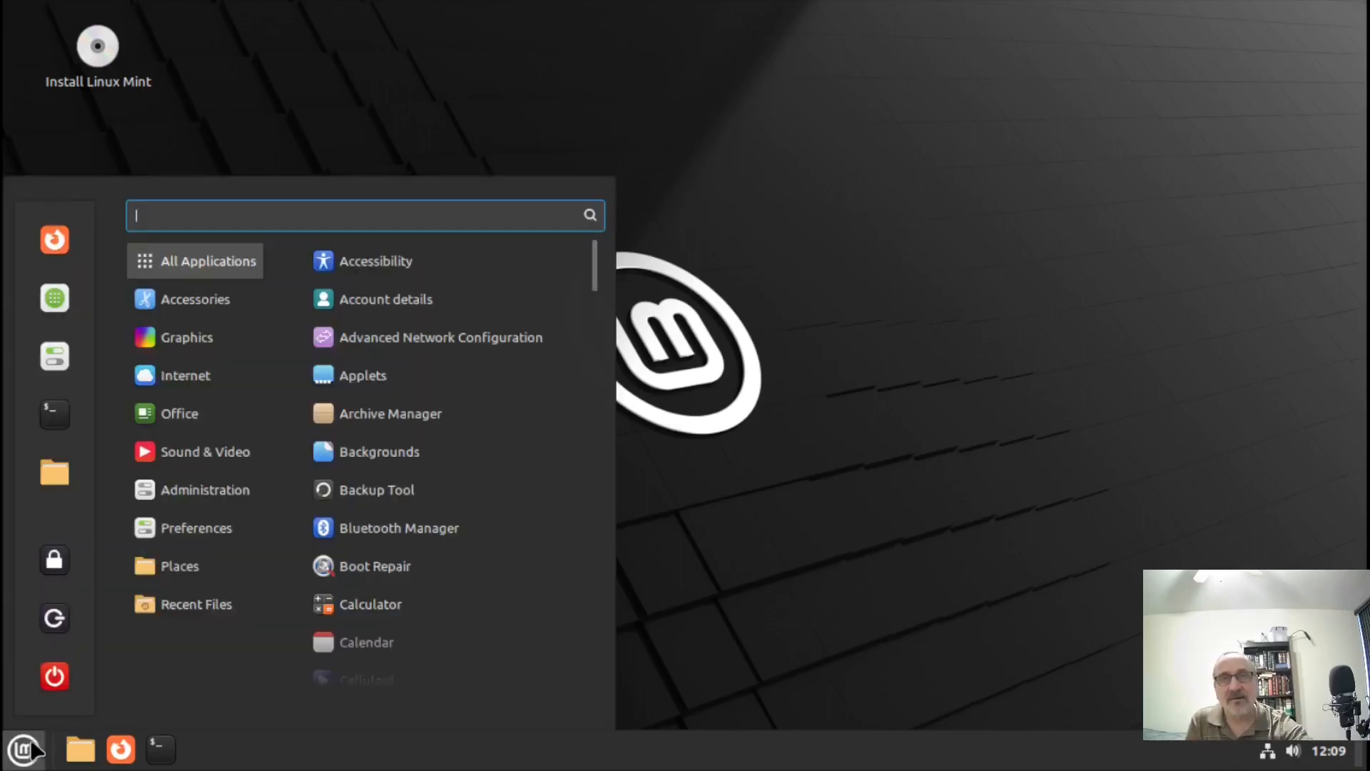
type("displ")
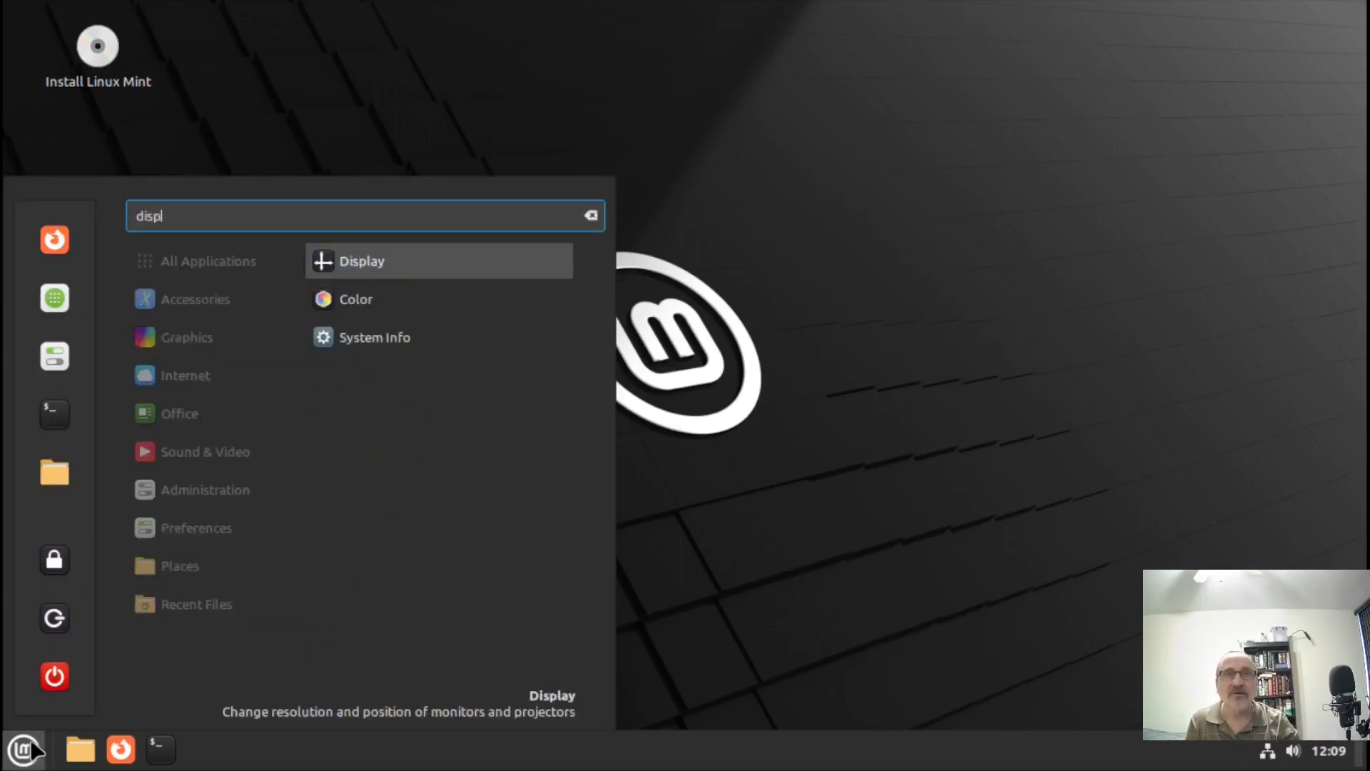
key("Return")
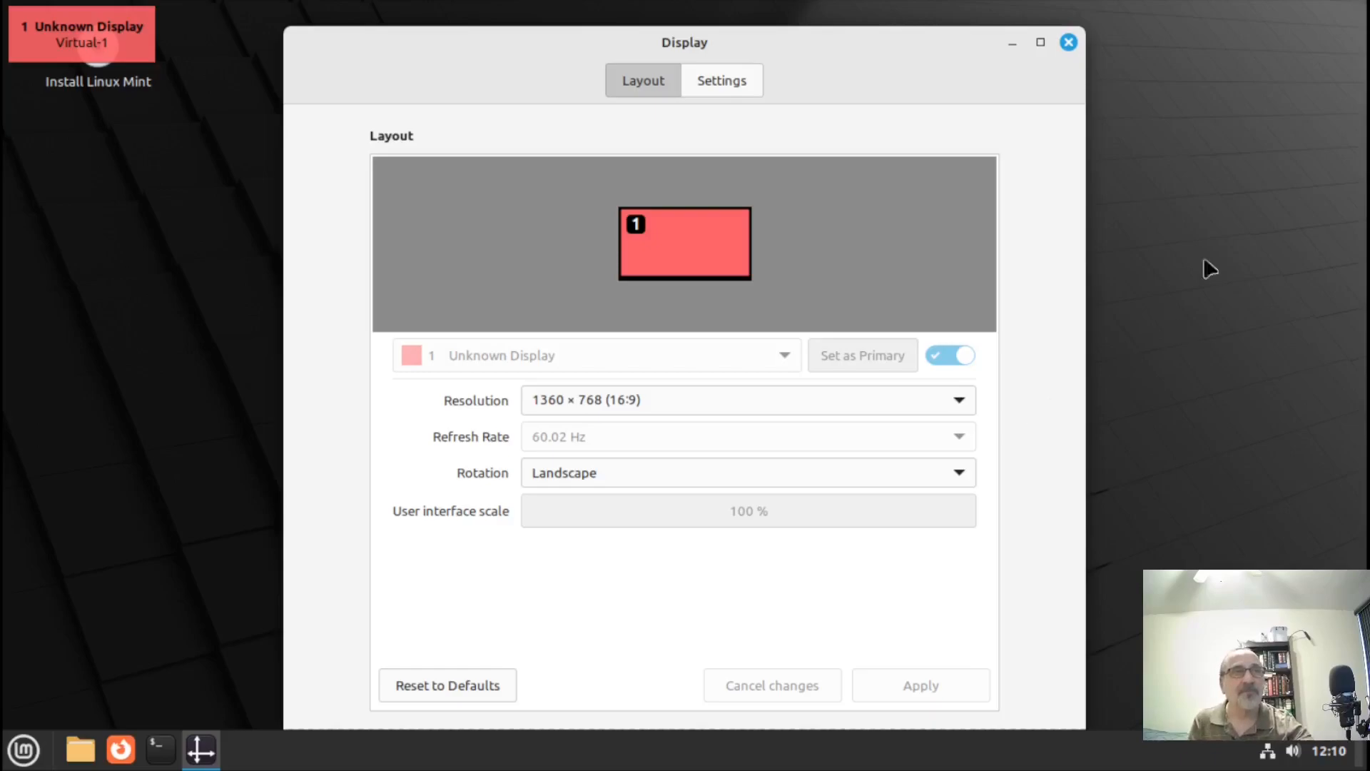
left_click(1068, 42)
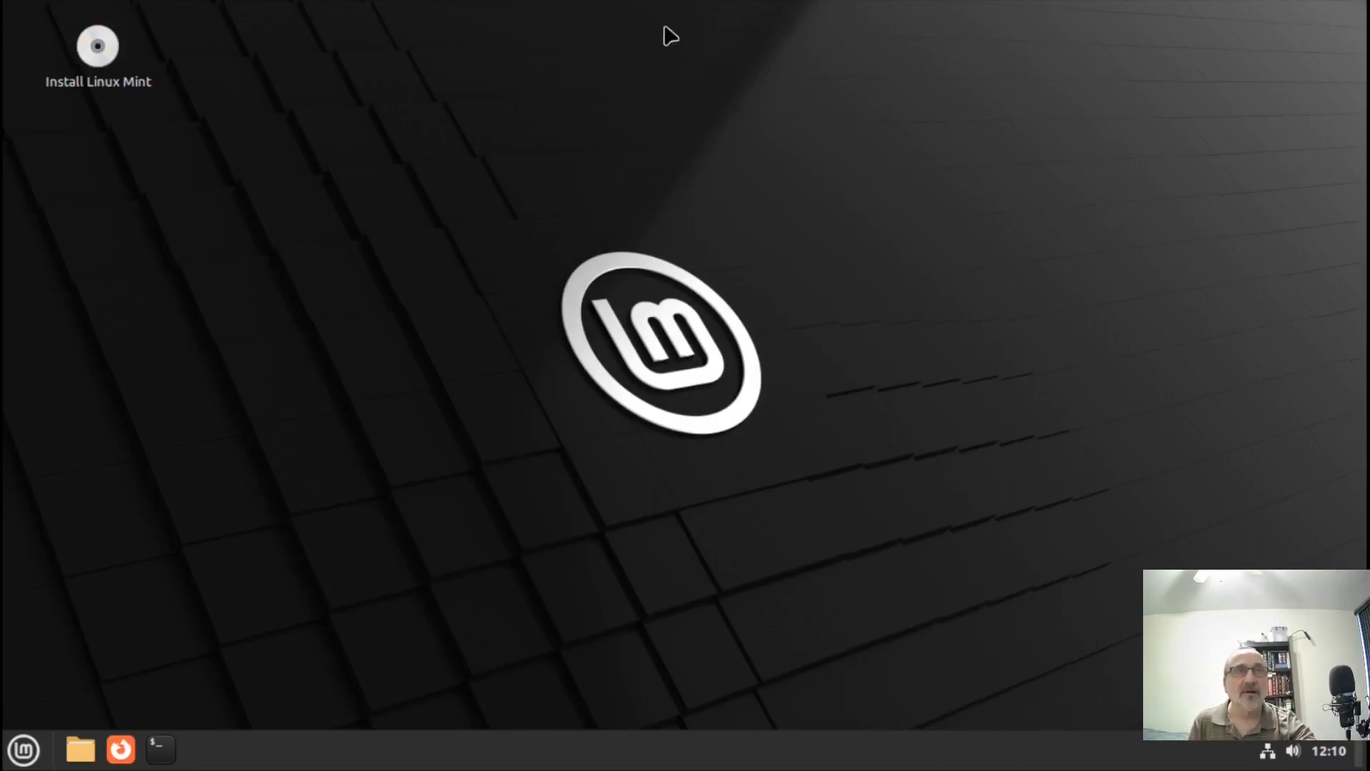
Leave the console's fullscreen, cycle host workspaces back to the VM console, and restore fullscreen.
mouse_move(667, 9)
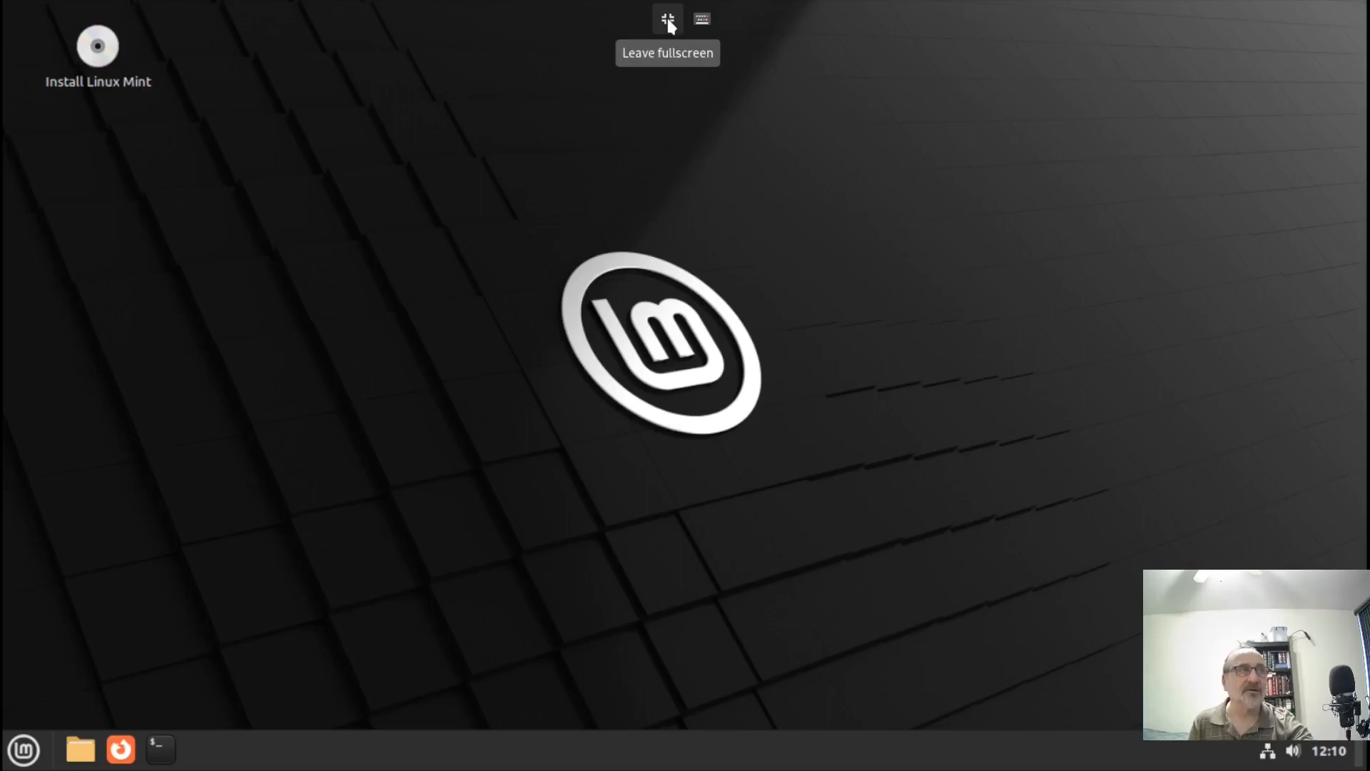
left_click(669, 21)
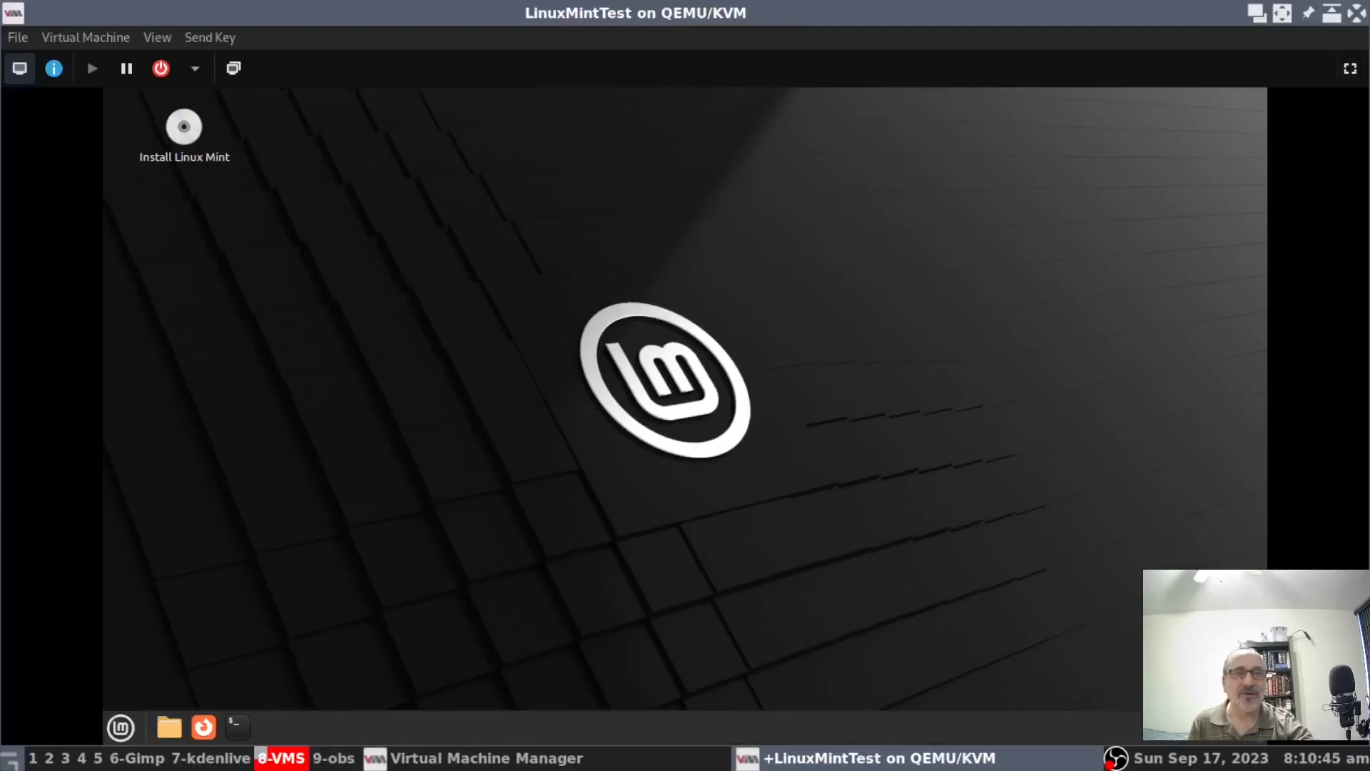
left_click(82, 758)
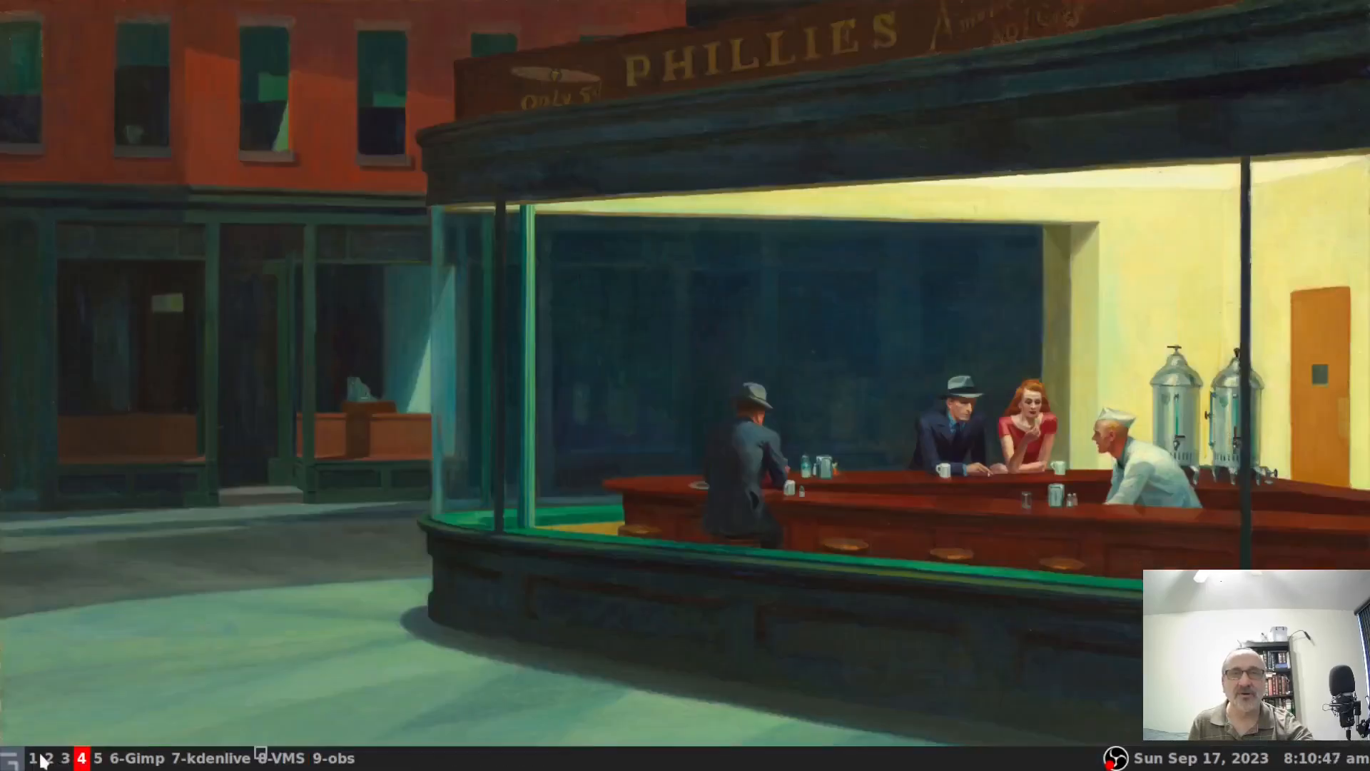
left_click(48, 758)
left_click(33, 759)
left_click(65, 759)
left_click(283, 760)
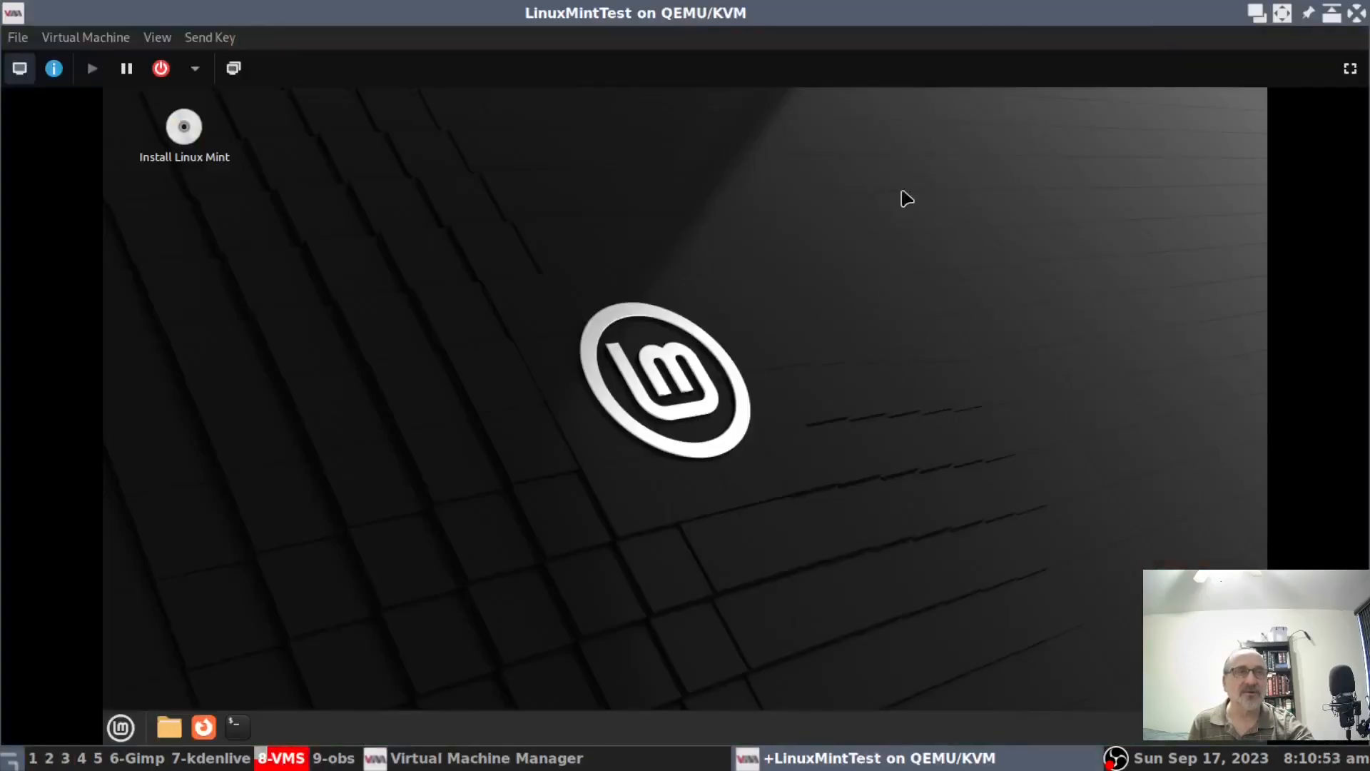
left_click(1351, 69)
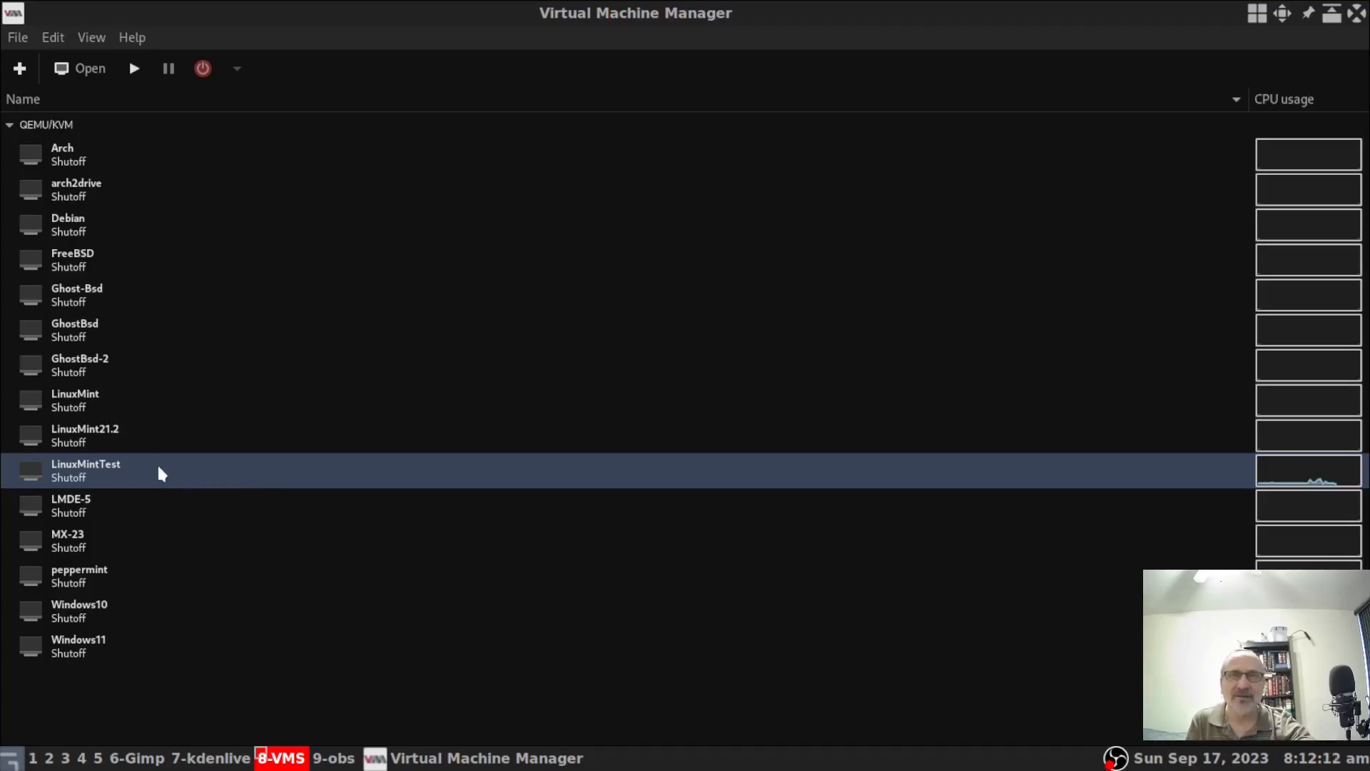
Delete LinuxMintTest through its context menu, including the LinuxMintTest.qcow2 storage file.
right_click(178, 473)
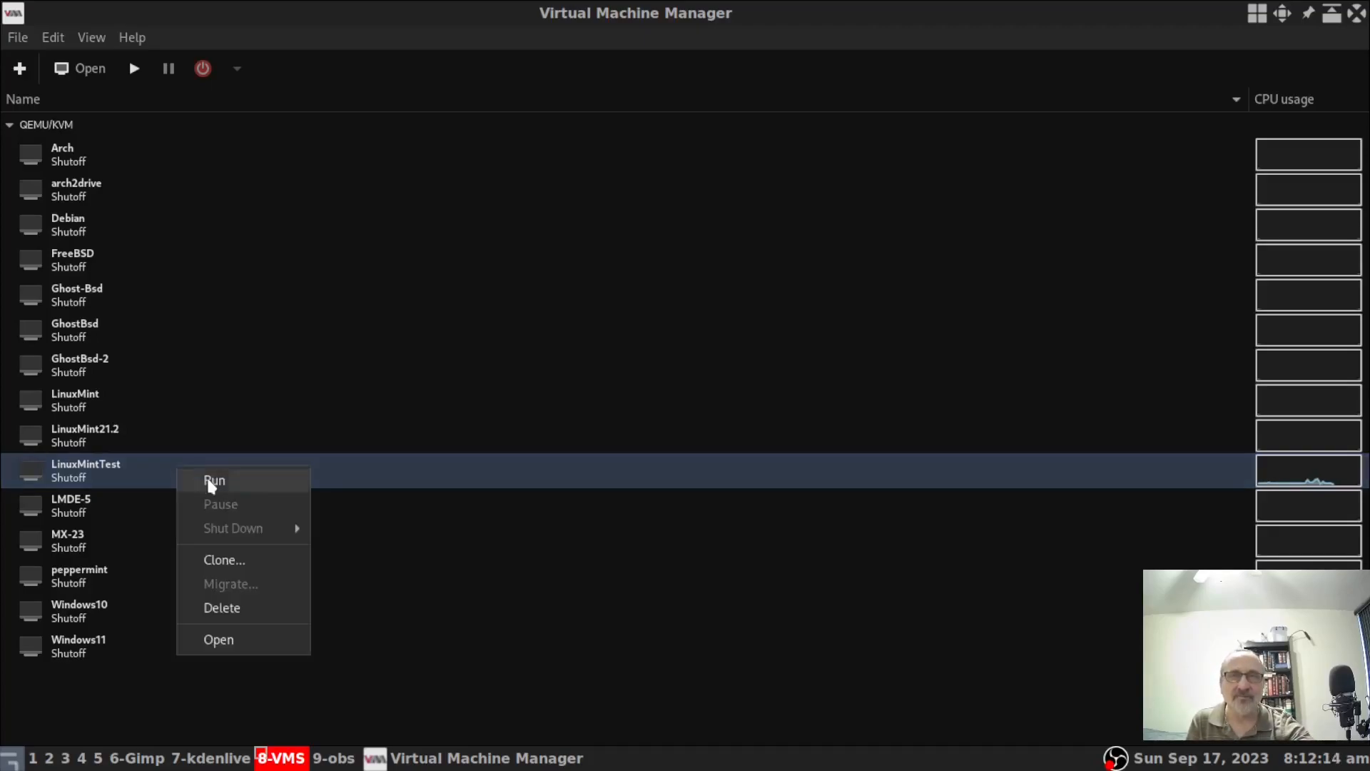
left_click(266, 611)
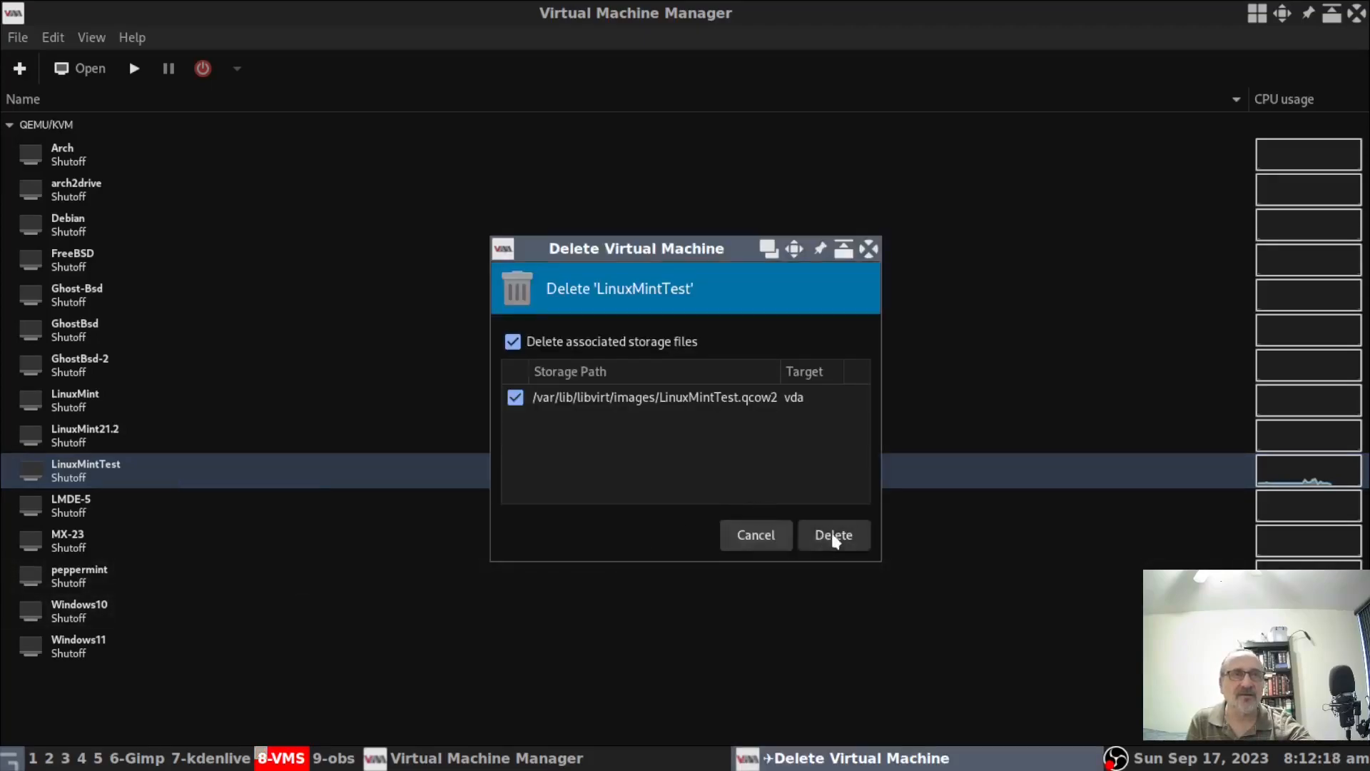
left_click(830, 537)
left_click(255, 182)
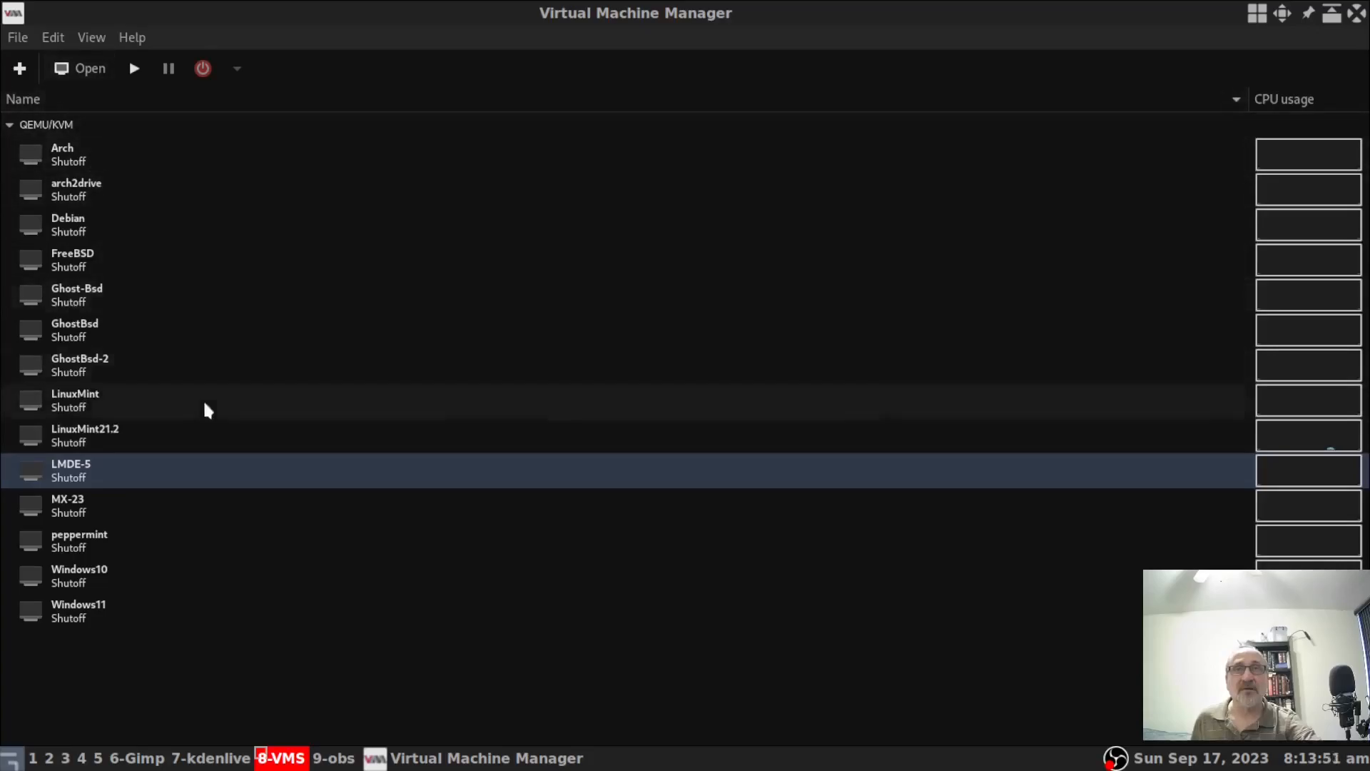
Open and start LMDE-5, maximize its console, boot LMDE 5 from GRUB, and go fullscreen.
left_click(91, 72)
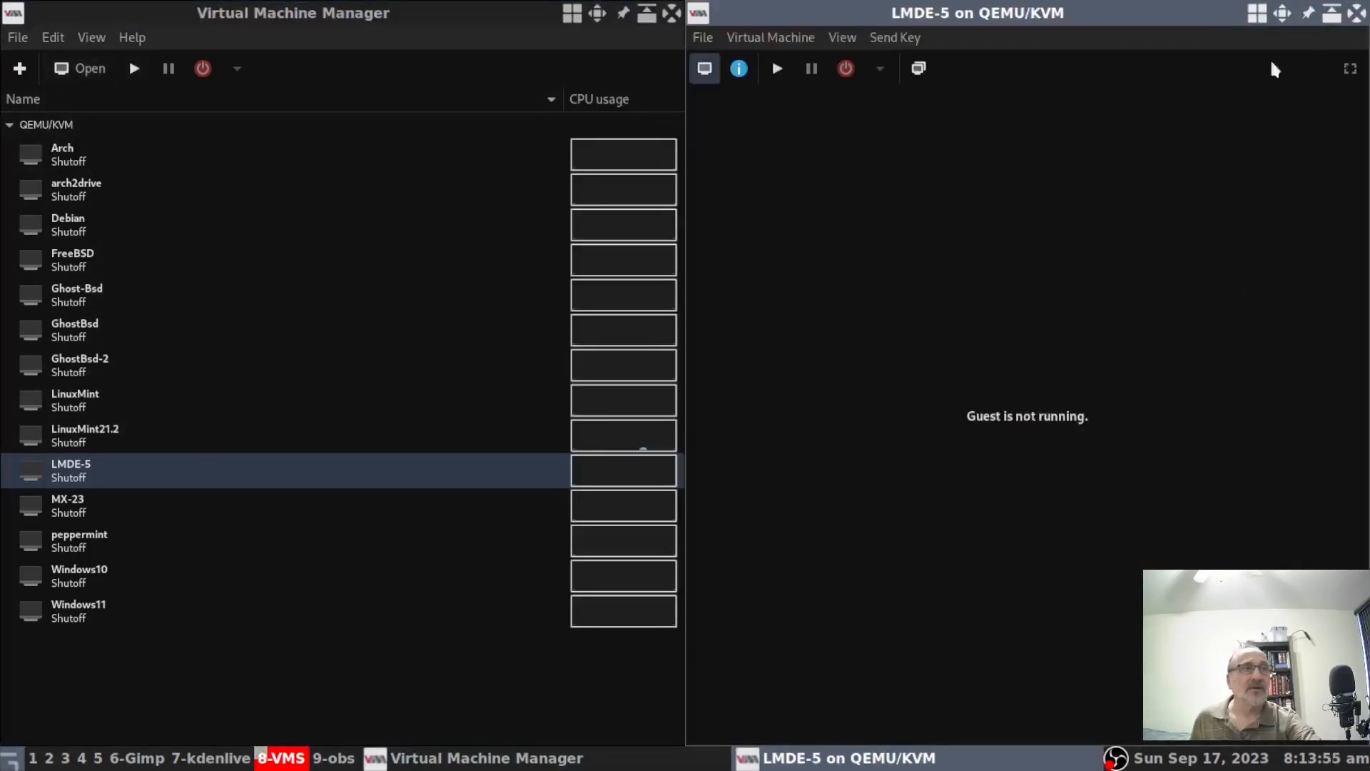
left_click(778, 72)
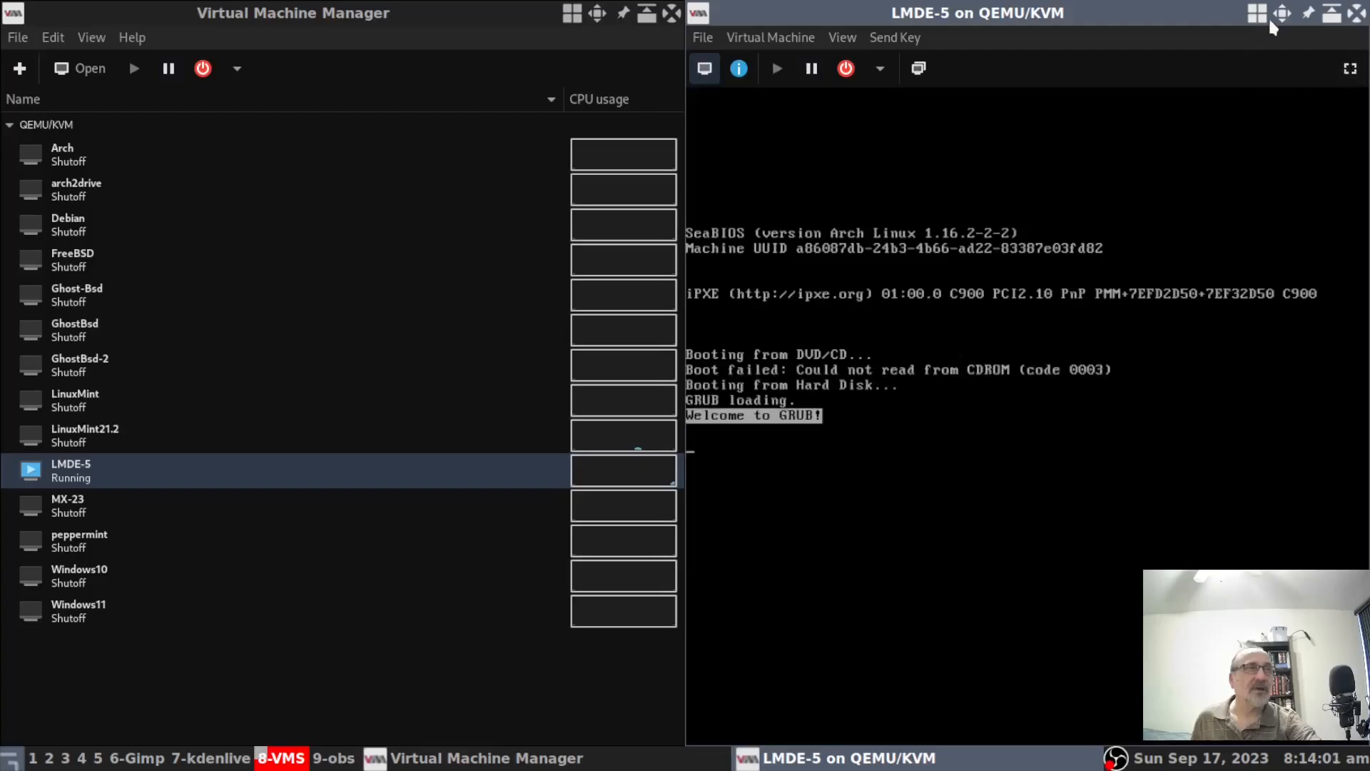
left_click(1282, 15)
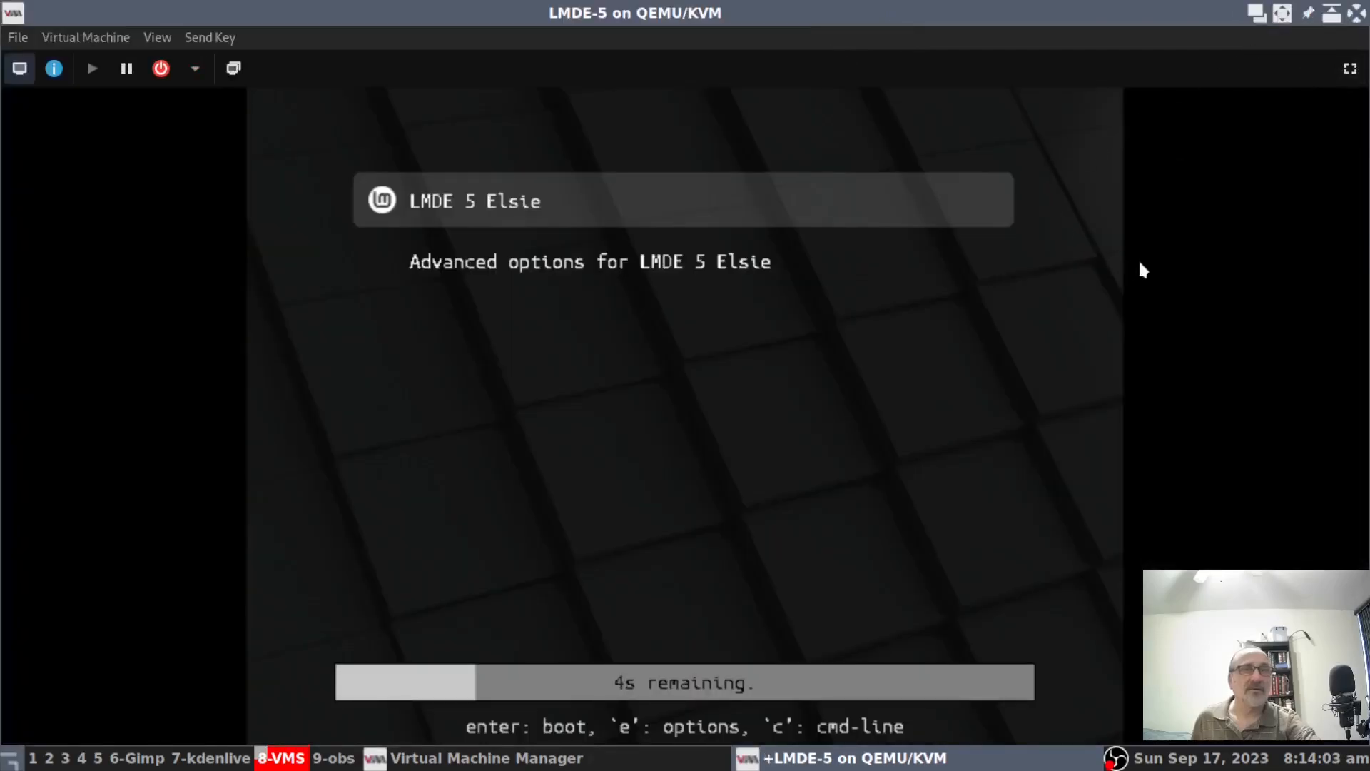
key("Return")
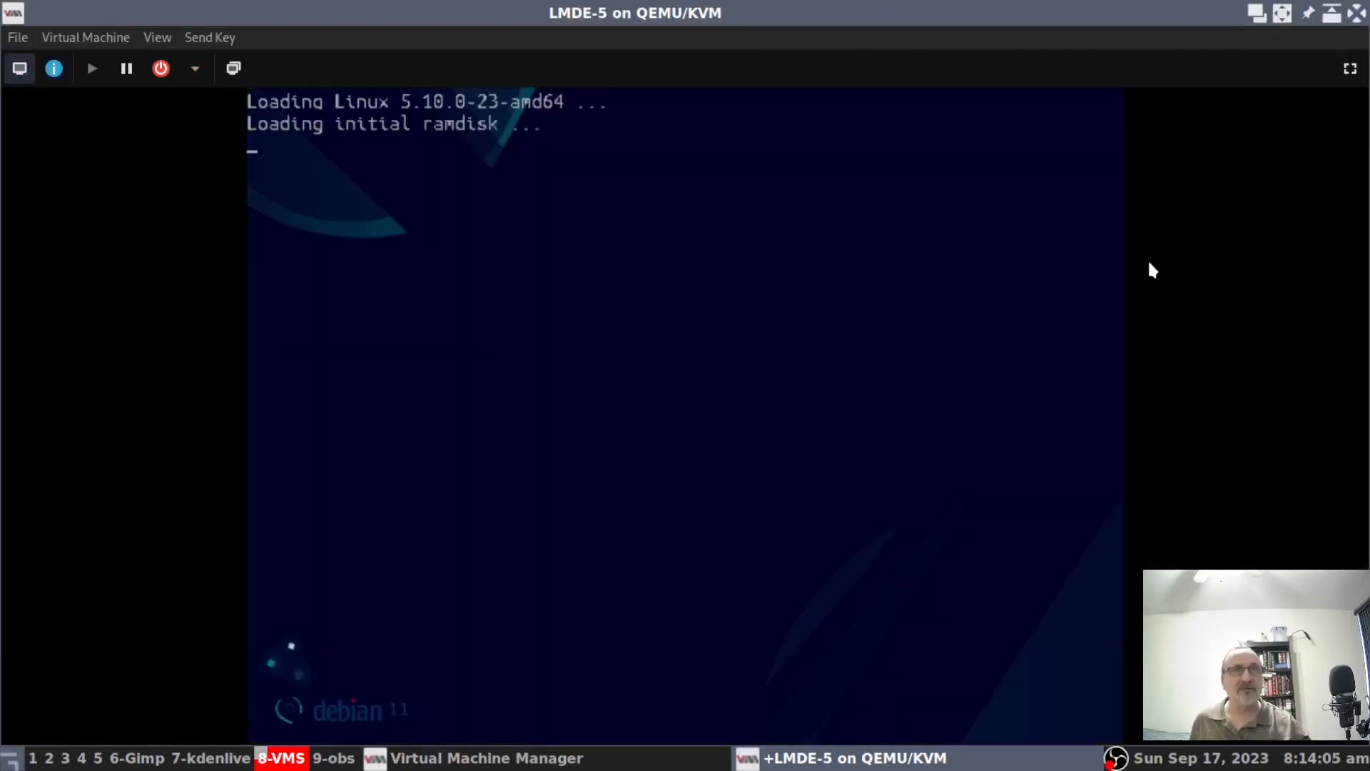
left_click(1350, 68)
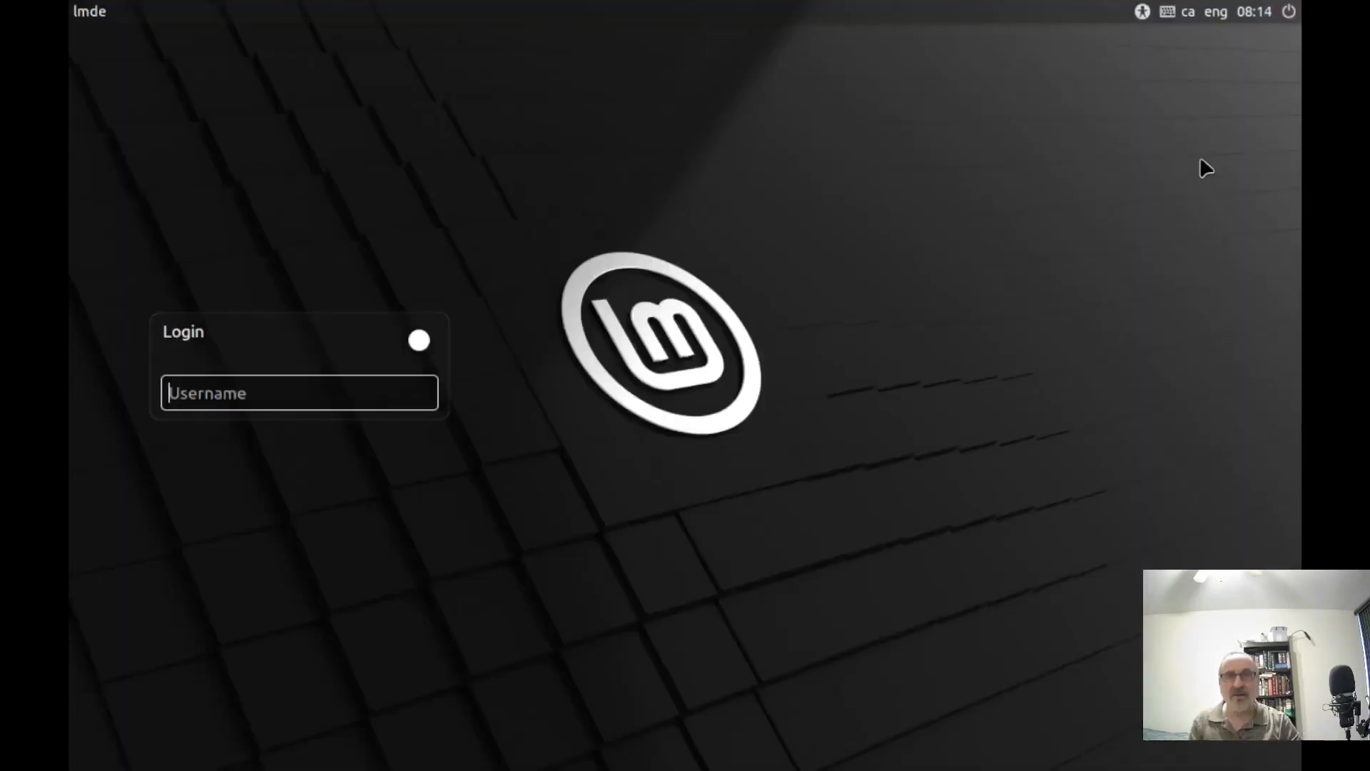
Enter the guest username and password at the LMDE login screen.
type("men")
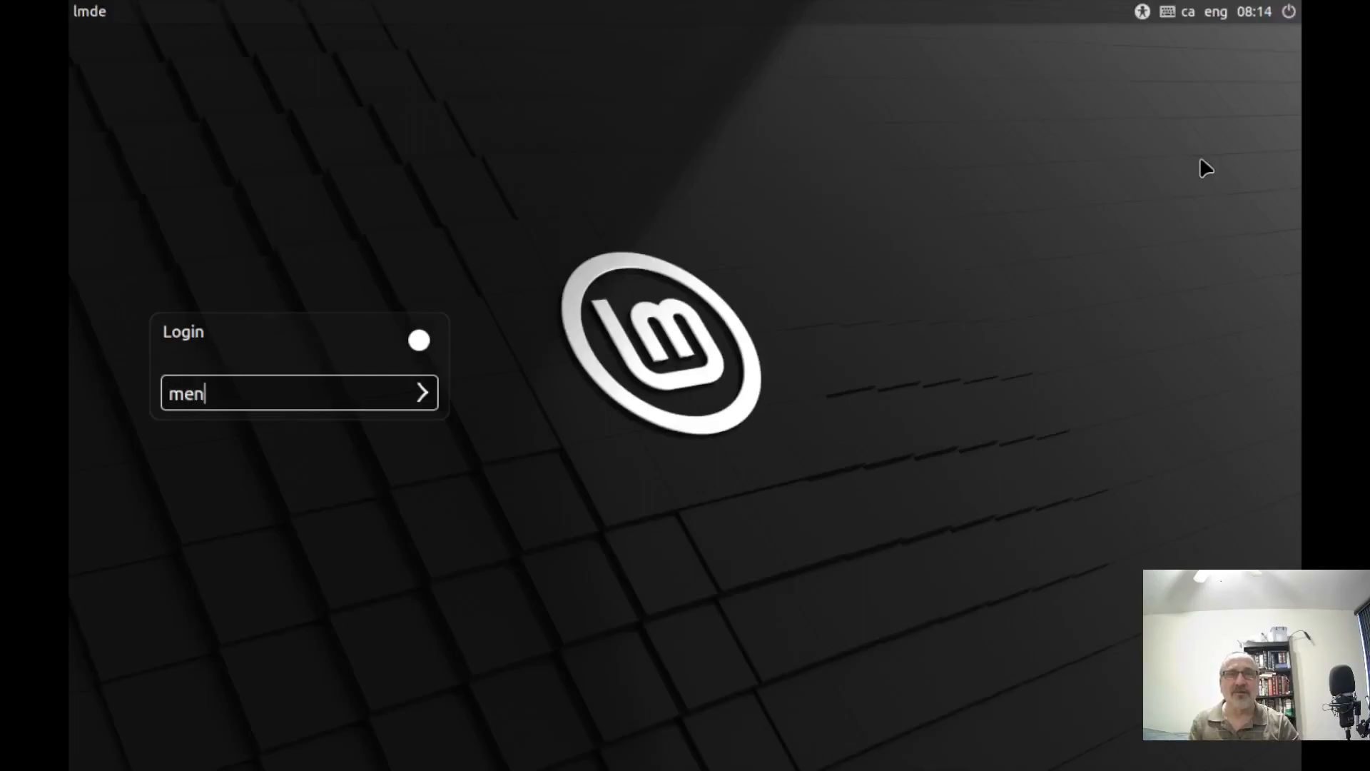
type("ch")
key("Return")
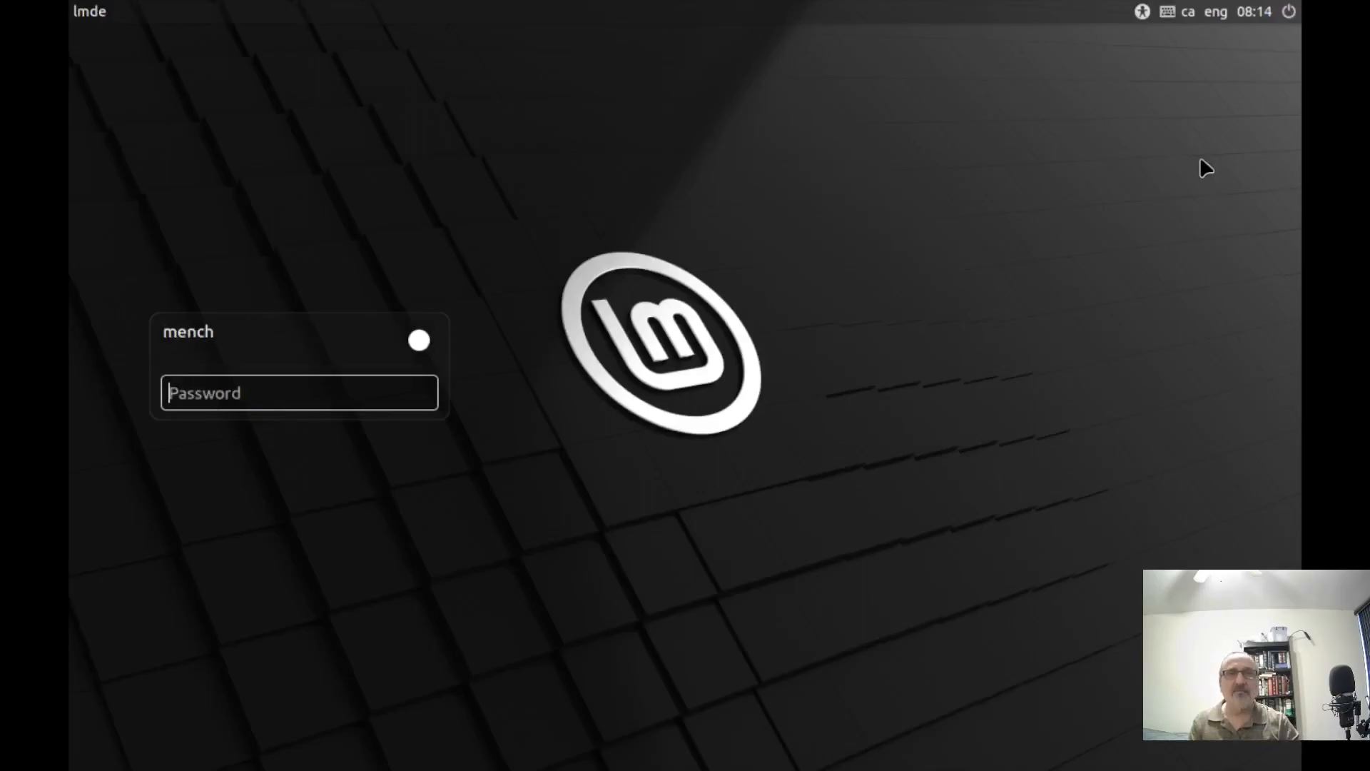
type("••")
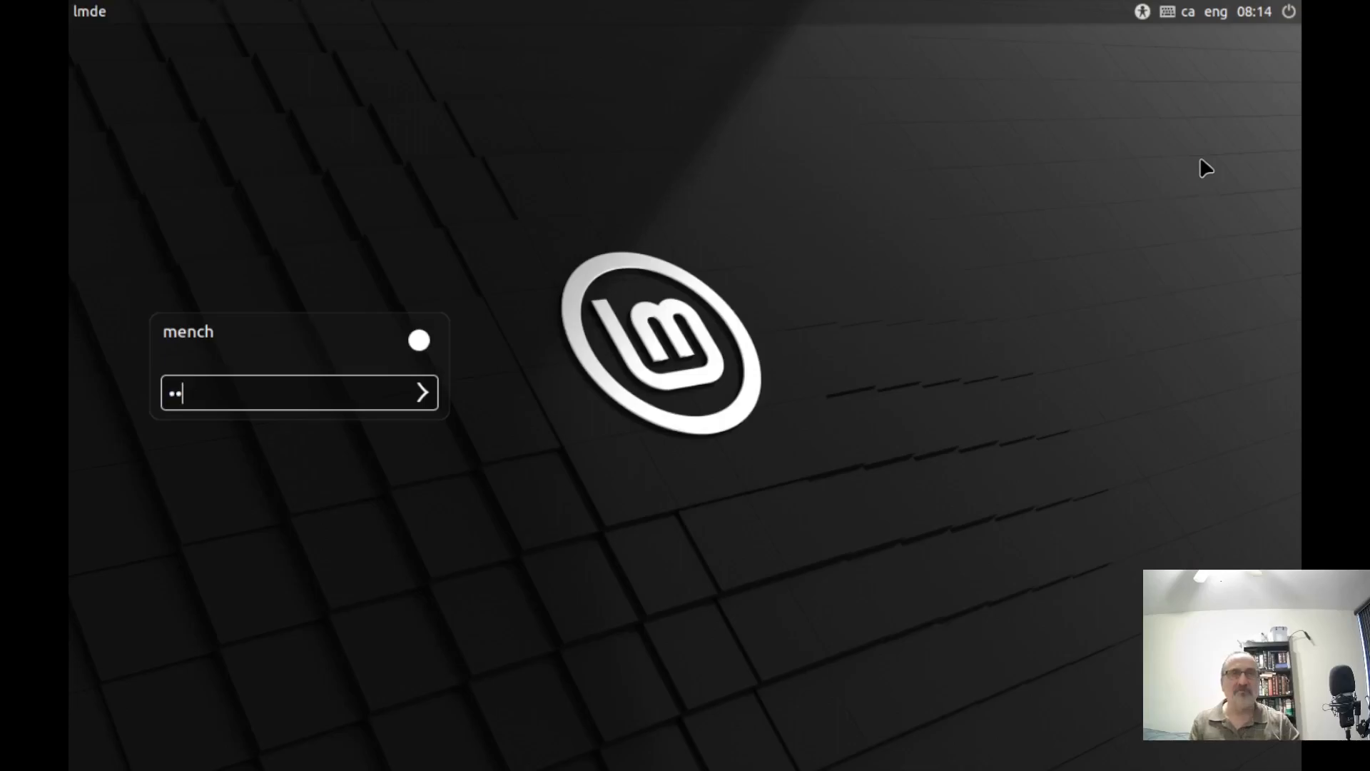
key("Return")
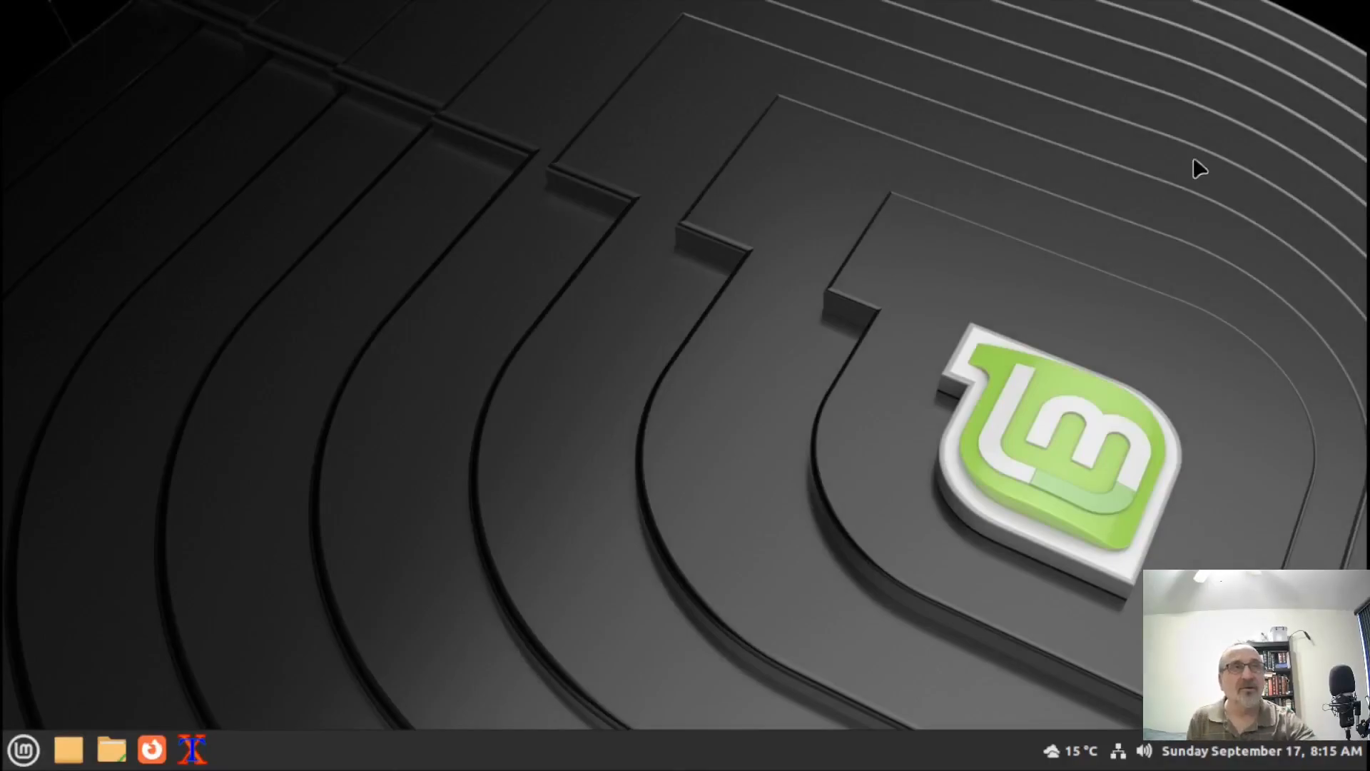
Exit fullscreen, cycle host workspaces back to the VM, then toggle the guest view fullscreen and out again.
mouse_move(610, 12)
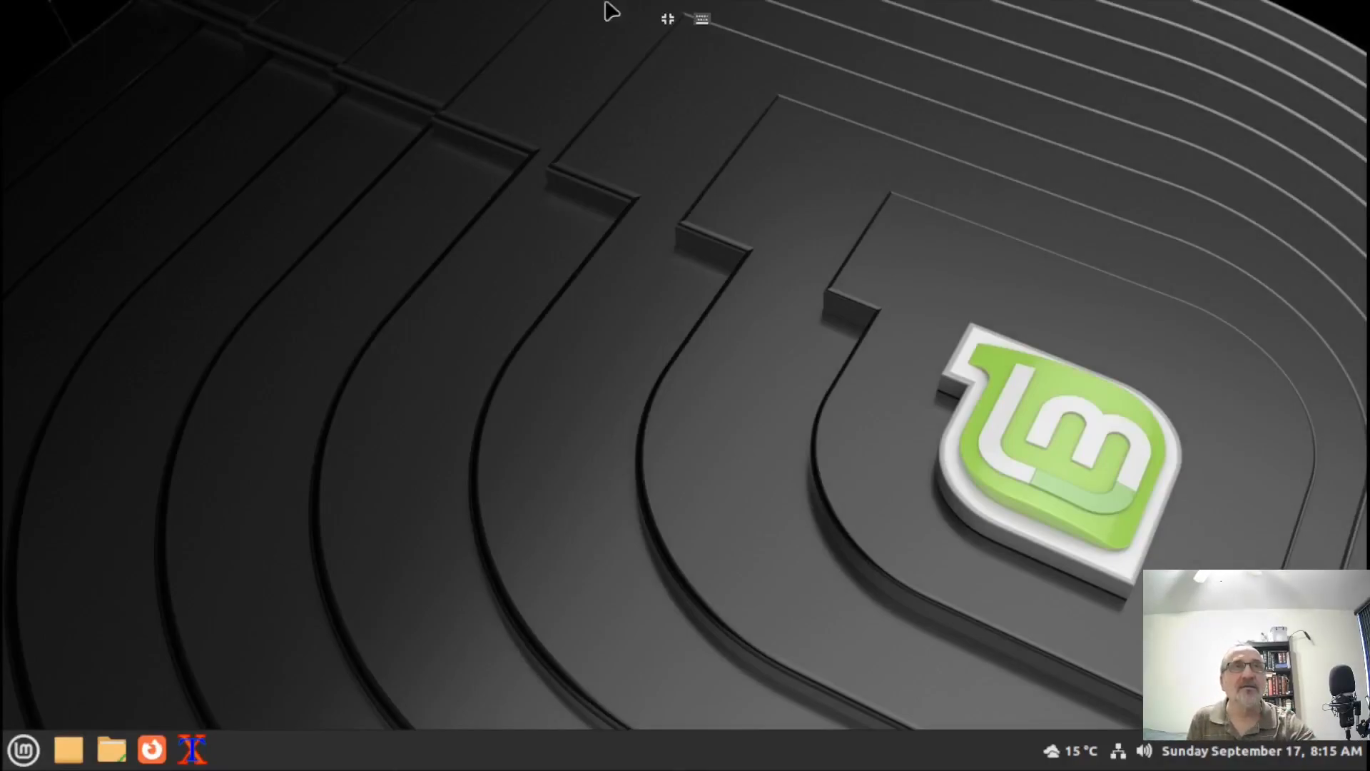
left_click(667, 20)
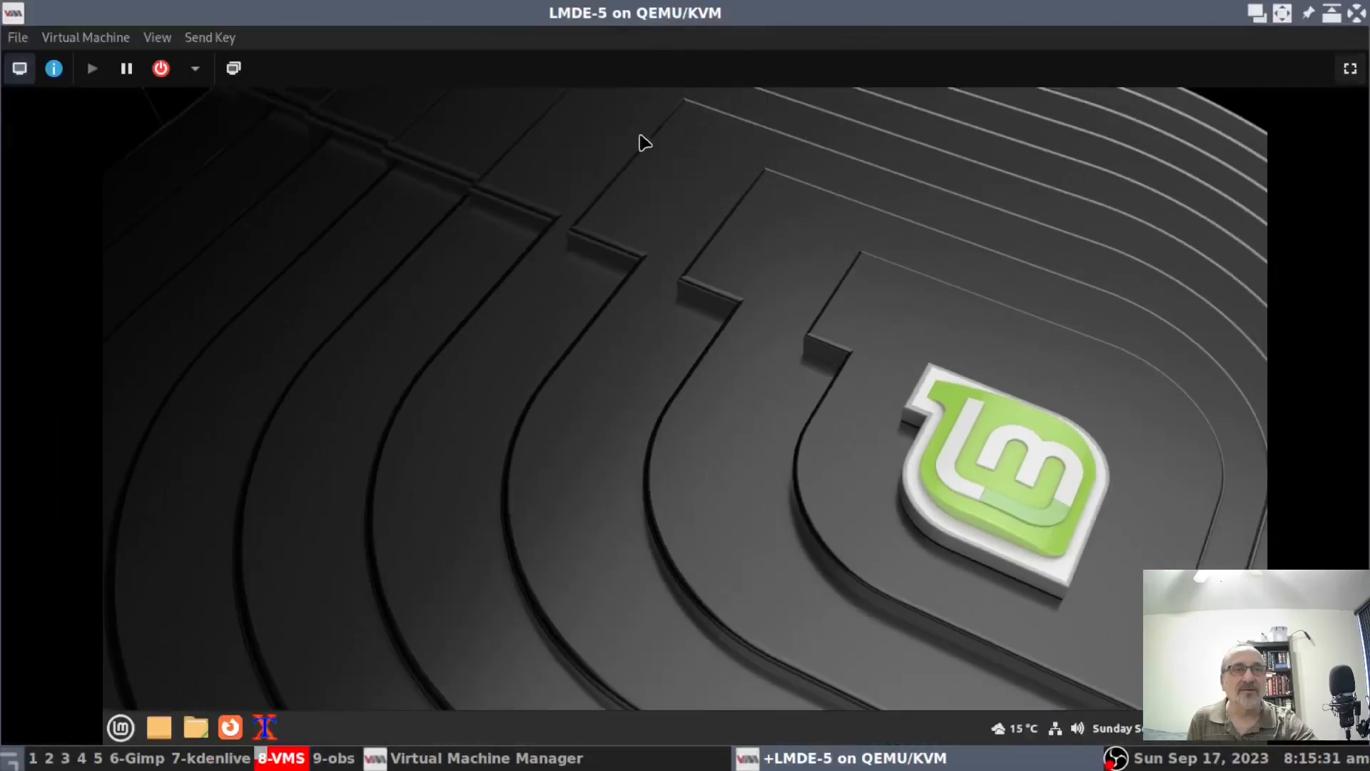
left_click(65, 759)
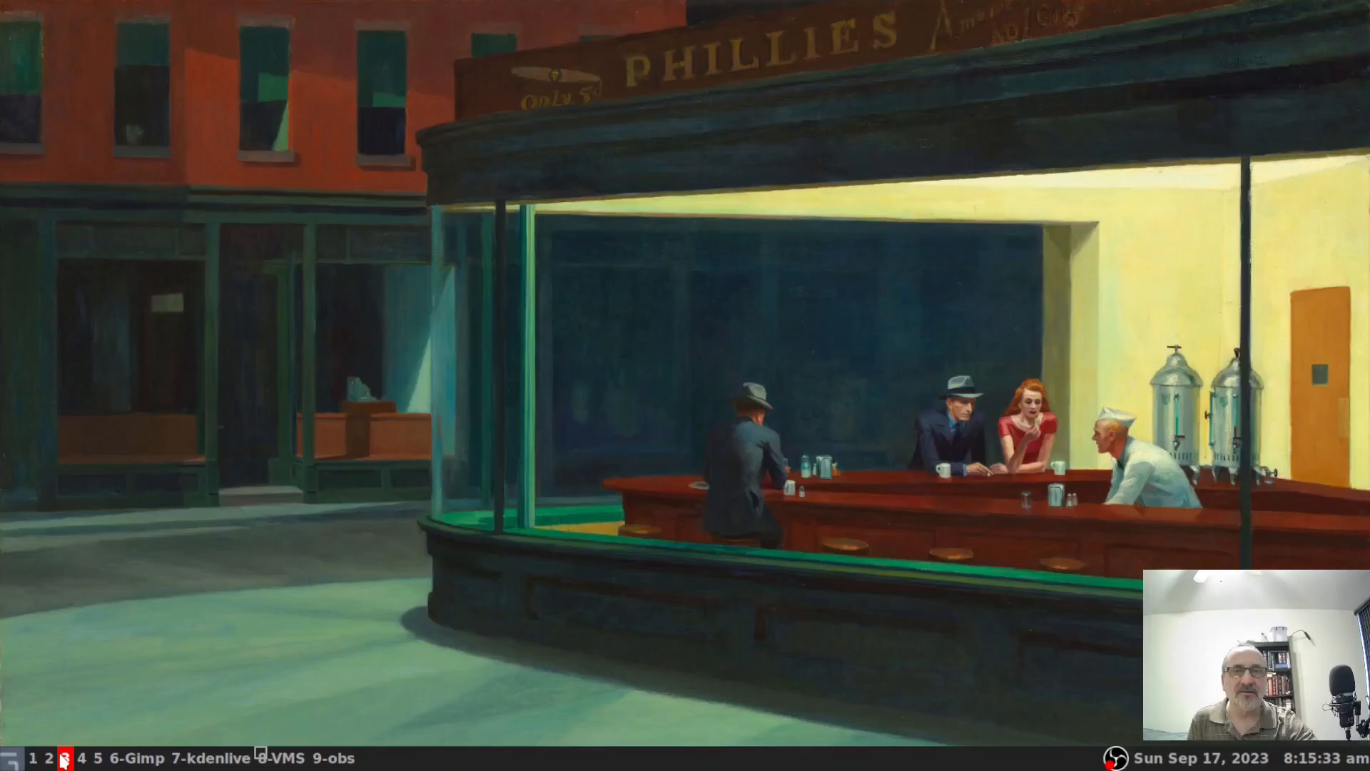
left_click(33, 759)
left_click(66, 760)
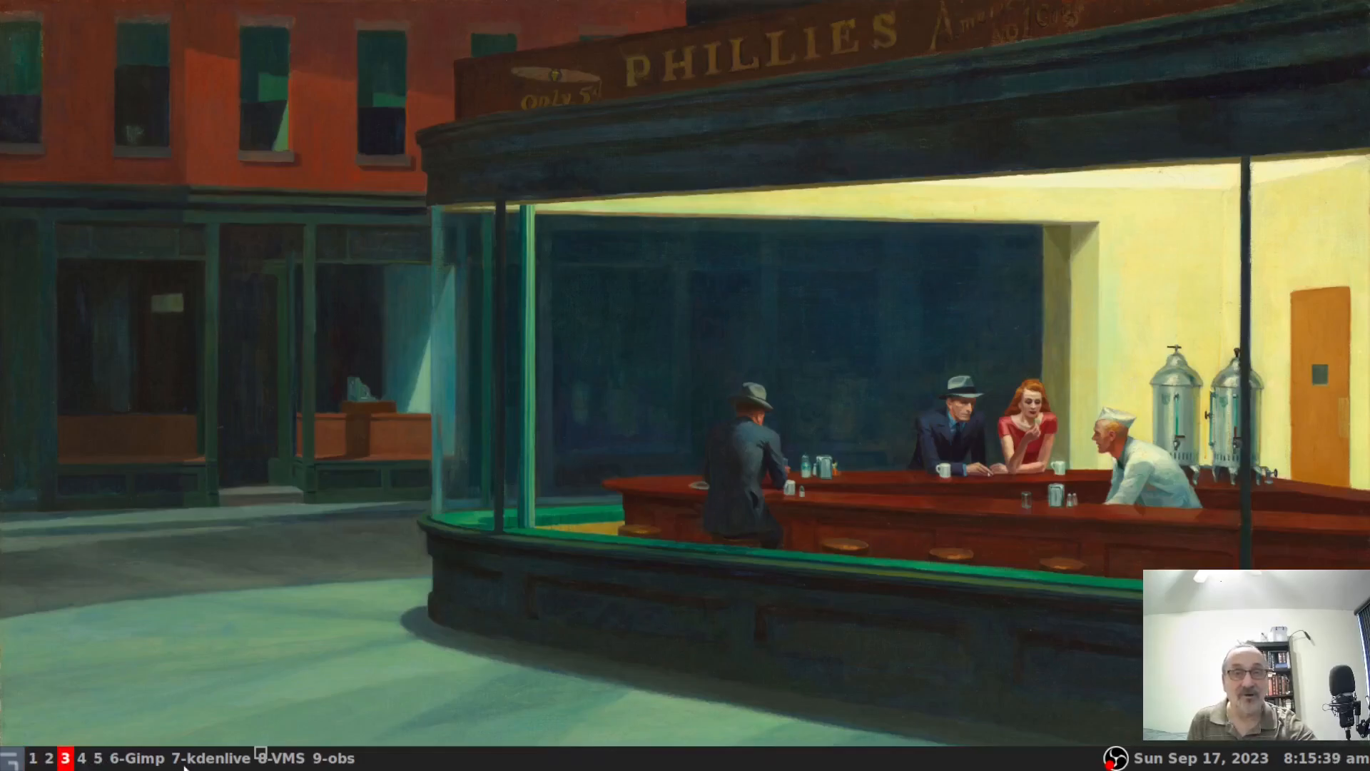
left_click(289, 758)
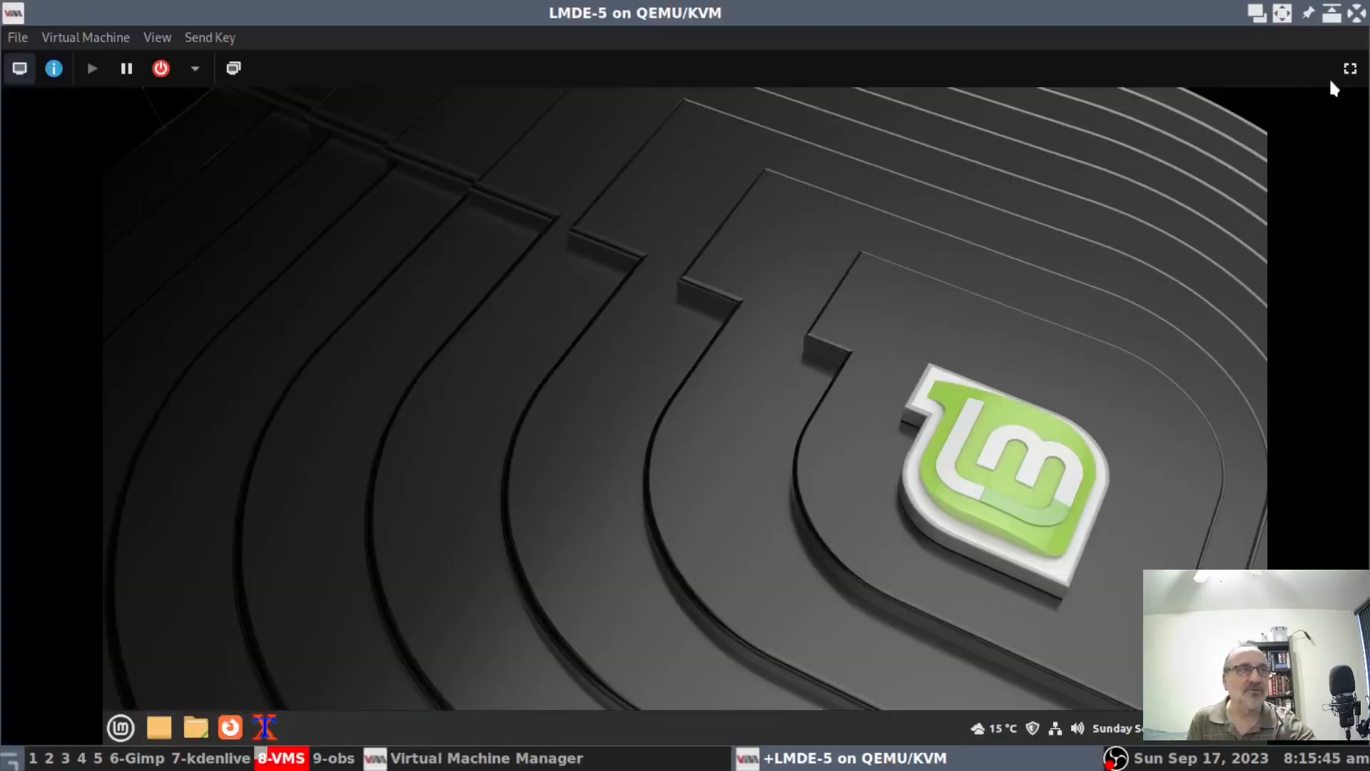
left_click(1353, 69)
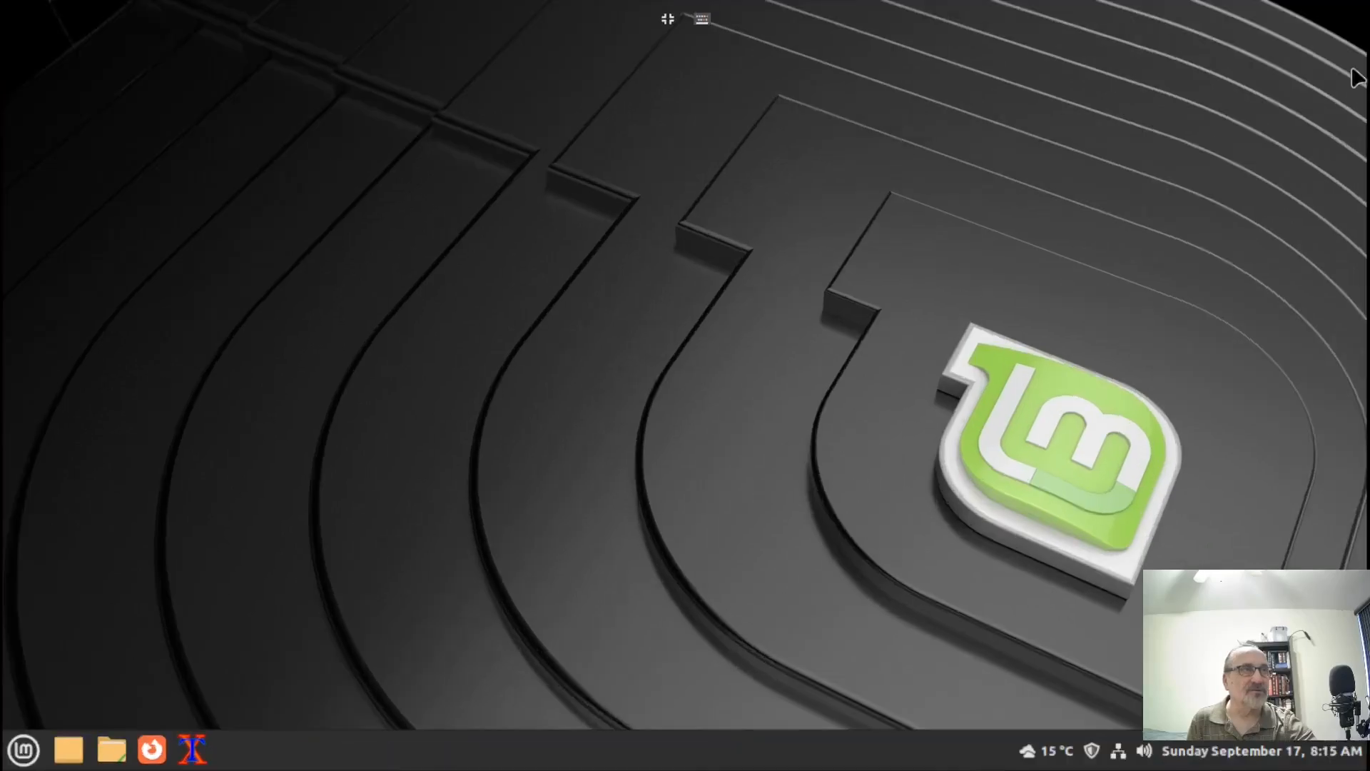
left_click(667, 19)
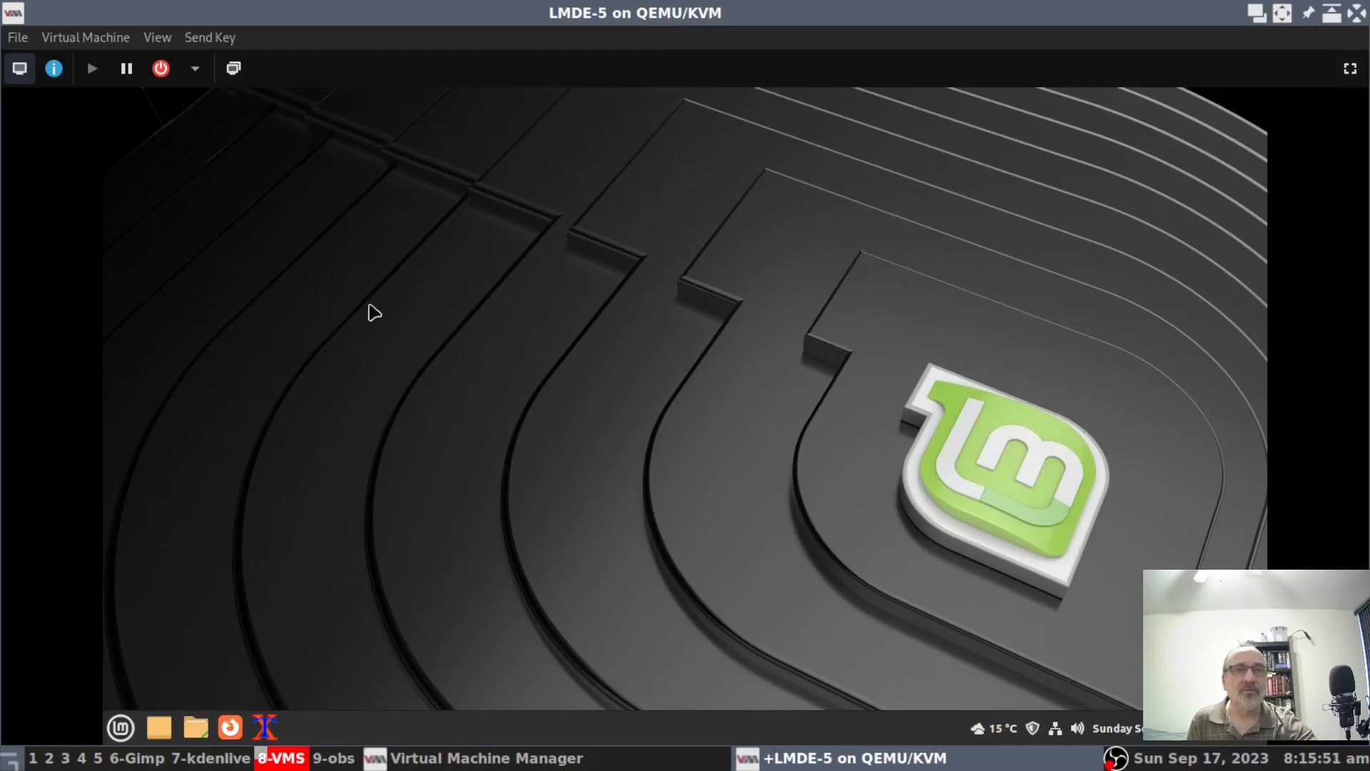
Browse the Virtual Machine and View > Scale Display menus, close the guest's Home folder, and exit fullscreen.
left_click(112, 39)
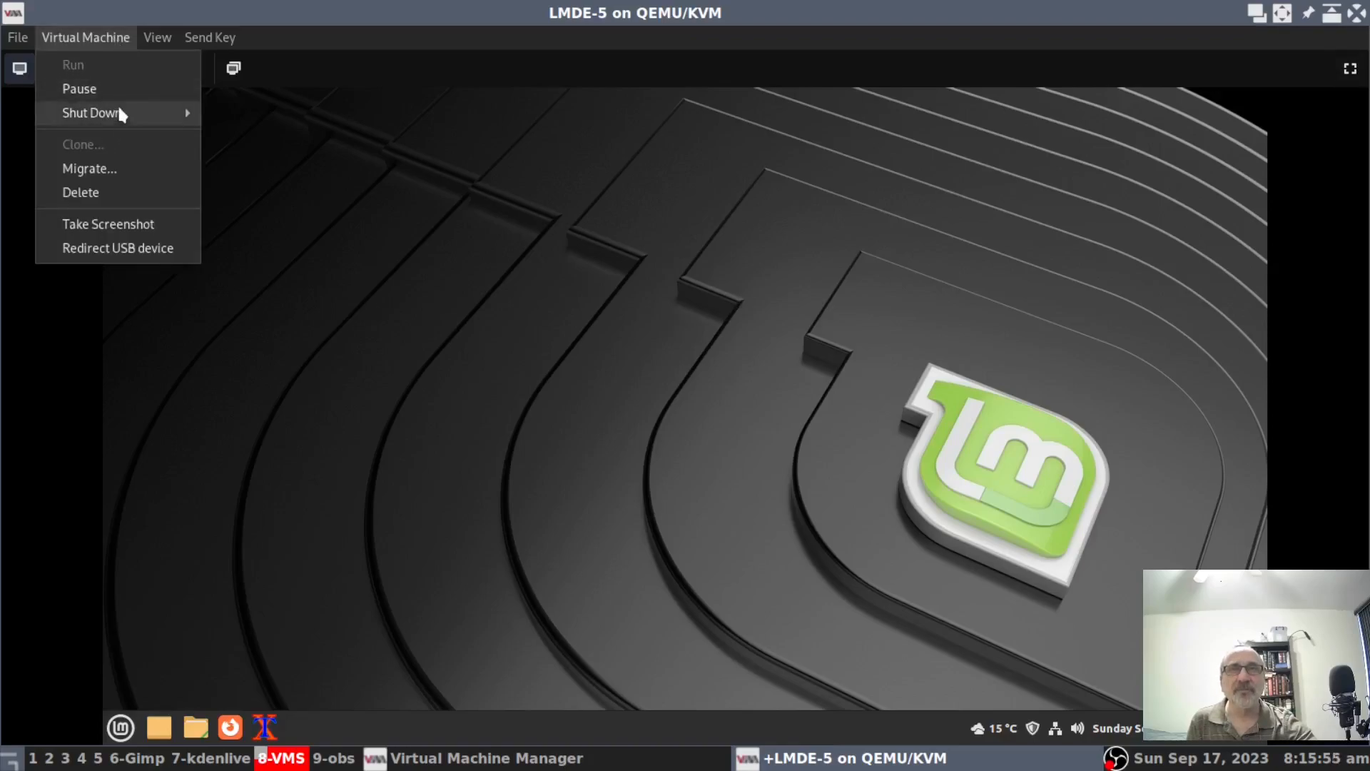
mouse_move(150, 42)
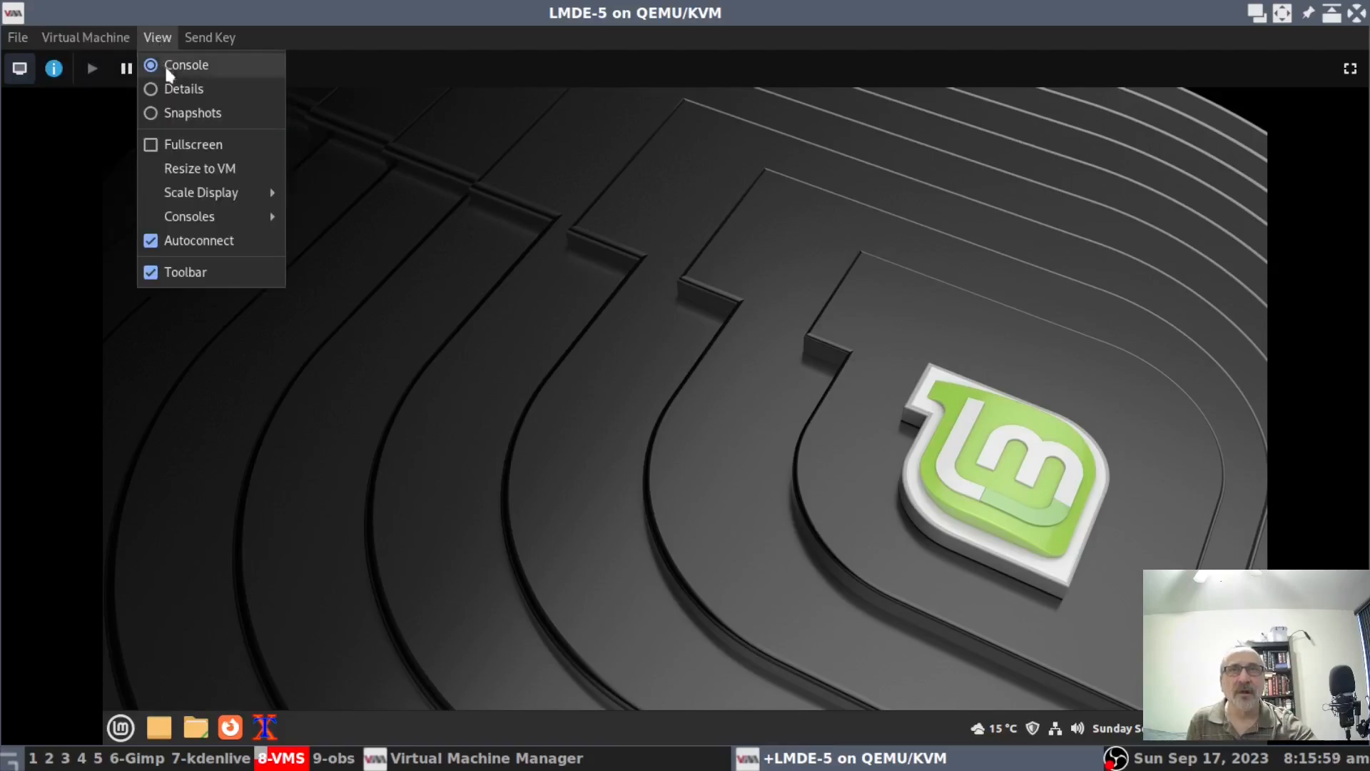
mouse_move(188, 187)
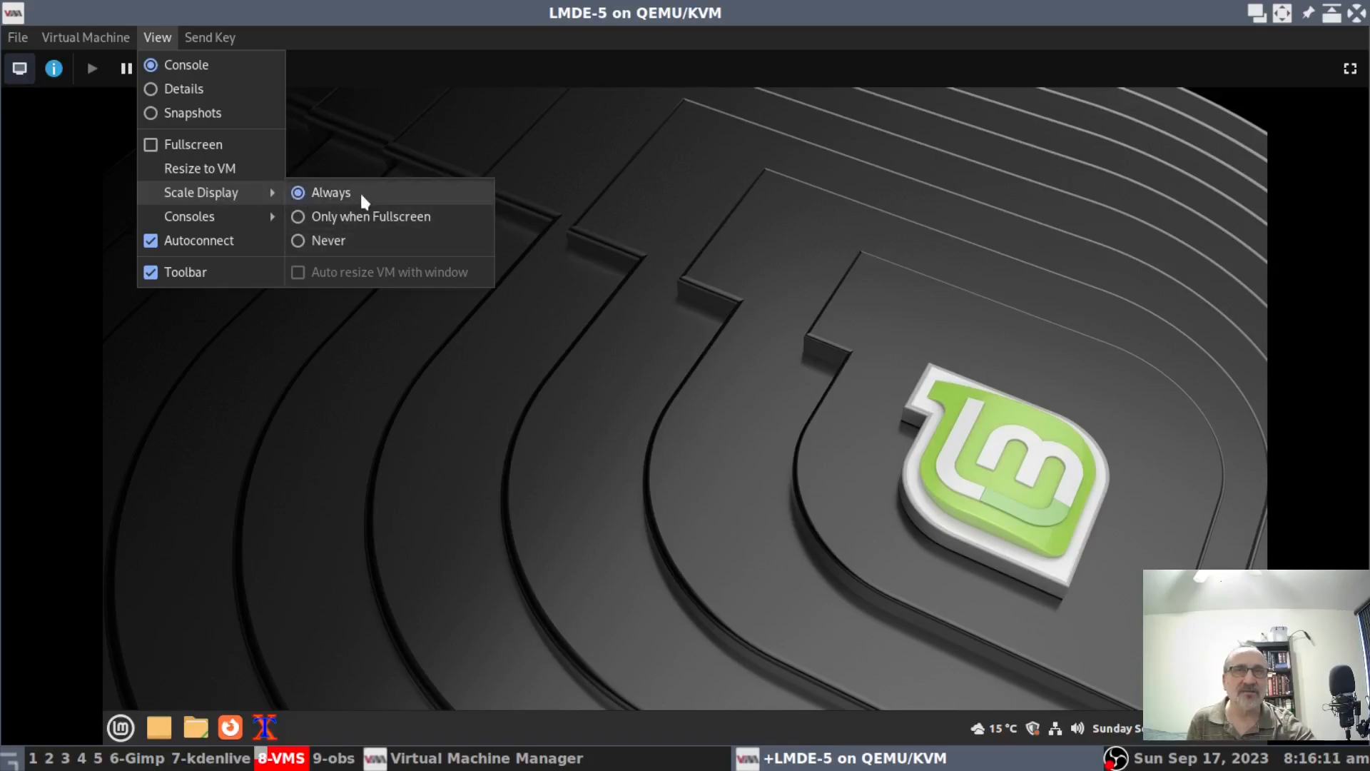
left_click(698, 168)
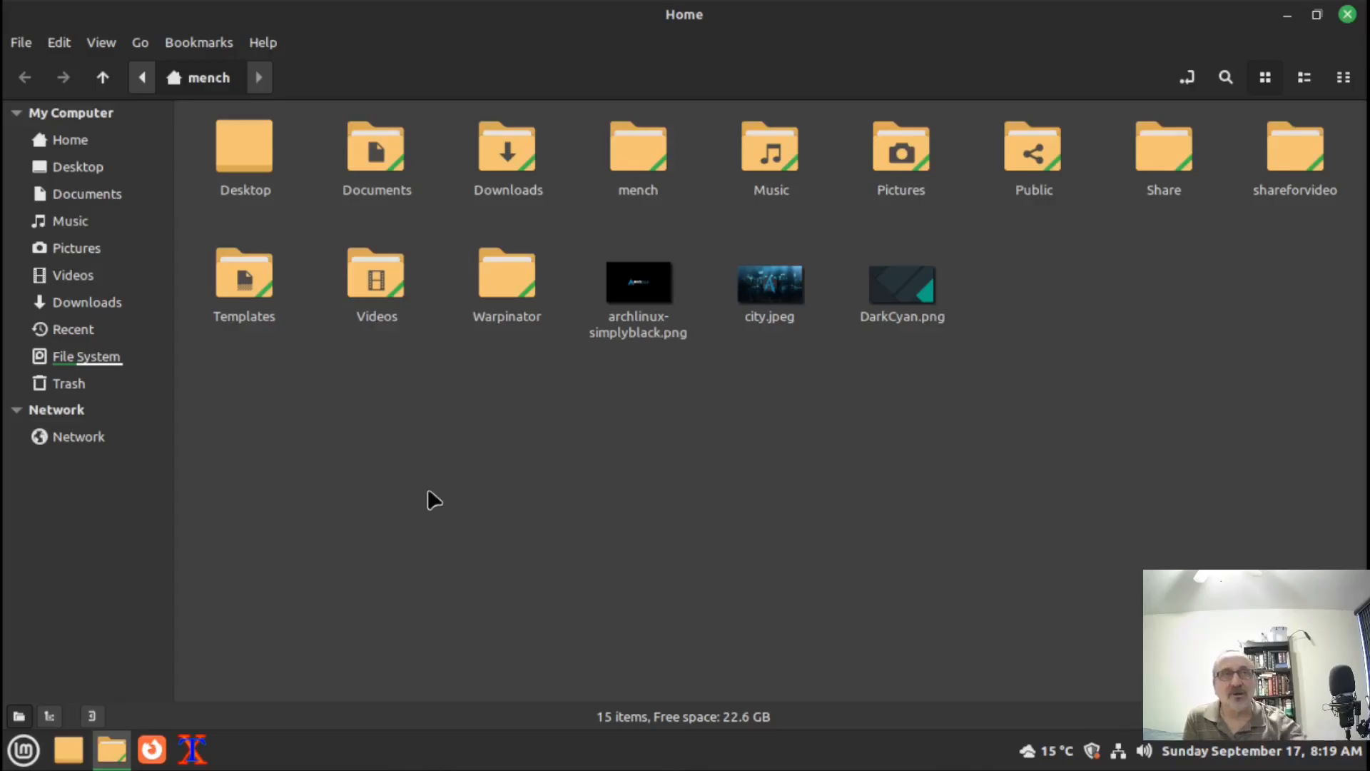
left_click(1348, 15)
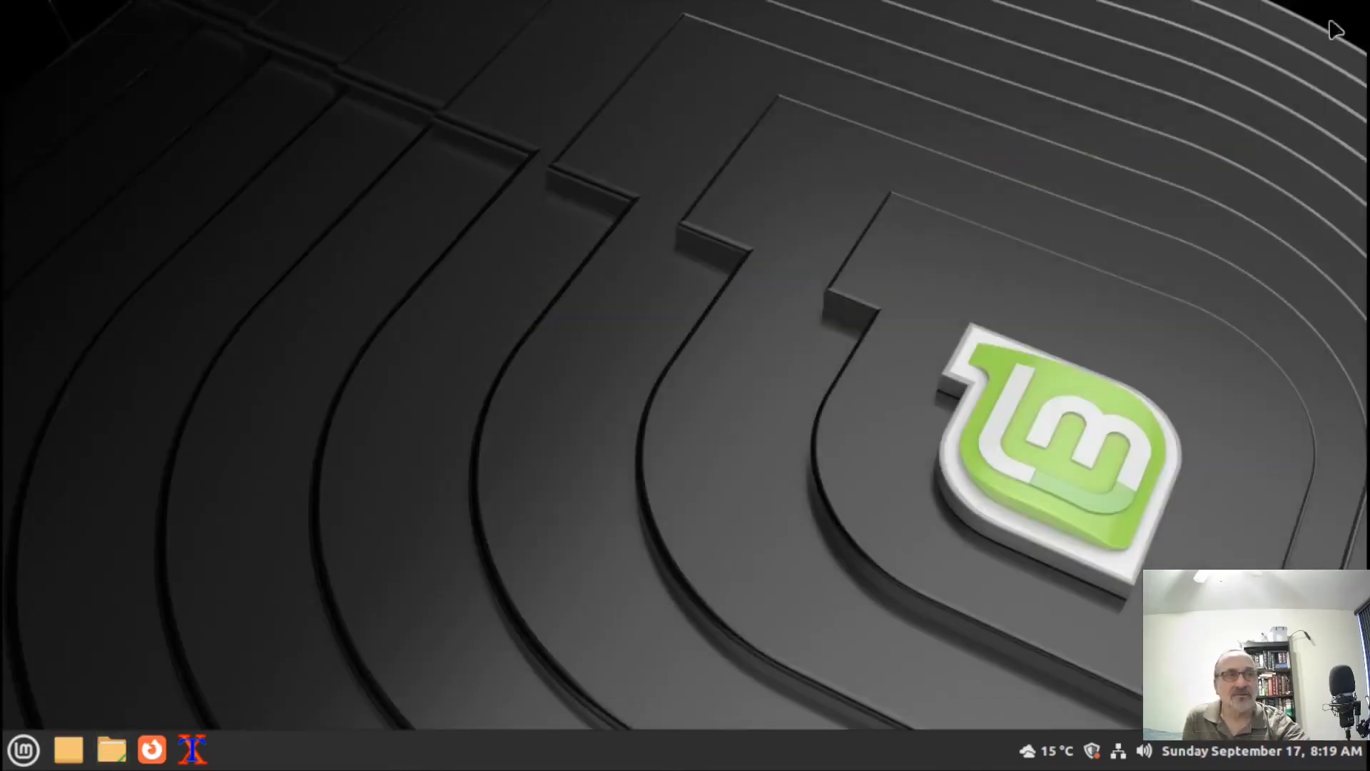
left_click(668, 20)
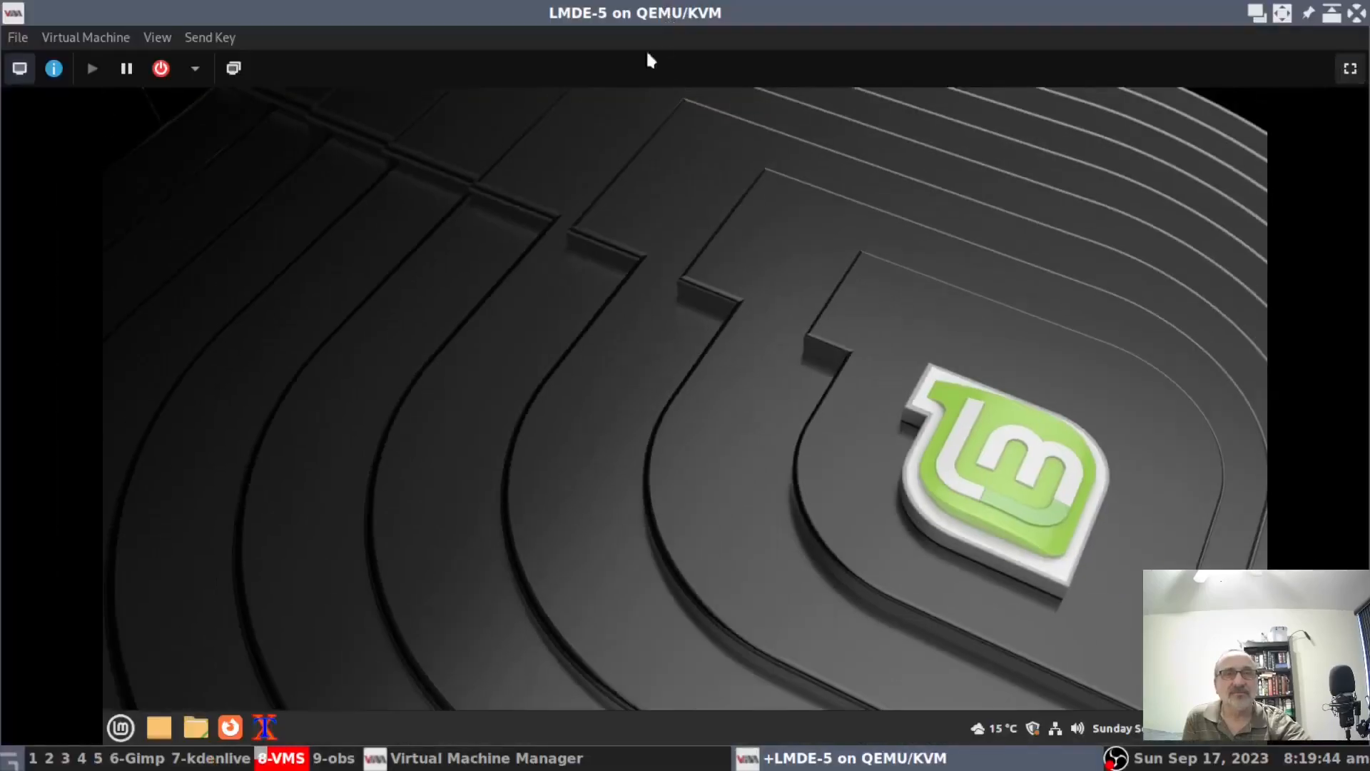
left_click(33, 758)
right_click(315, 494)
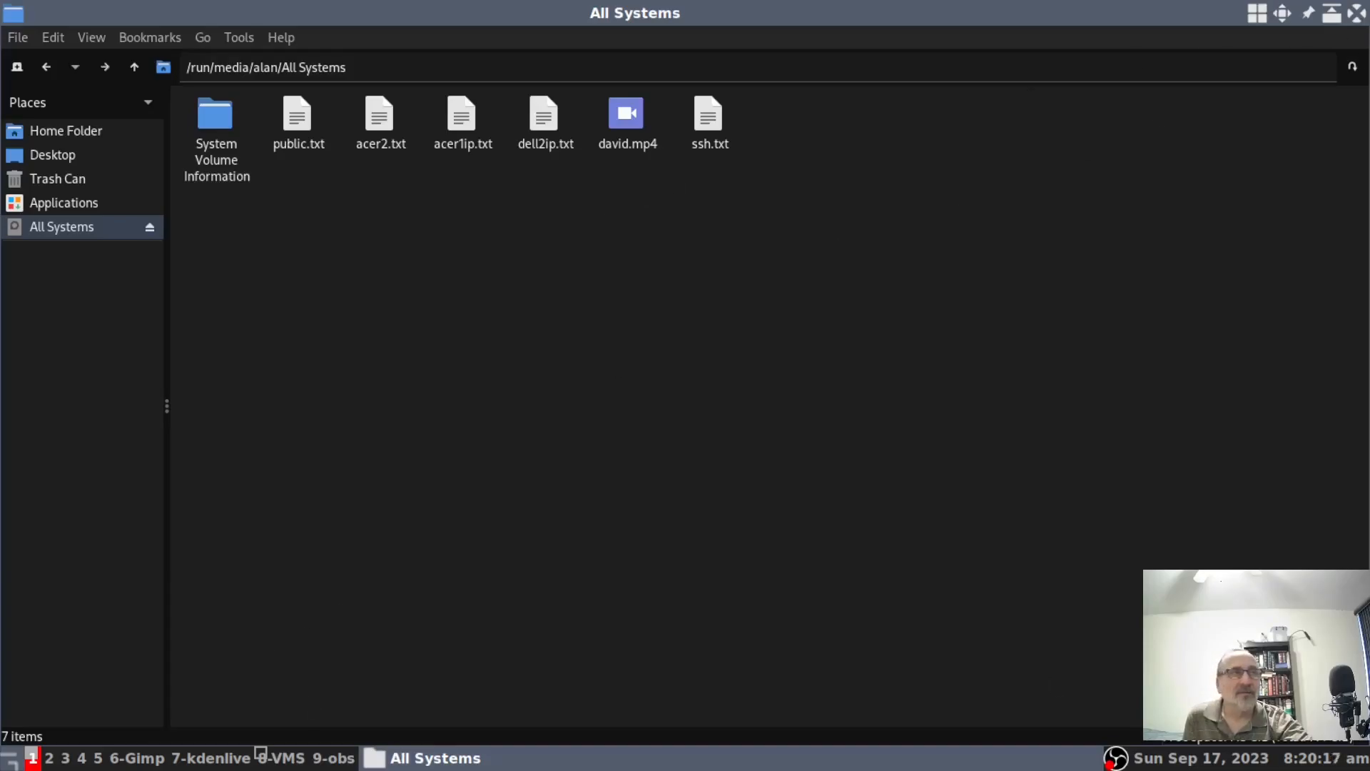
left_click(1357, 16)
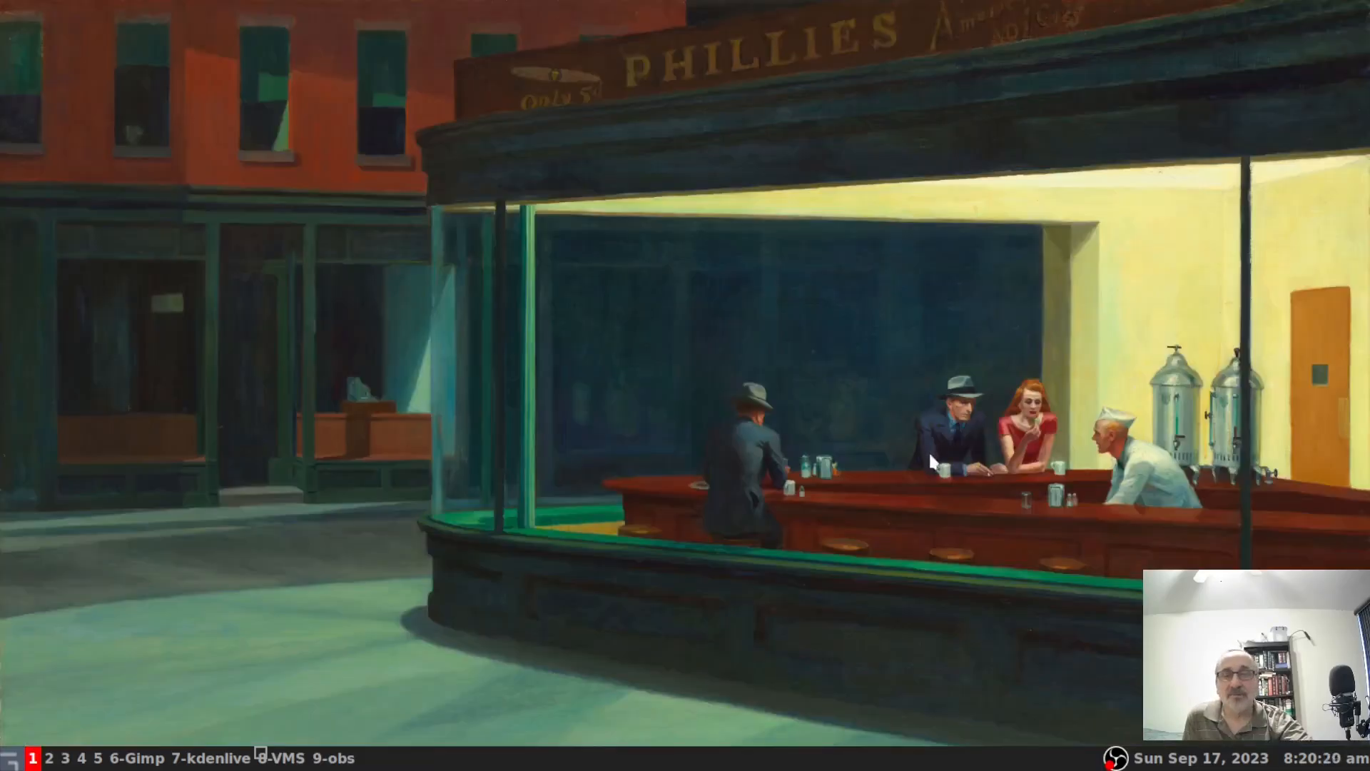
left_click(279, 757)
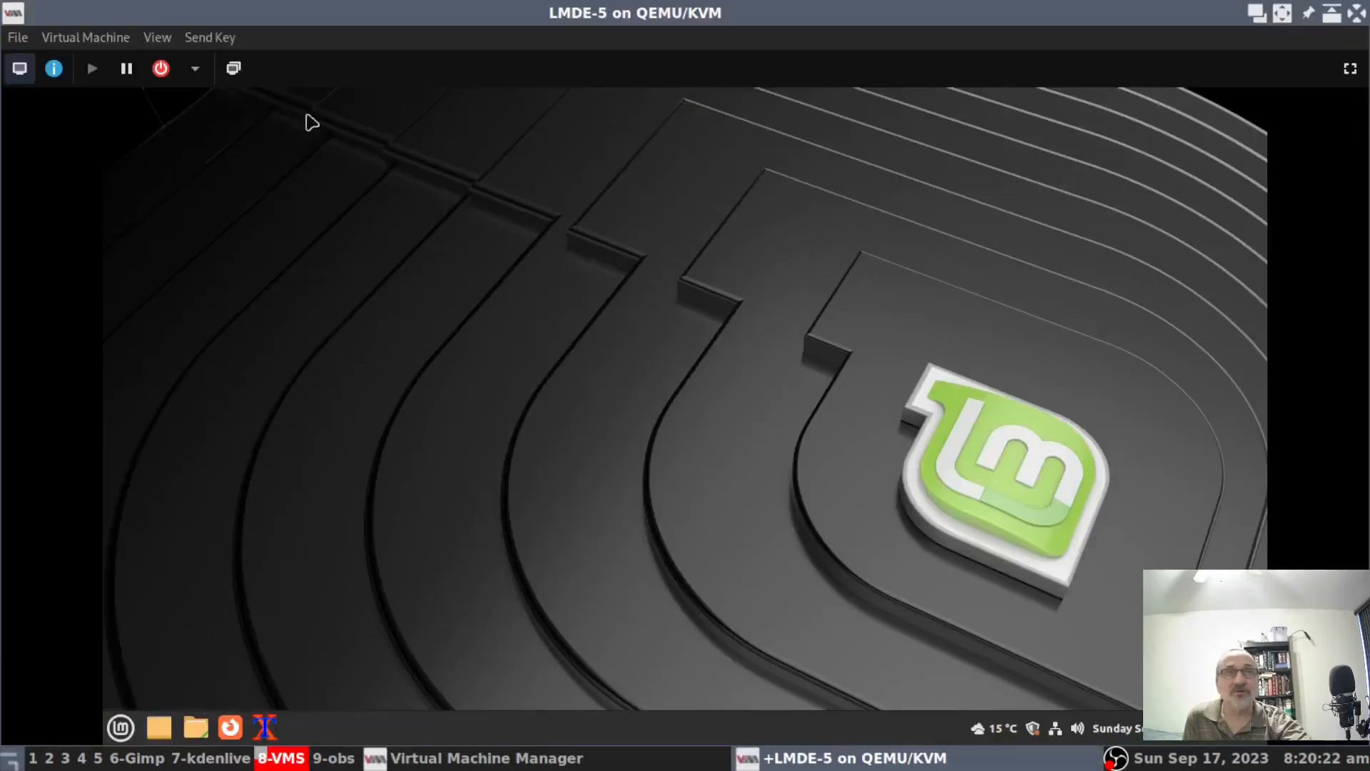
Redirect the host's SanDisk Cruzer USB drive to the LMDE-5 guest.
left_click(95, 32)
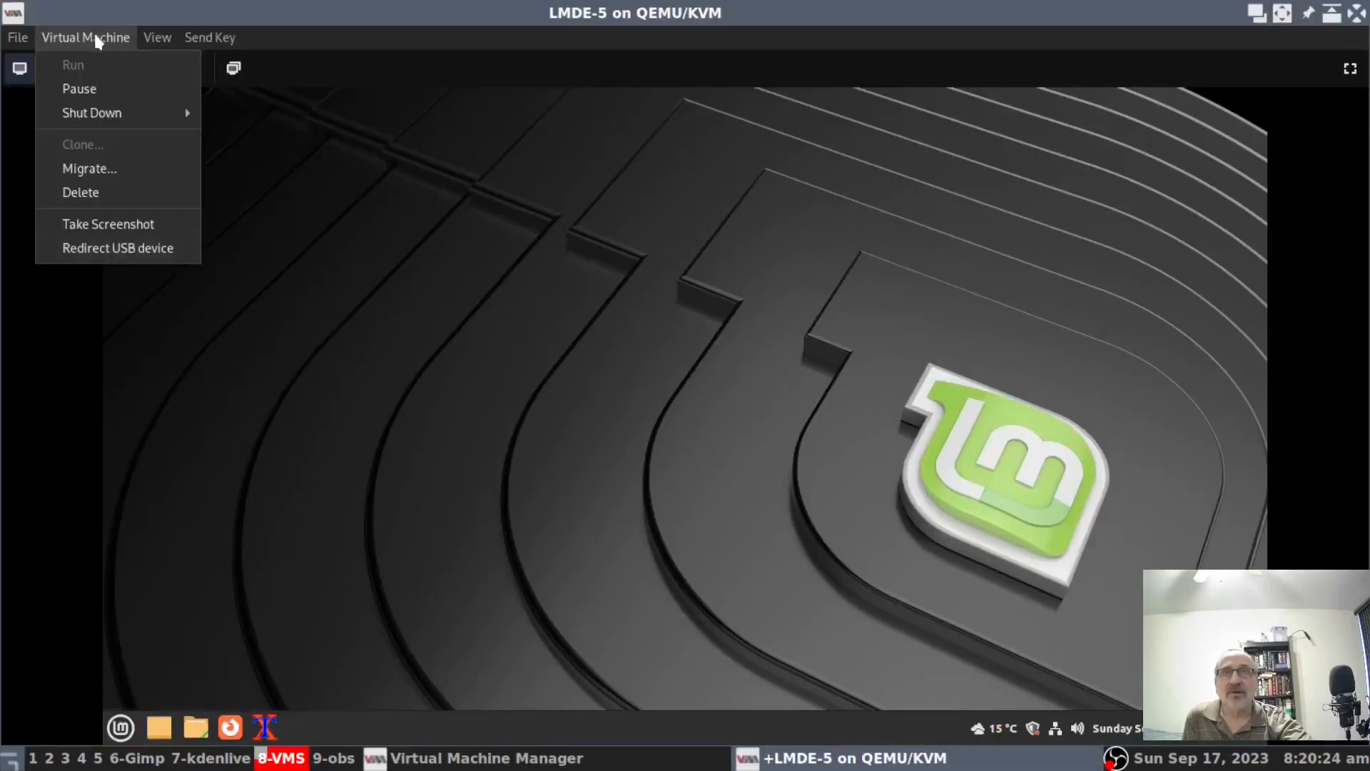
left_click(121, 248)
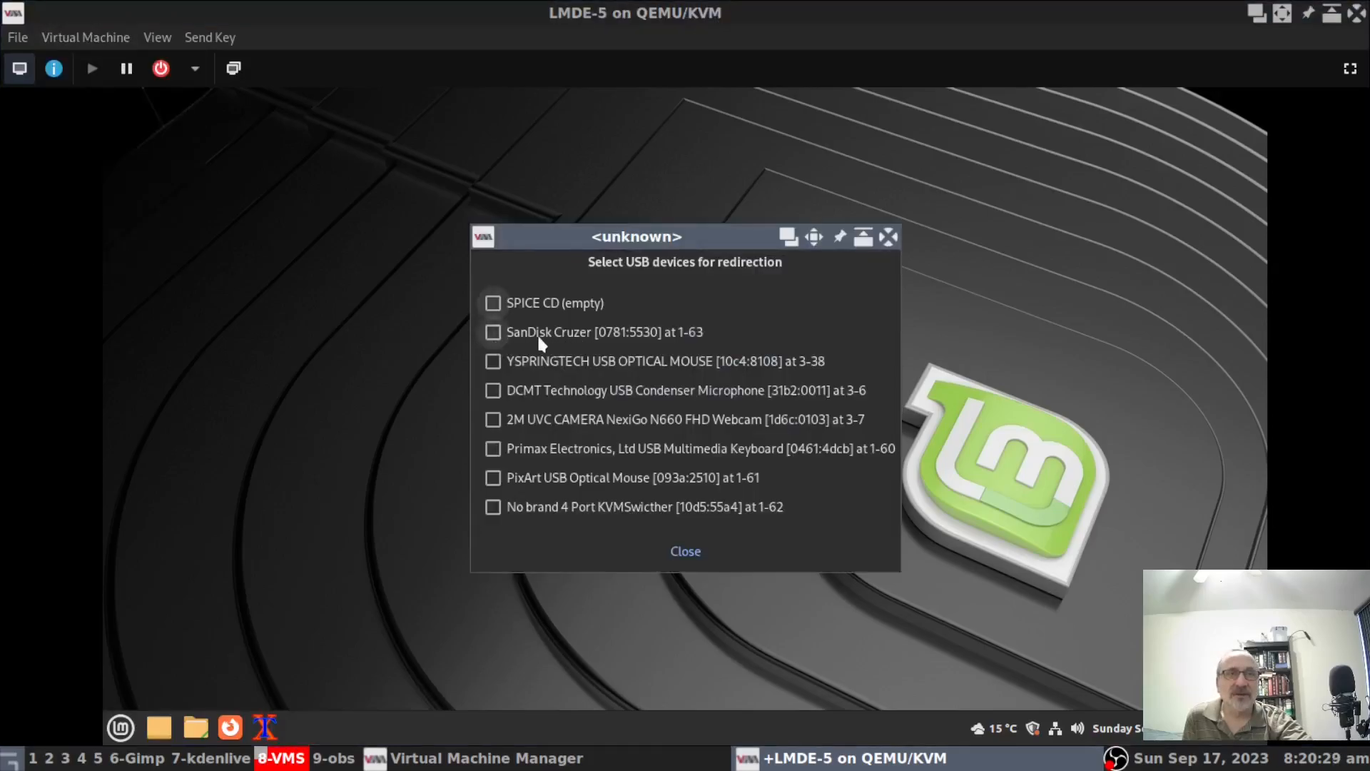
left_click(494, 332)
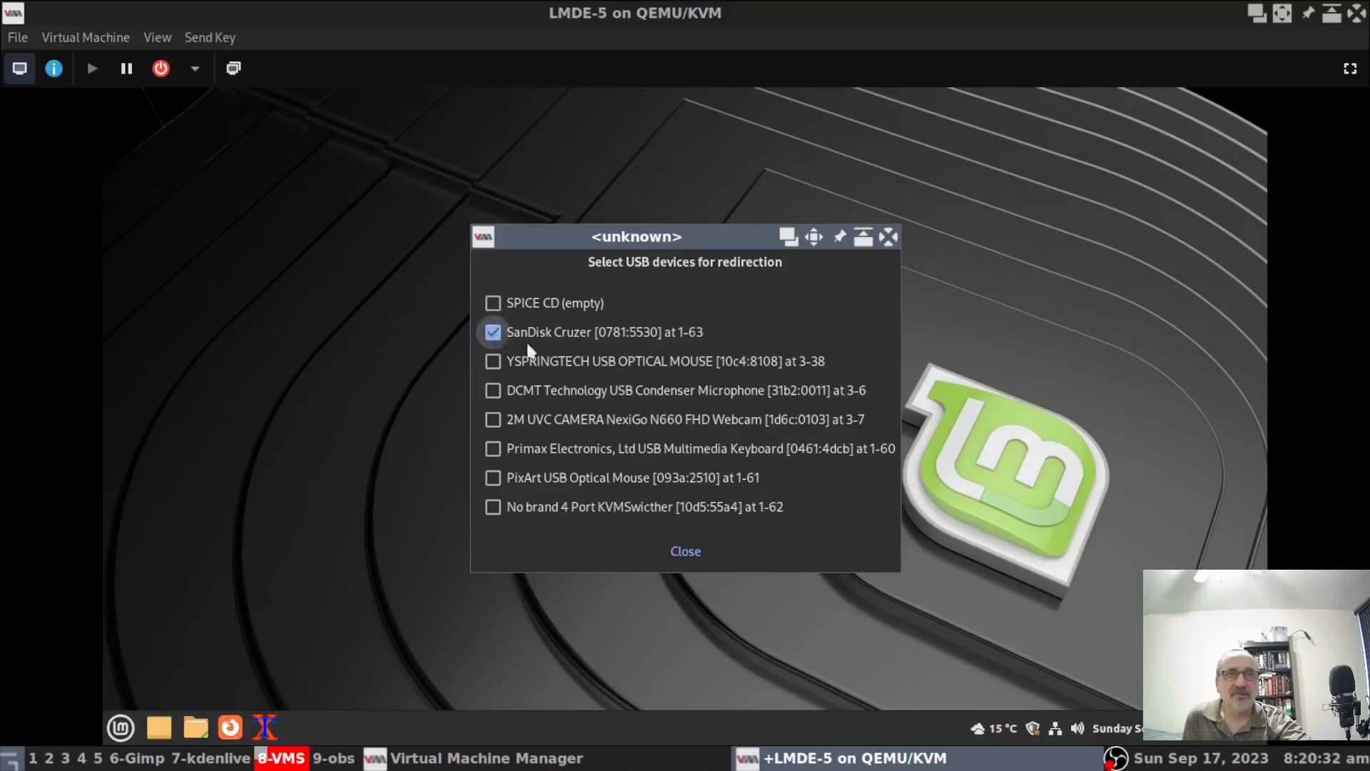
left_click(683, 553)
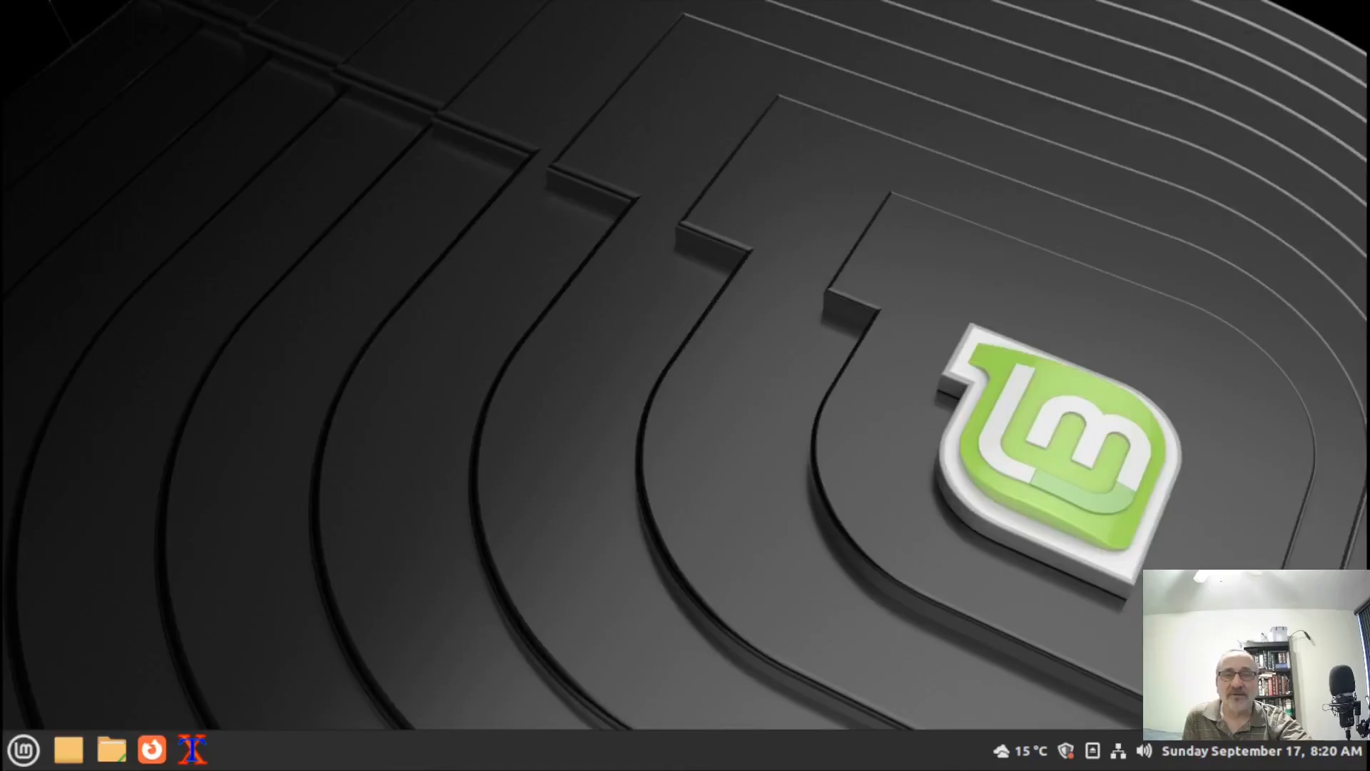
Browse the All Systems drive in the guest's Files, then return to windowed view and close Files.
left_click(112, 757)
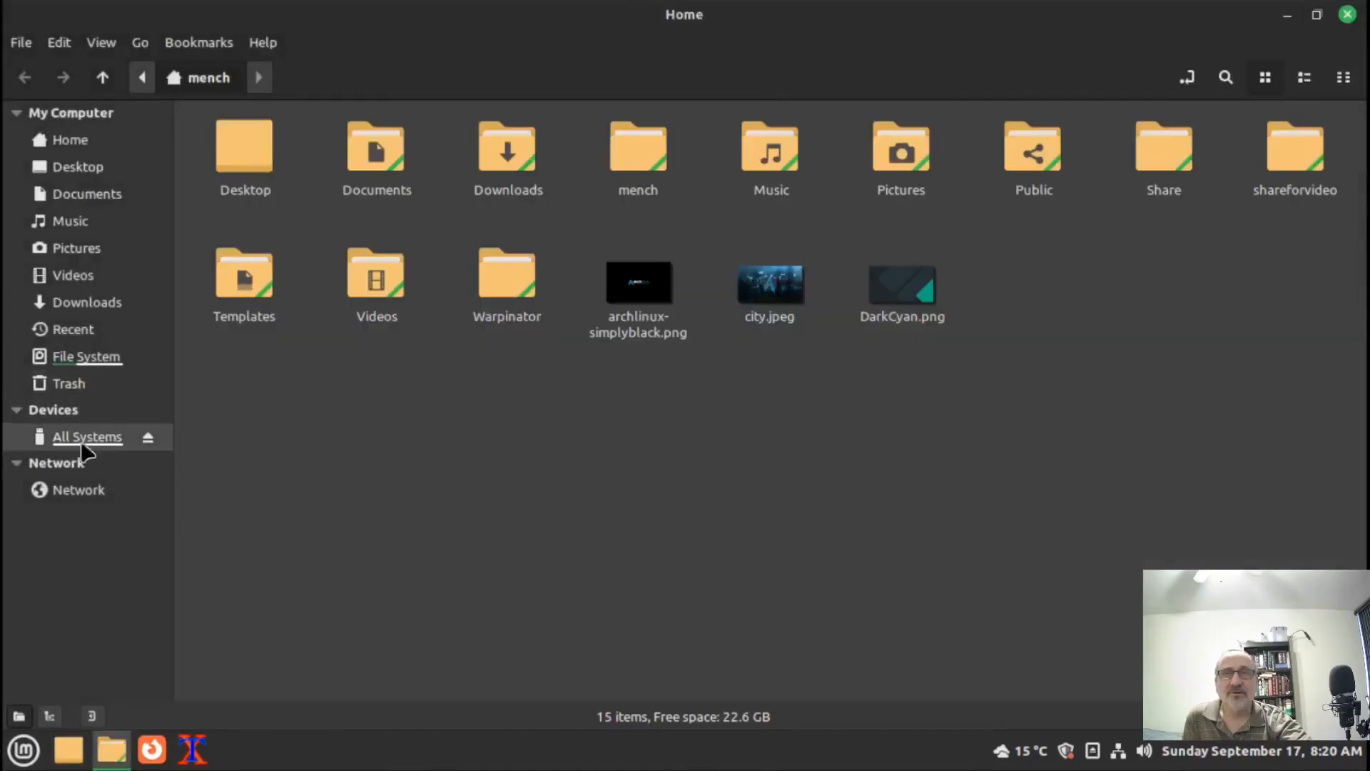
left_click(84, 443)
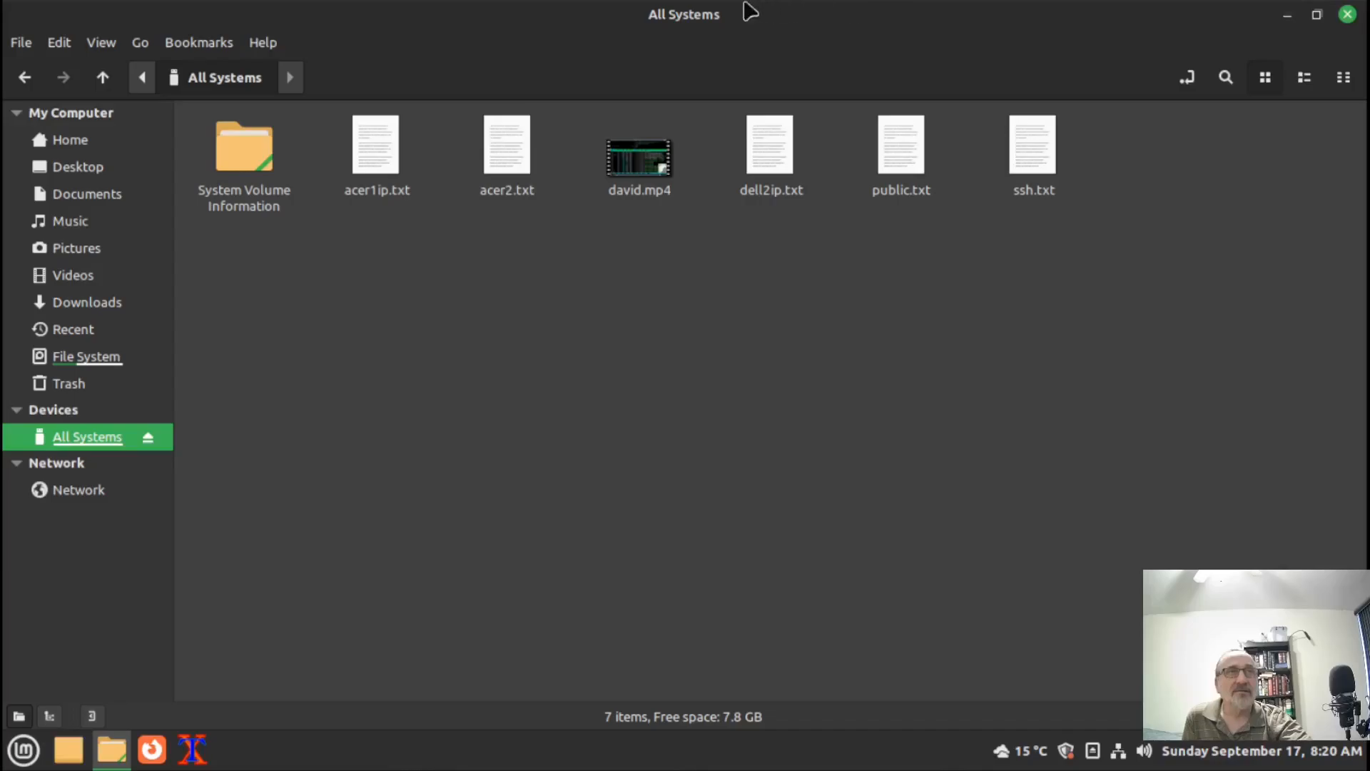
left_click(656, 11)
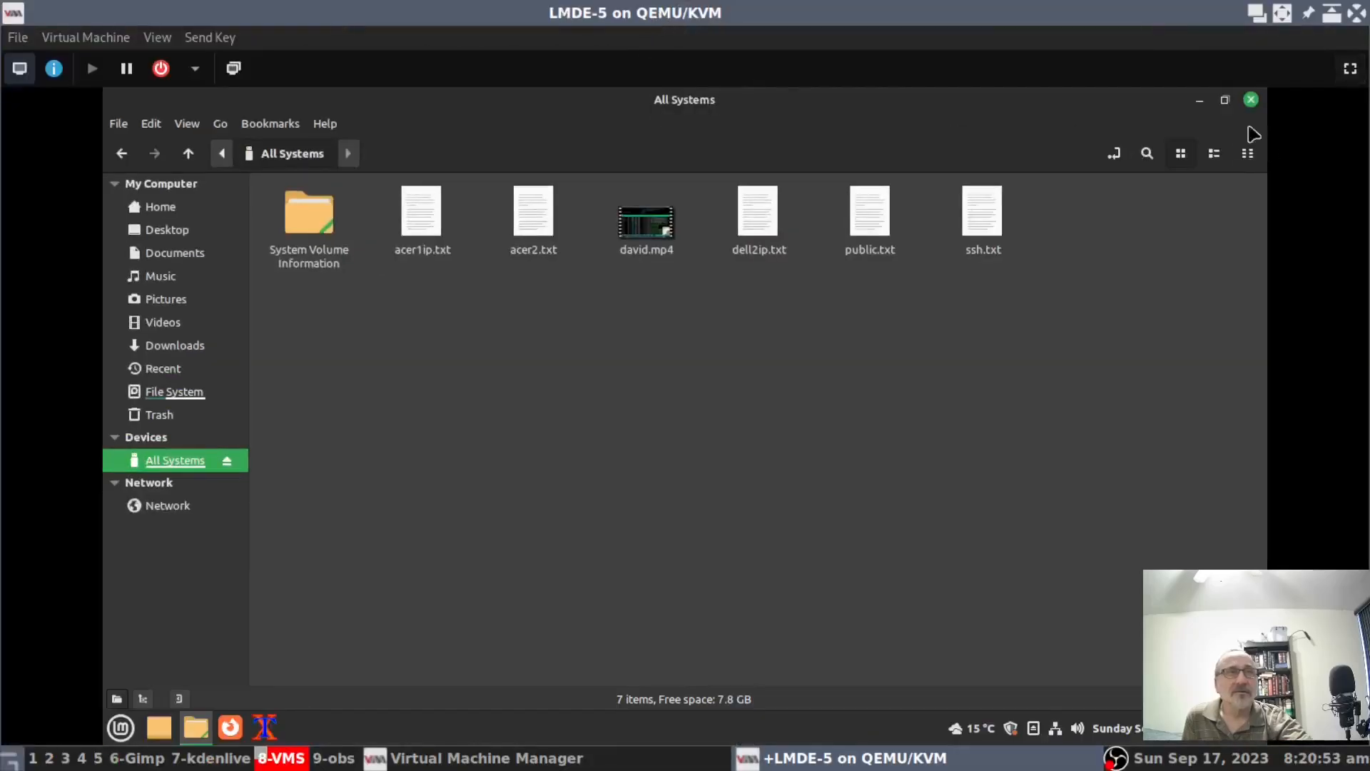
left_click(1253, 100)
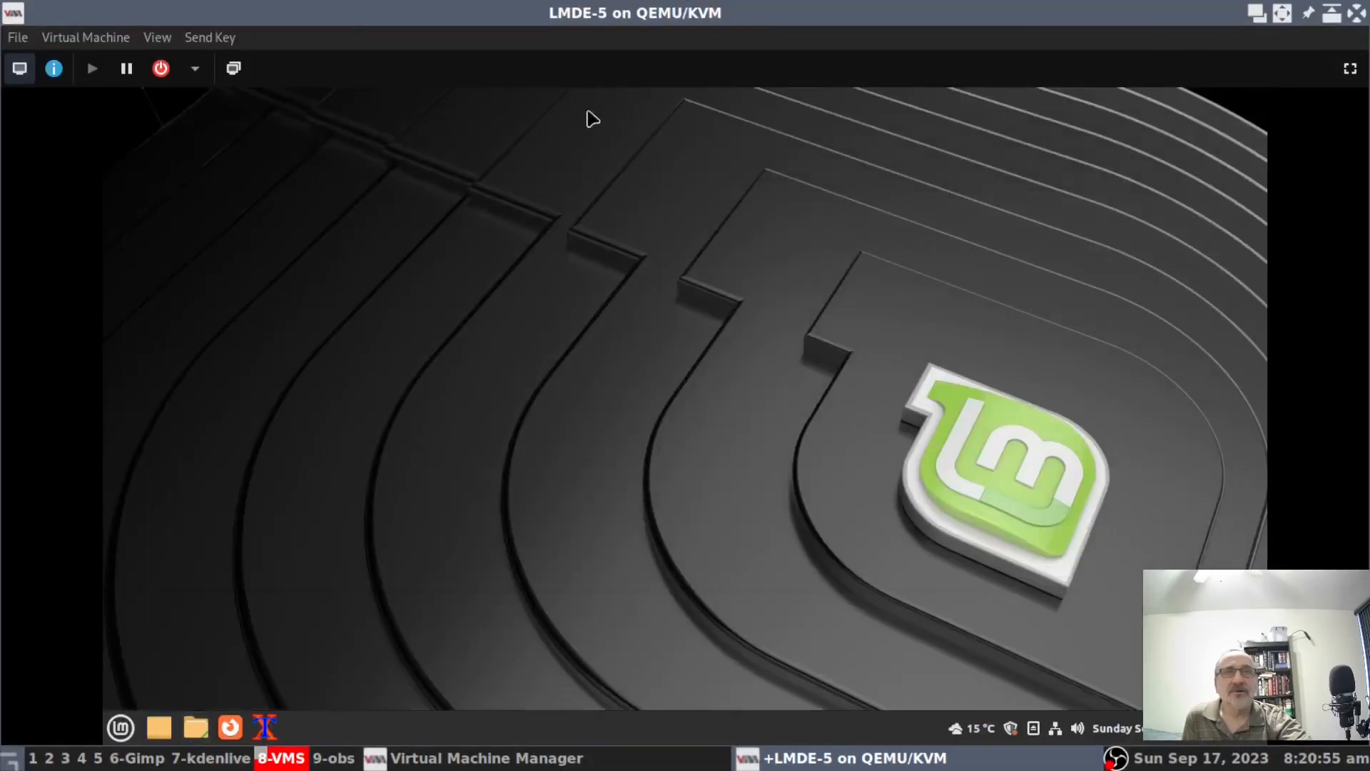
Stop redirecting the SanDisk Cruzer drive to the guest.
left_click(86, 40)
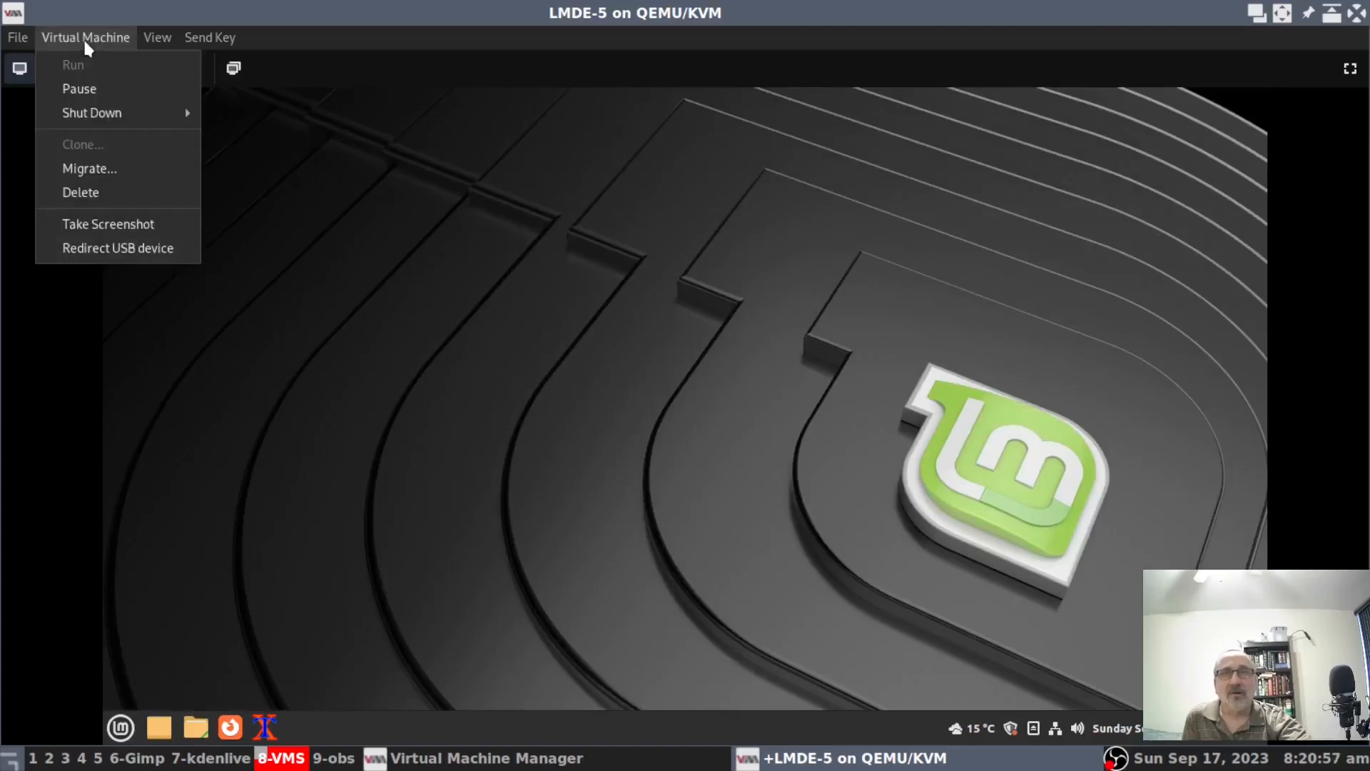
left_click(142, 250)
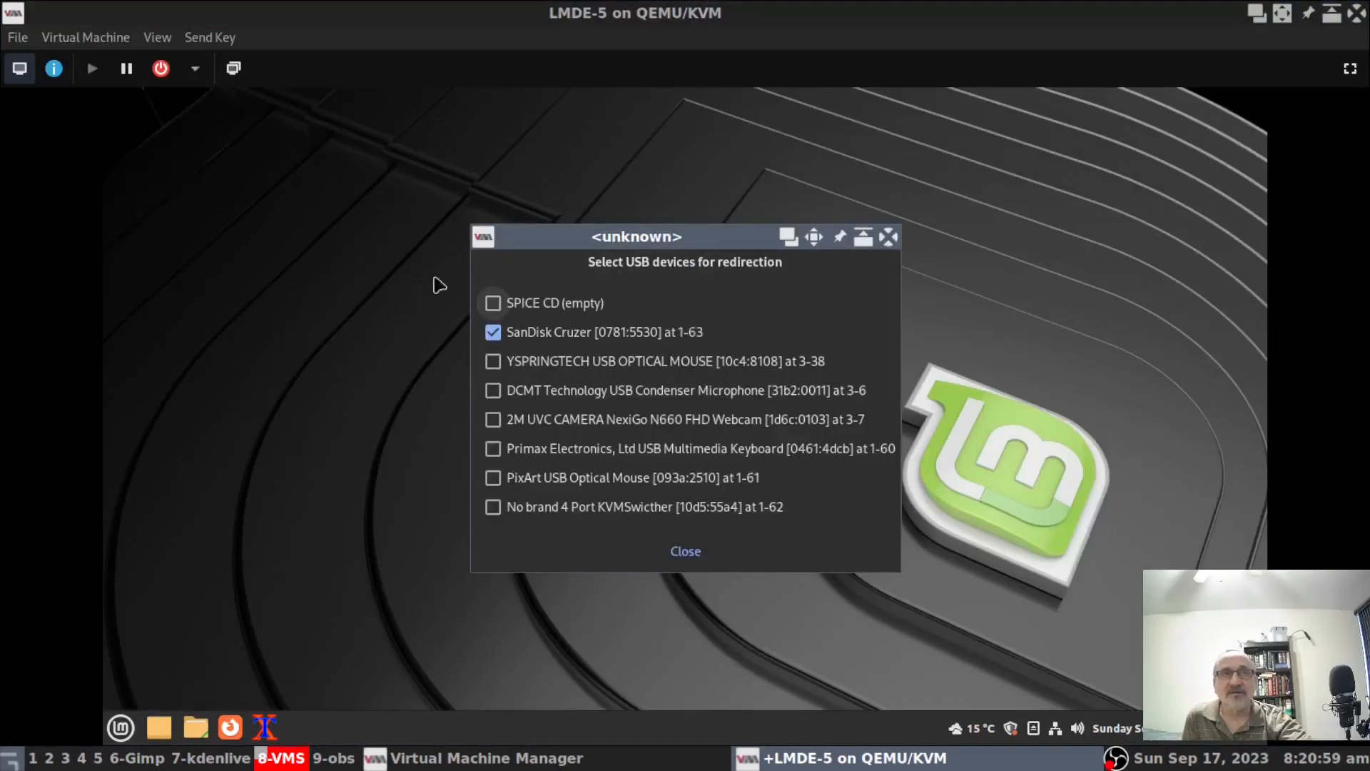
left_click(495, 332)
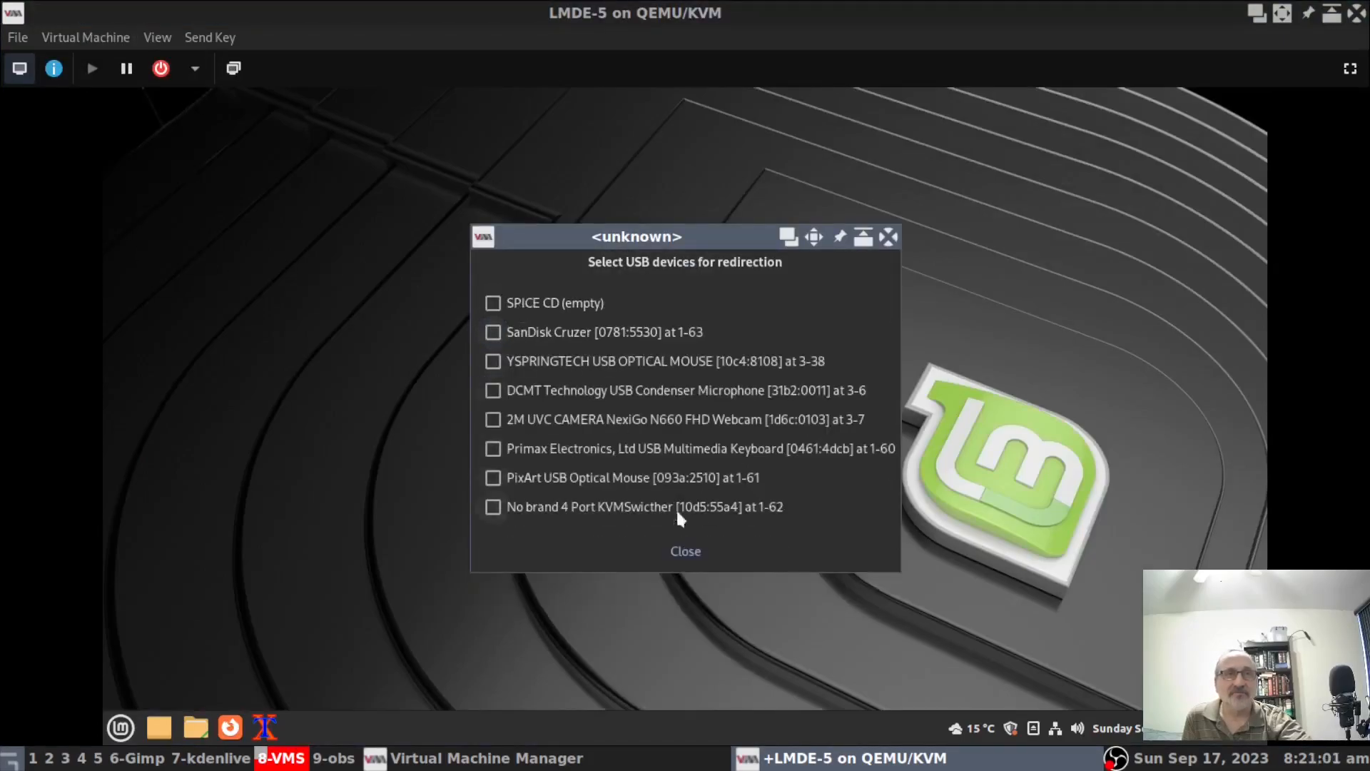
left_click(685, 556)
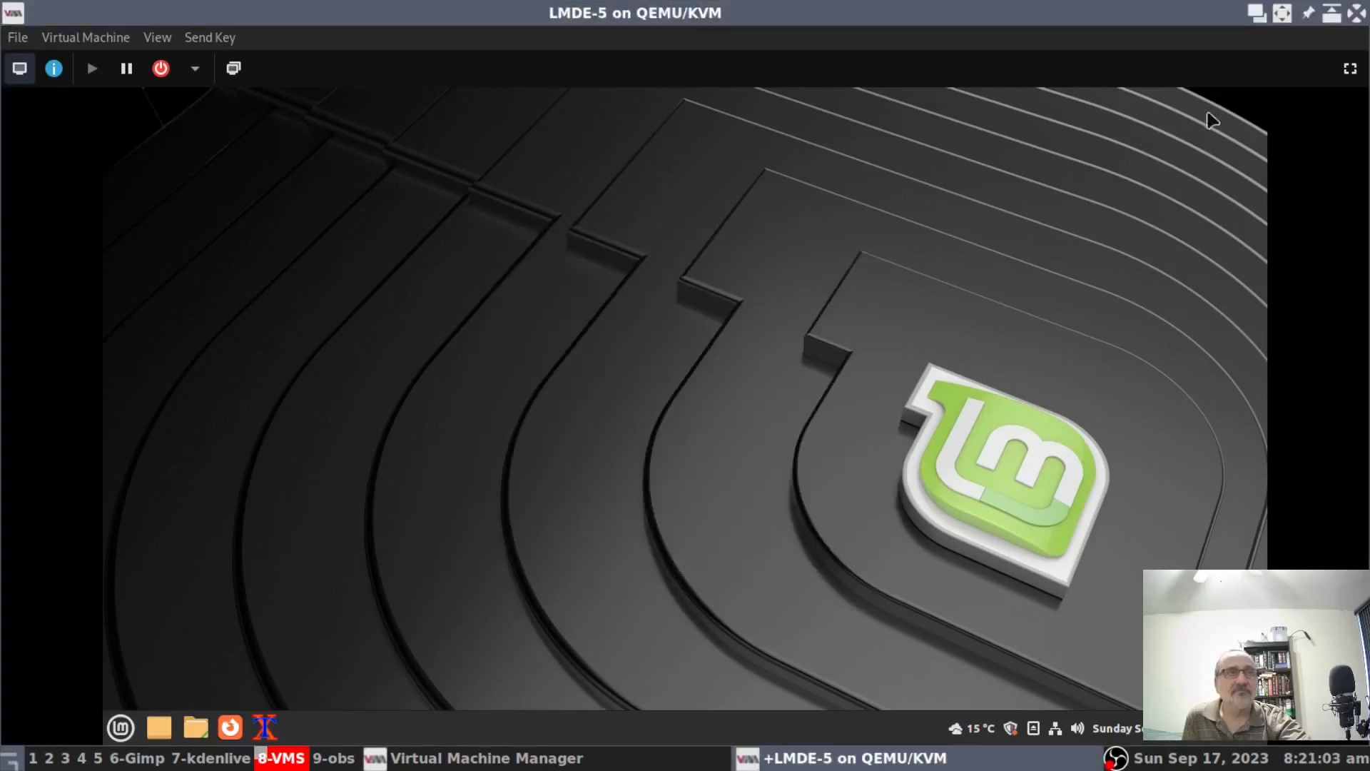
Switch the guest to fullscreen and confirm in Files that the drive is gone.
left_click(1350, 68)
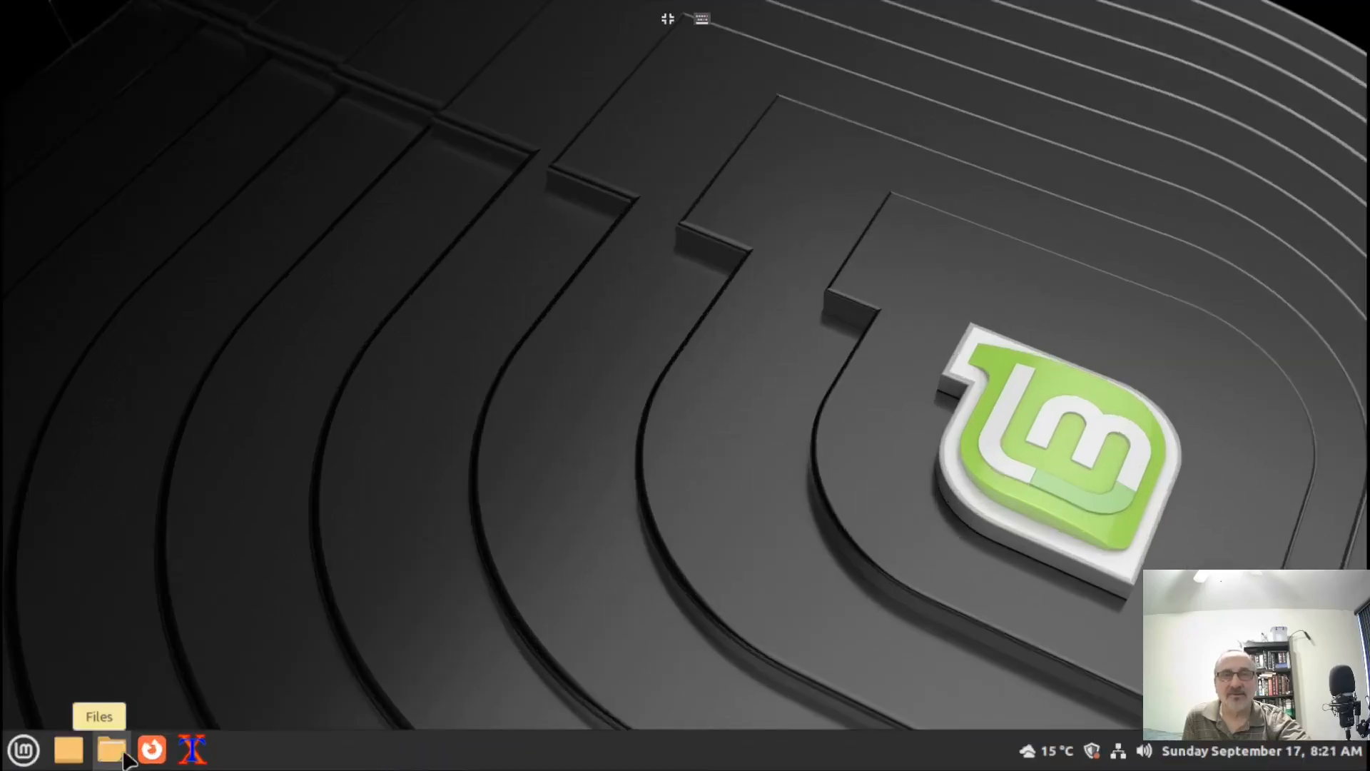
left_click(113, 749)
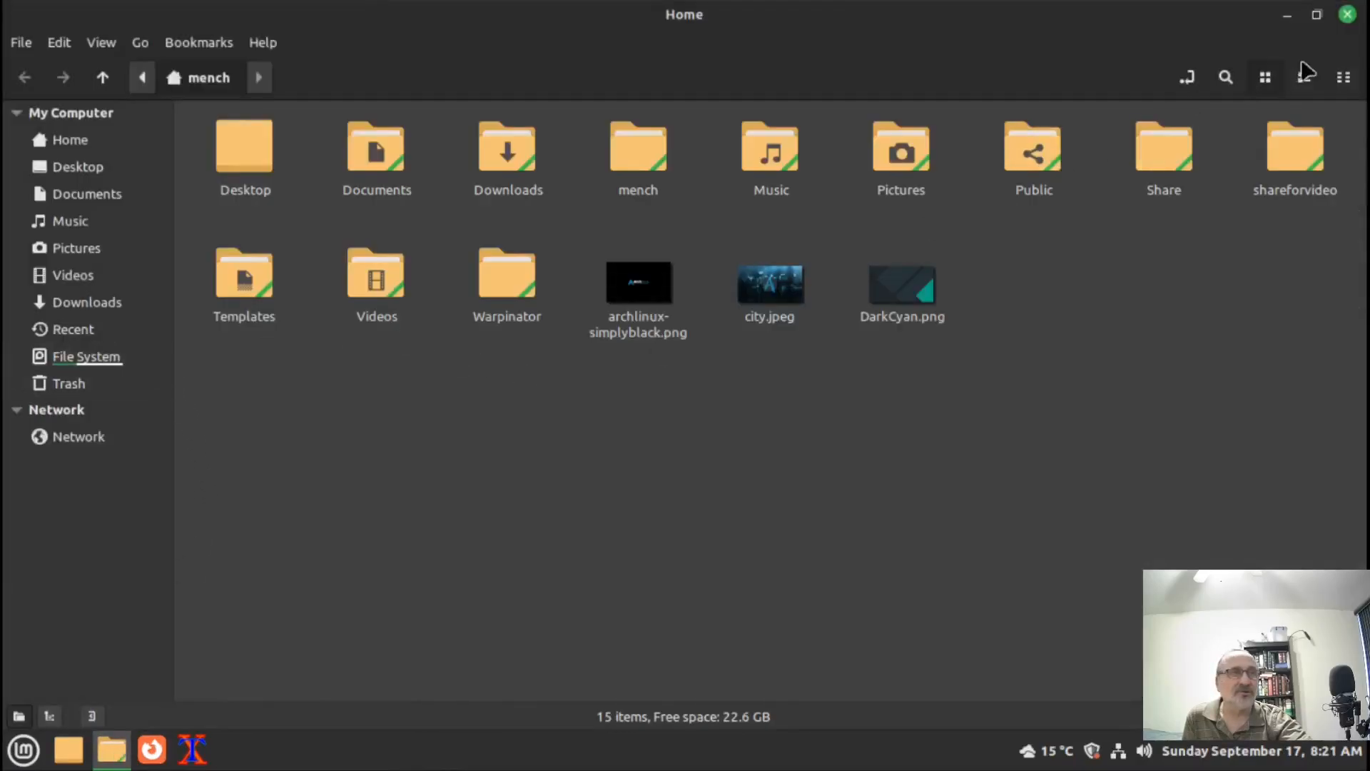
left_click(1348, 14)
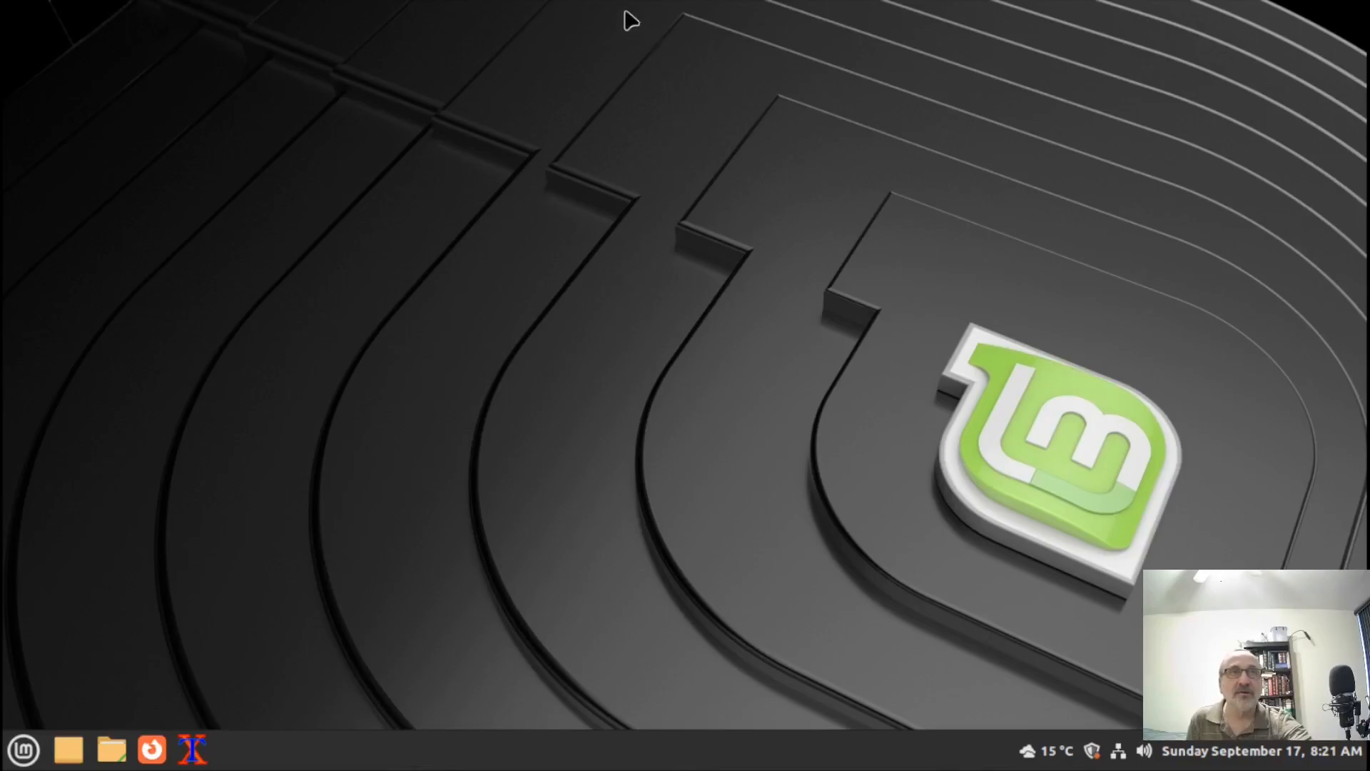
mouse_move(651, 6)
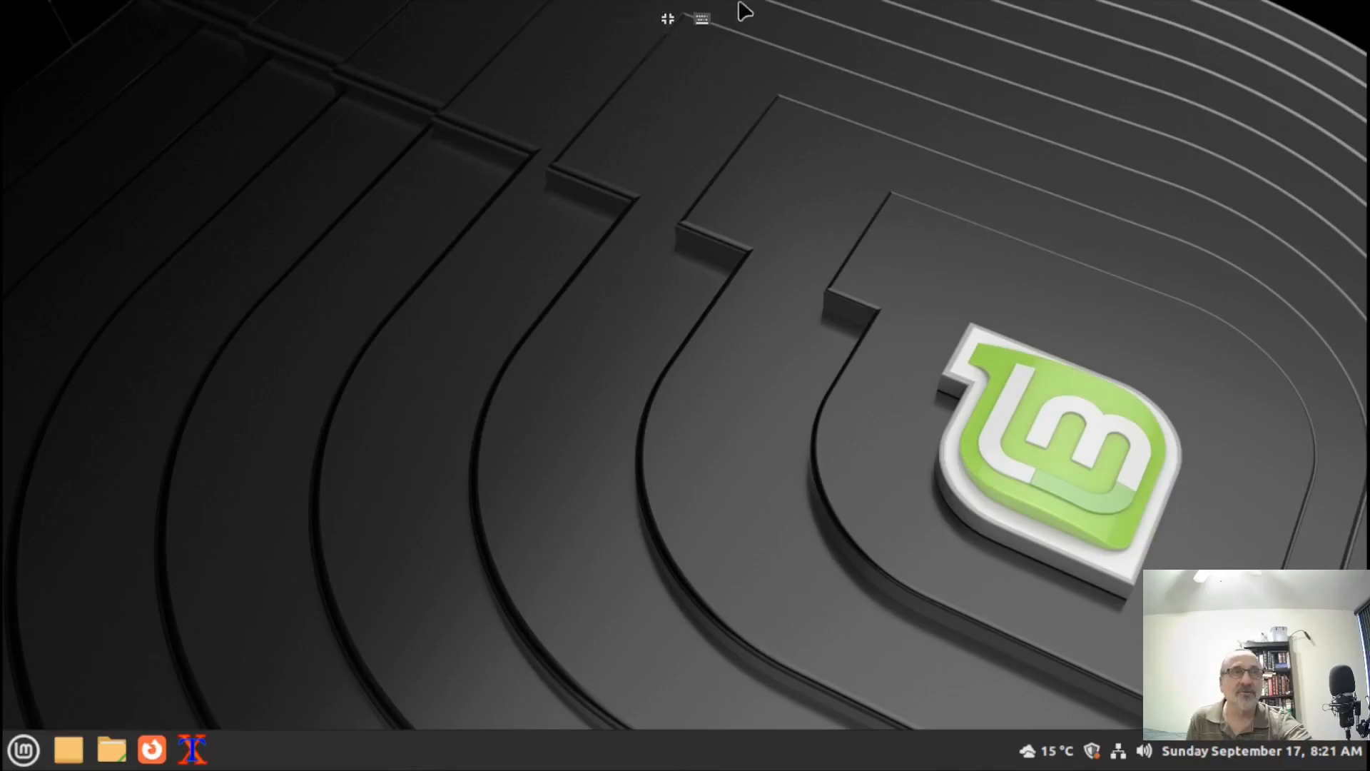
Send Ctrl+Alt+F5 to reach tty5, return with Ctrl+Alt+F7, and leave fullscreen.
left_click(708, 22)
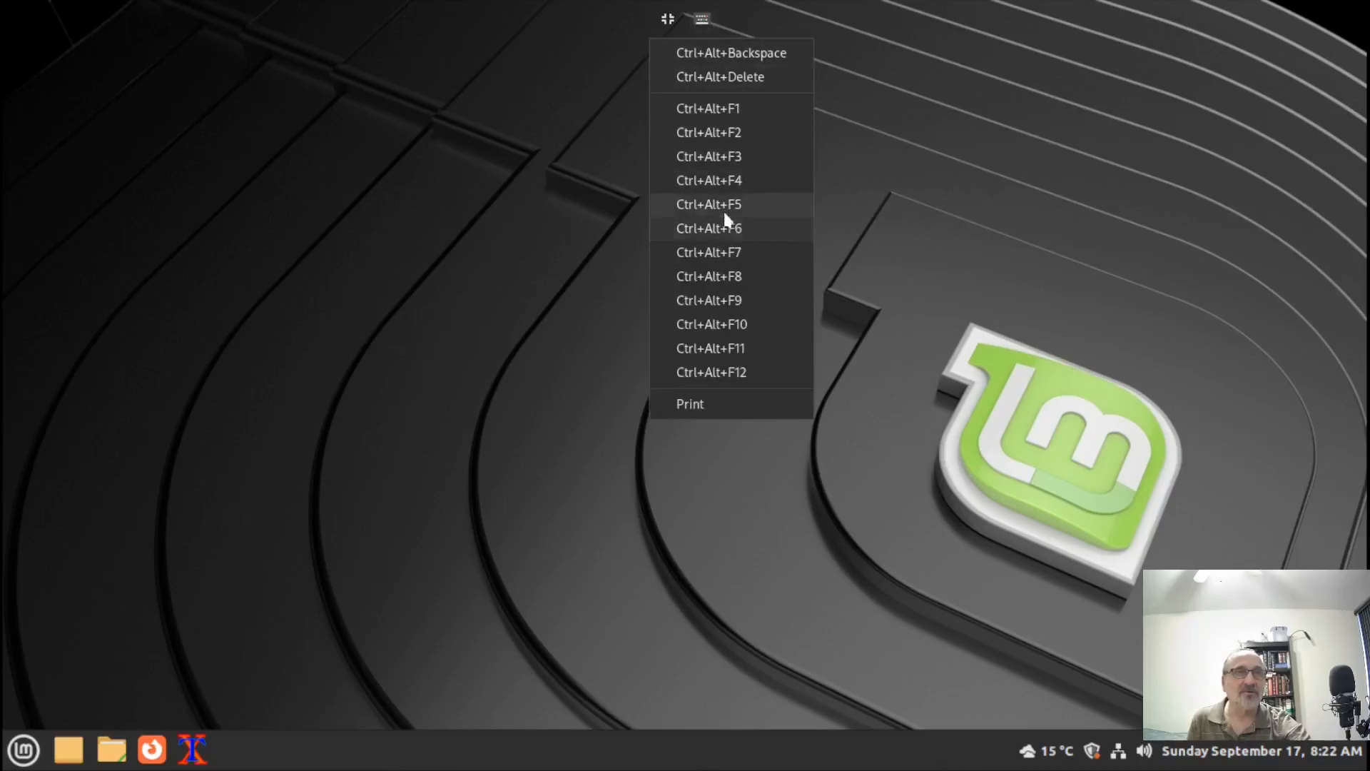
left_click(768, 205)
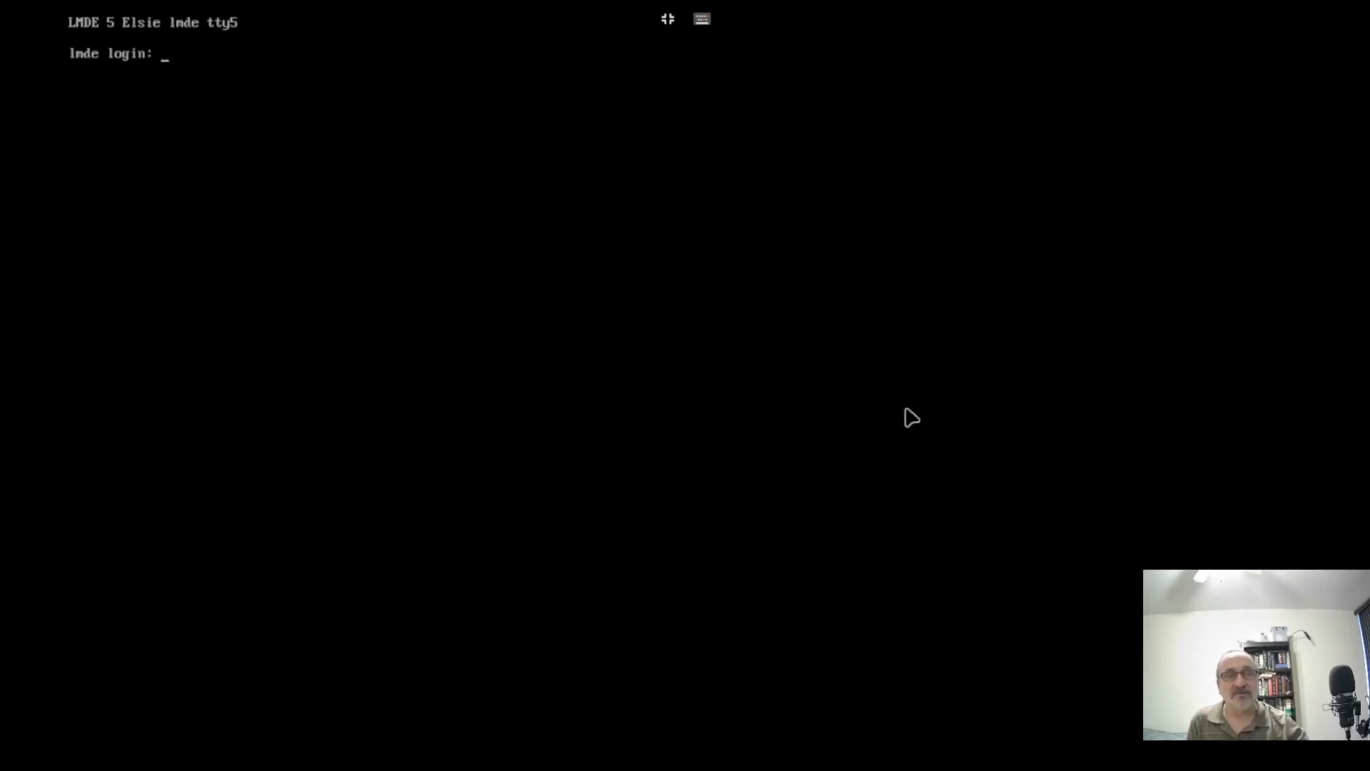
left_click(703, 21)
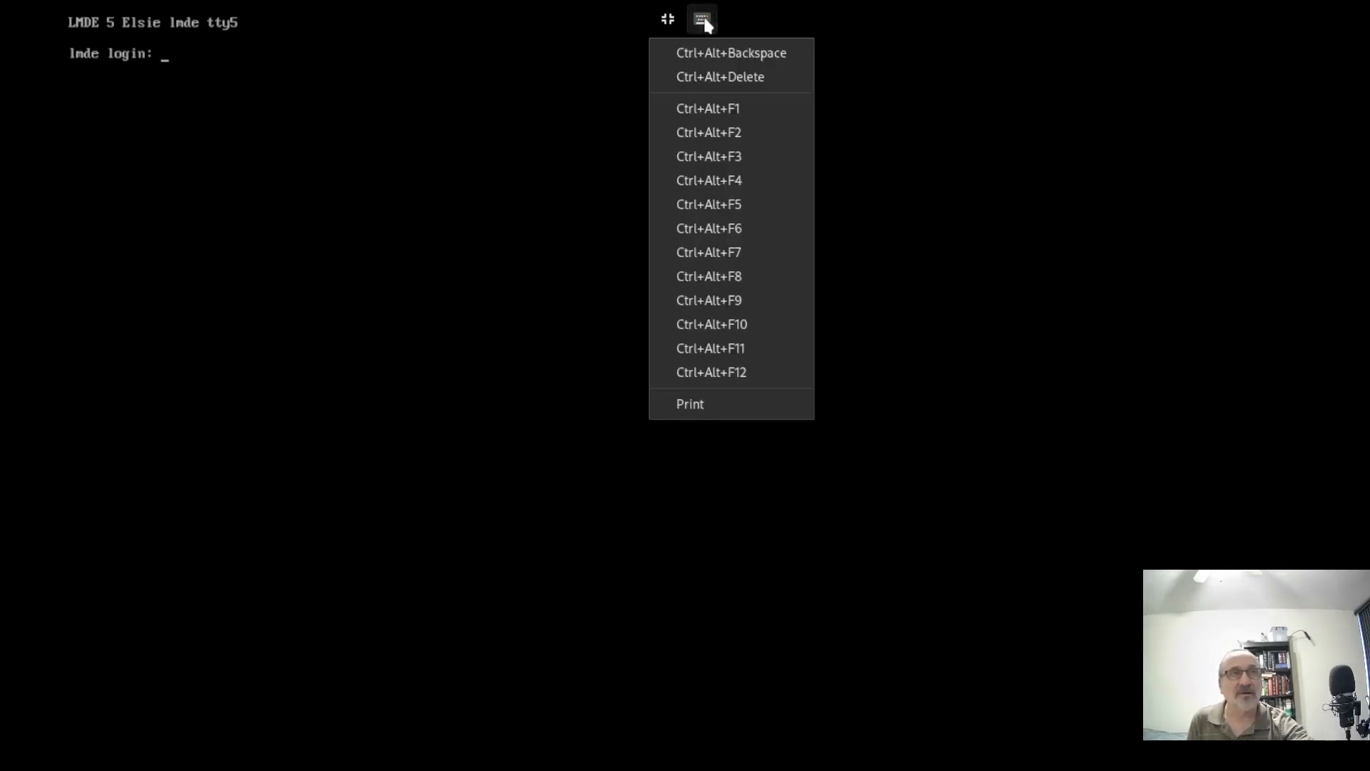
left_click(759, 256)
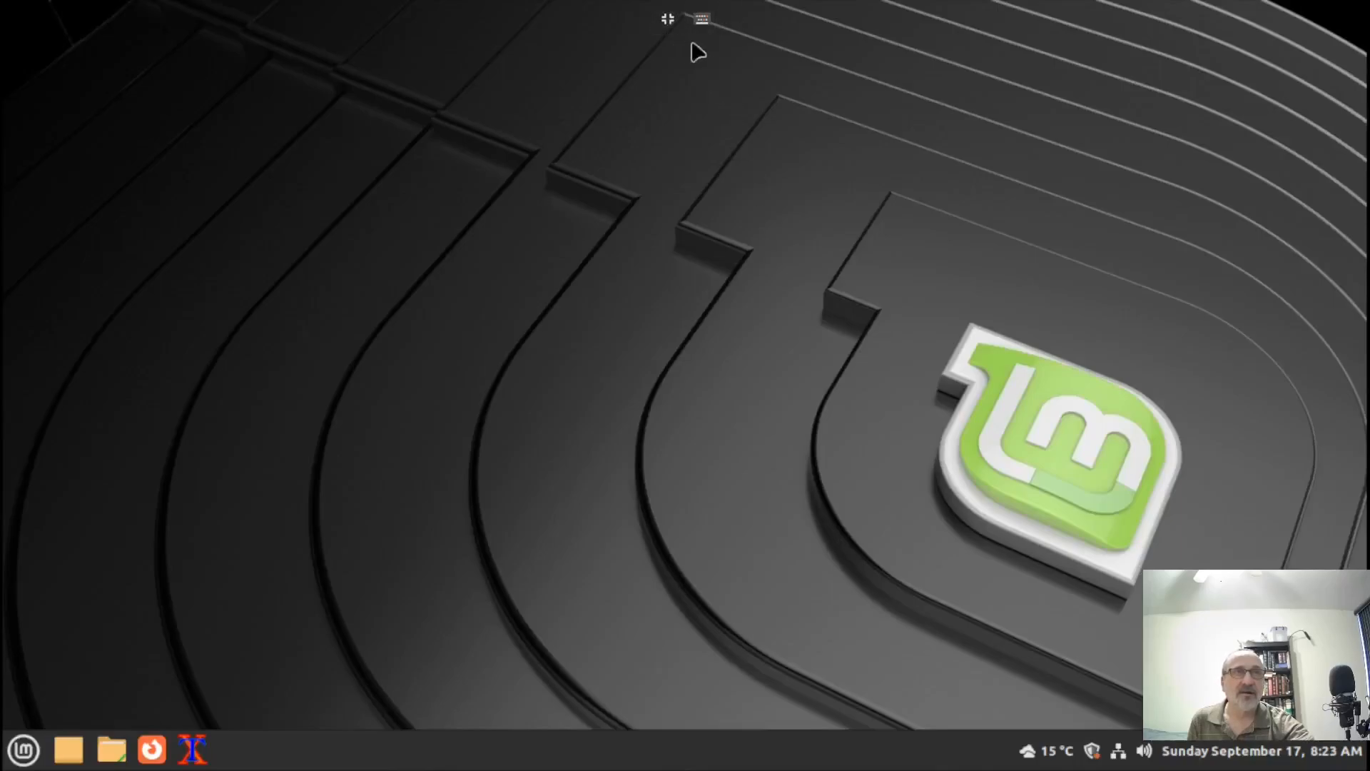
left_click(668, 20)
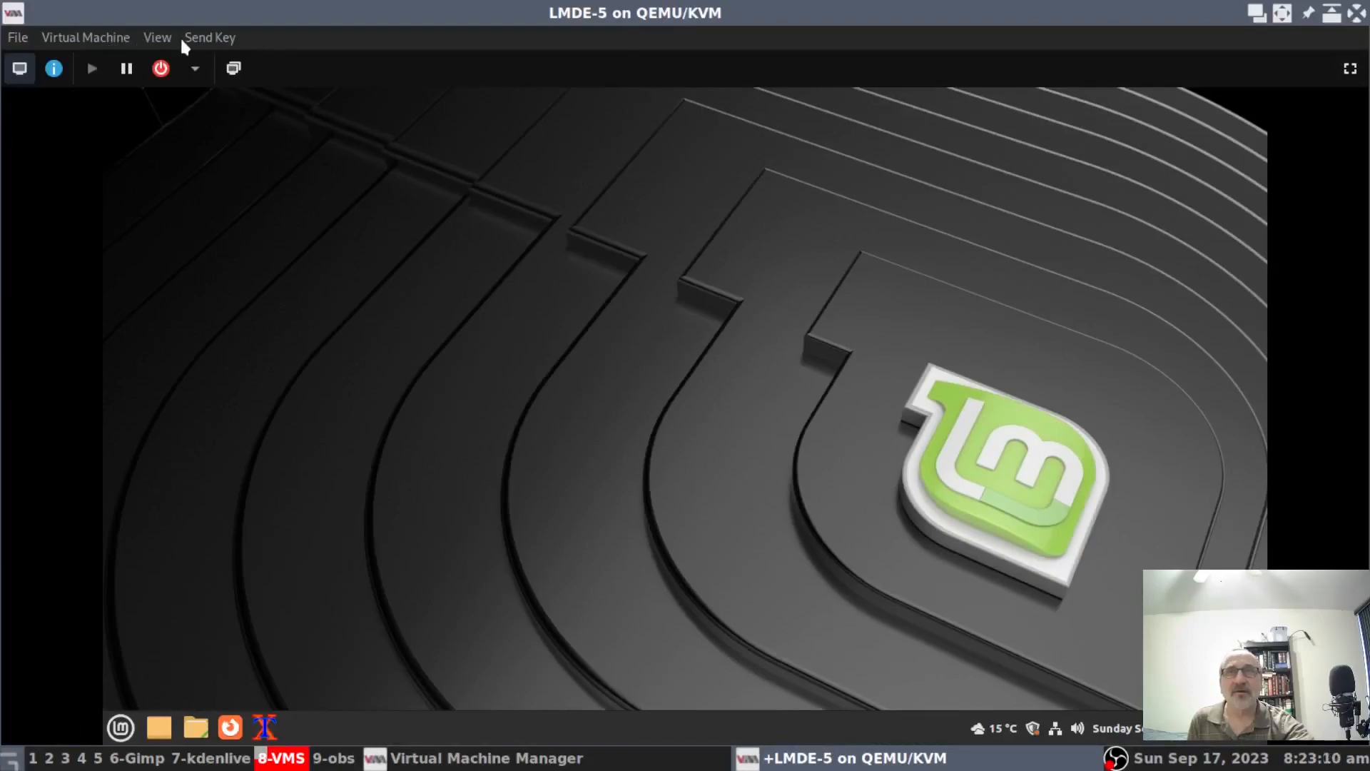
Send Ctrl+Alt+F4 to visit tty4, then Ctrl+Alt+F7 to return to the desktop.
left_click(220, 43)
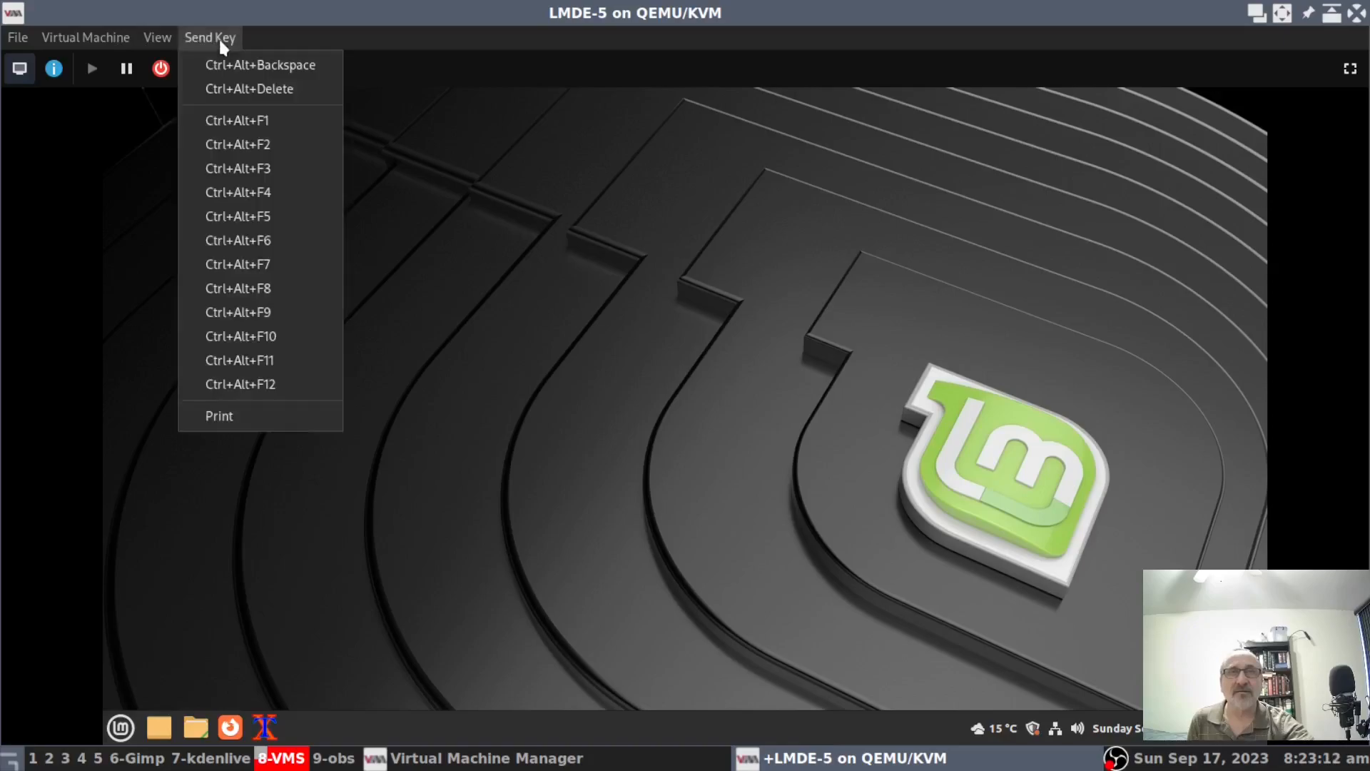
left_click(289, 196)
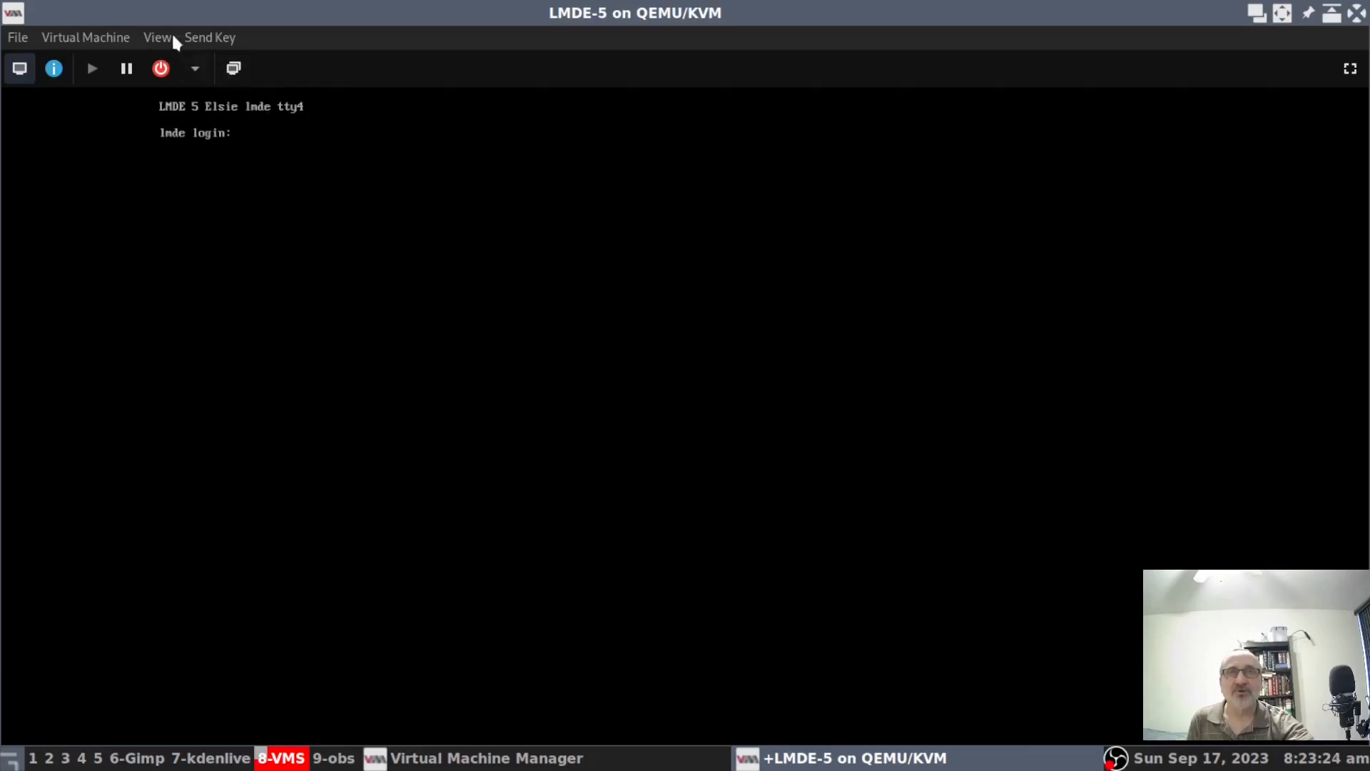
left_click(220, 40)
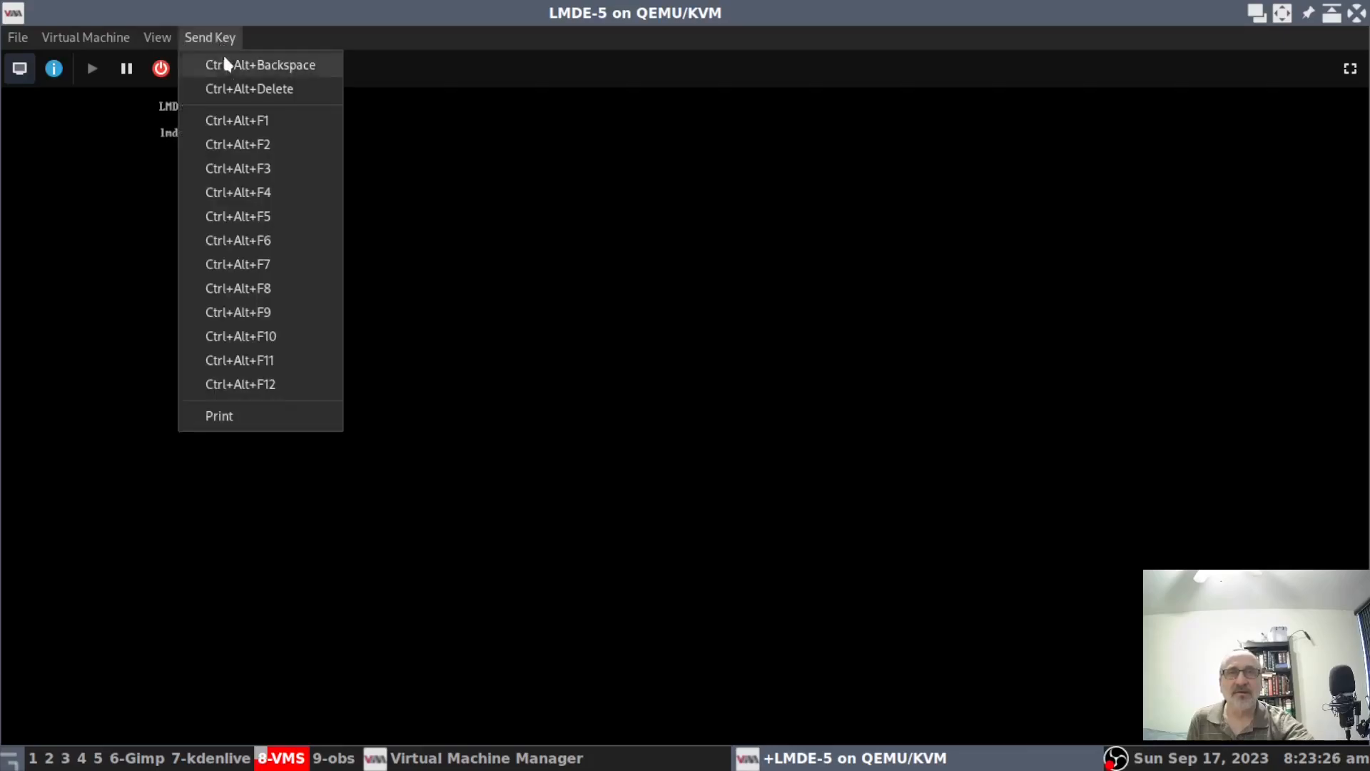
left_click(287, 262)
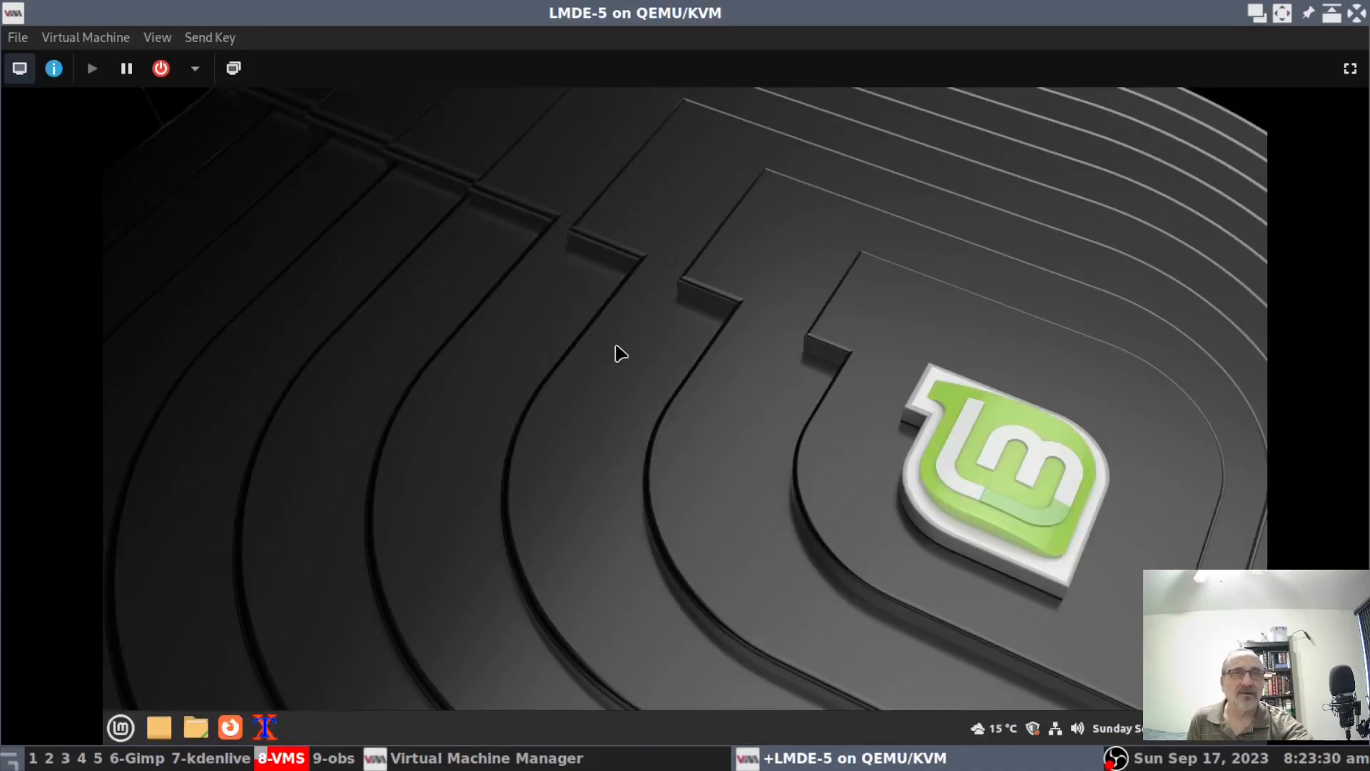
left_click(216, 38)
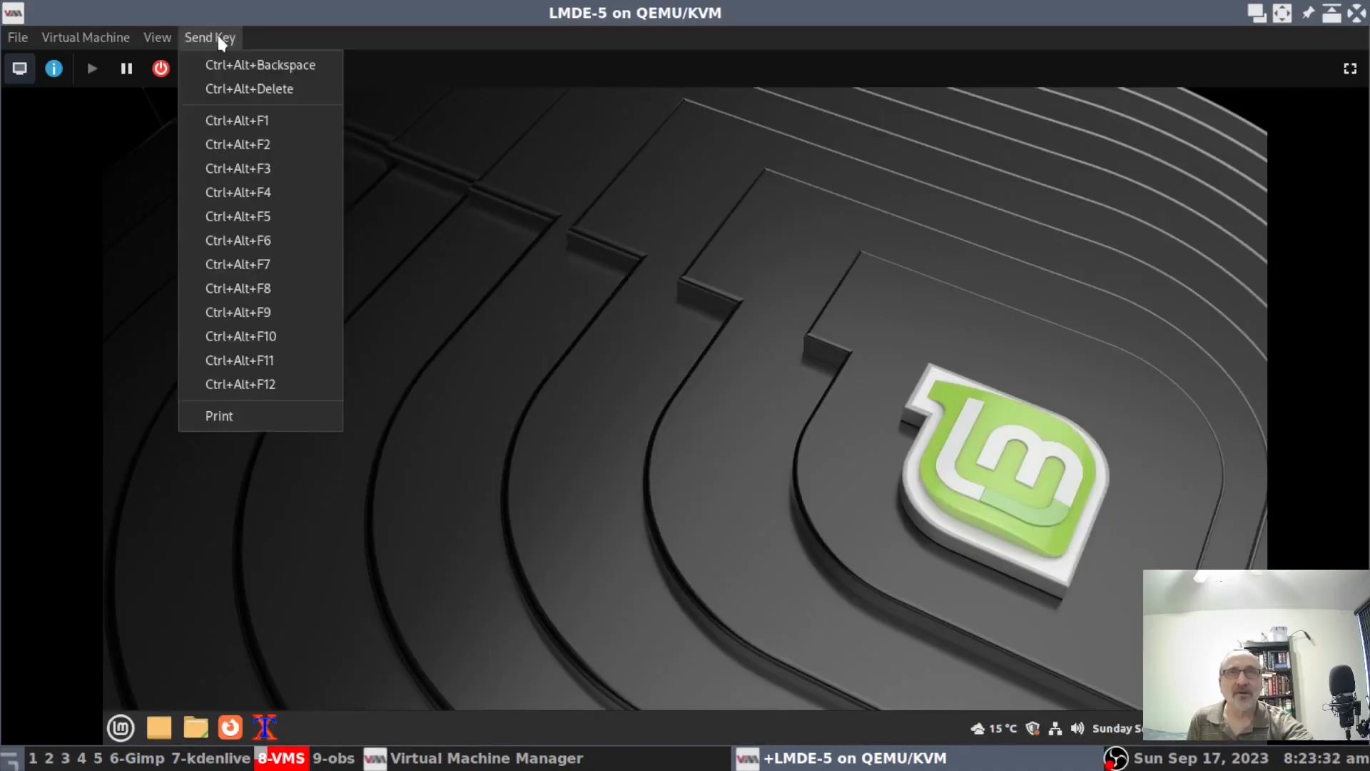
left_click(537, 204)
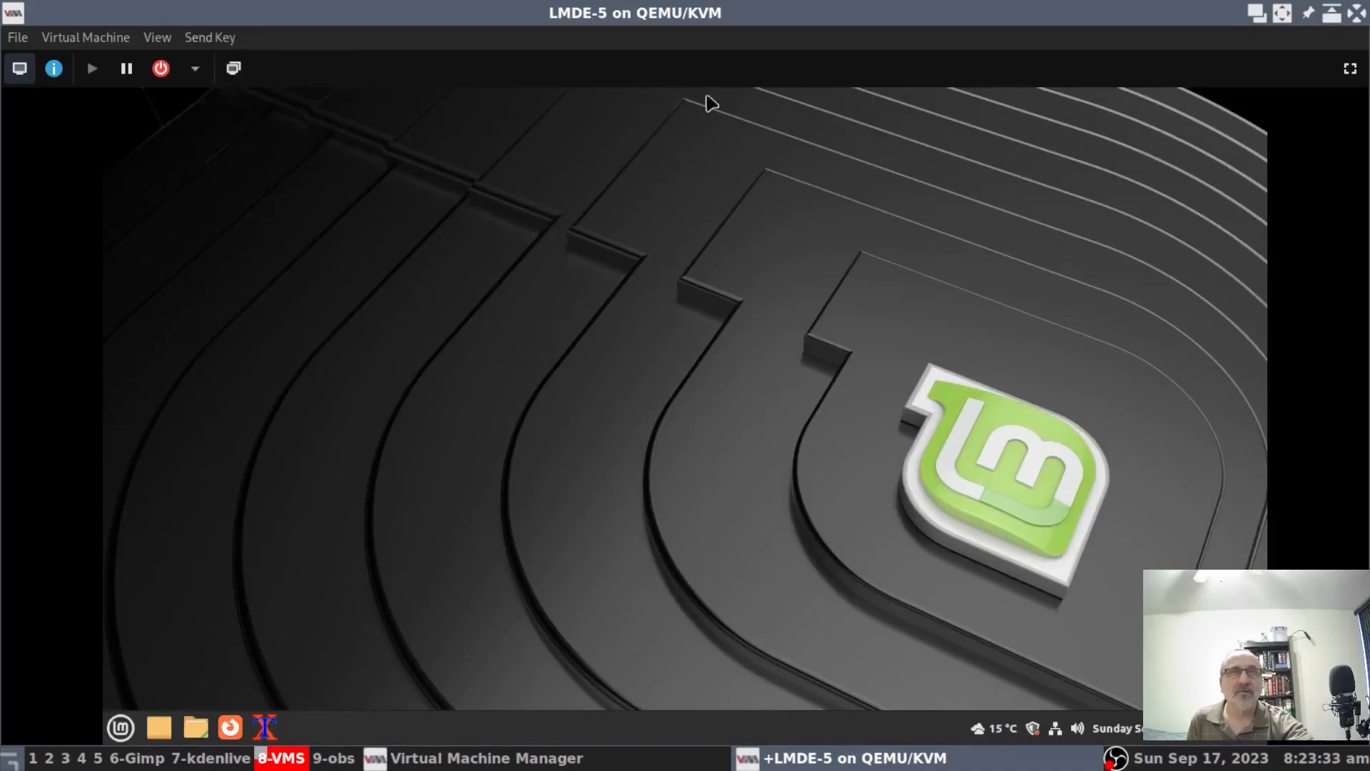
Go fullscreen, send Ctrl+Alt+F3 for tty3, then Ctrl+Alt+F7 back to the desktop.
left_click(1341, 75)
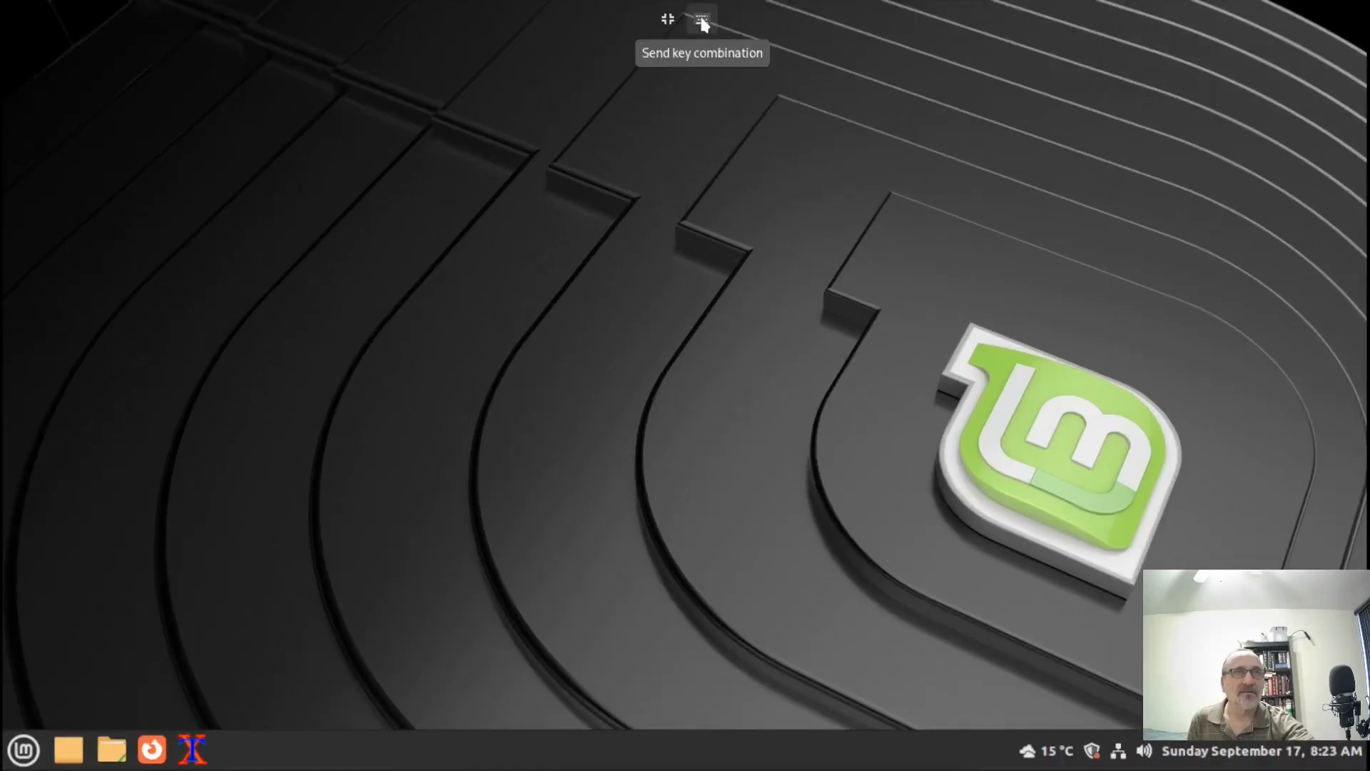
left_click(702, 20)
left_click(735, 152)
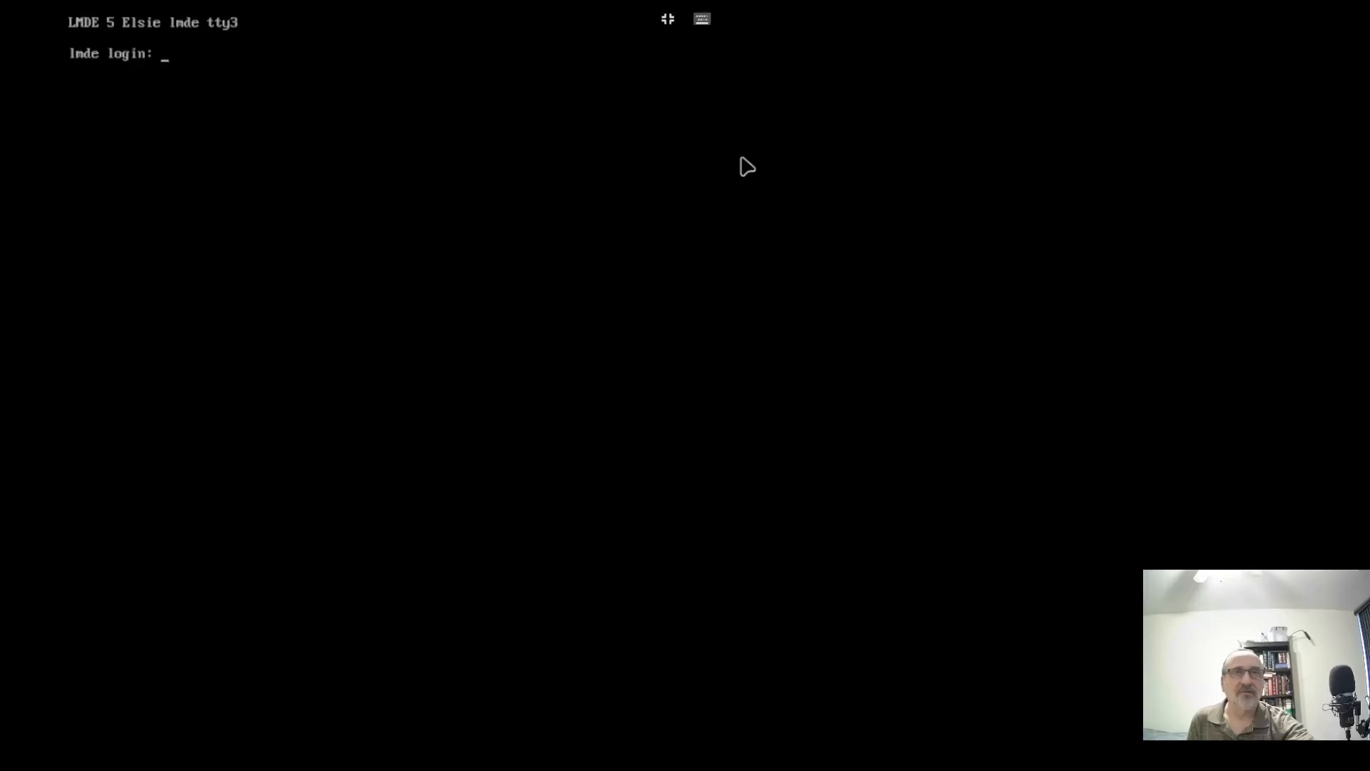
left_click(702, 19)
left_click(730, 254)
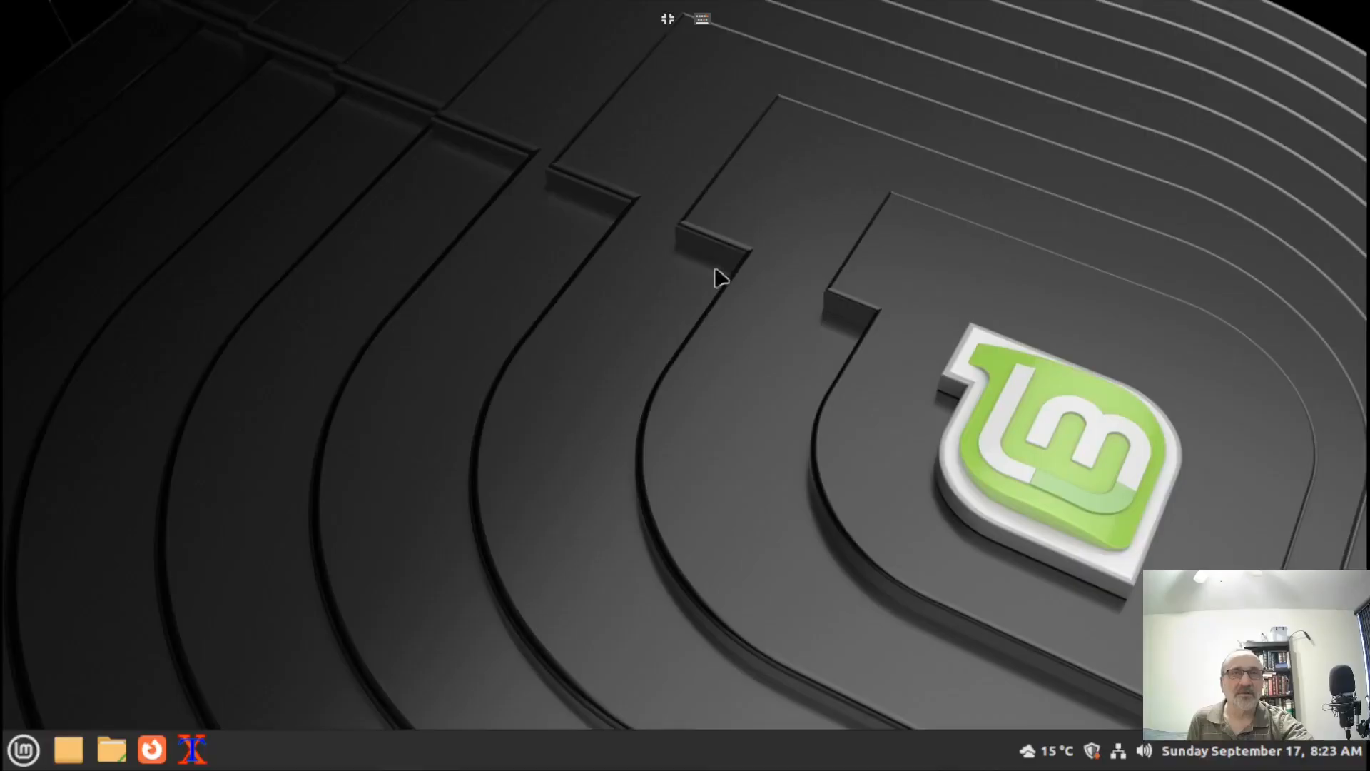